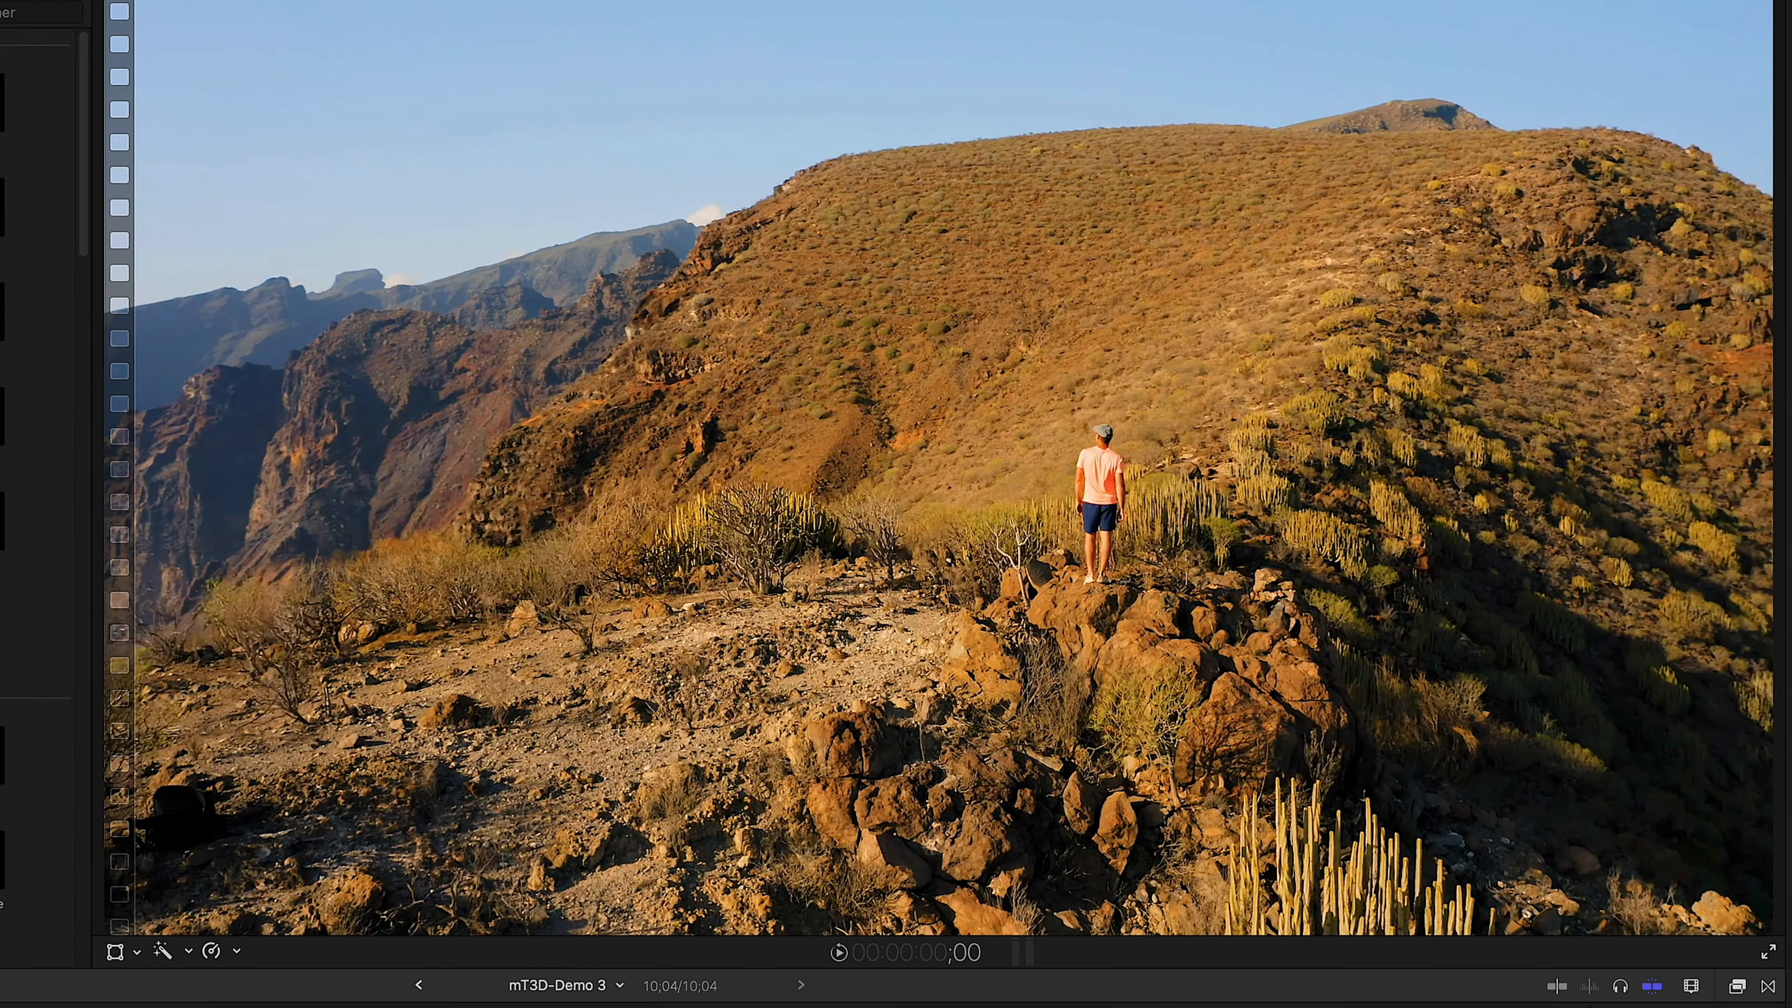
Apply the mTracker 3D effect to the Mountain_orbit clip and keep its Movement option on Free
click(1736, 986)
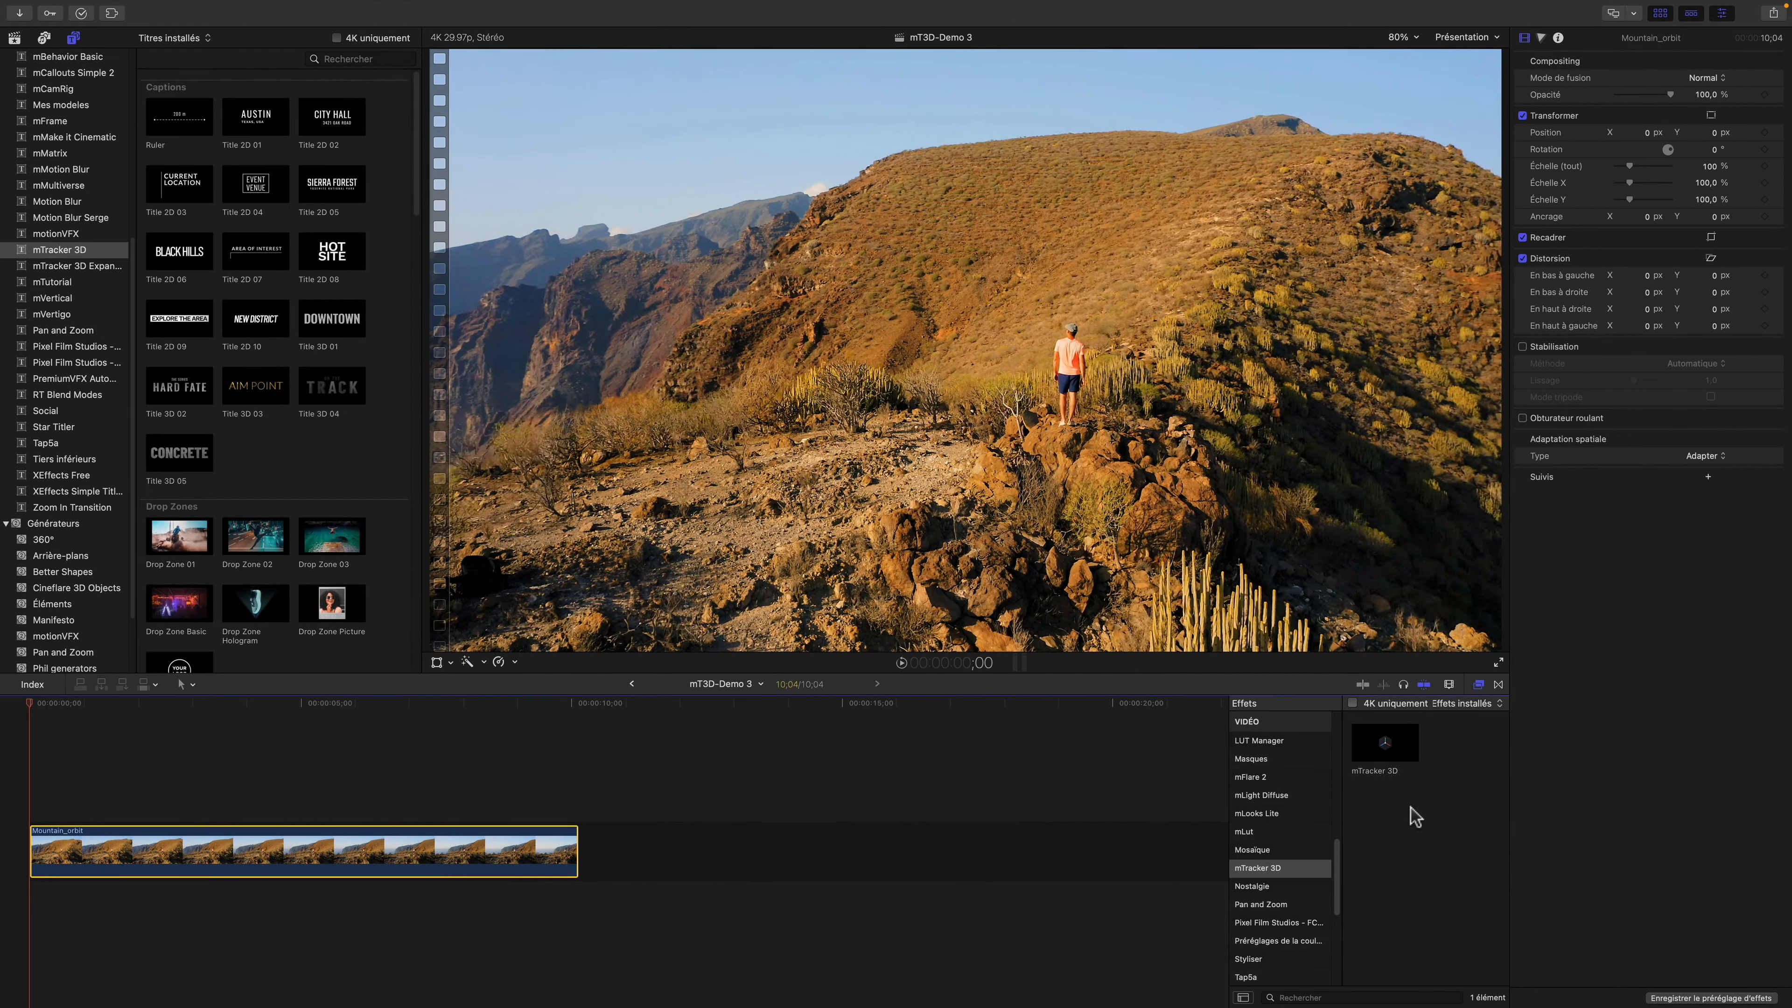
drag(1393, 741, 304, 852)
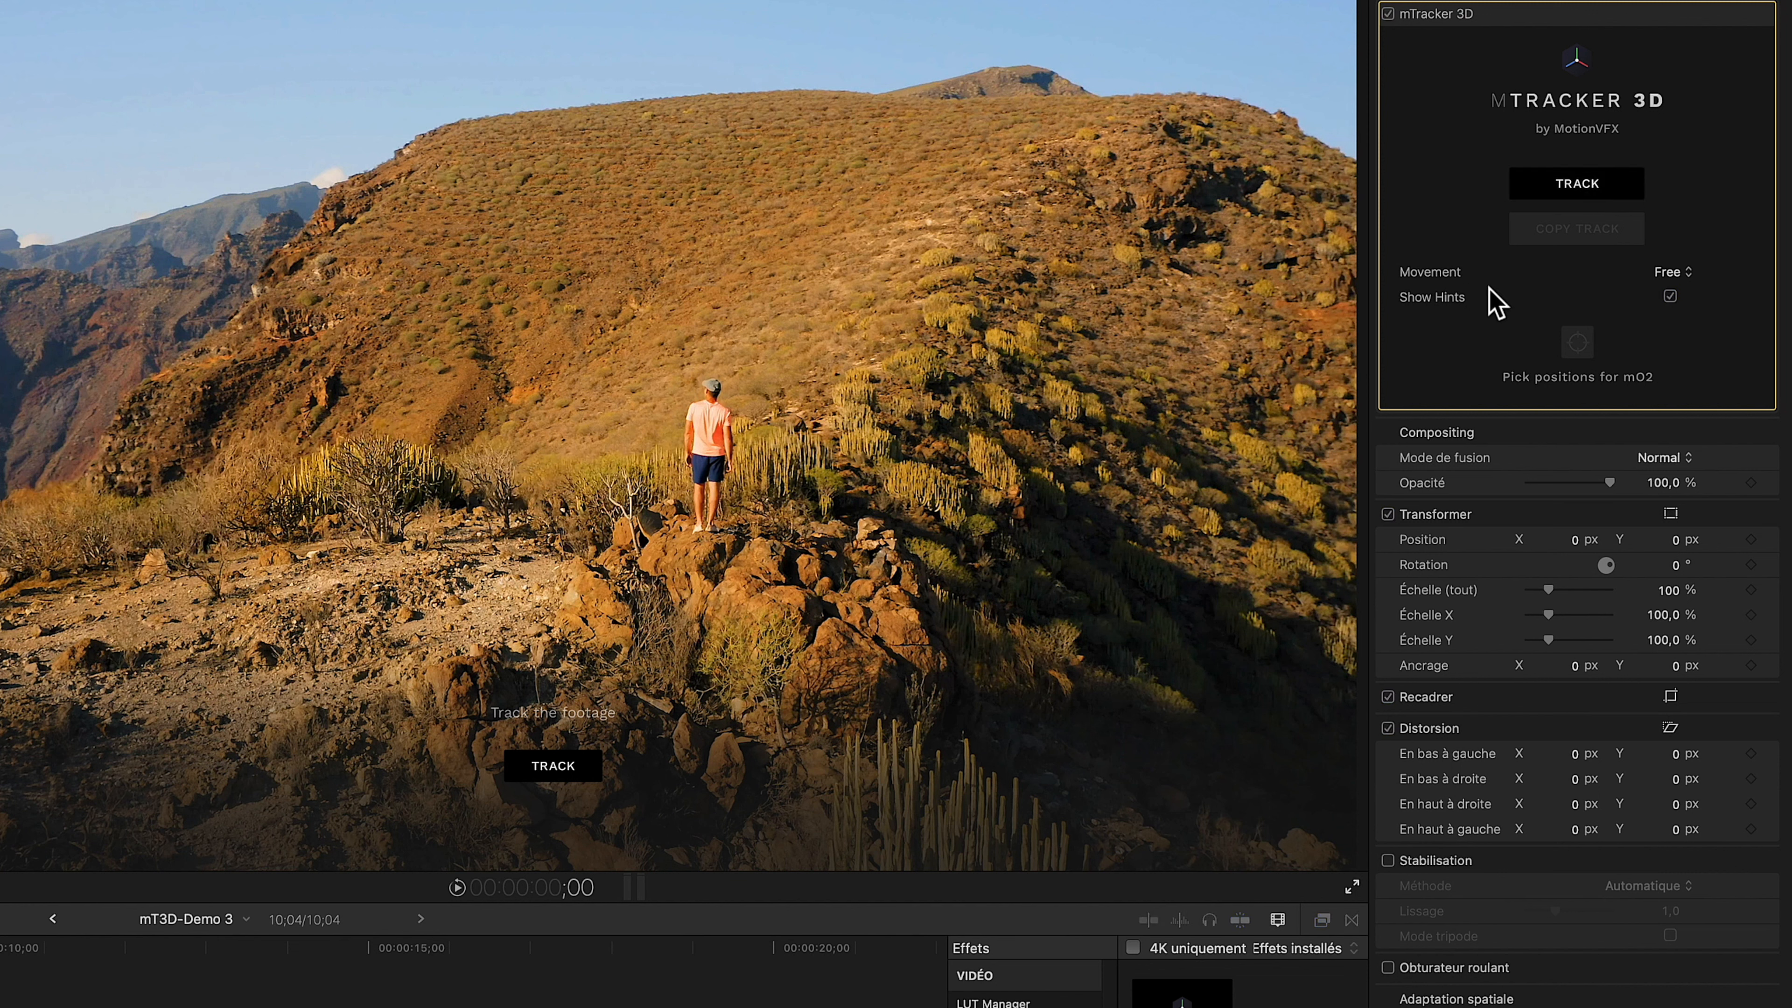
click(1685, 274)
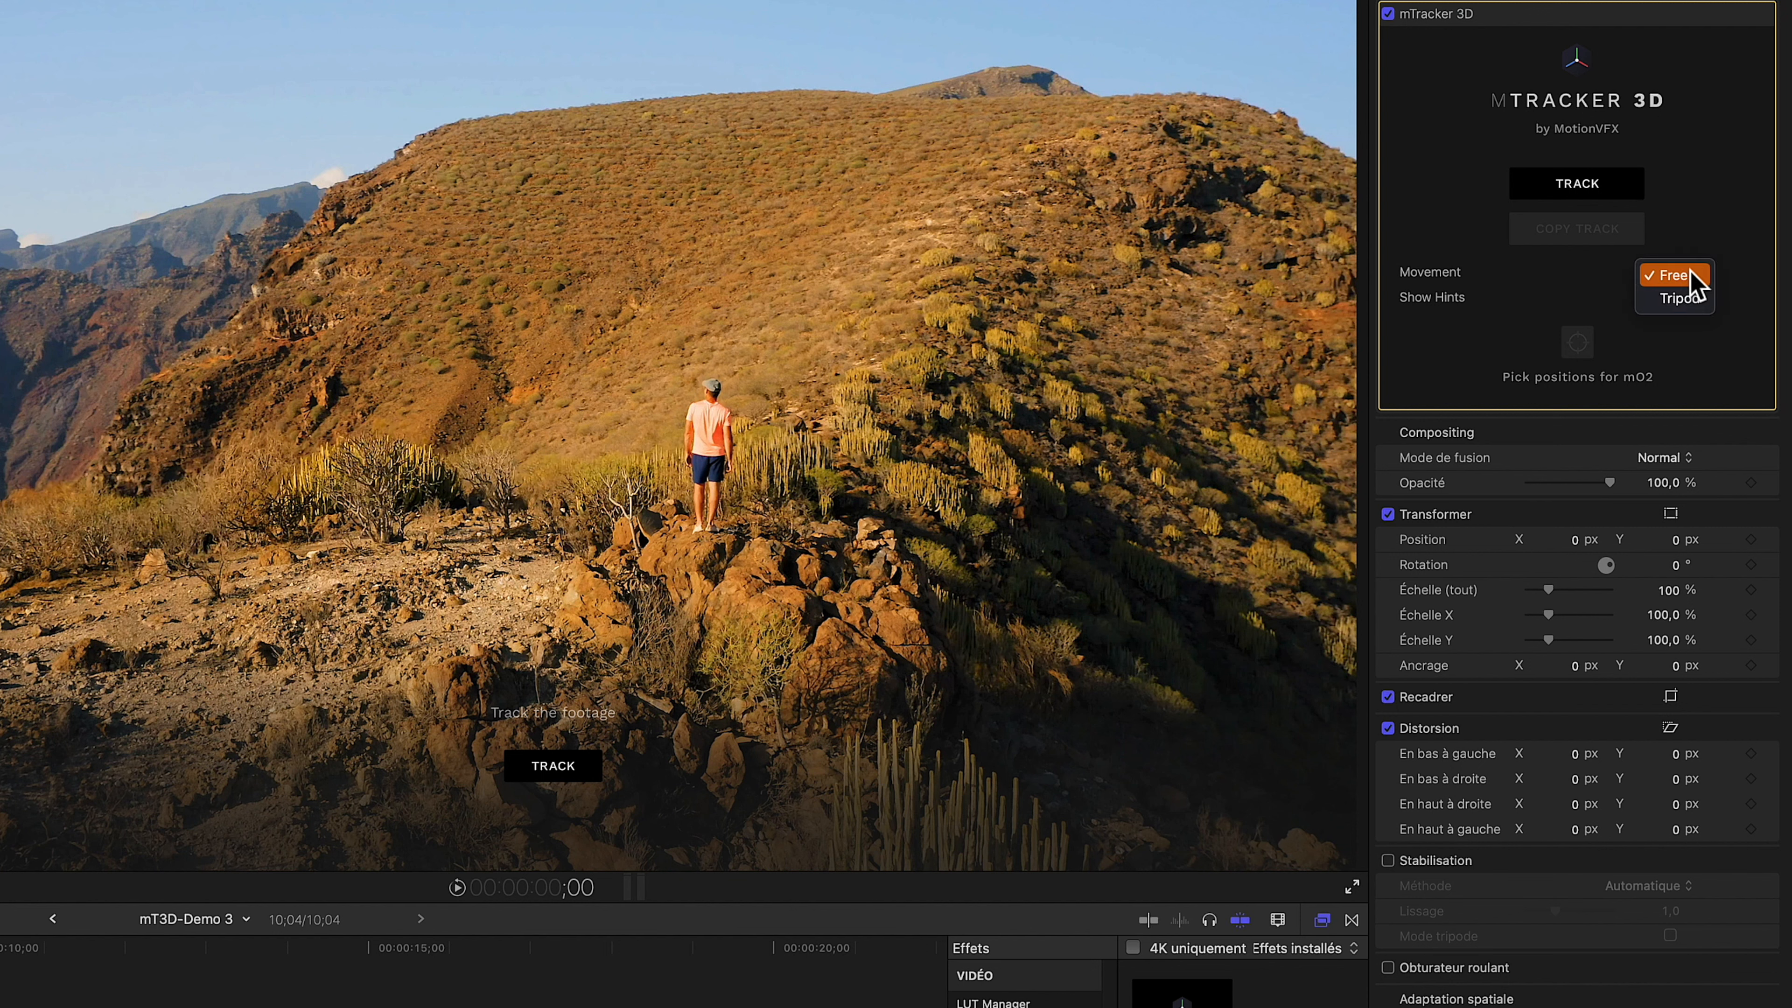
click(1692, 274)
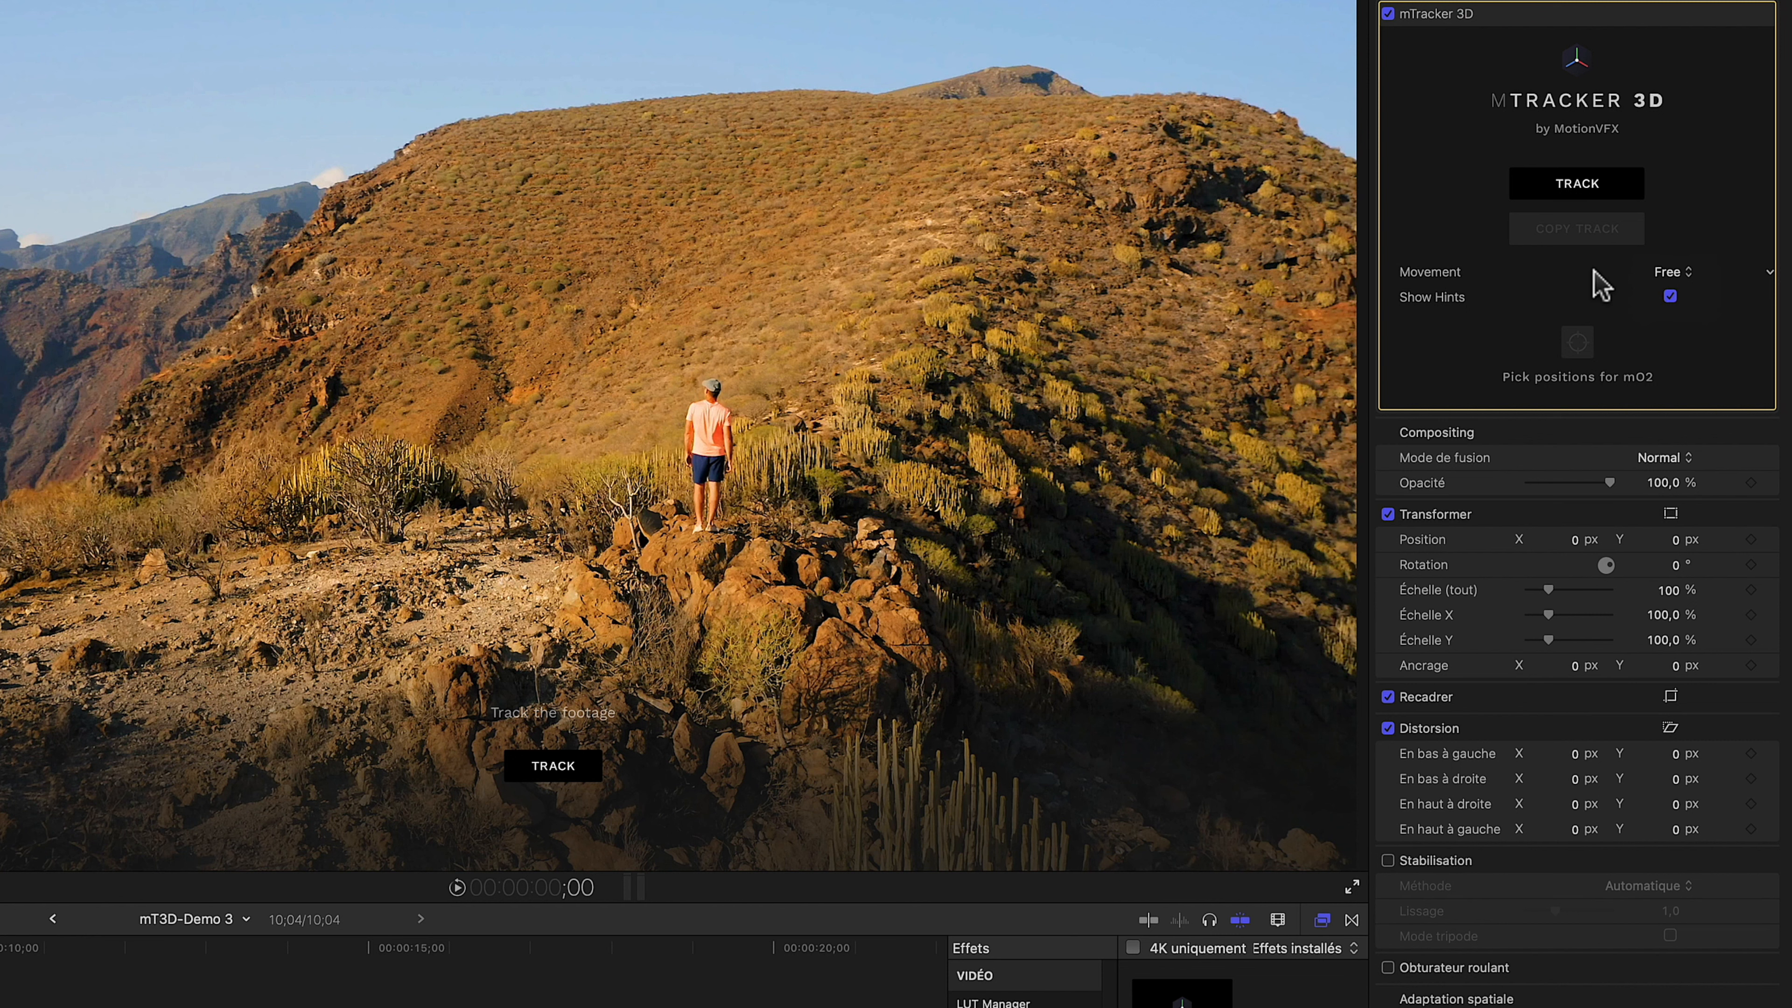
click(1668, 274)
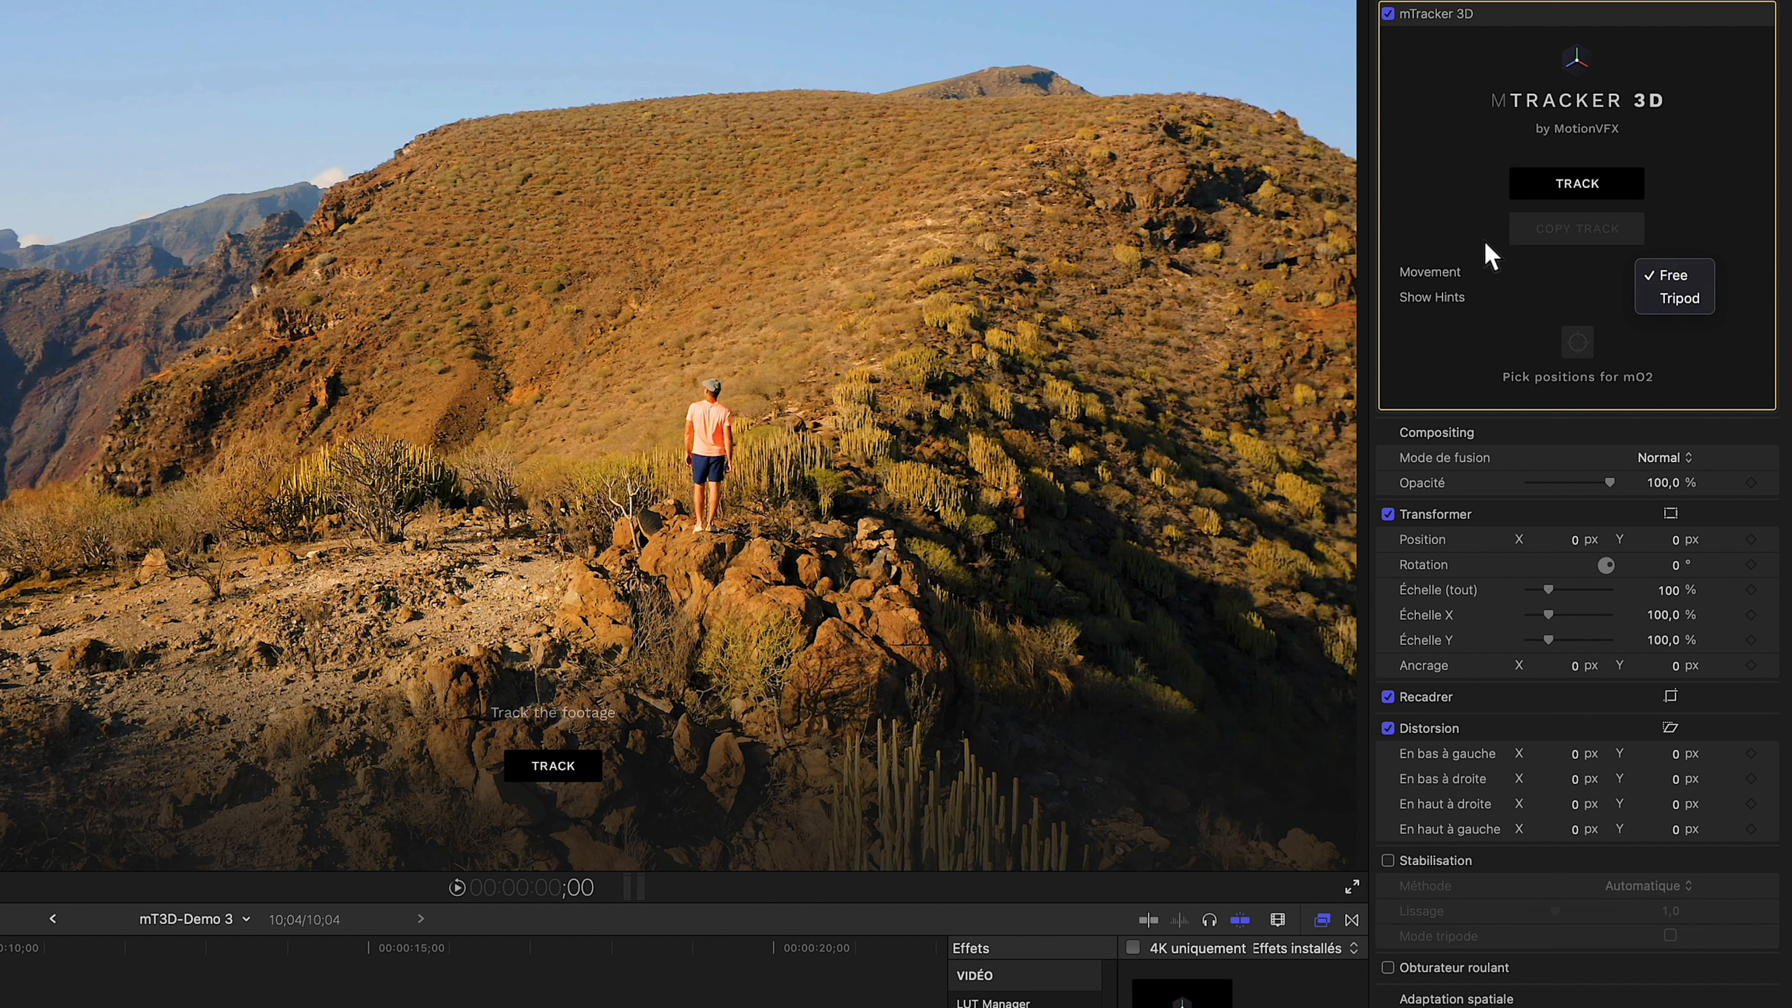
click(1499, 243)
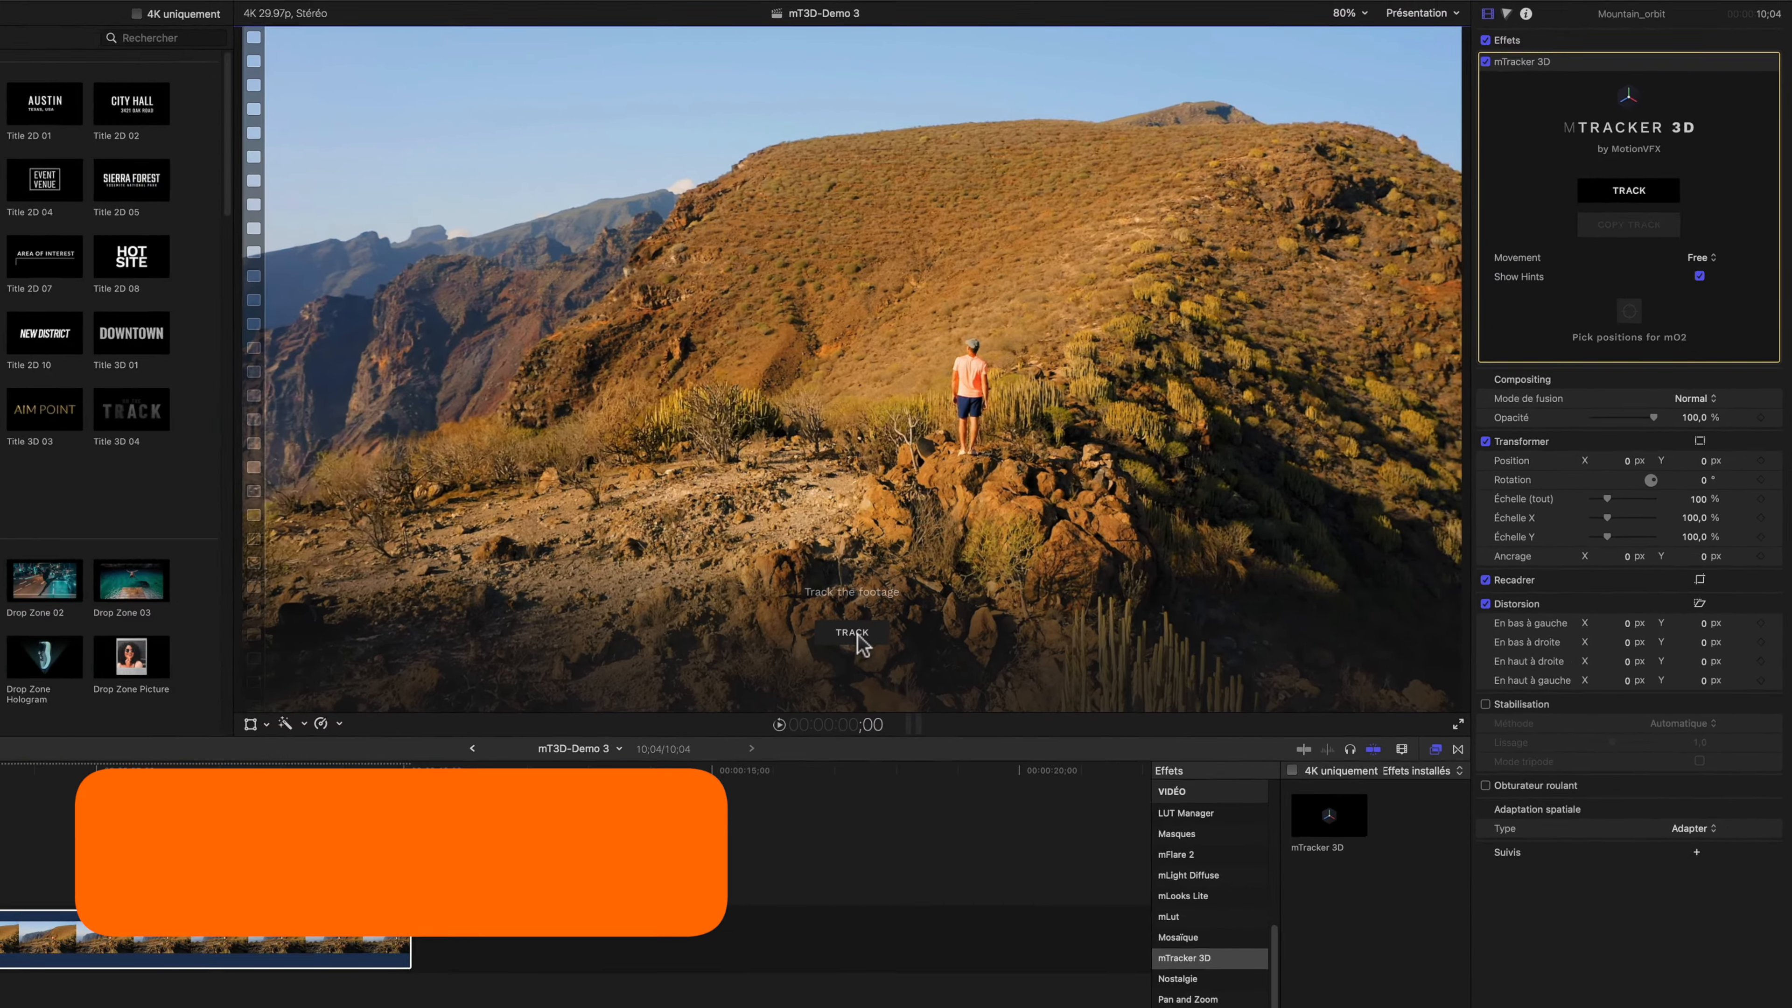
Track the Mountain_orbit footage with mTracker 3D and copy the resulting tracking data
click(594, 754)
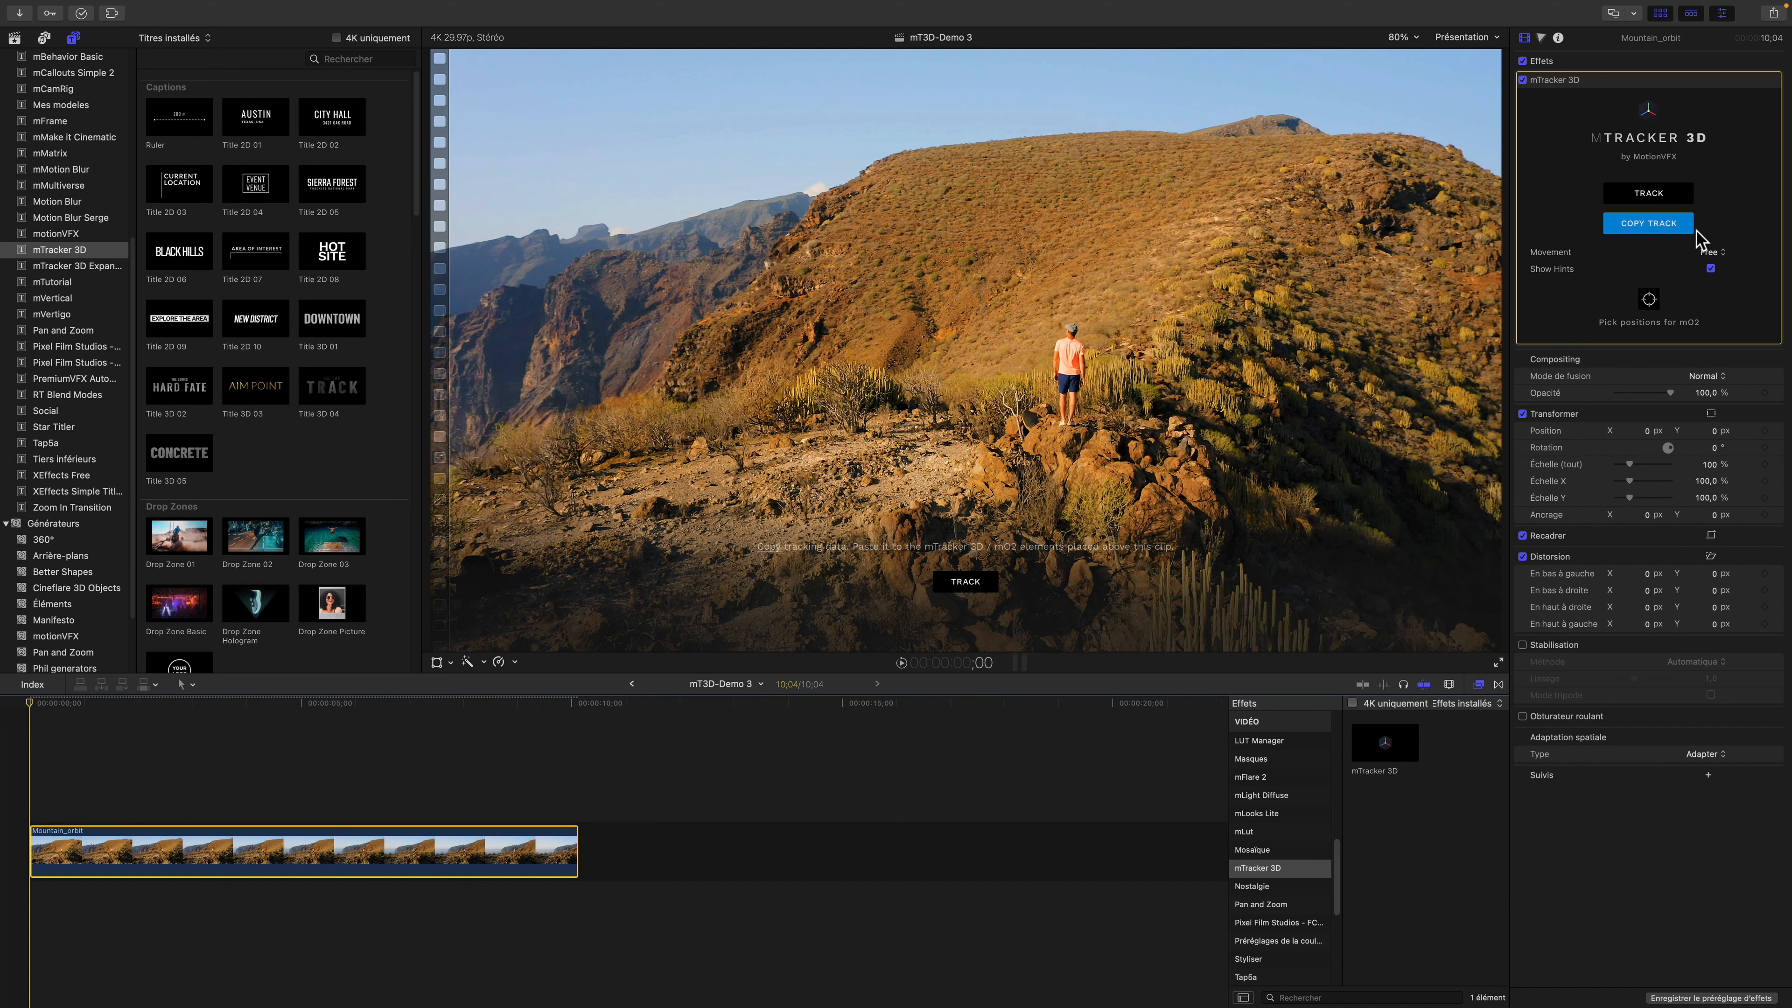
click(1656, 227)
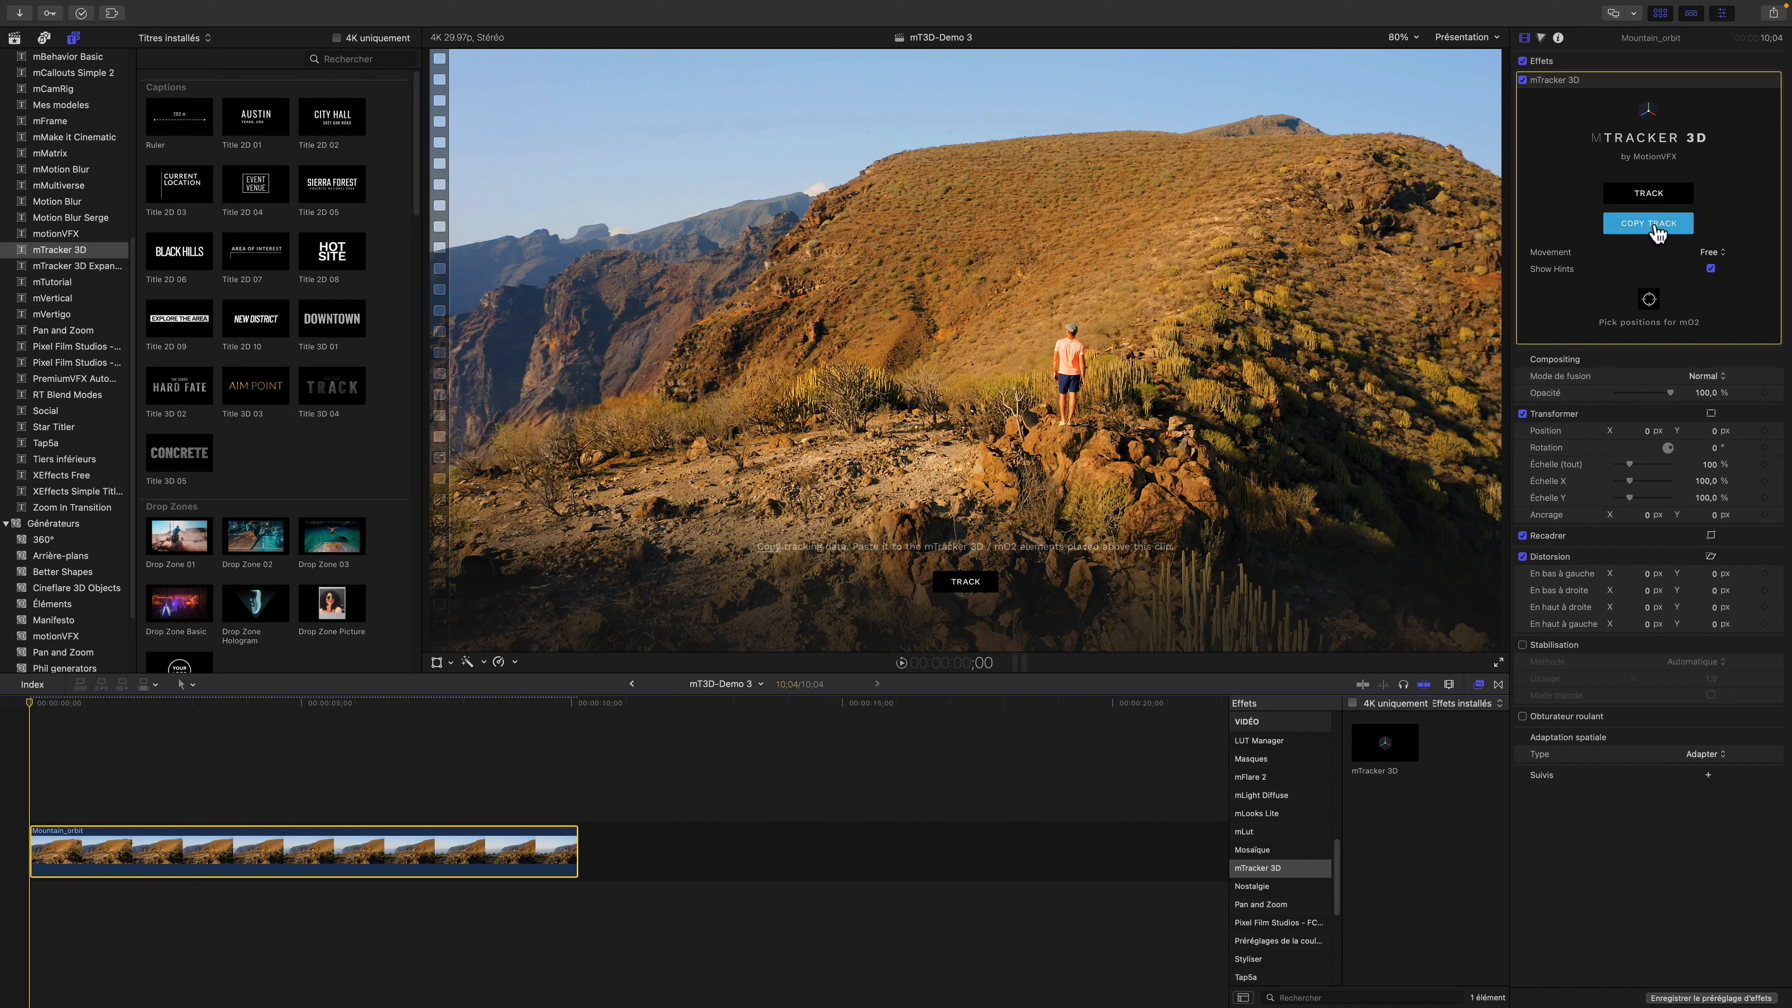
Look through the mTracker 3D titles, from captions, drop zones, particles and pointers to the USDZ model categories
scroll(130, 106, up, 3)
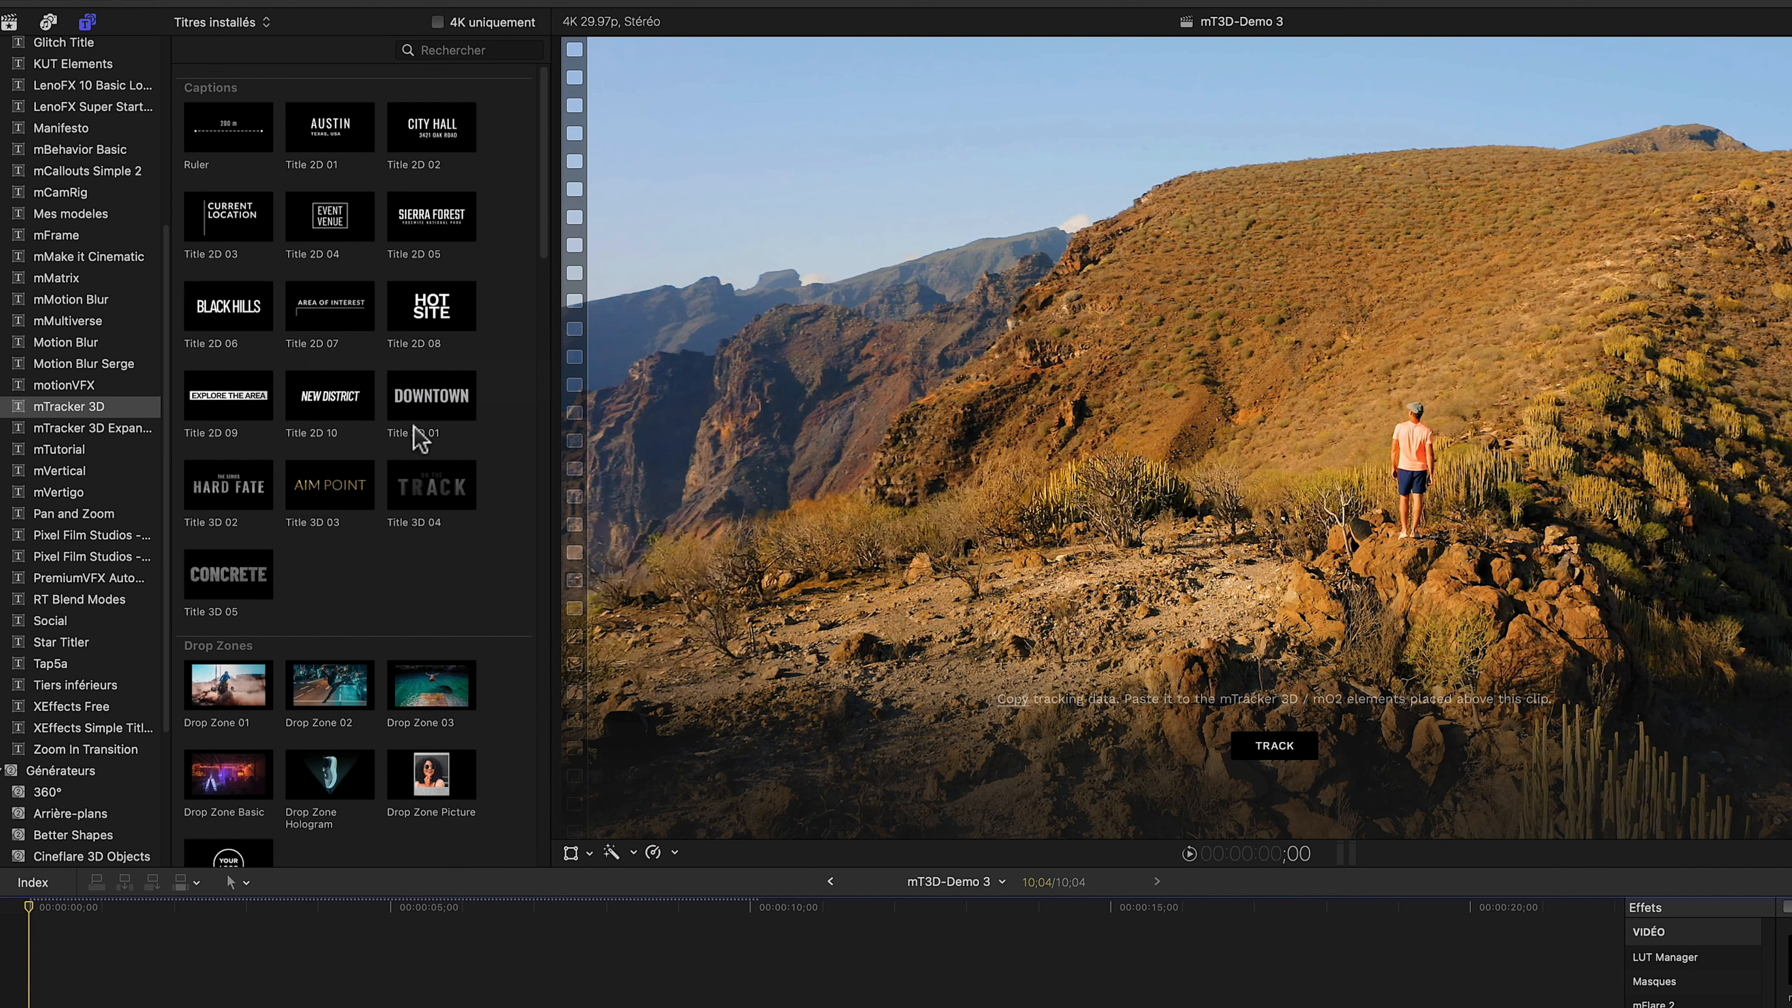
click(326, 222)
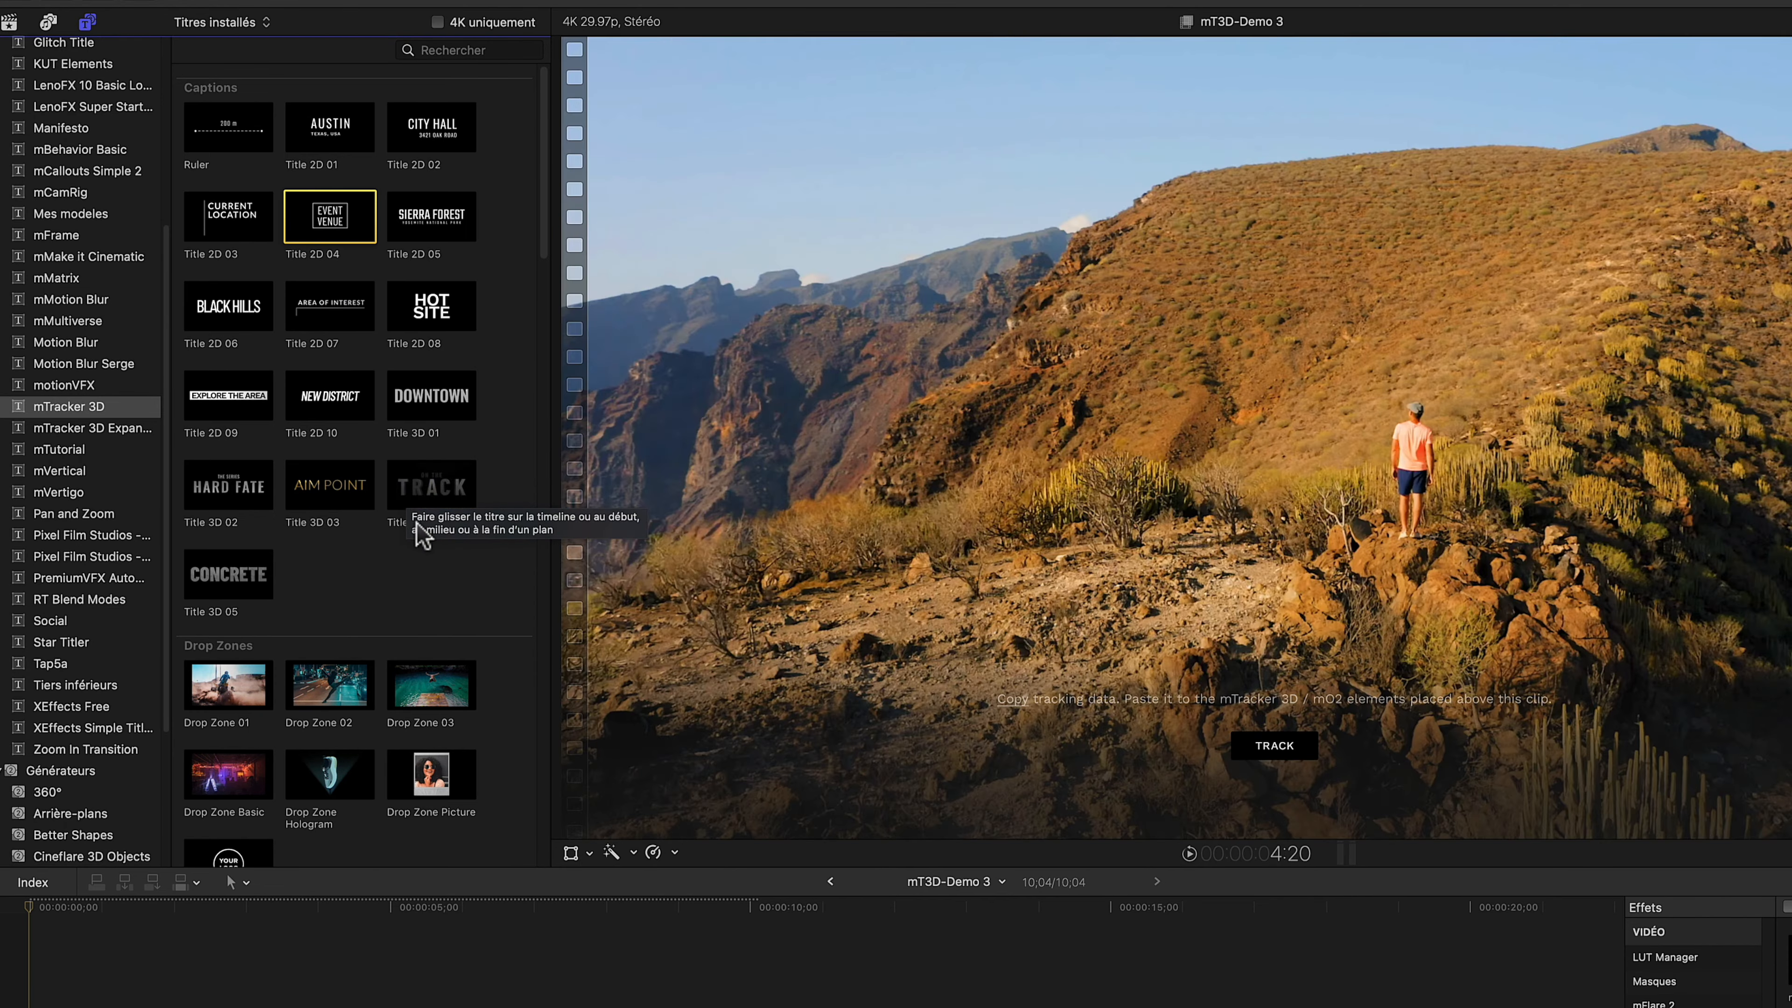
scroll(502, 534, down, 5)
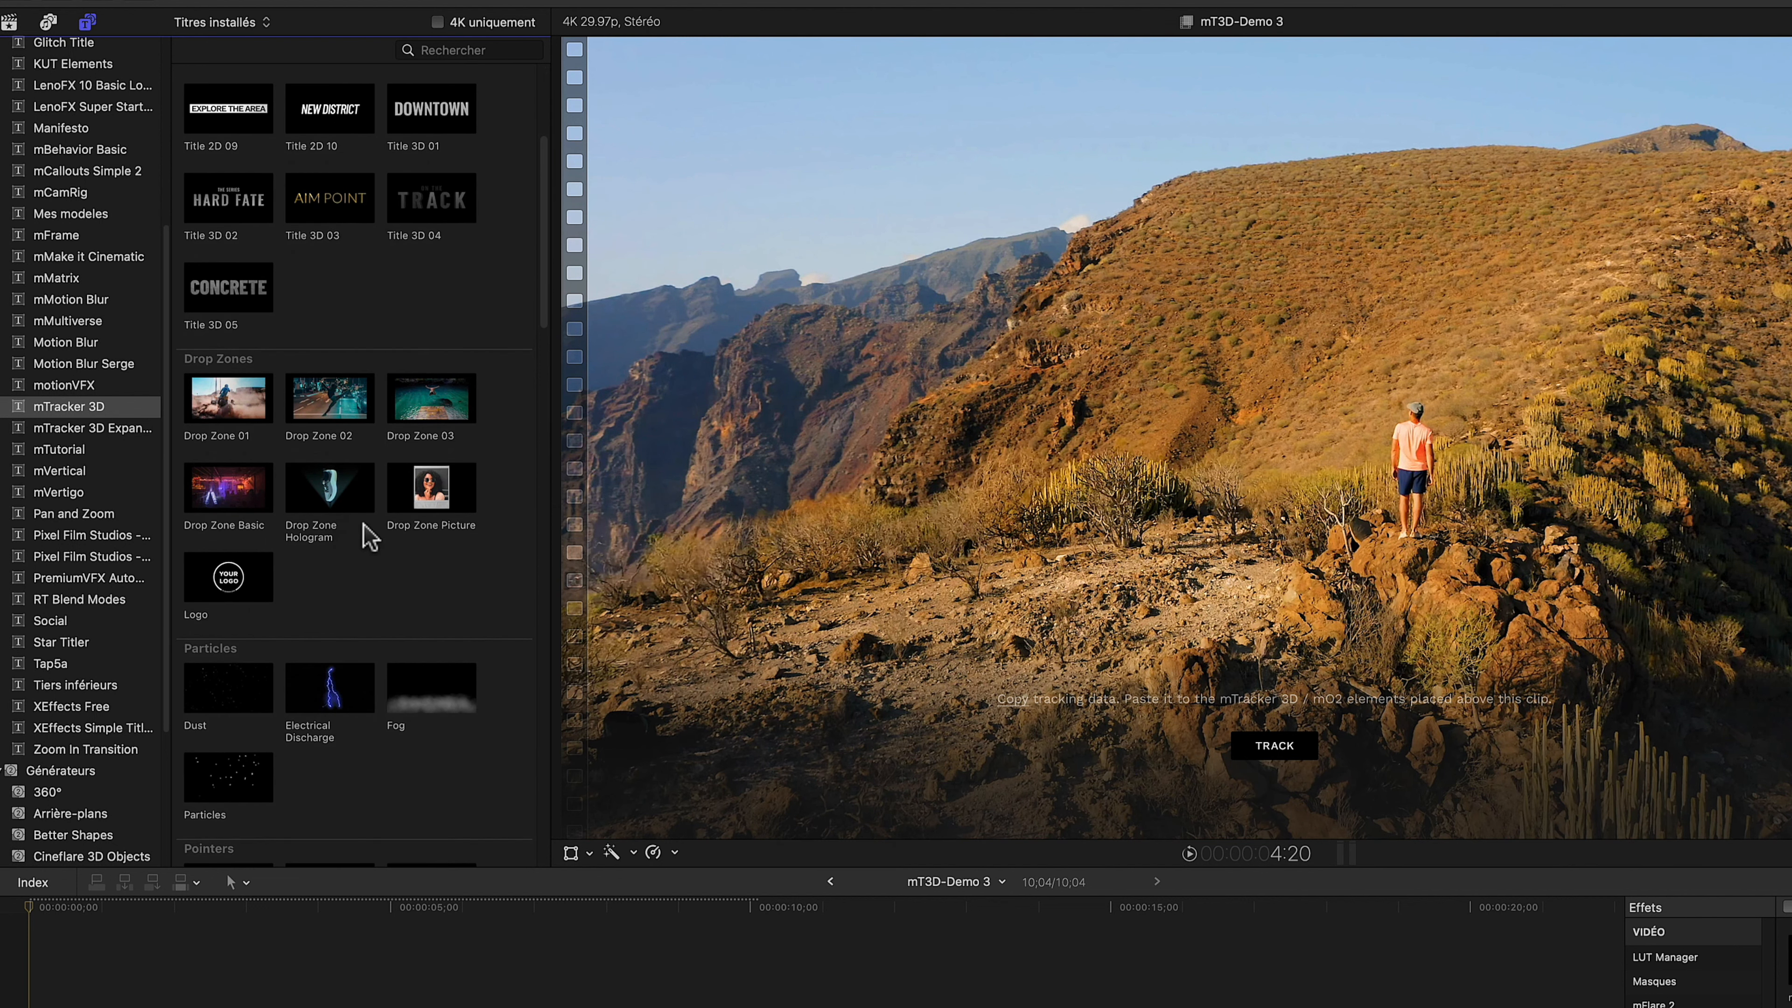
scroll(364, 533, down, 5)
scroll(311, 572, down, 3)
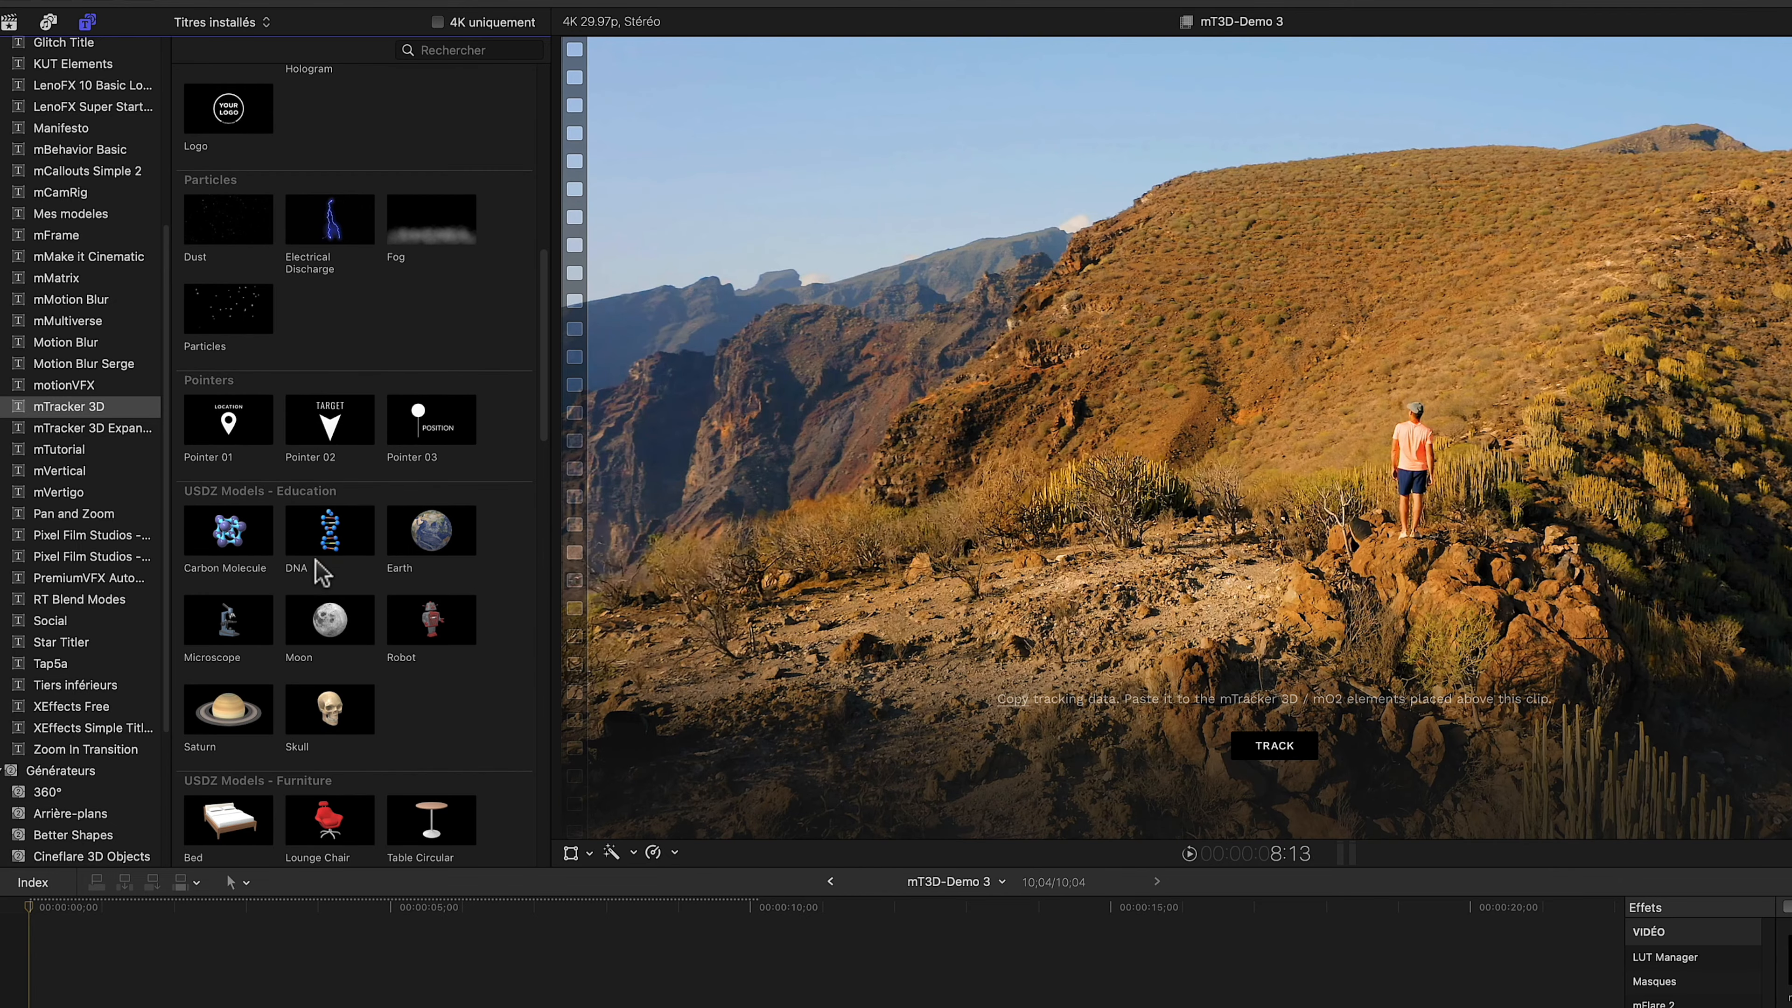
scroll(451, 642, down, 4)
scroll(239, 622, down, 5)
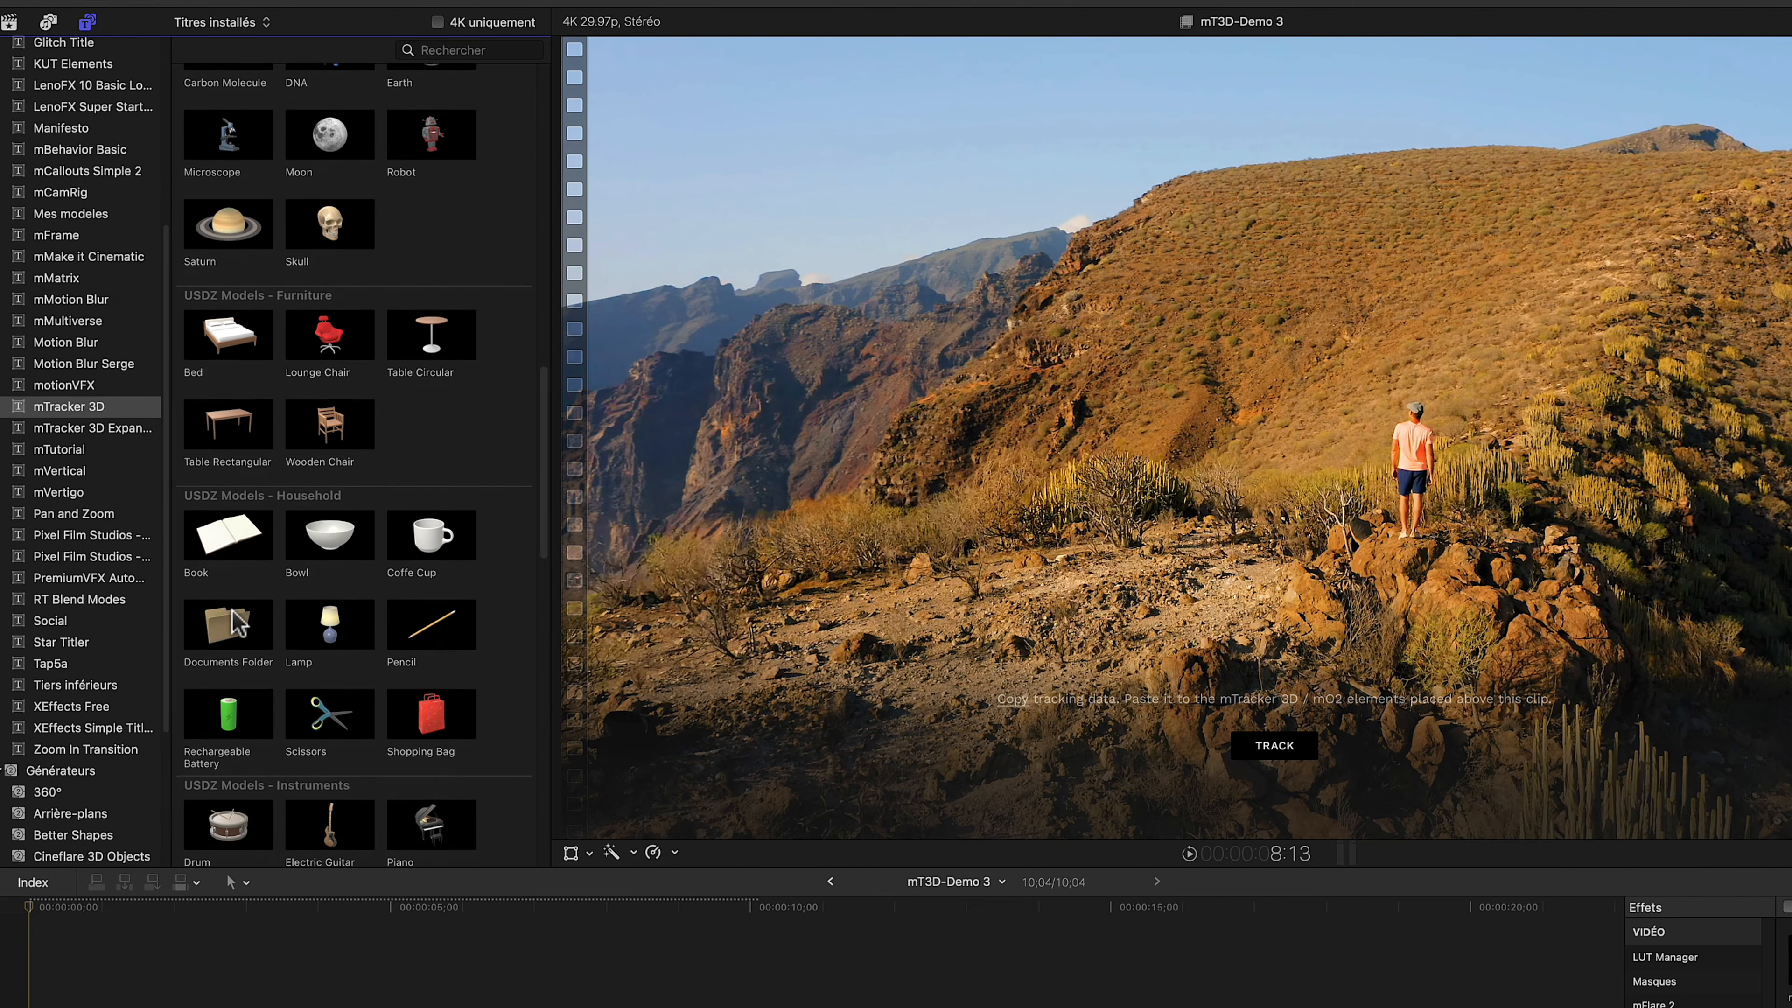
scroll(309, 657, down, 5)
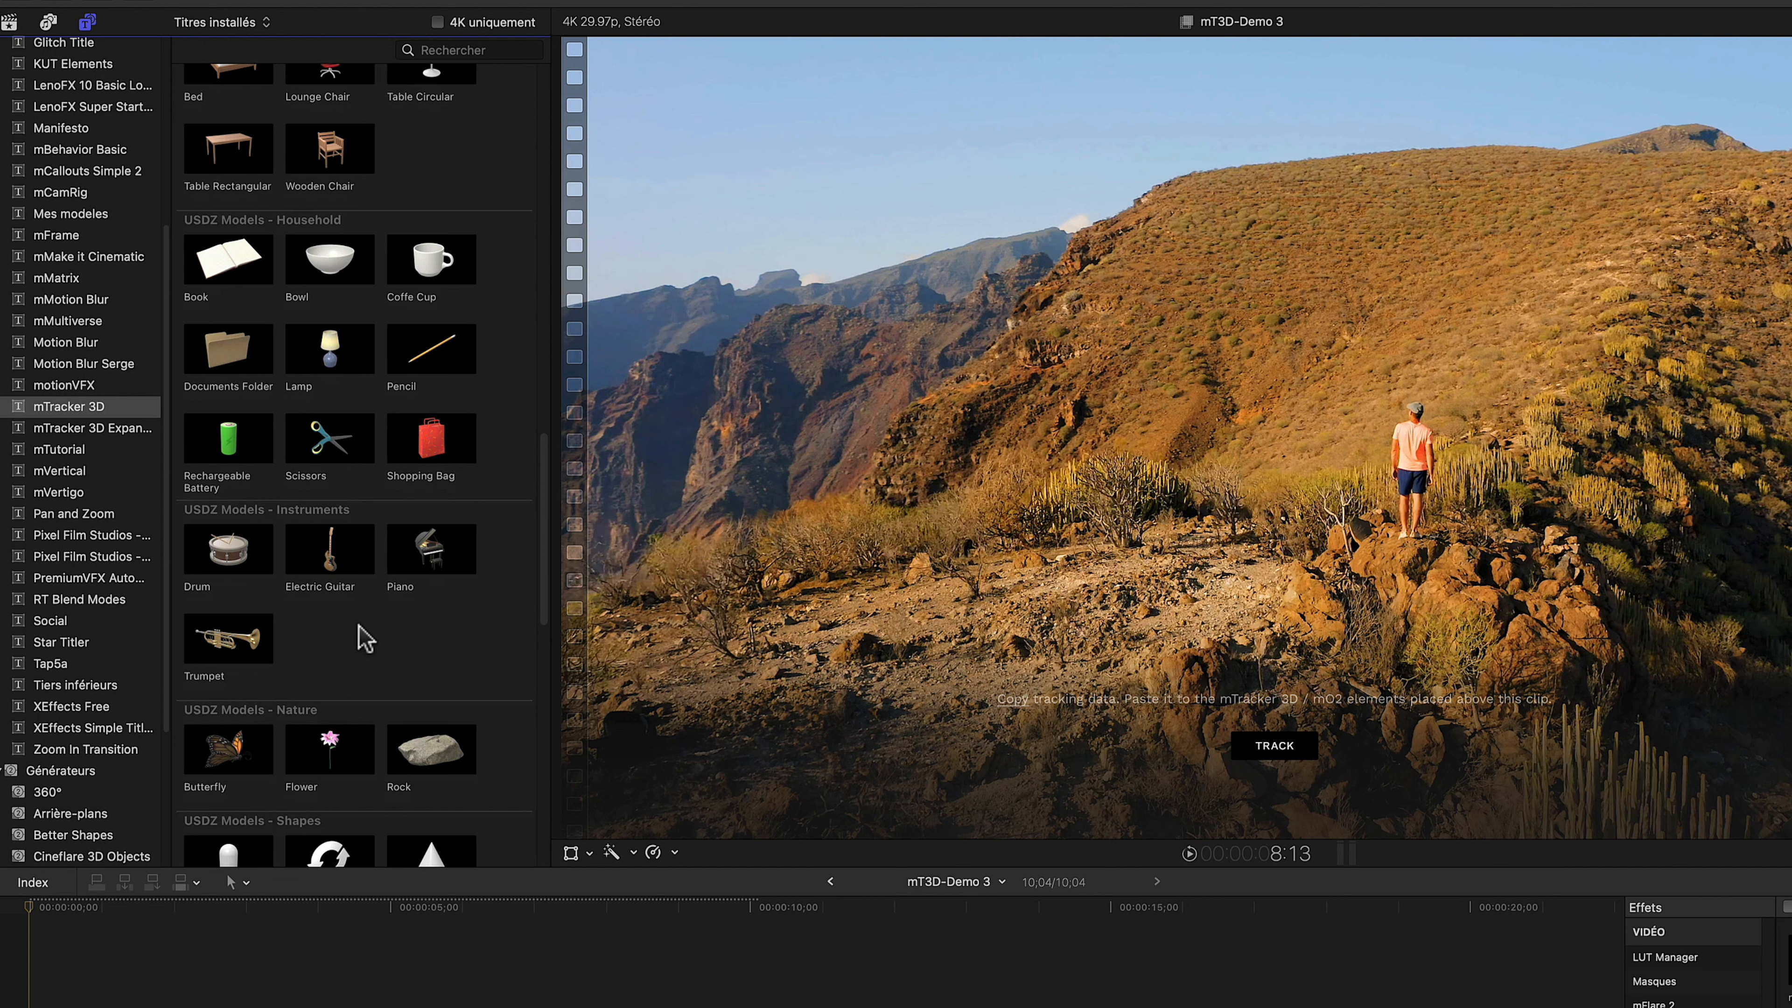
scroll(360, 632, down, 4)
click(237, 557)
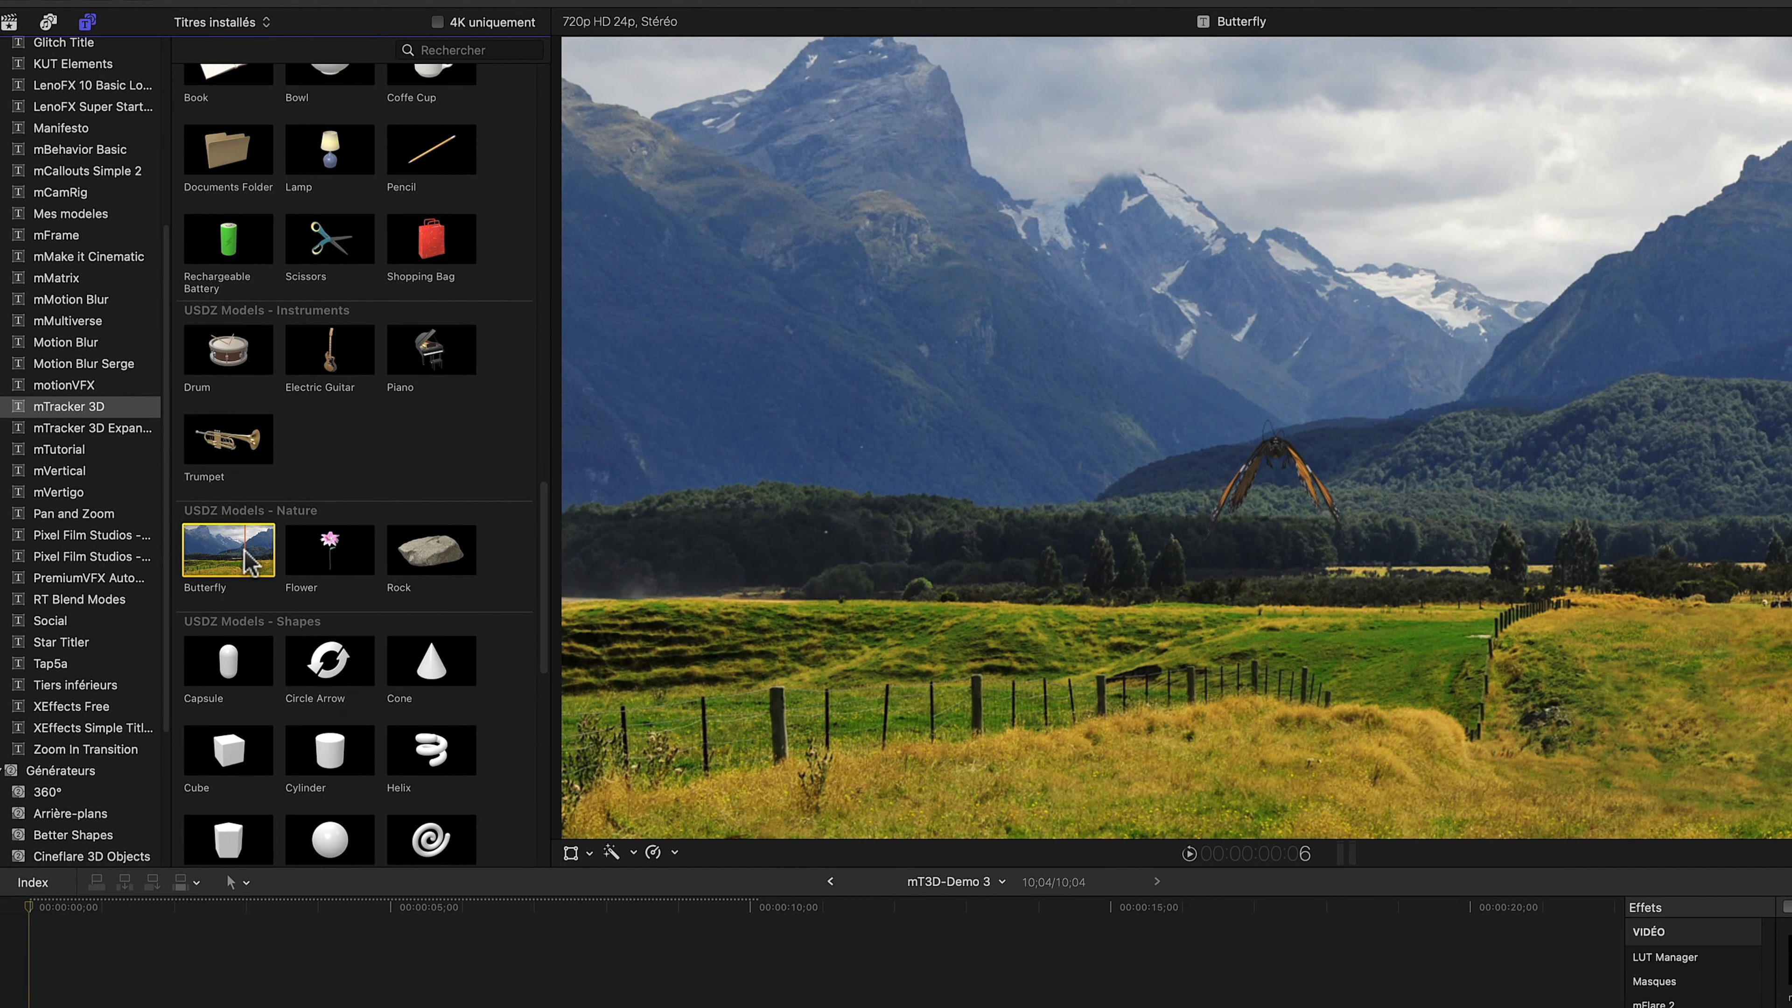
scroll(418, 565, down, 15)
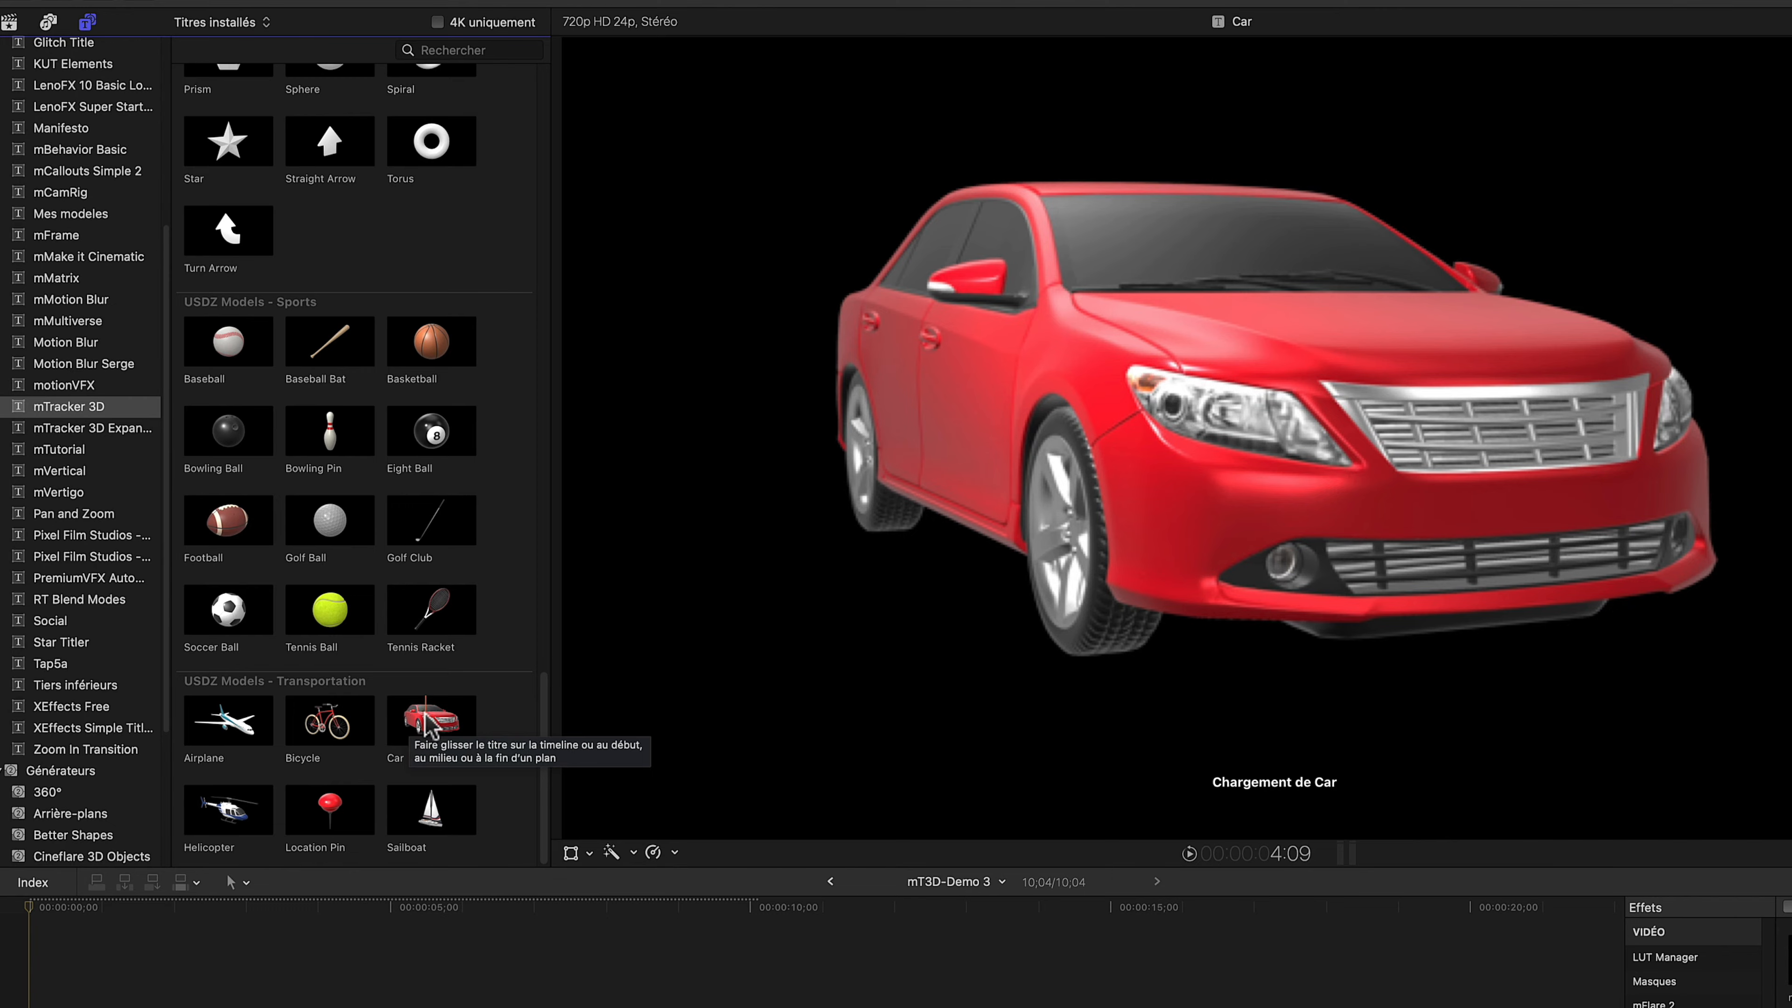
scroll(524, 503, up, 8)
scroll(524, 502, up, 8)
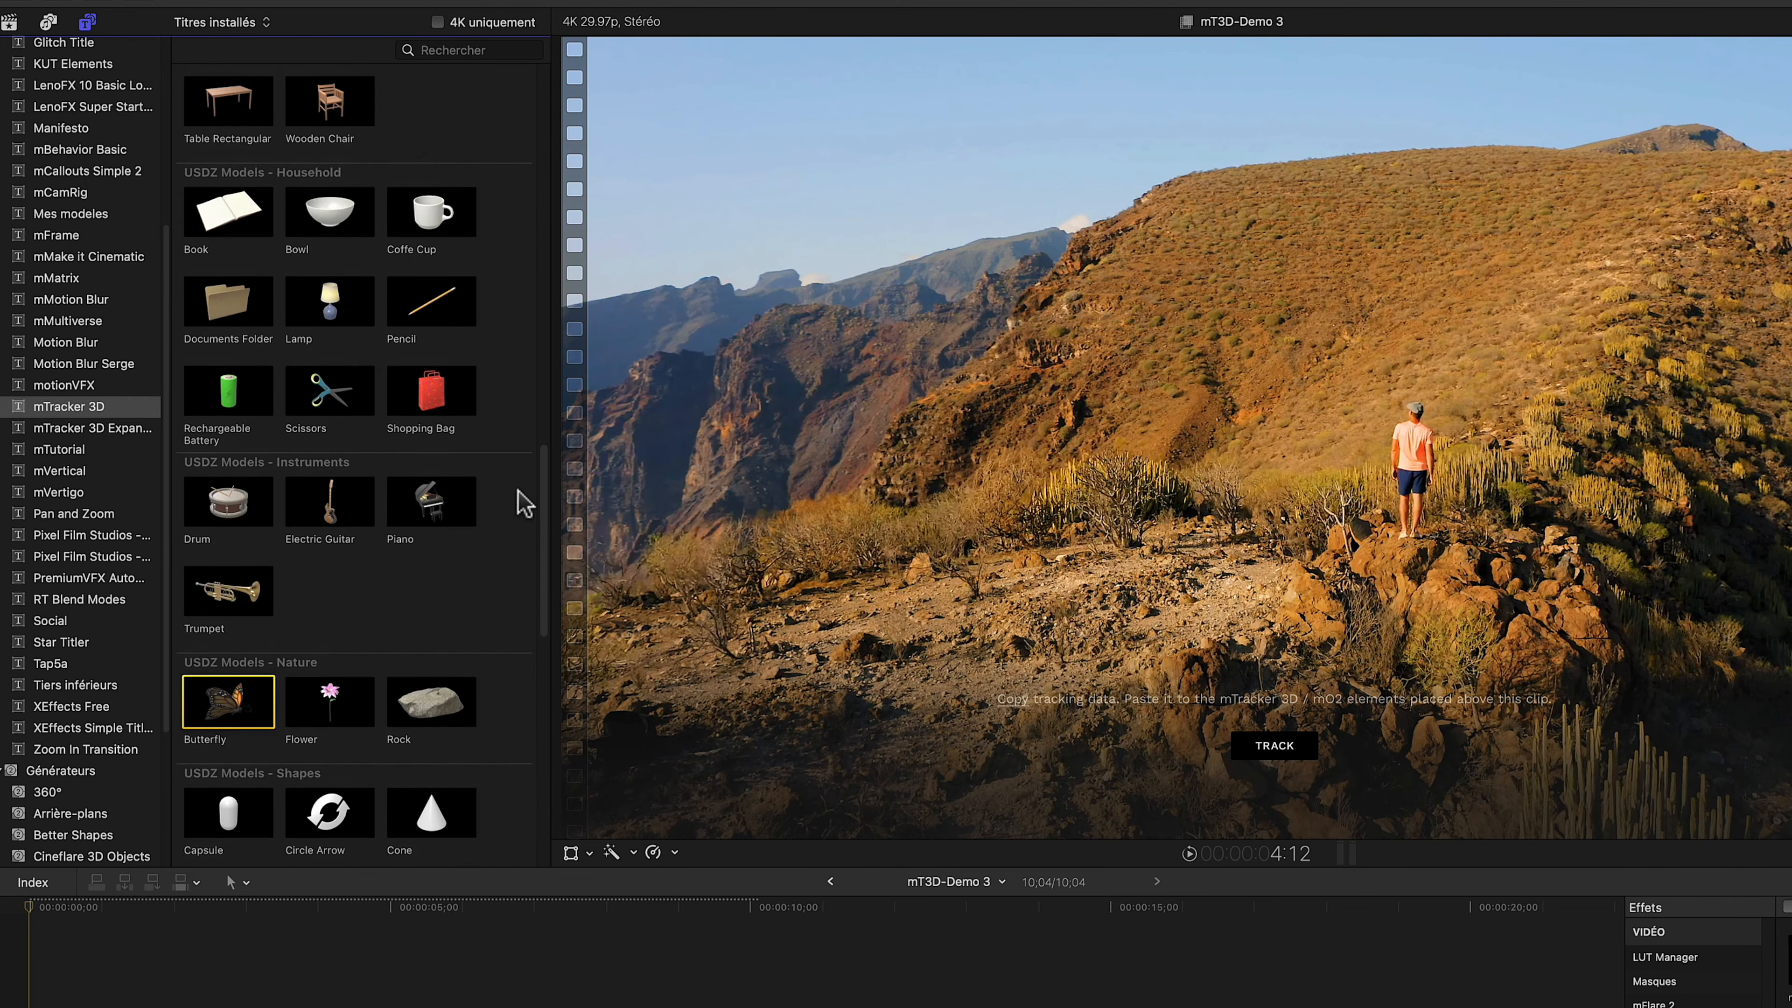
scroll(523, 503, up, 10)
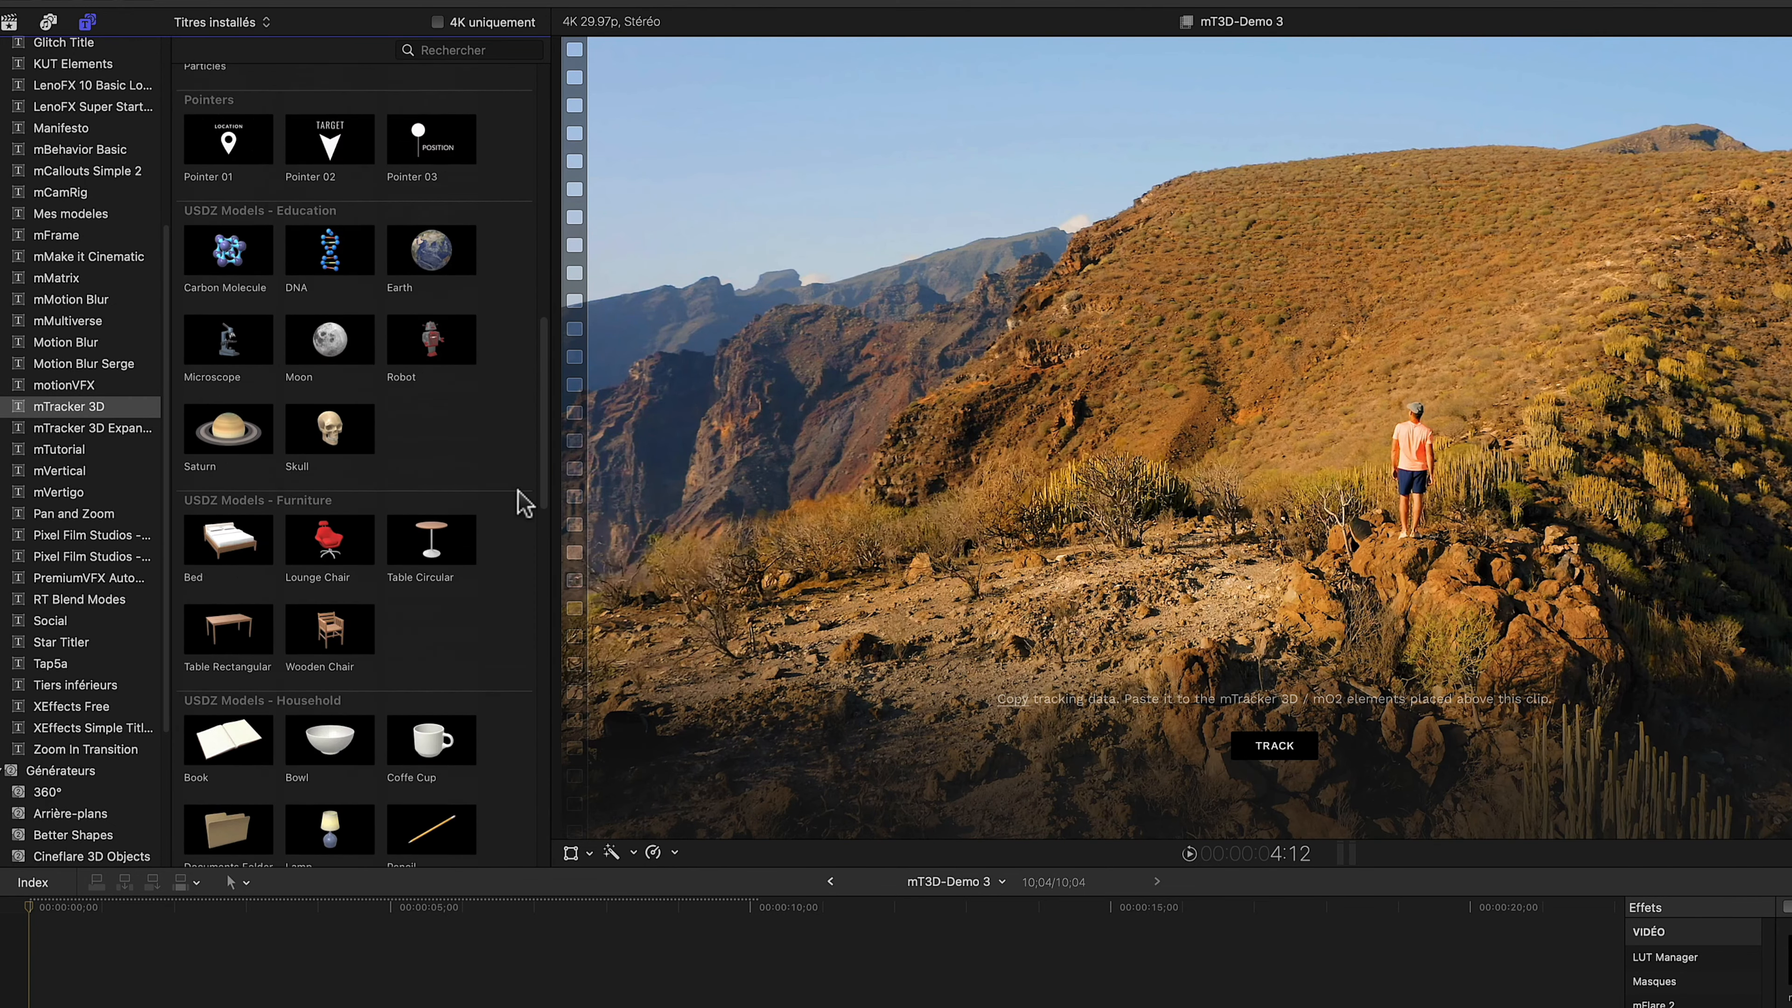
Examine the mTracker 3D expansion titles in the Captions Pack, Pointers Pack and Titles Pack
click(99, 428)
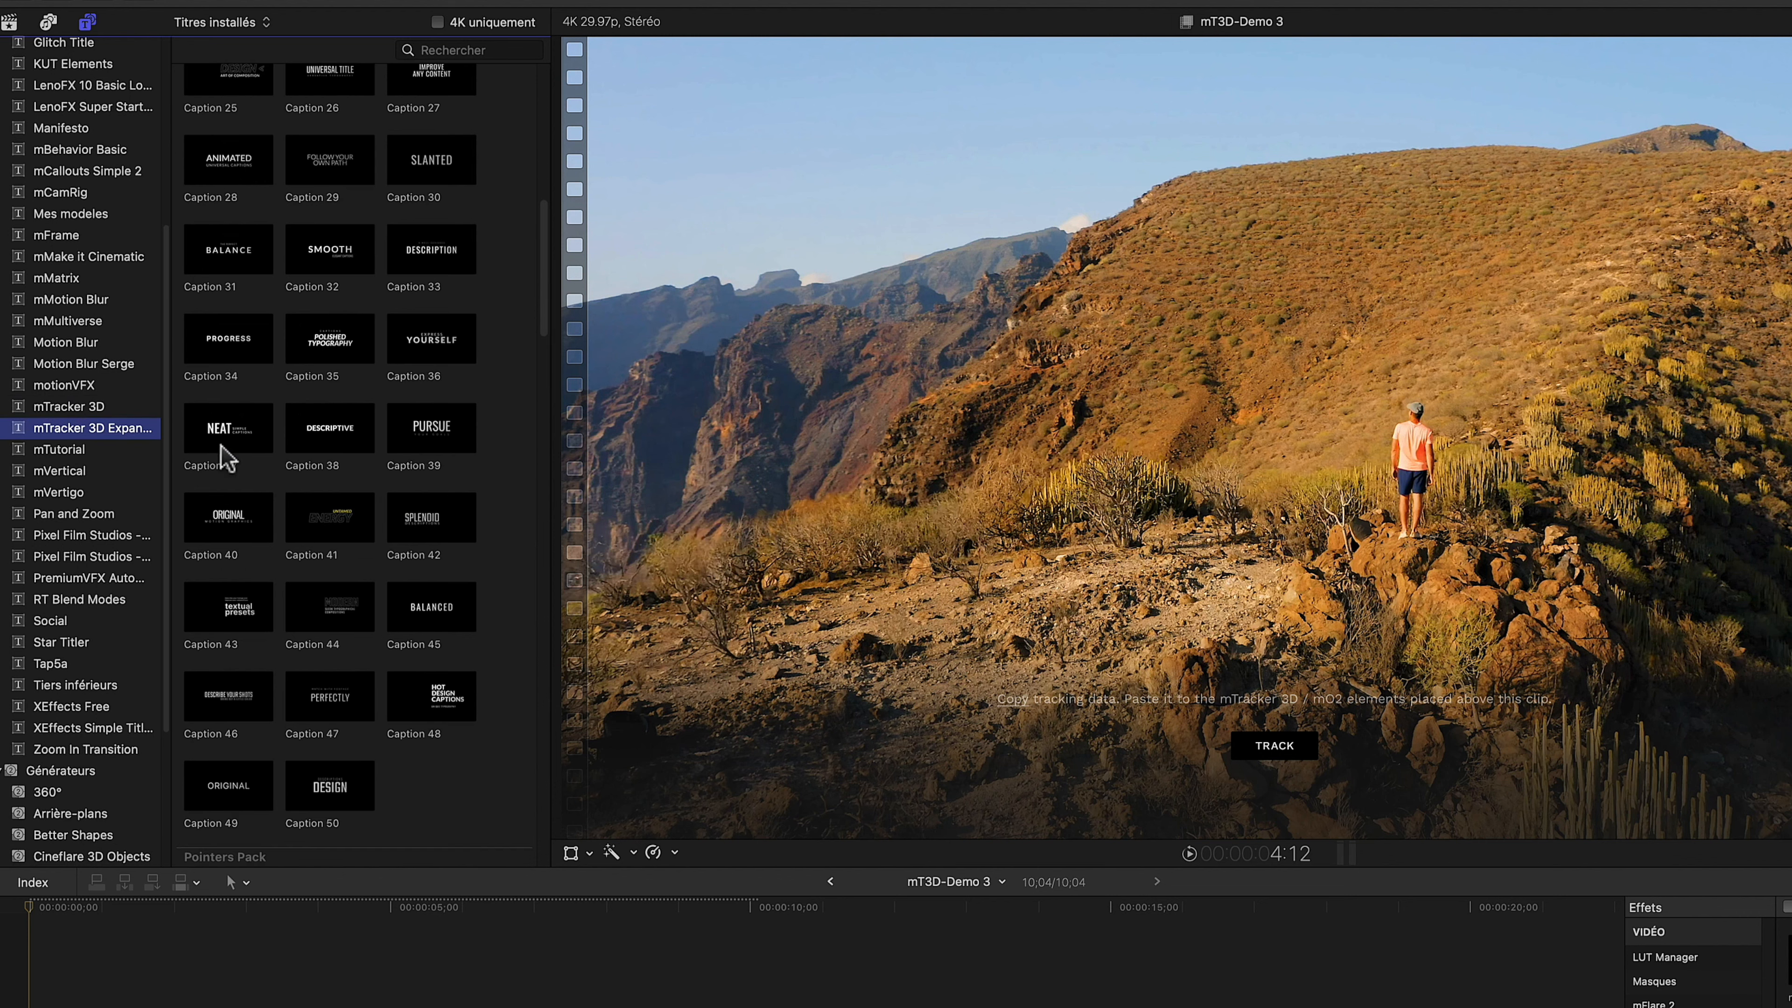
scroll(505, 262, up, 12)
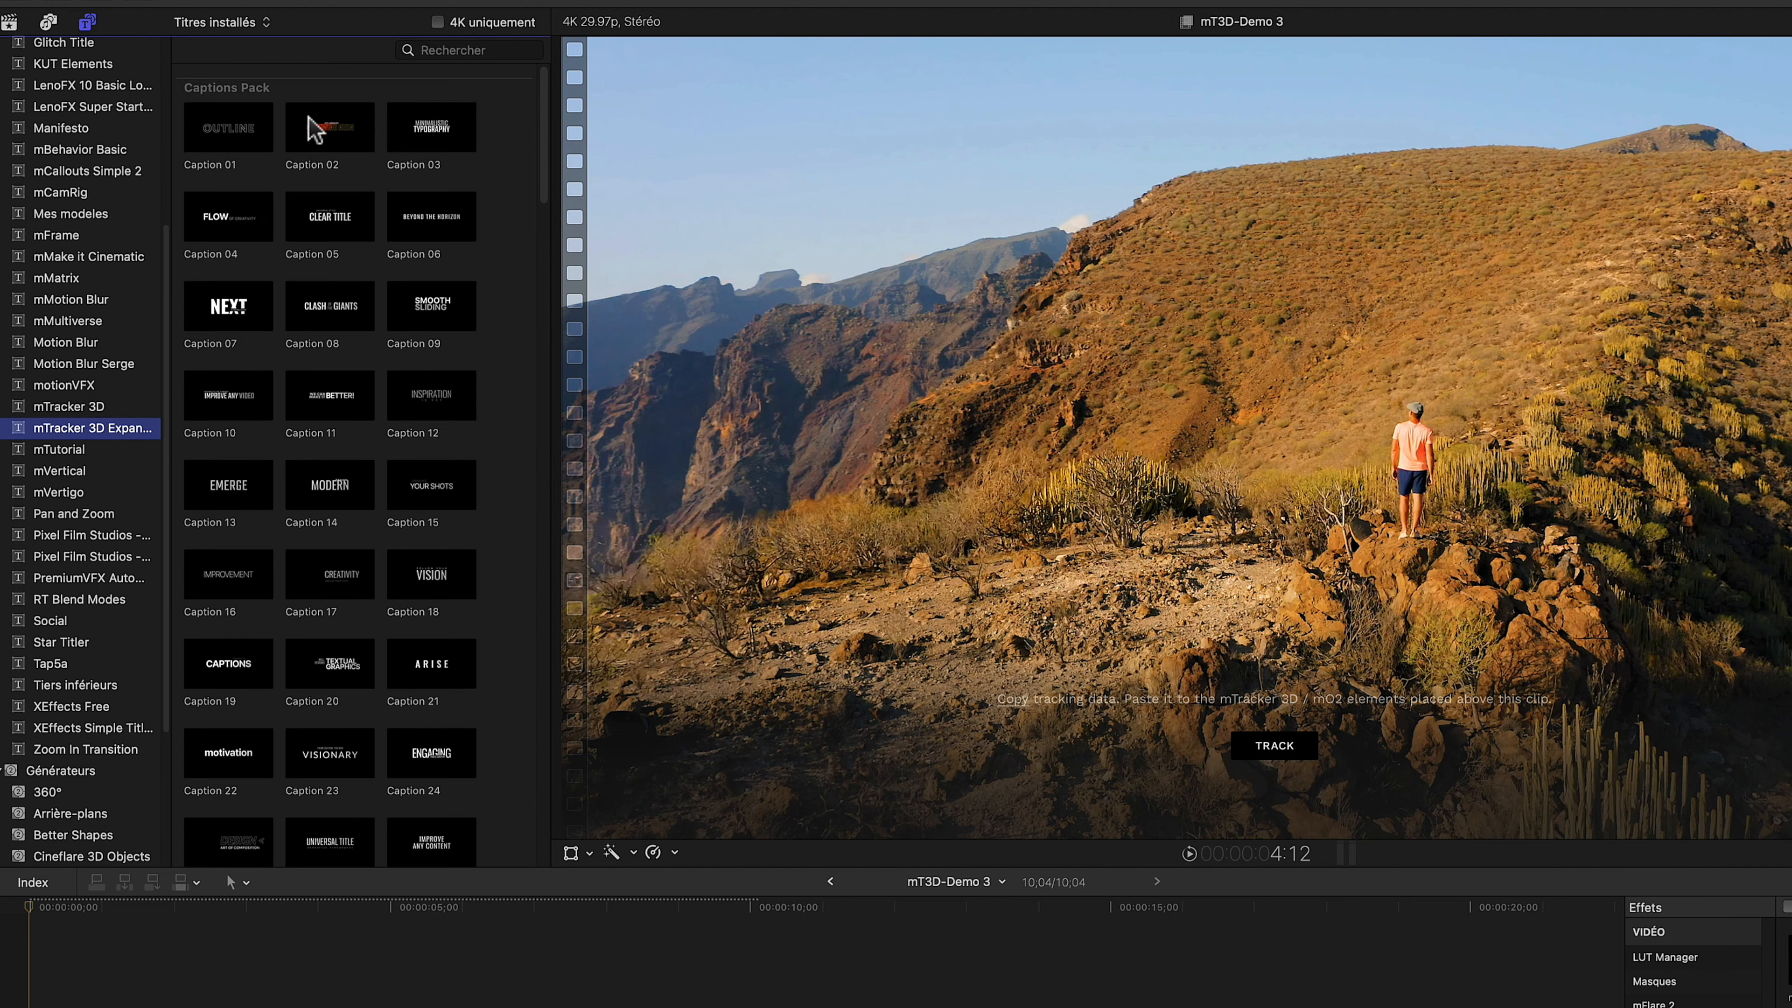
scroll(501, 393, down, 15)
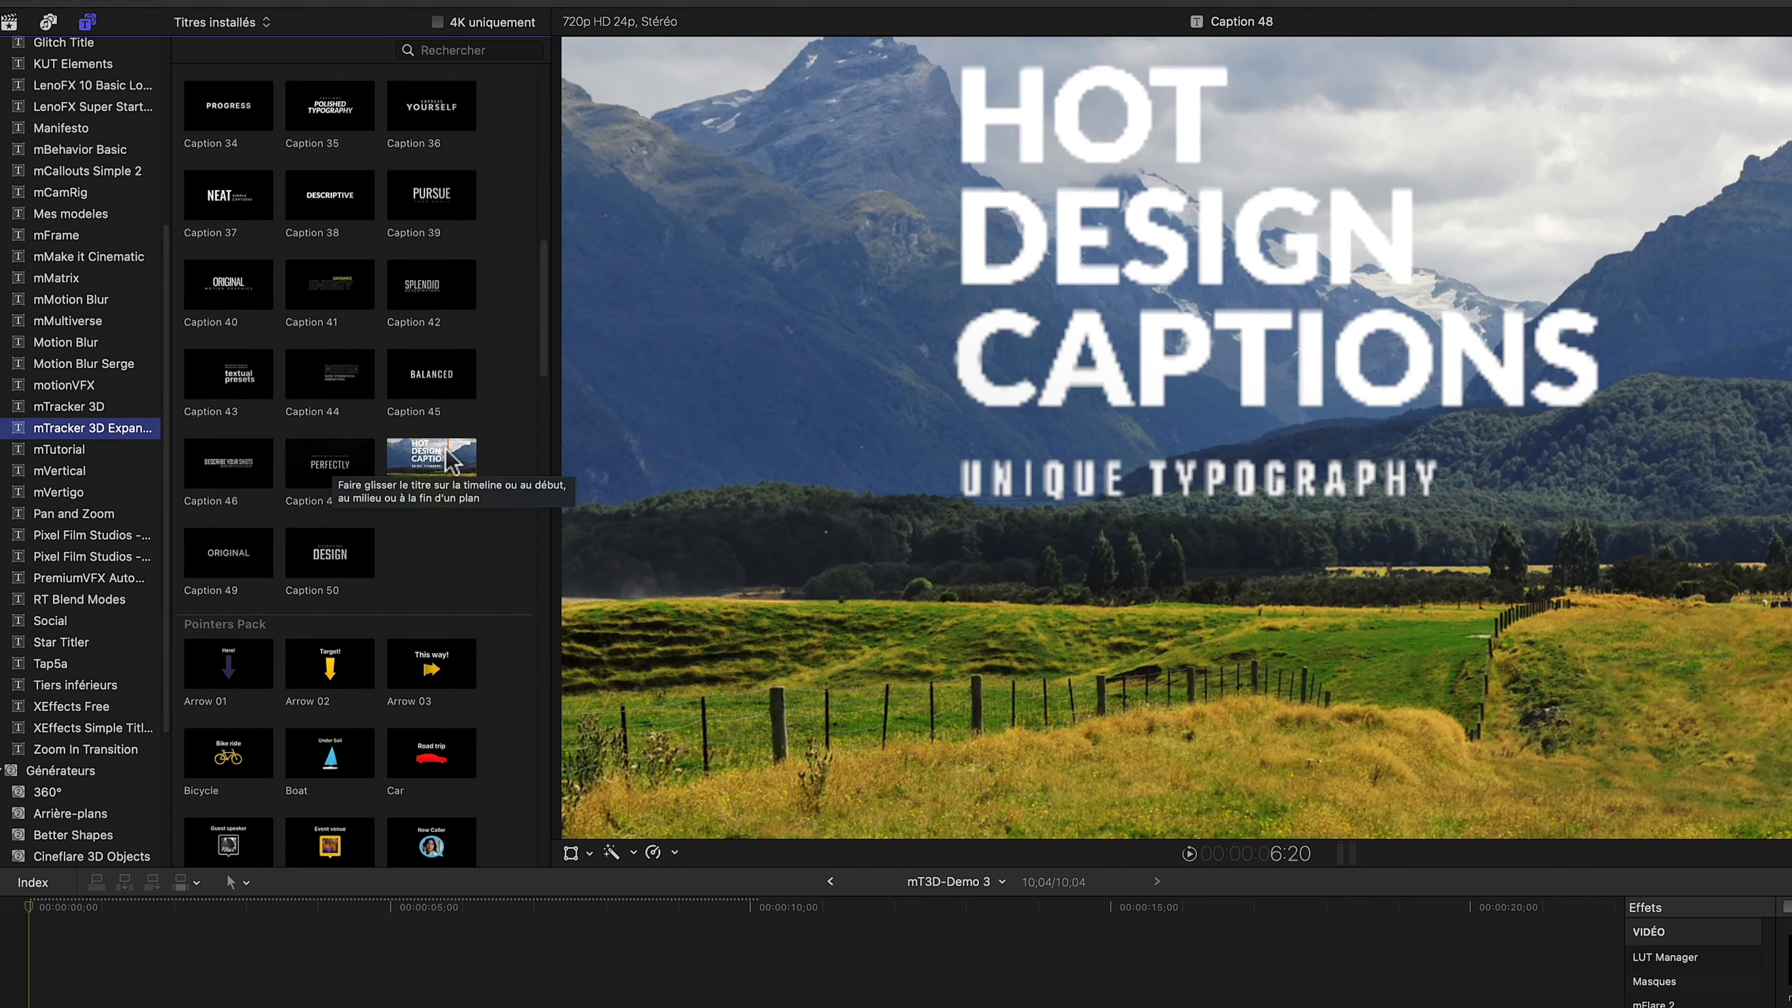
scroll(494, 473, down, 5)
scroll(514, 485, down, 1)
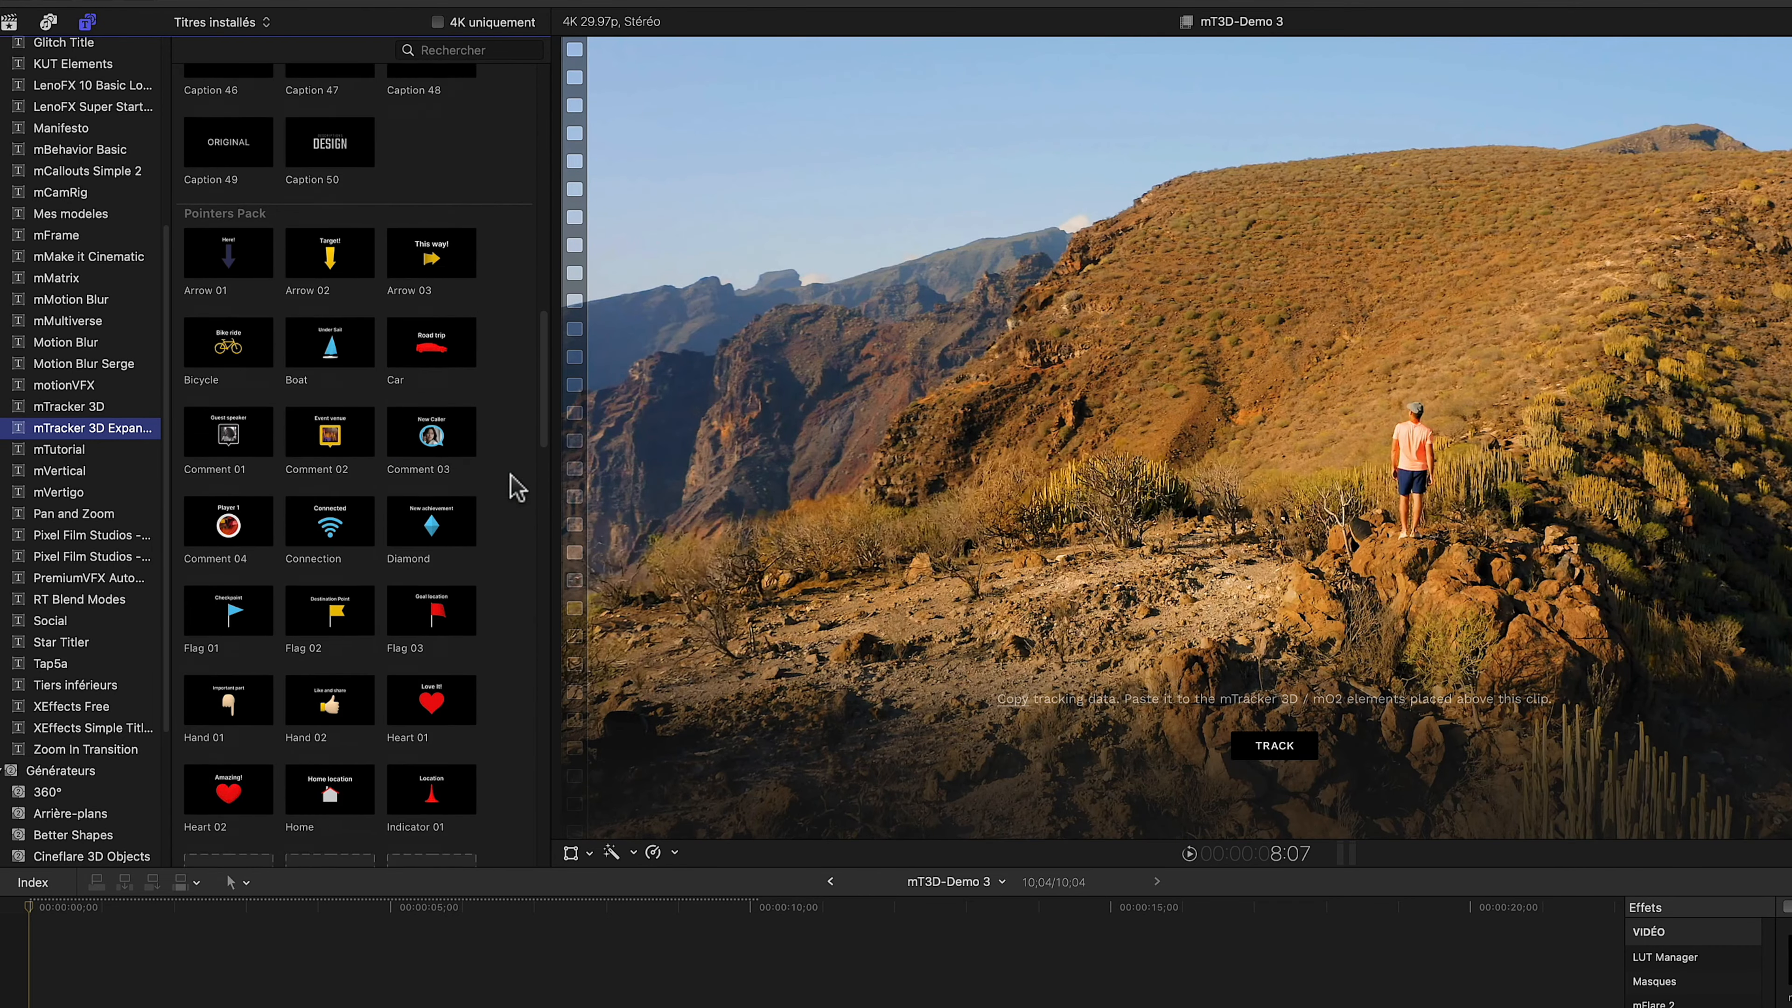
scroll(332, 357, down, 15)
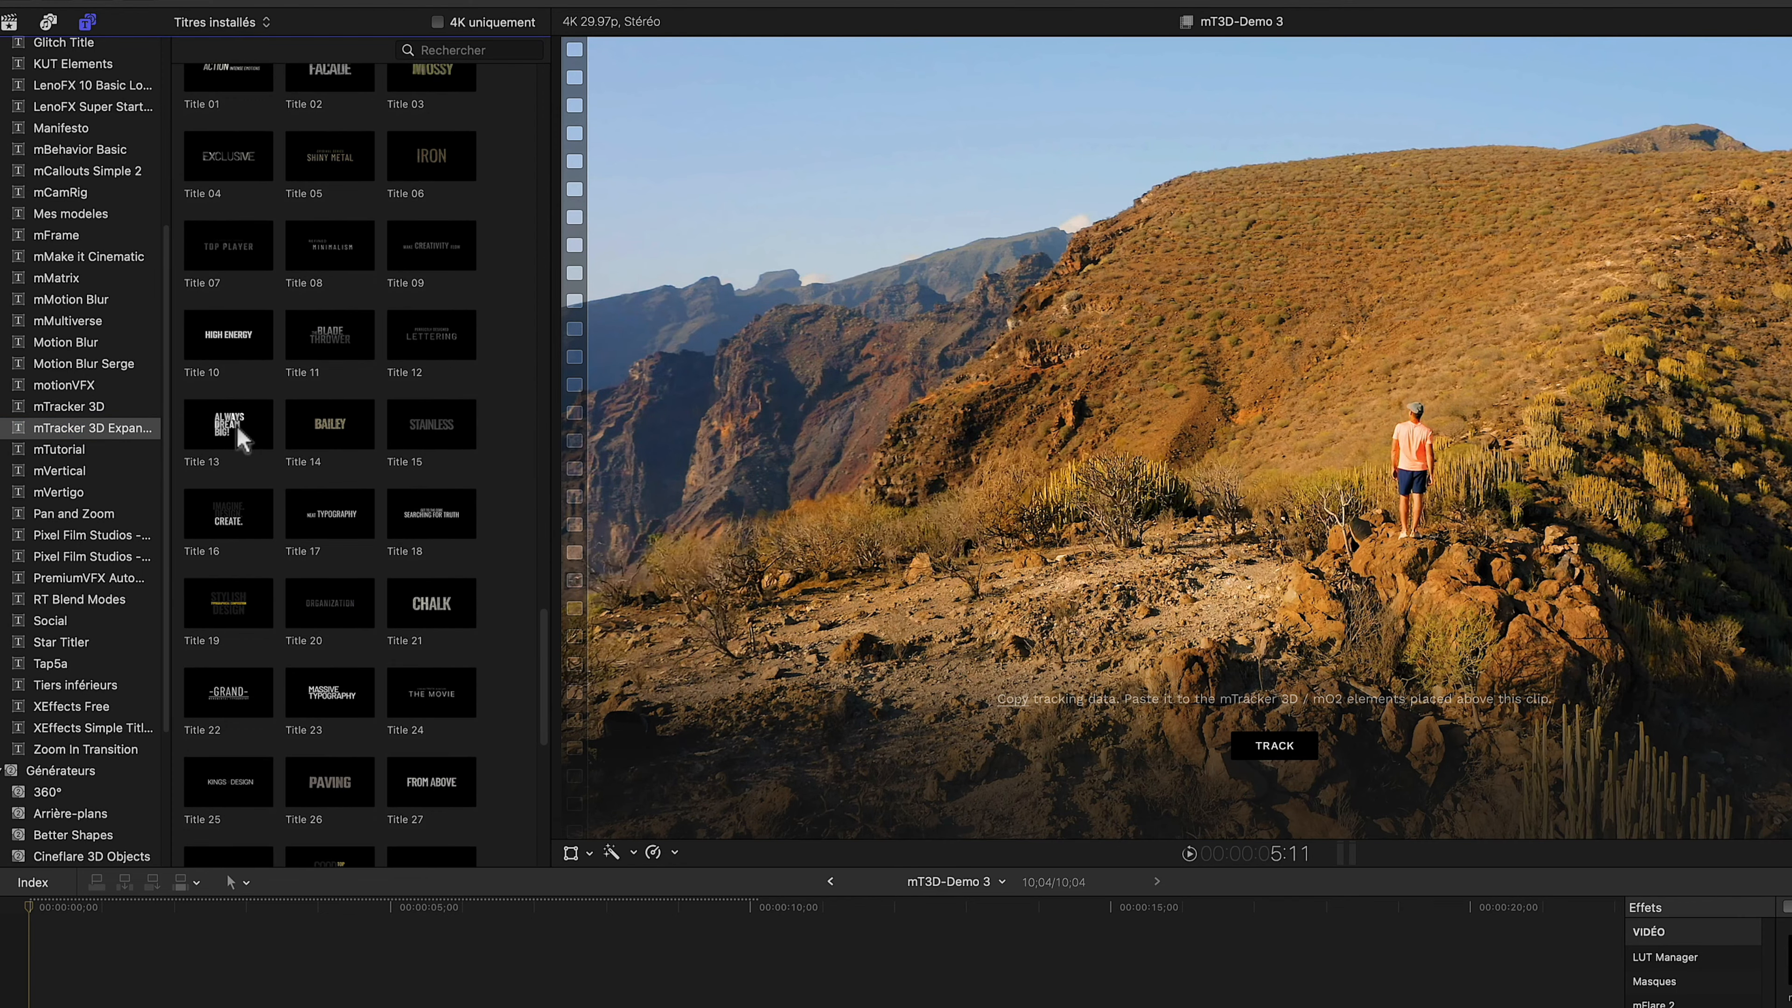
click(236, 422)
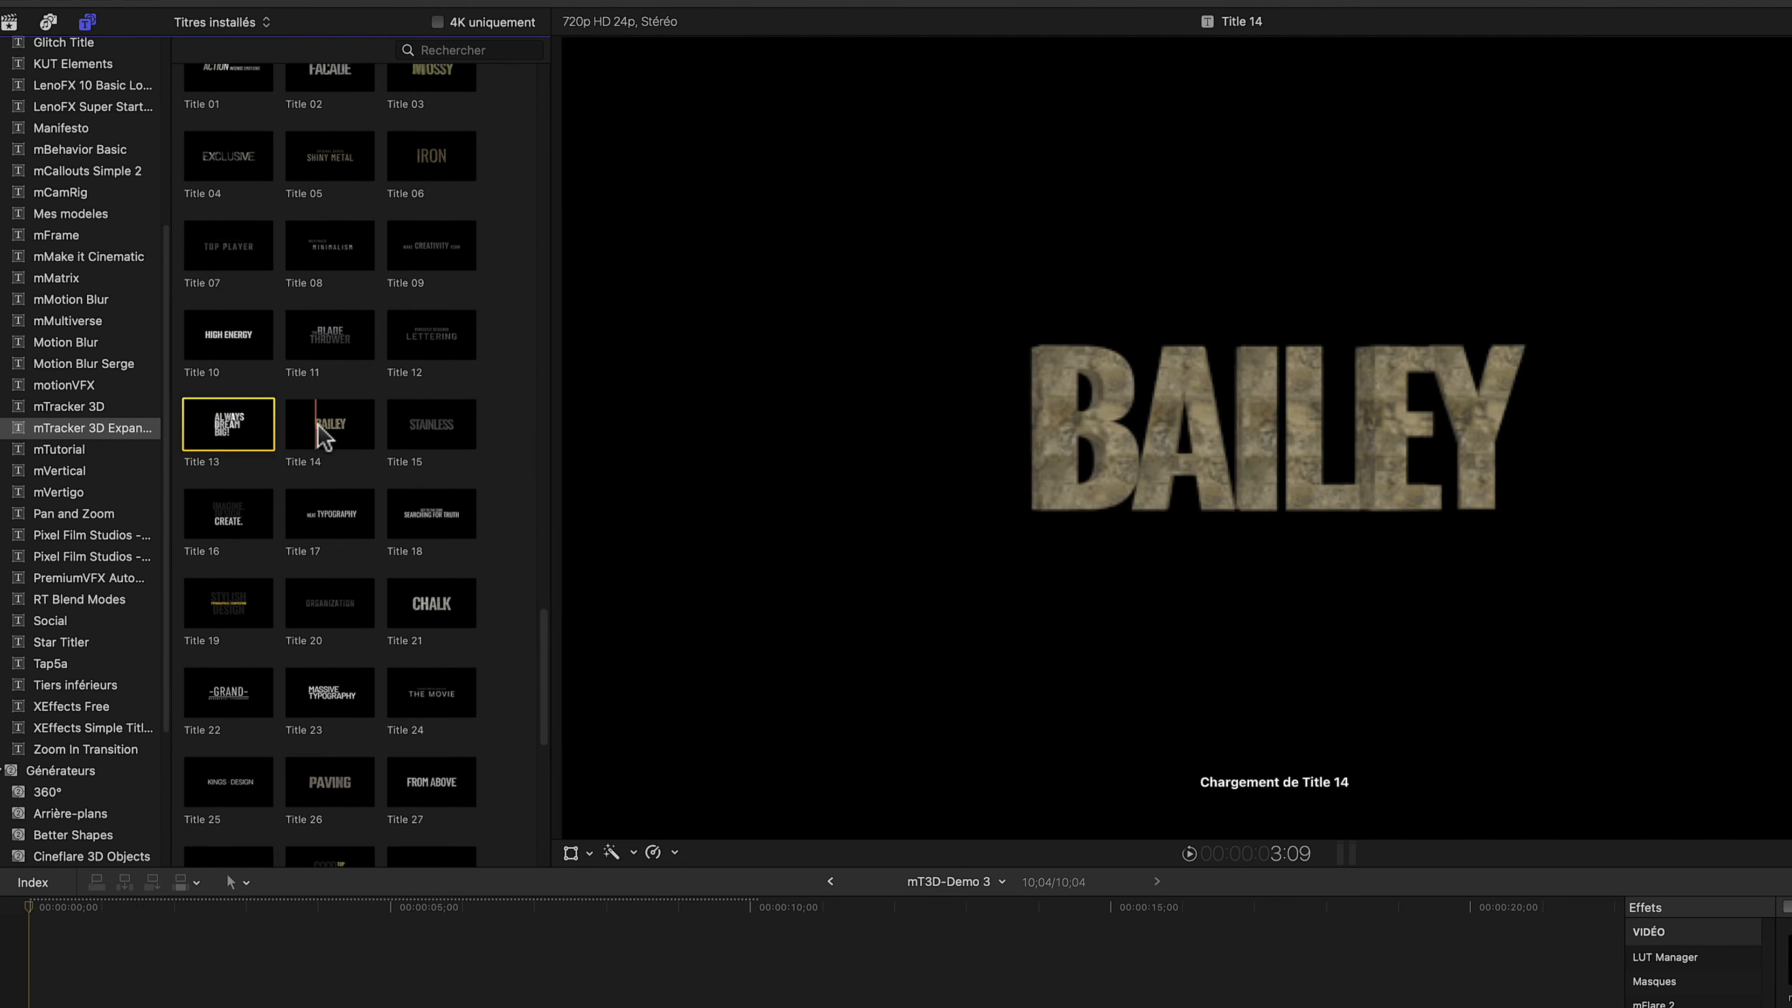
scroll(502, 603, up, 8)
scroll(502, 604, up, 1)
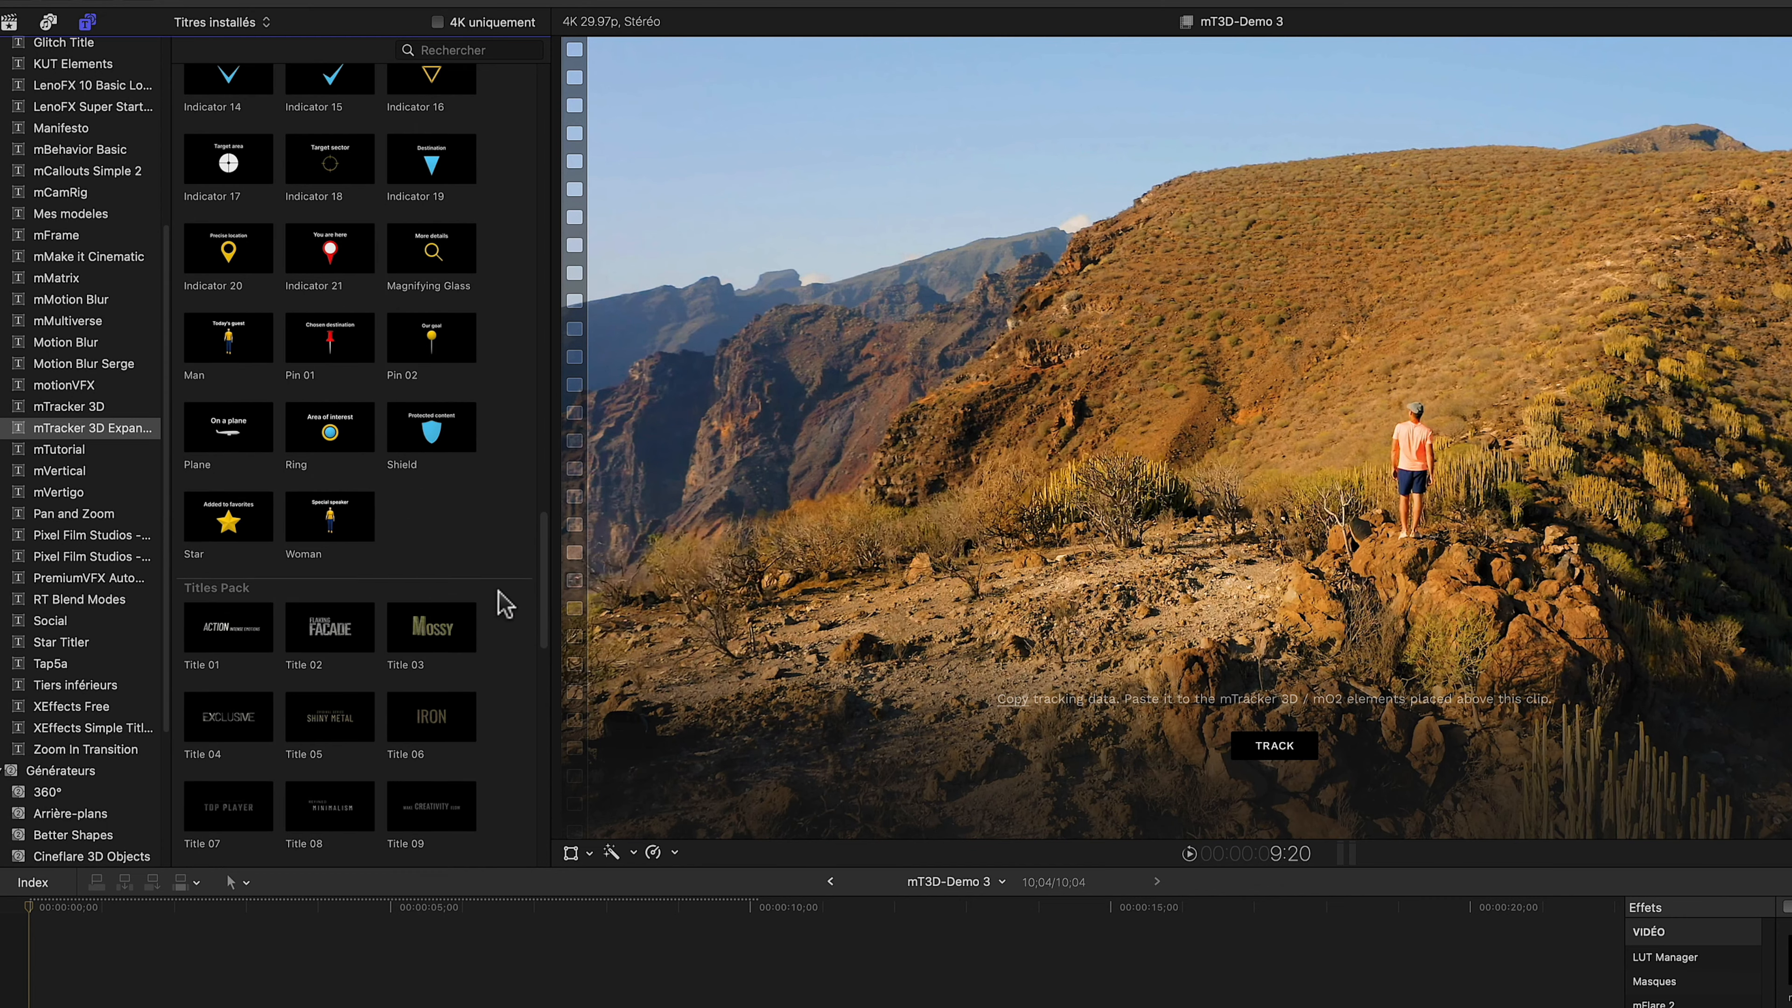
Place Title 03 (Mossy) above the Mountain_orbit clip over its full length and move the playhead to 4;27
scroll(503, 605, down, 5)
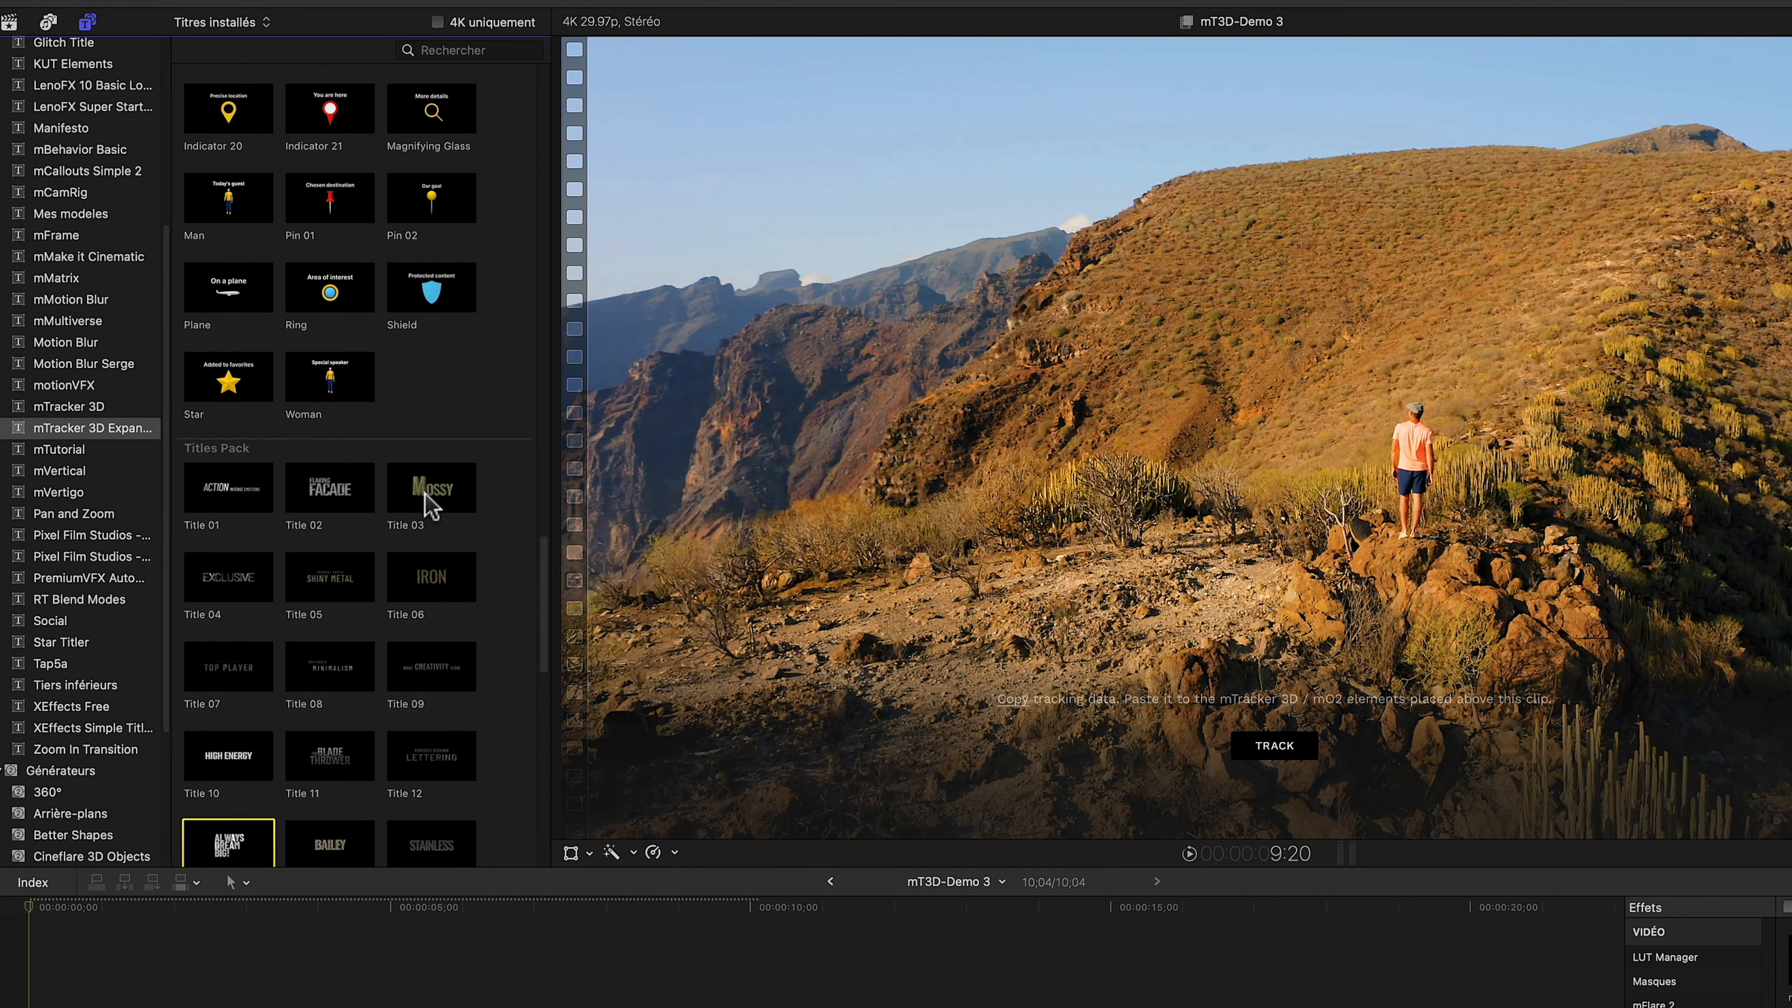
click(431, 499)
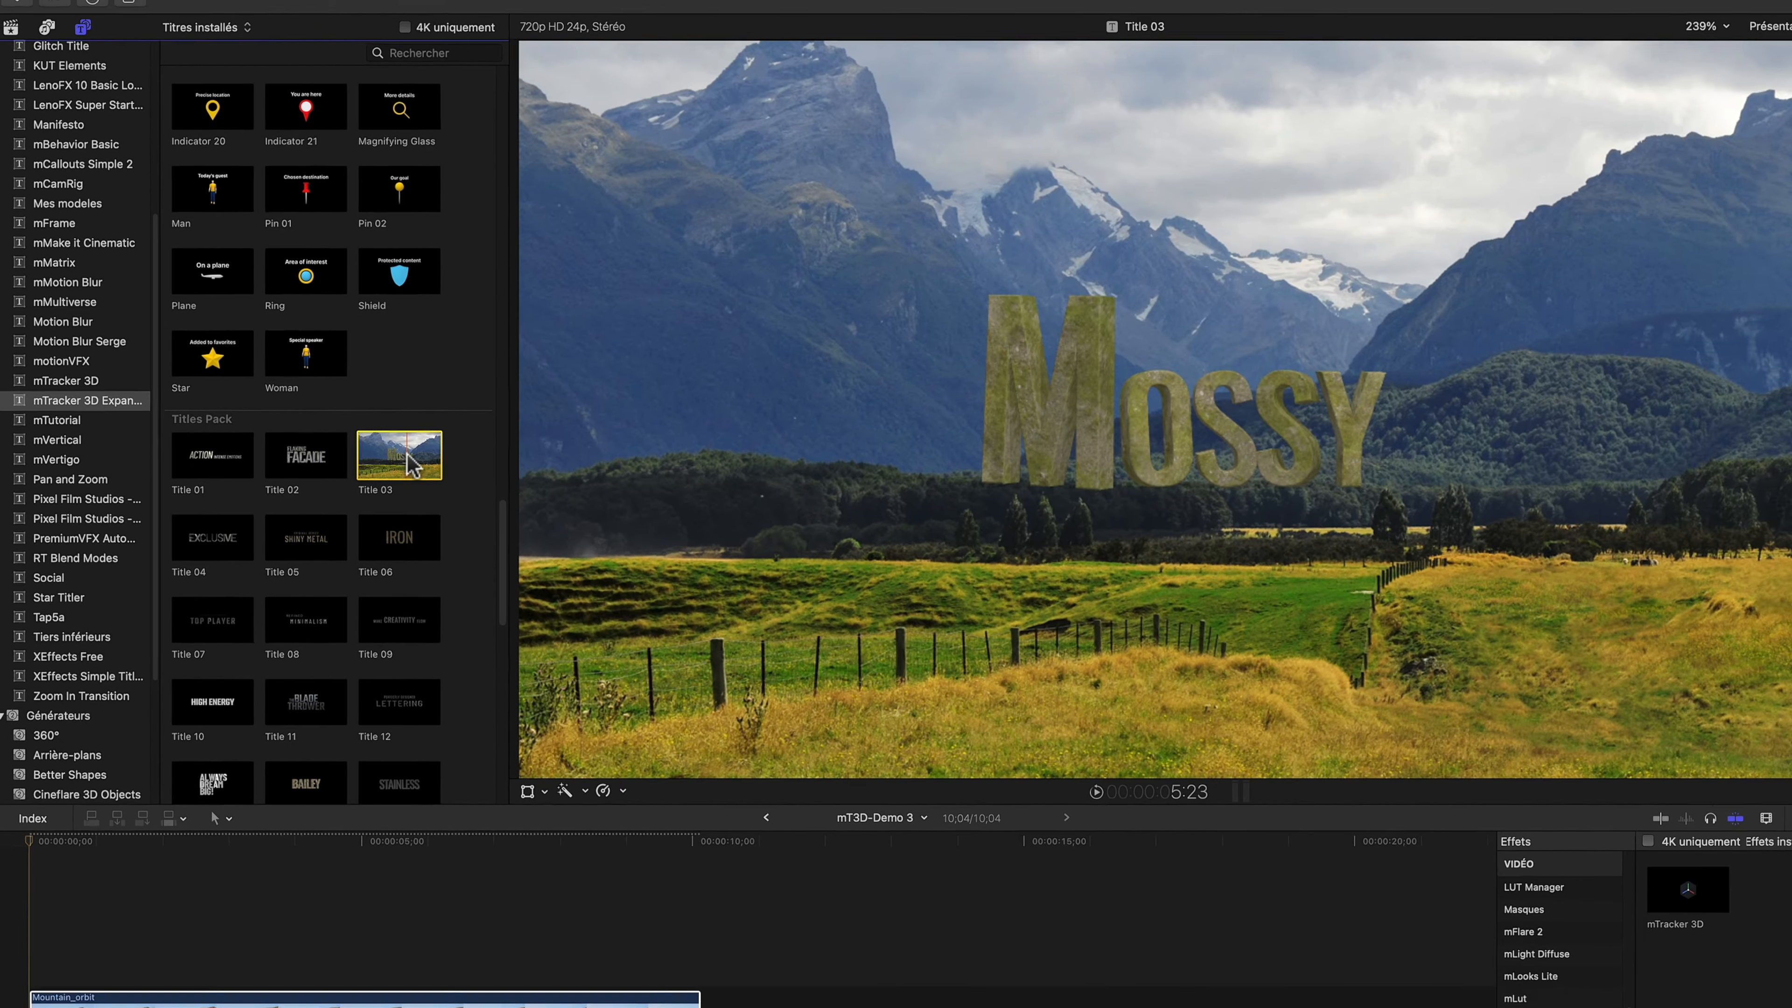
drag(433, 486, 28, 816)
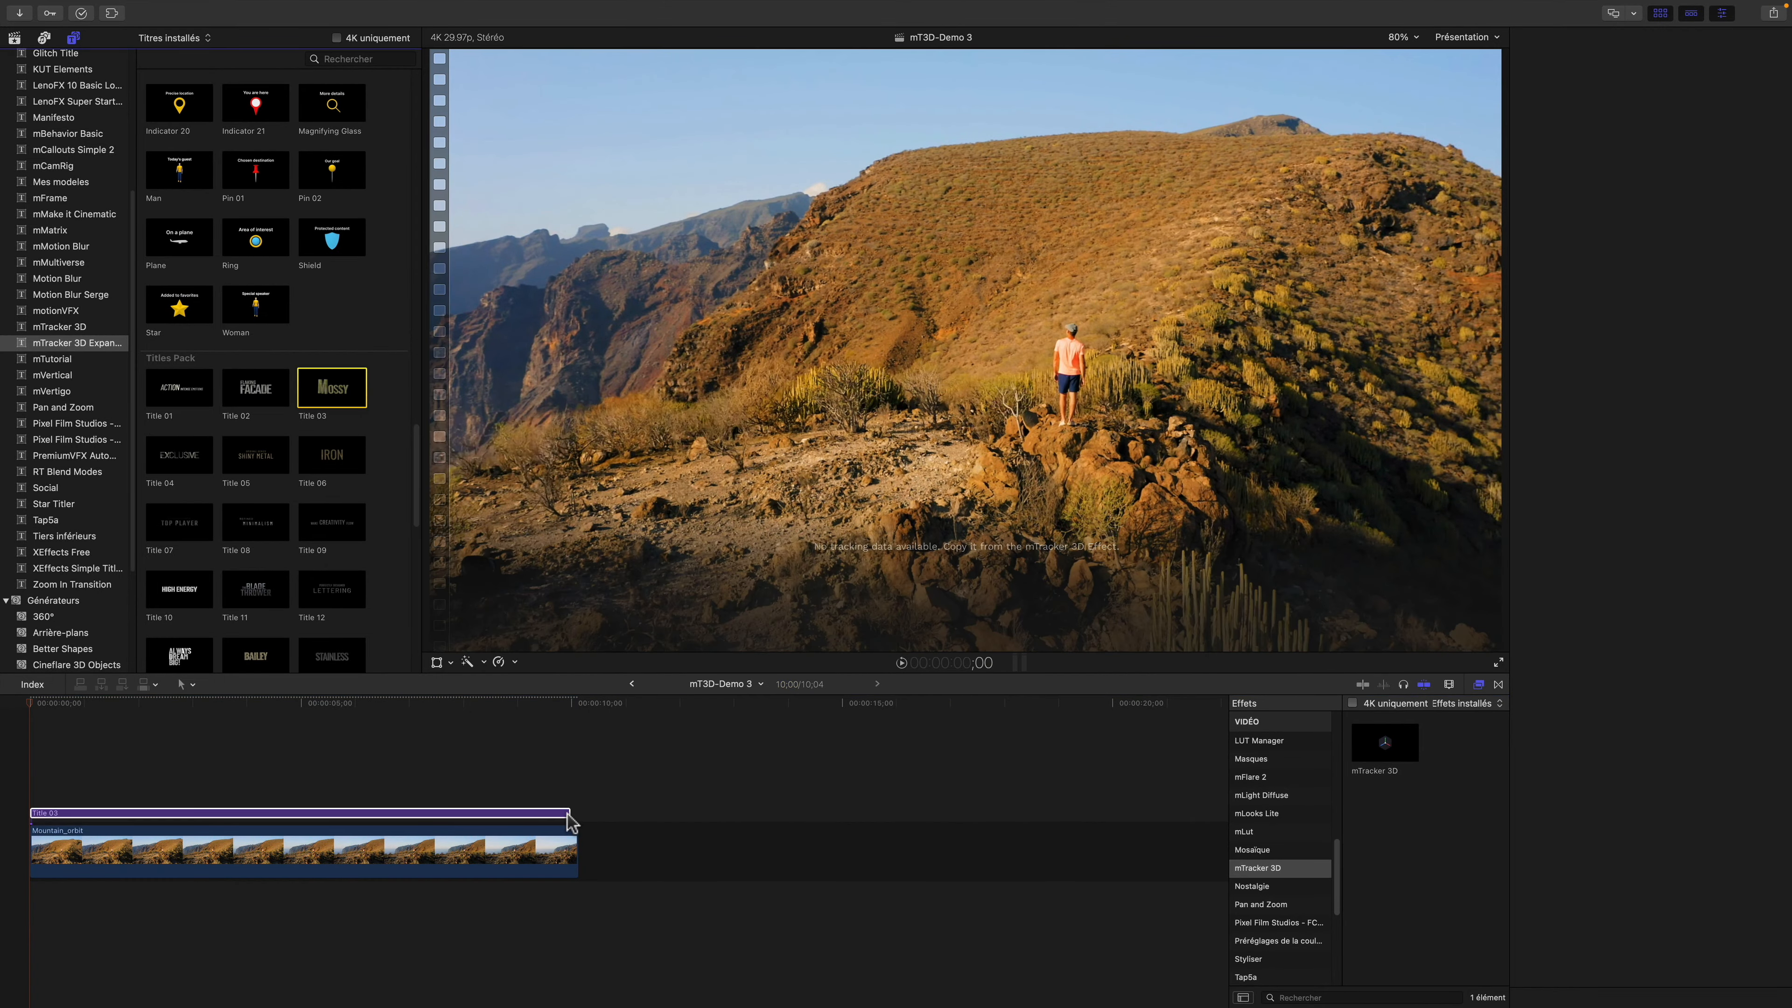
click(296, 701)
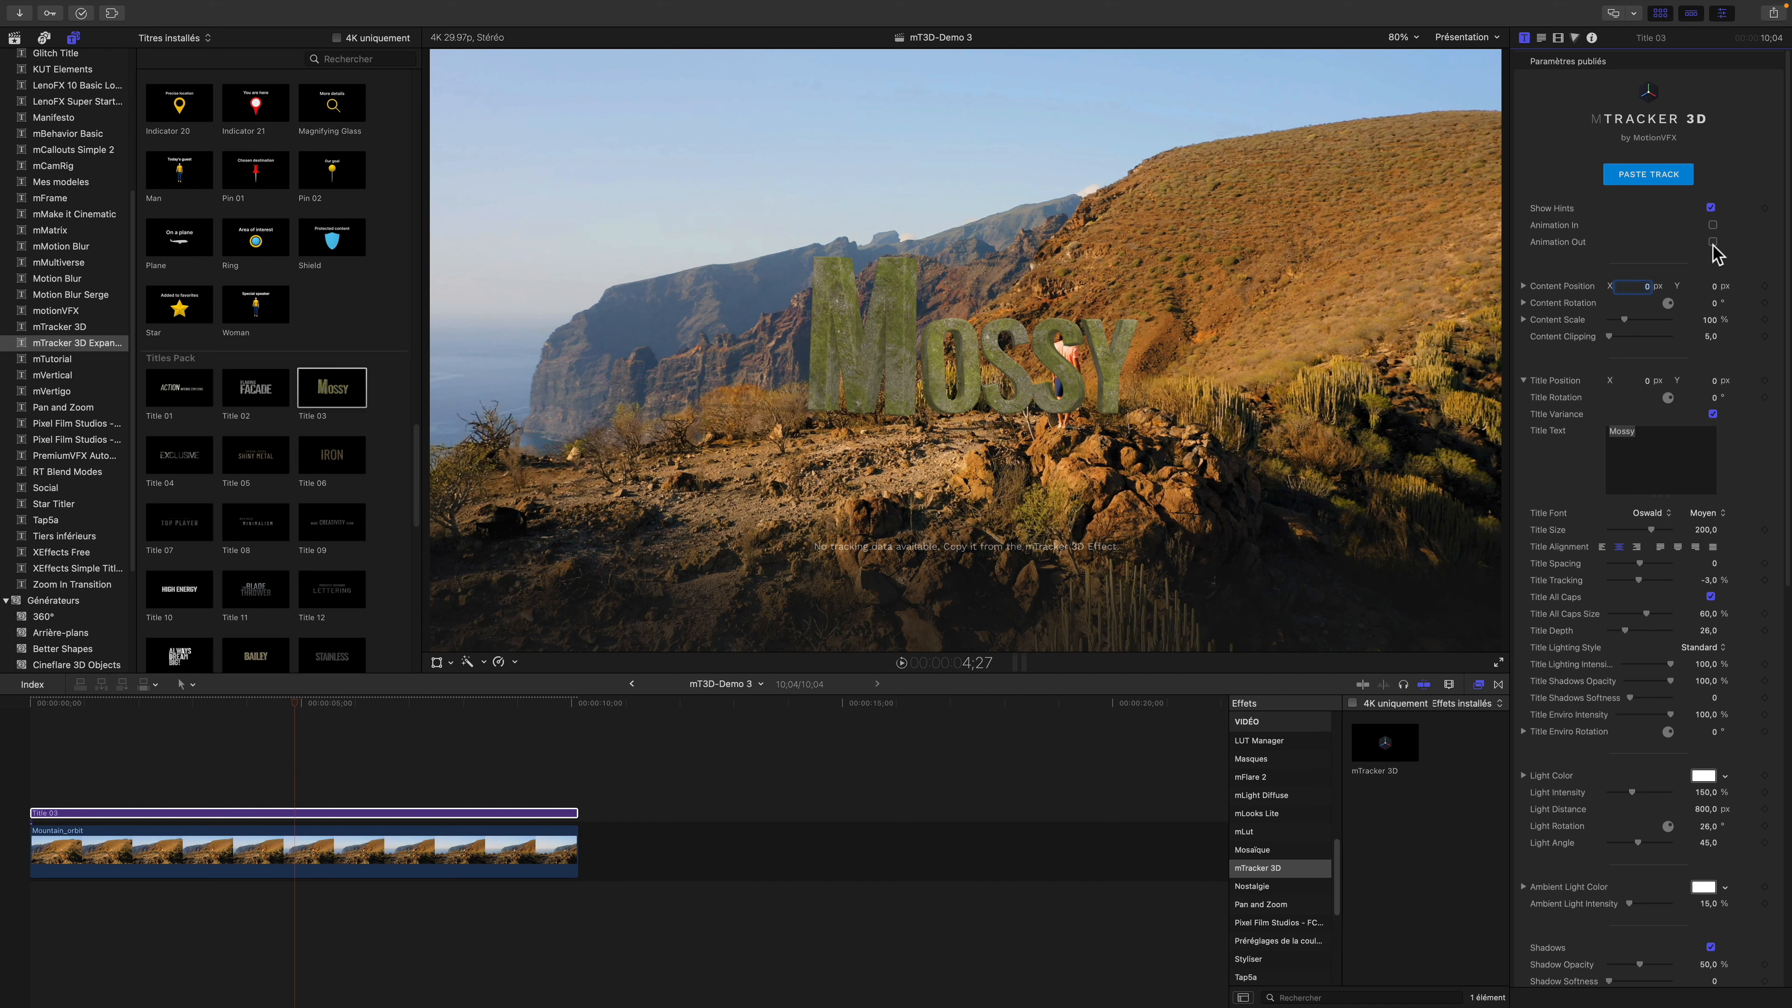
Change the 3D title's text to VIEW and set its Oswald font style to Gras
scroll(1735, 279, down, 1)
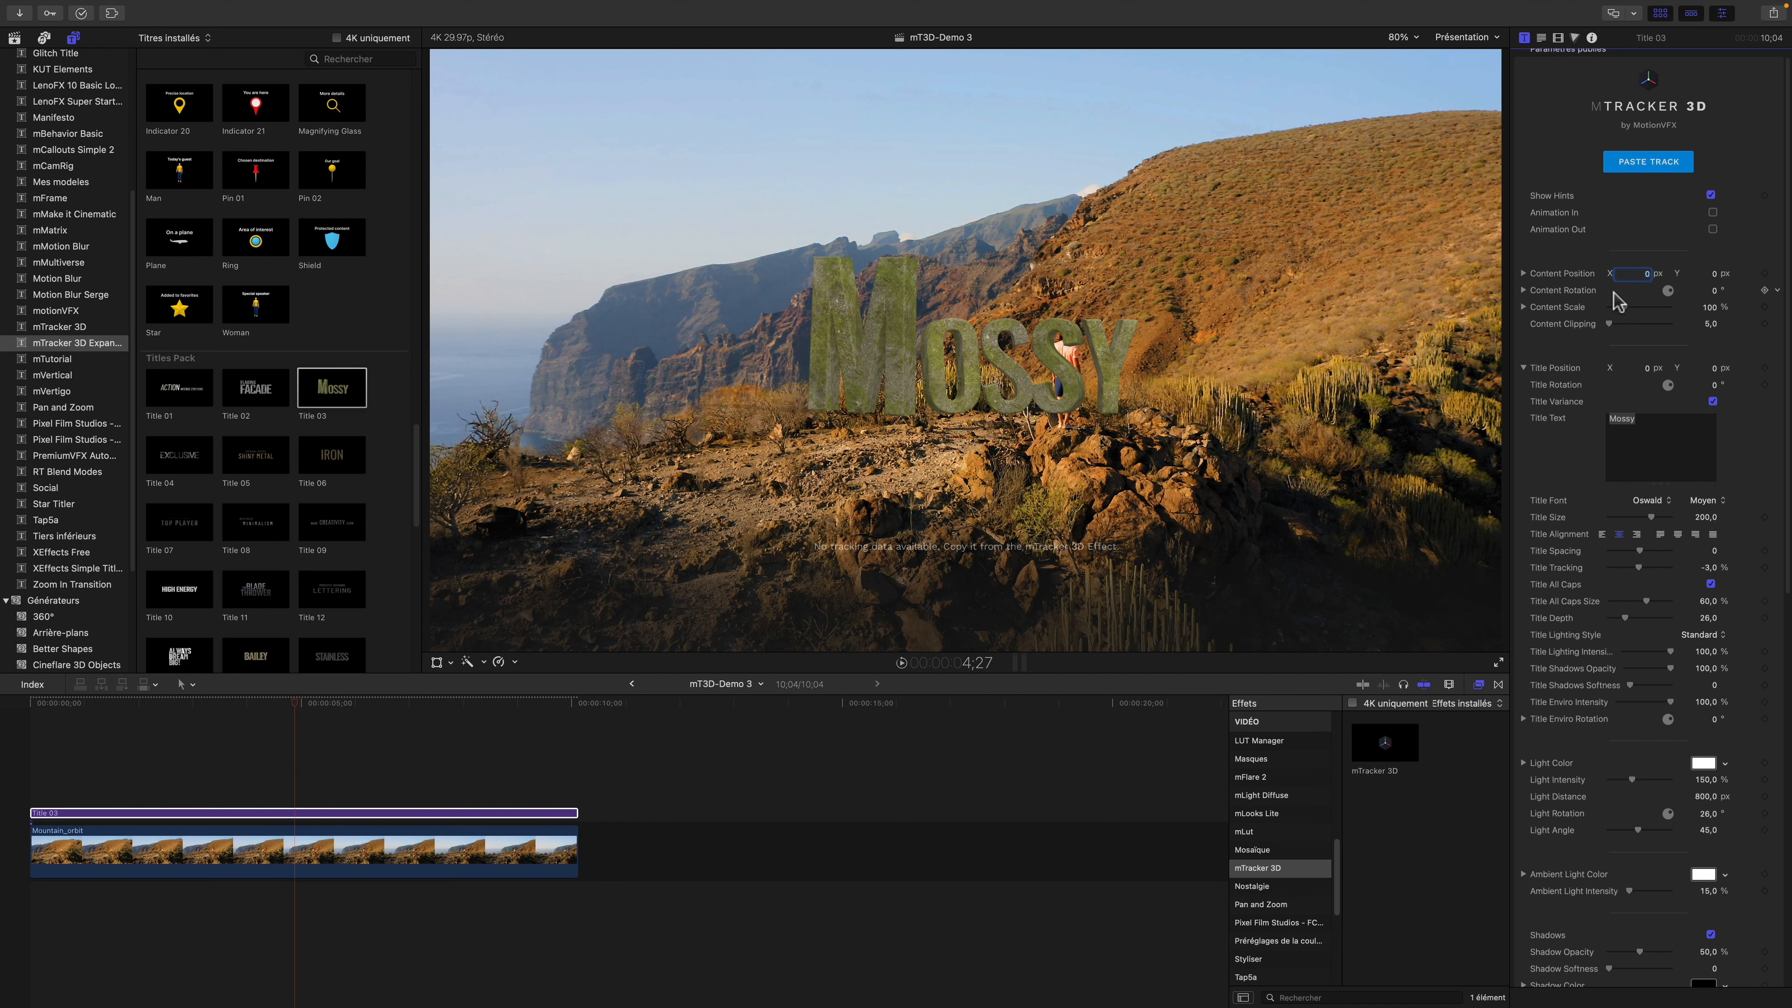
scroll(1618, 300, down, 5)
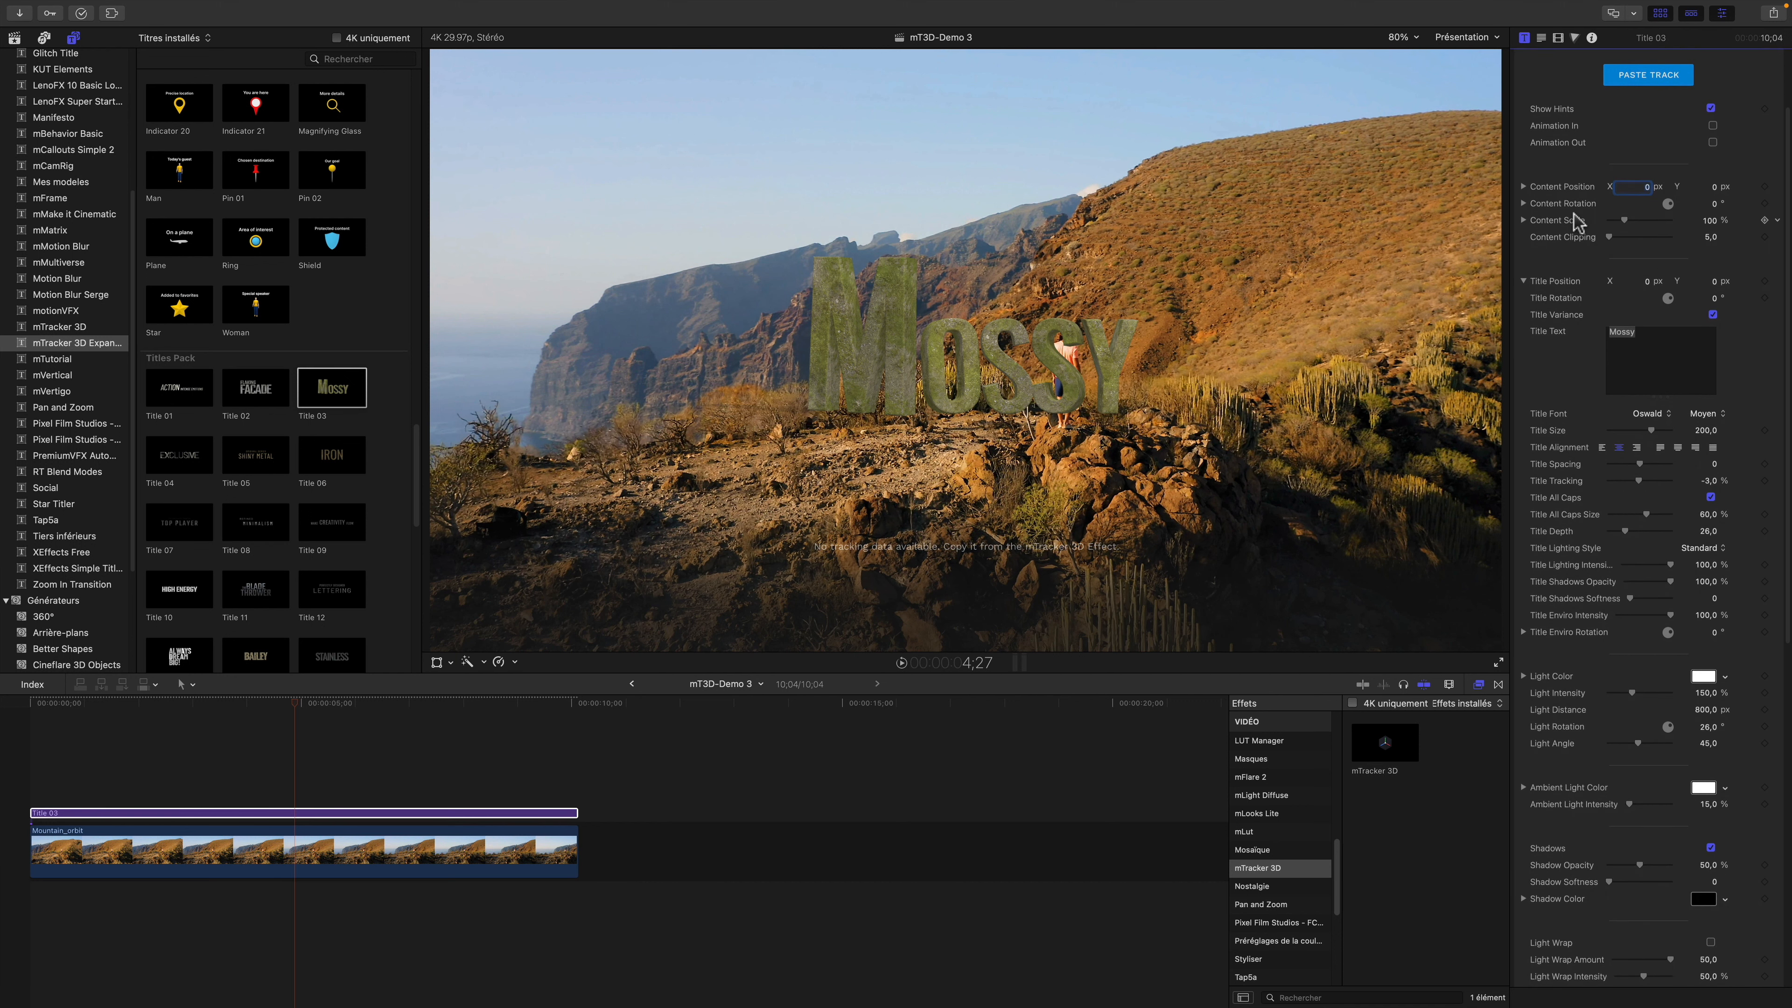
scroll(1623, 293, down, 1)
click(1657, 326)
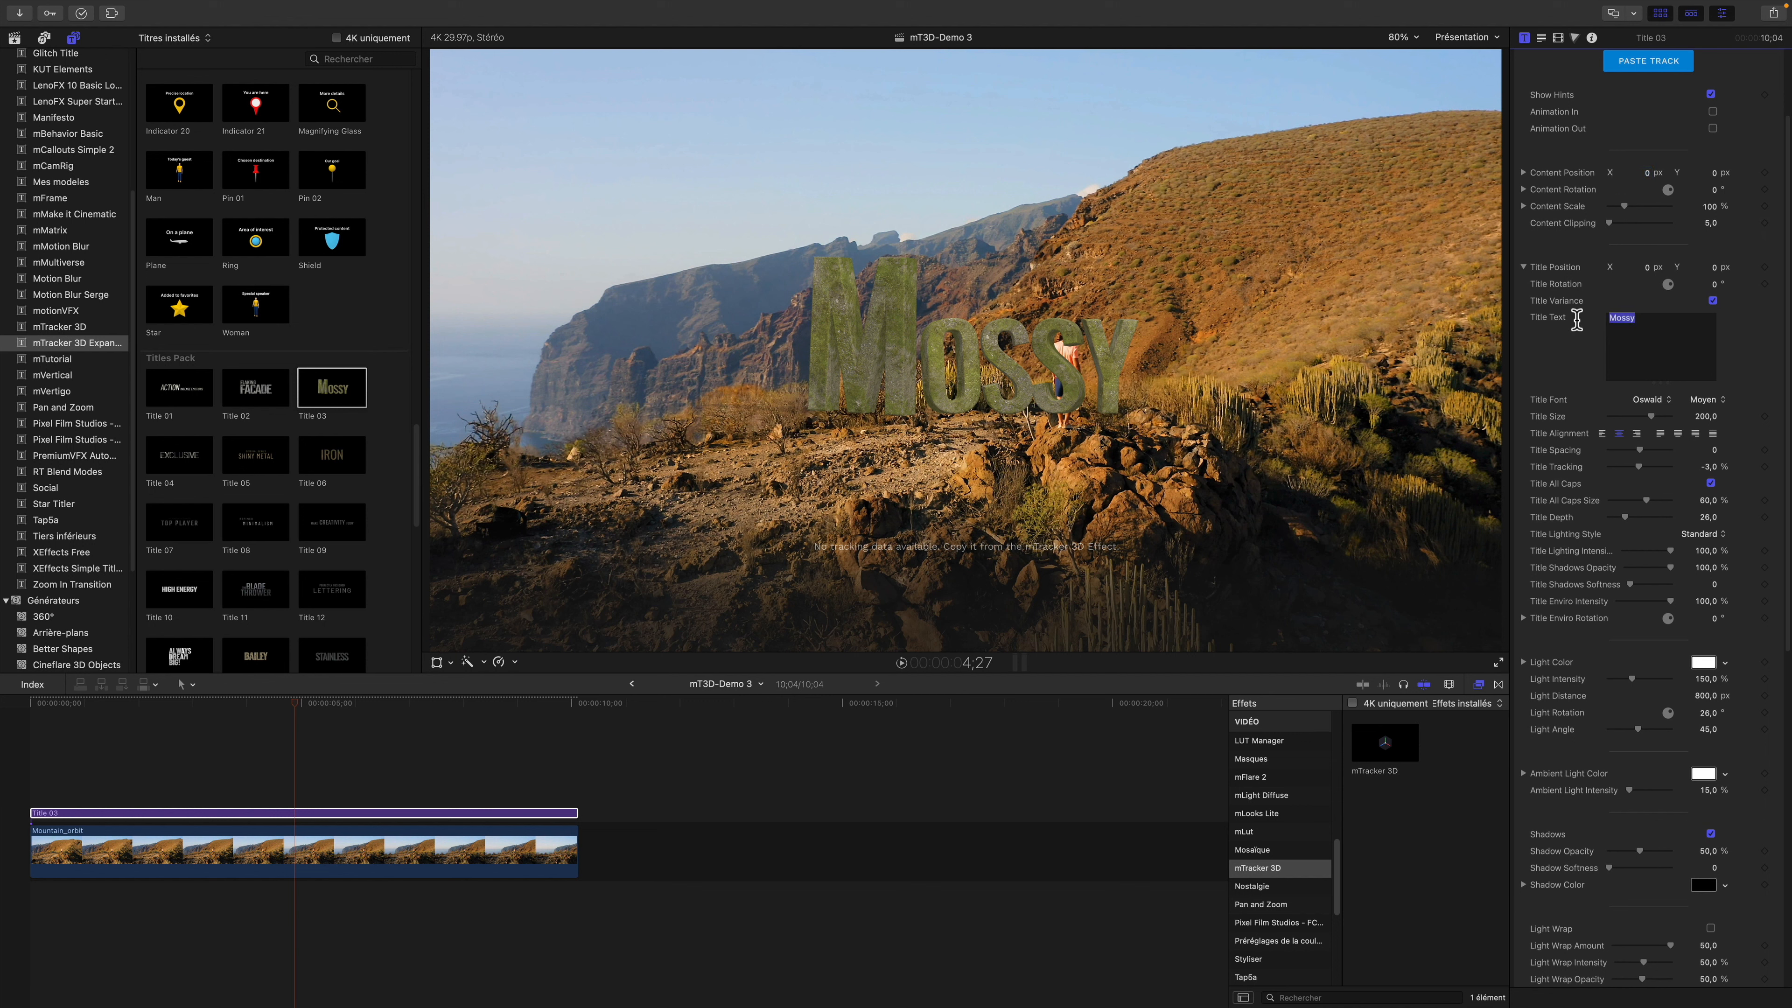
text(Vi)
text(W)
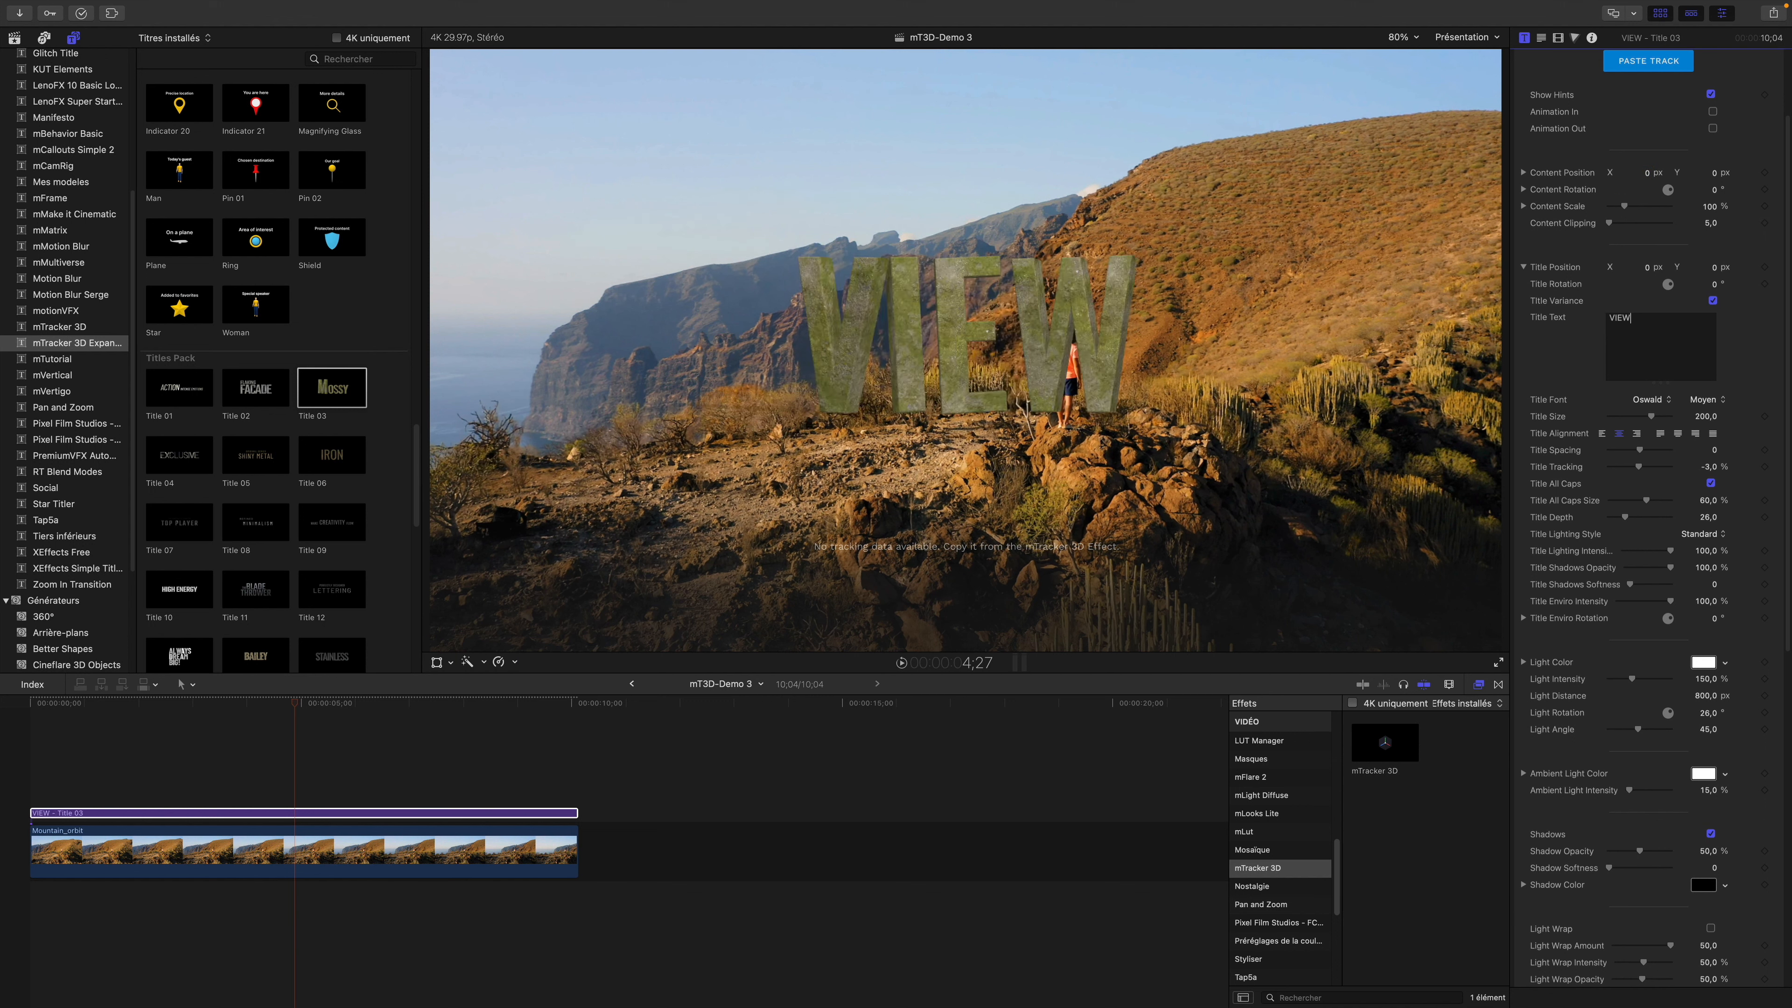
click(1717, 401)
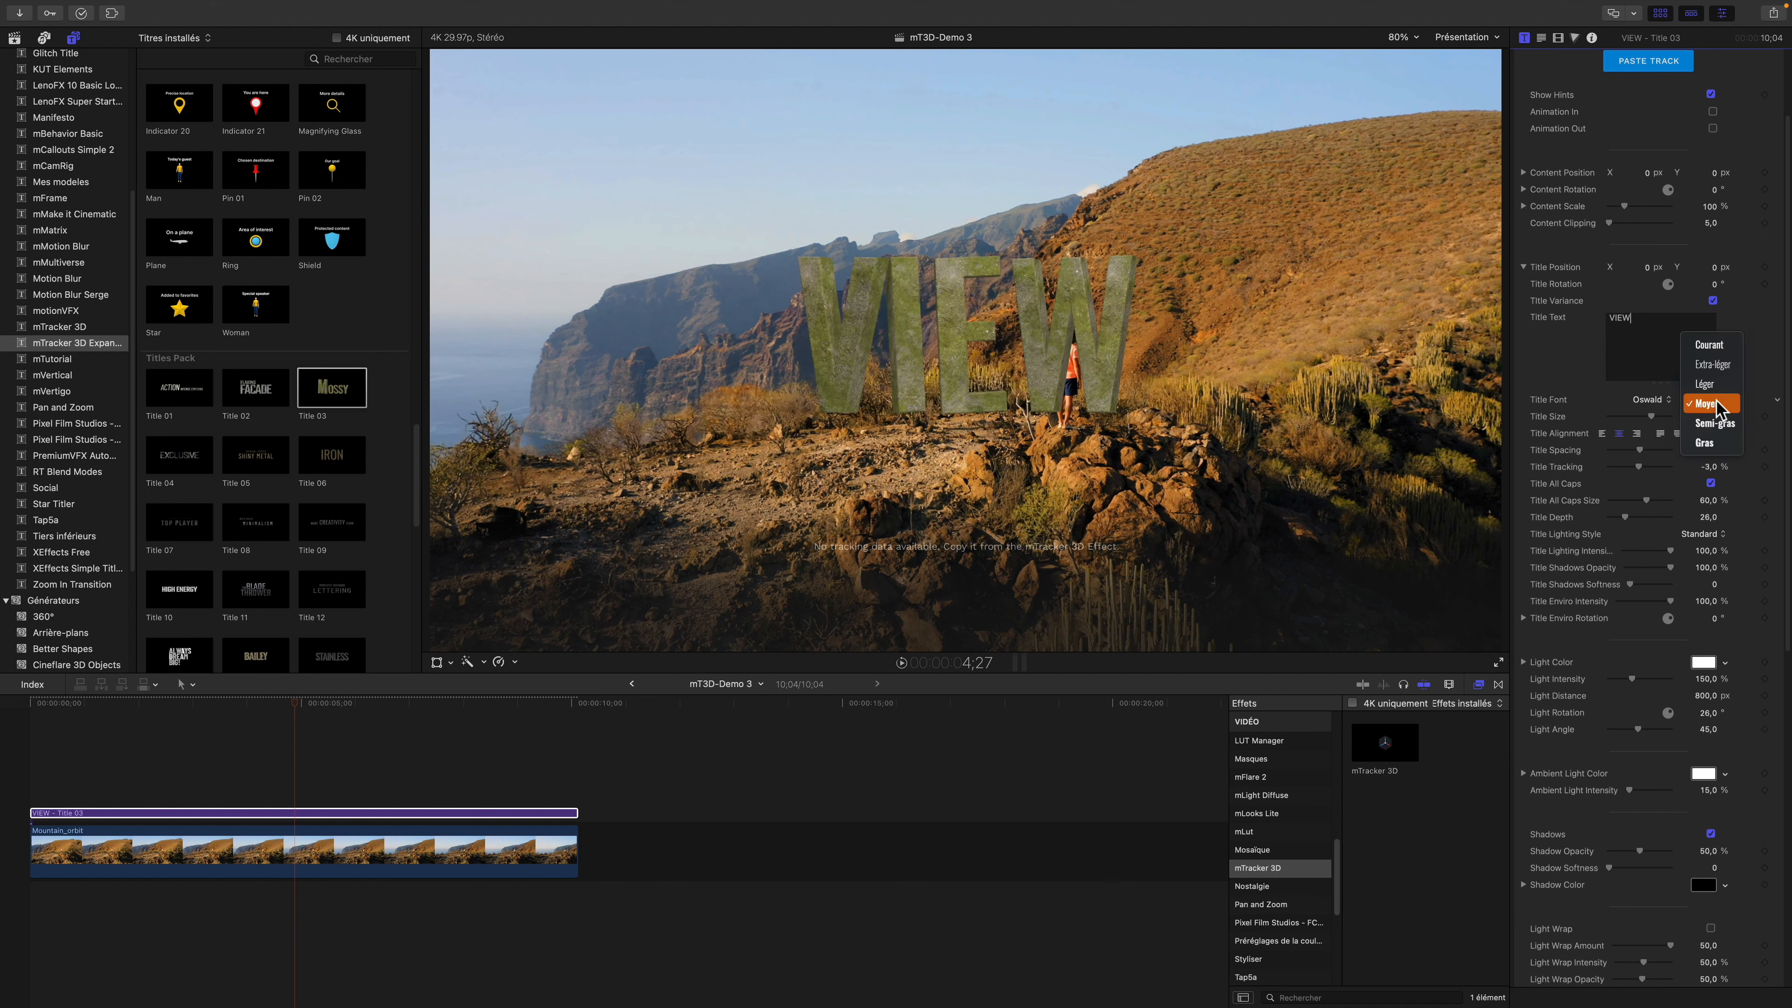
click(1724, 443)
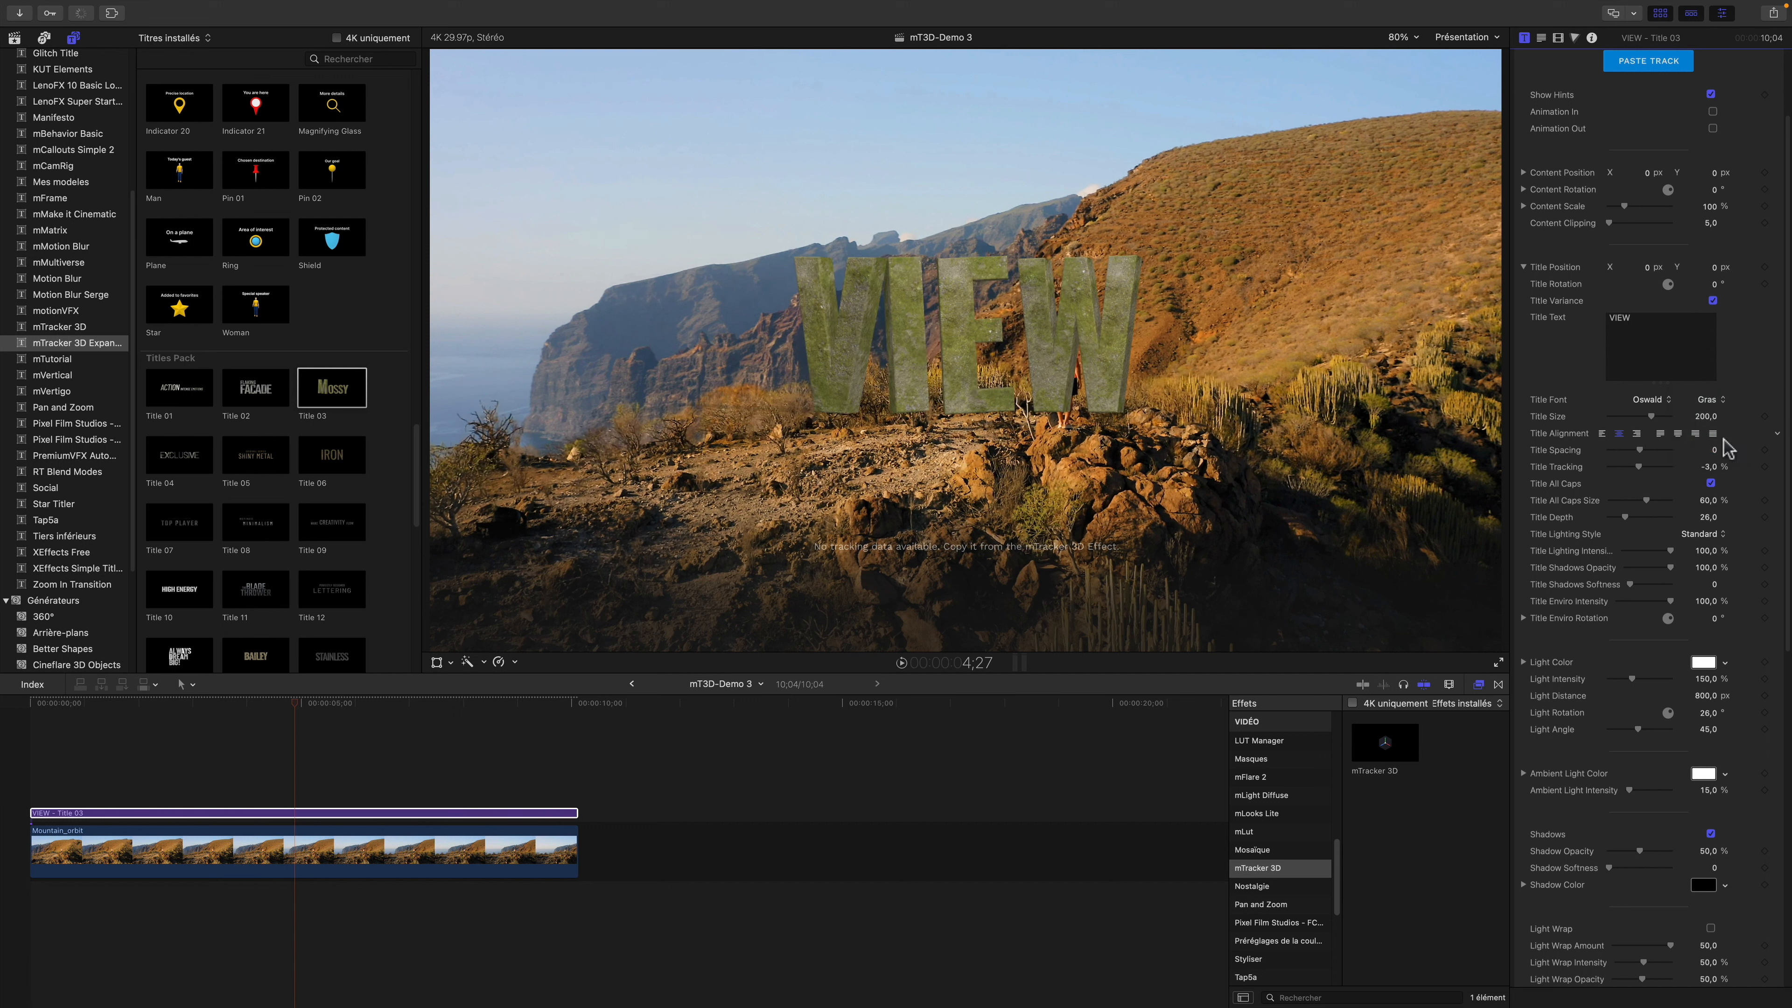
Set the VIEW title's depth to 36,0 and its tracking to about -1,28 %
scroll(1623, 466, down, 2)
drag(1637, 386, 1640, 392)
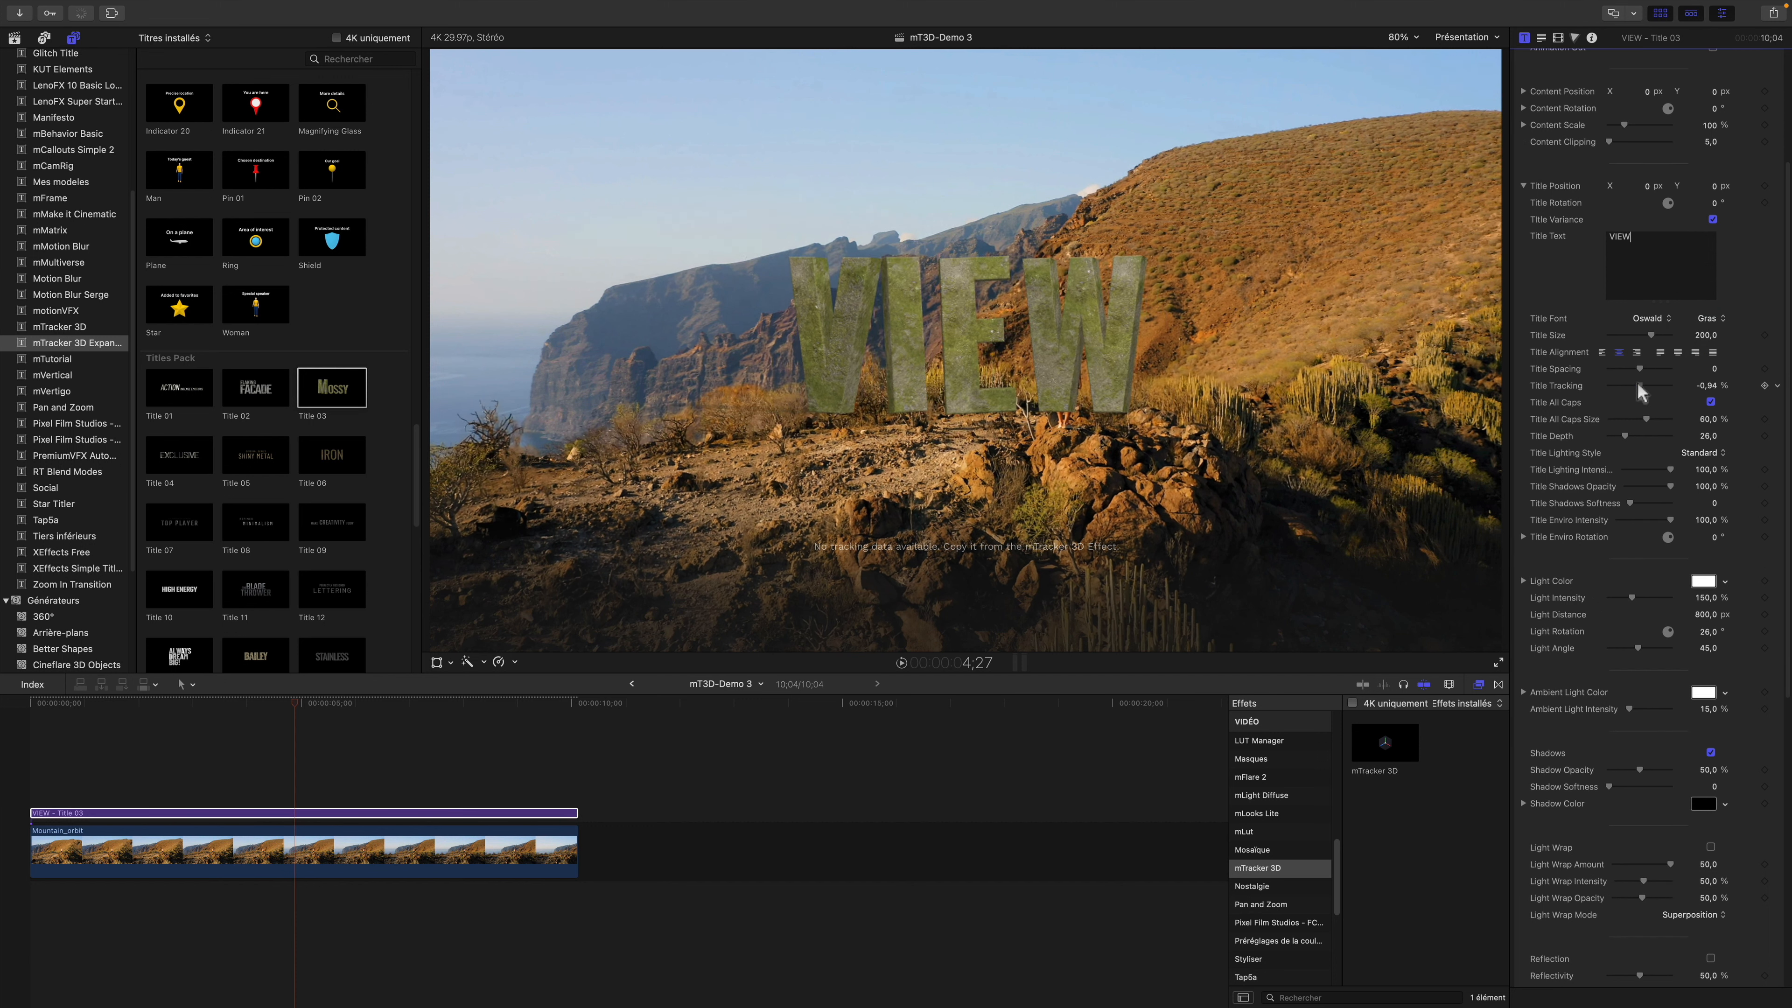
key(super+z)
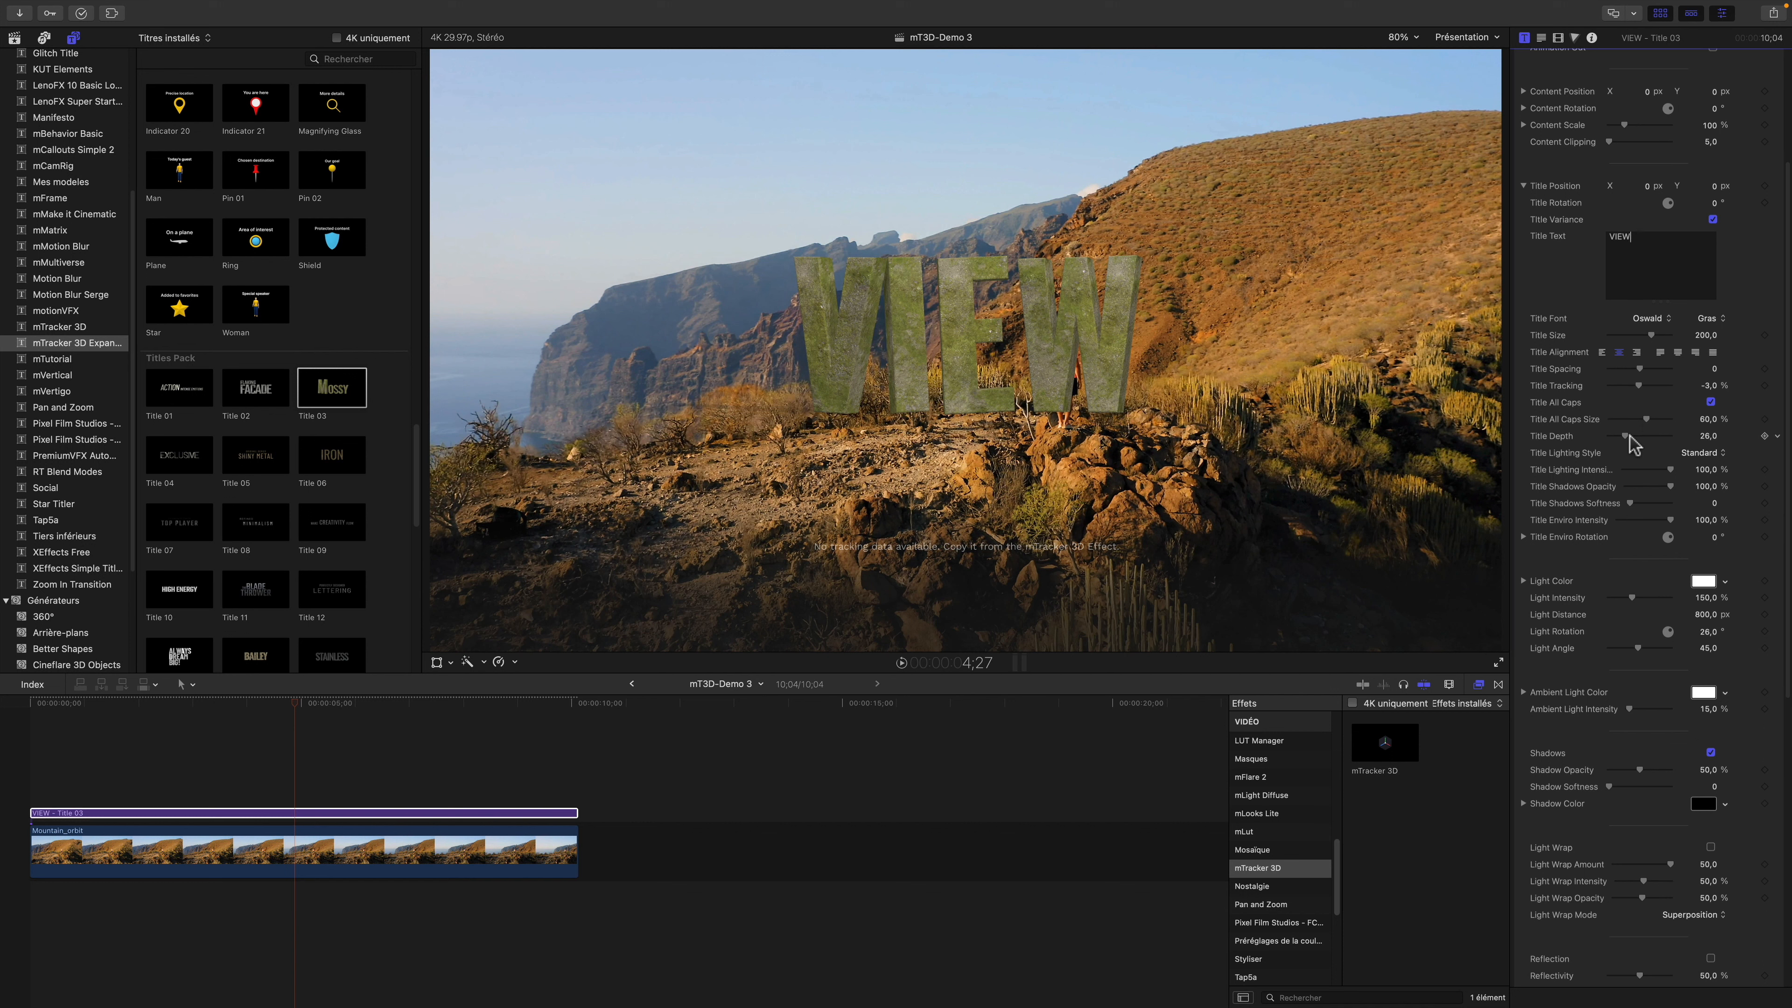
drag(1626, 438, 1638, 385)
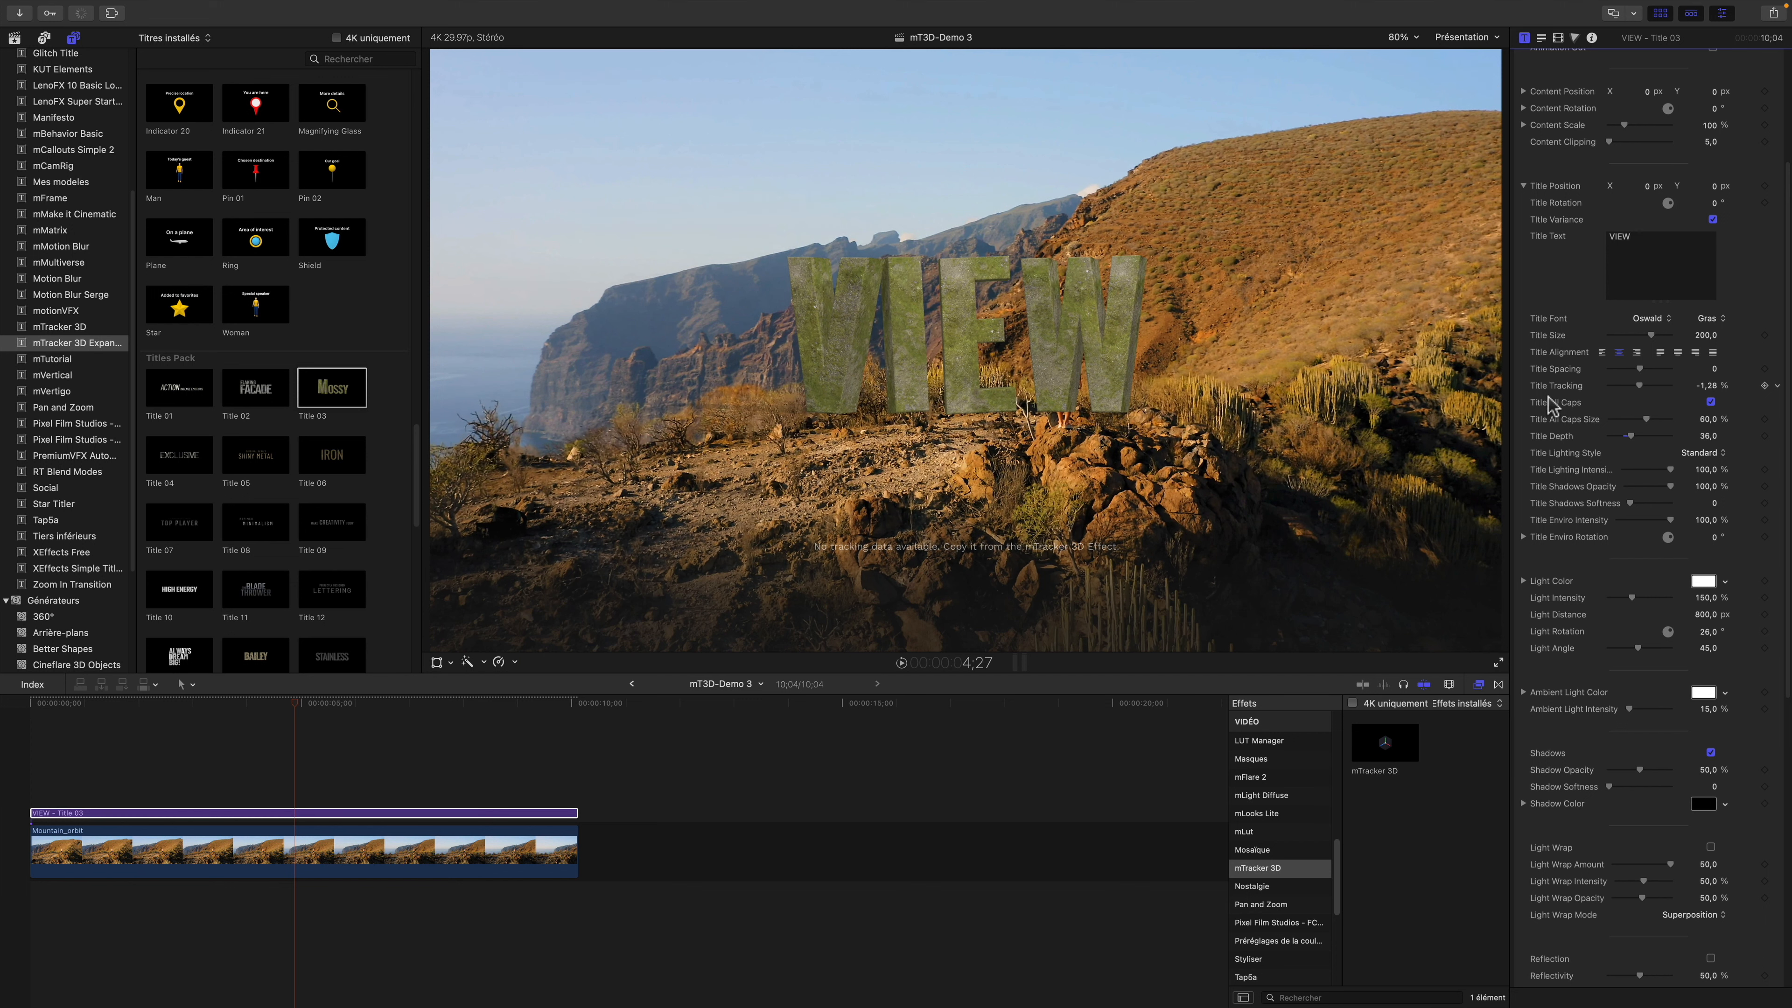
Examine the title's remaining parameters, from light, shadows and light wrap to reflection, noise, blur, colorization and hue/saturation
scroll(1563, 424, down, 6)
scroll(1607, 438, down, 5)
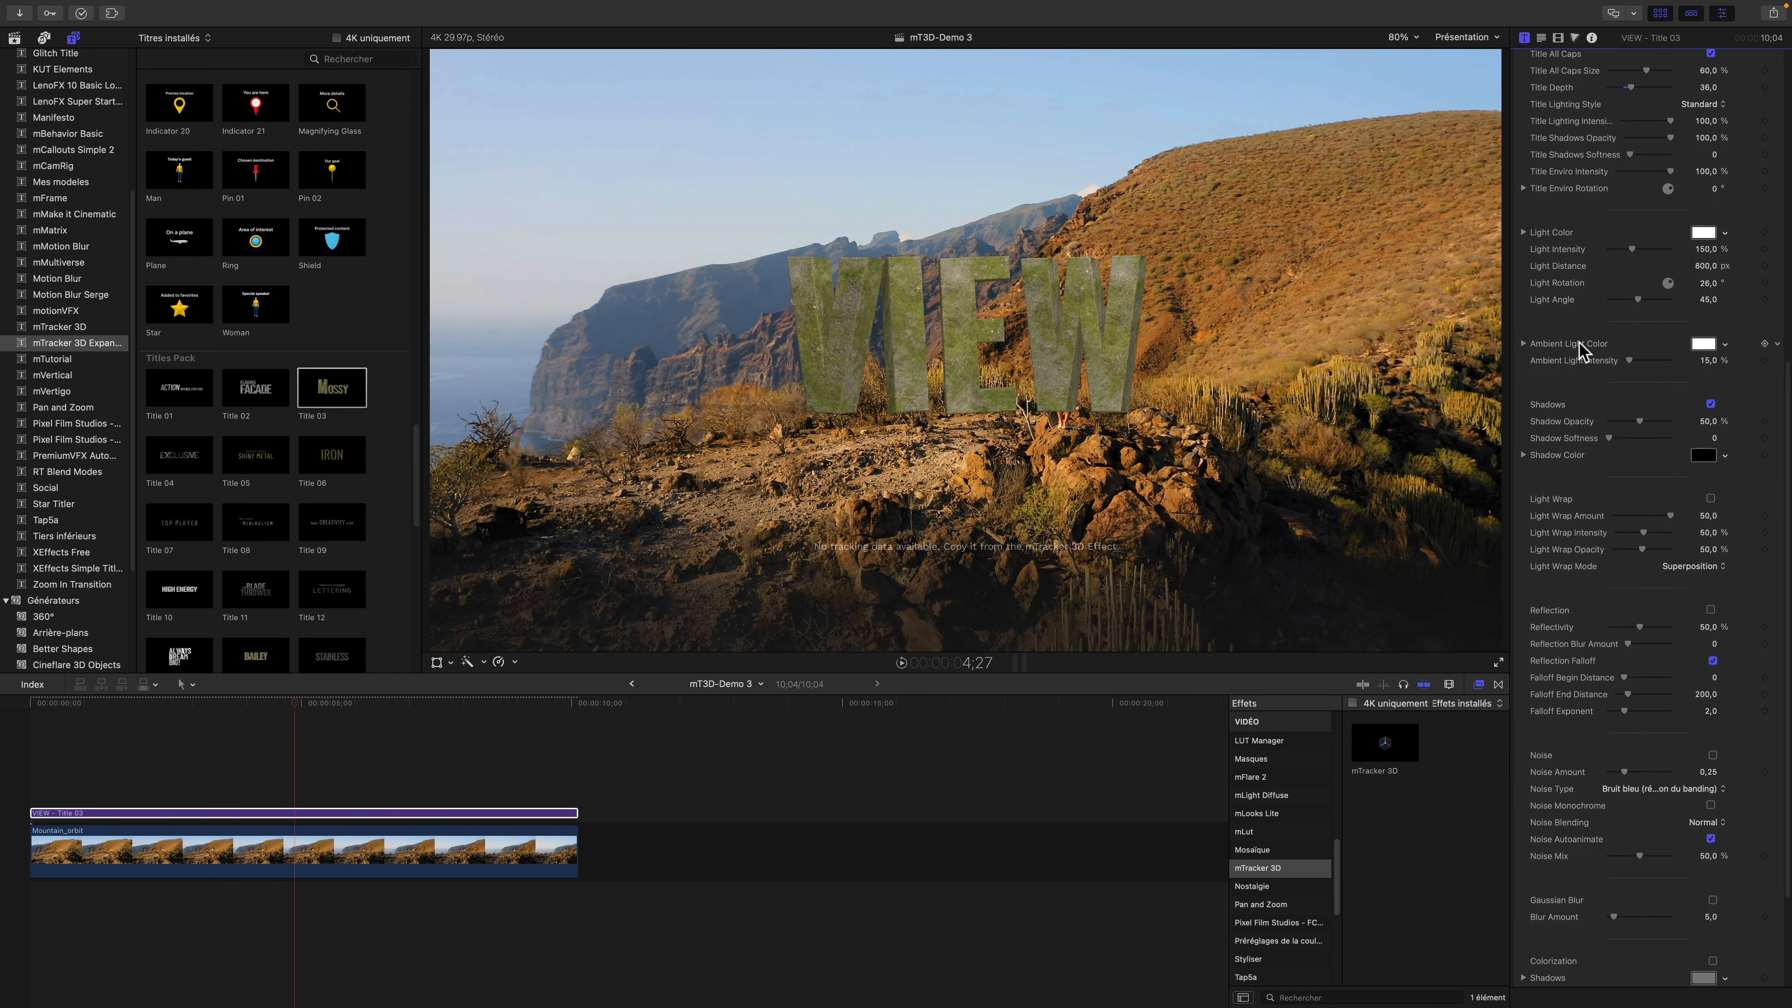
scroll(1617, 482, down, 1)
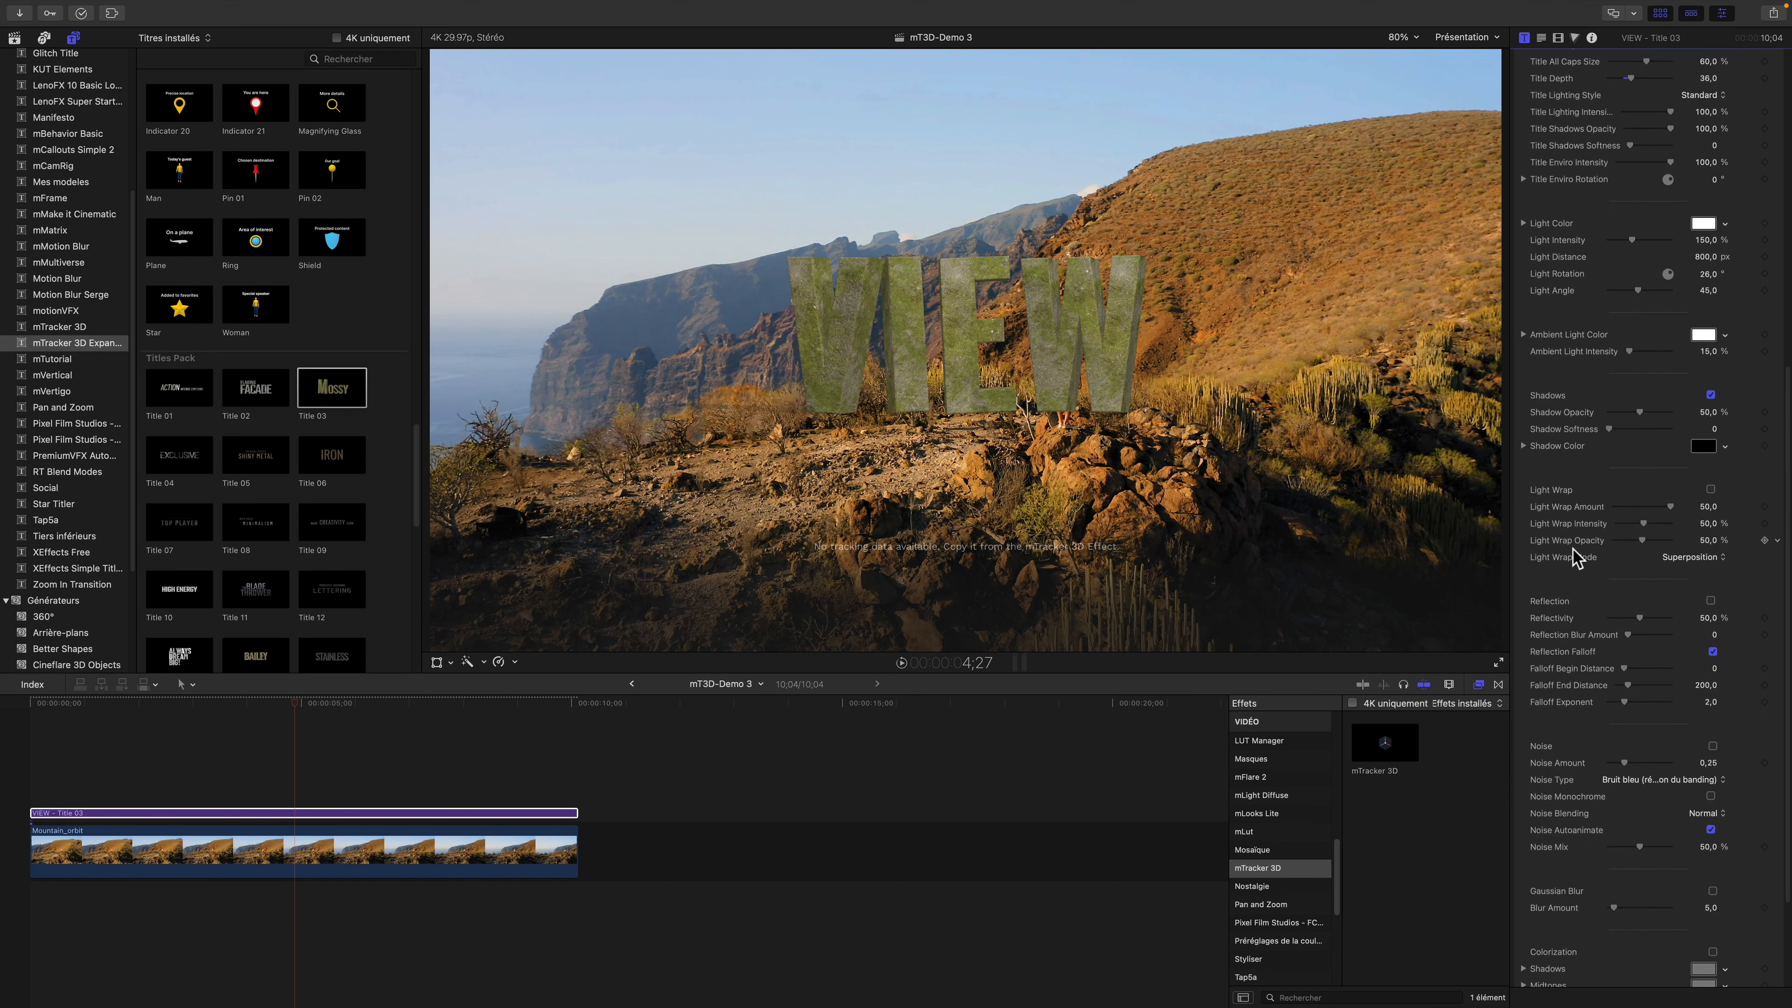
scroll(1385, 497, down, 2)
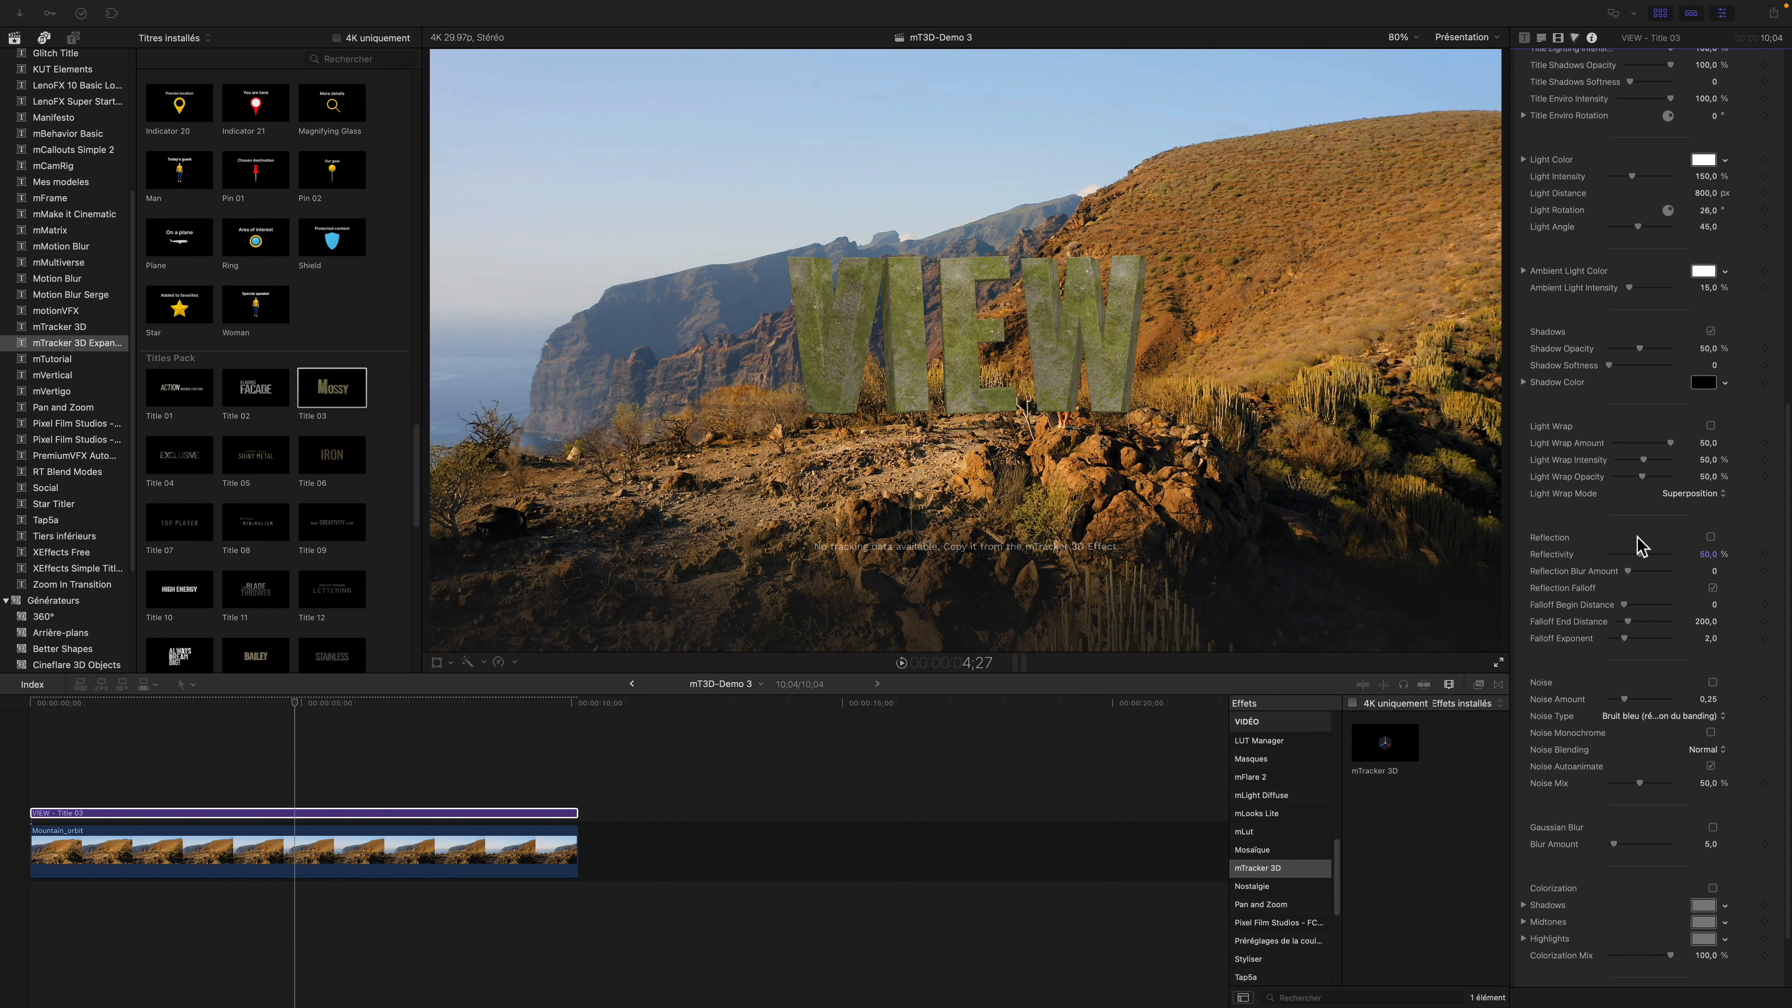
scroll(1640, 550, down, 3)
scroll(1705, 745, down, 1)
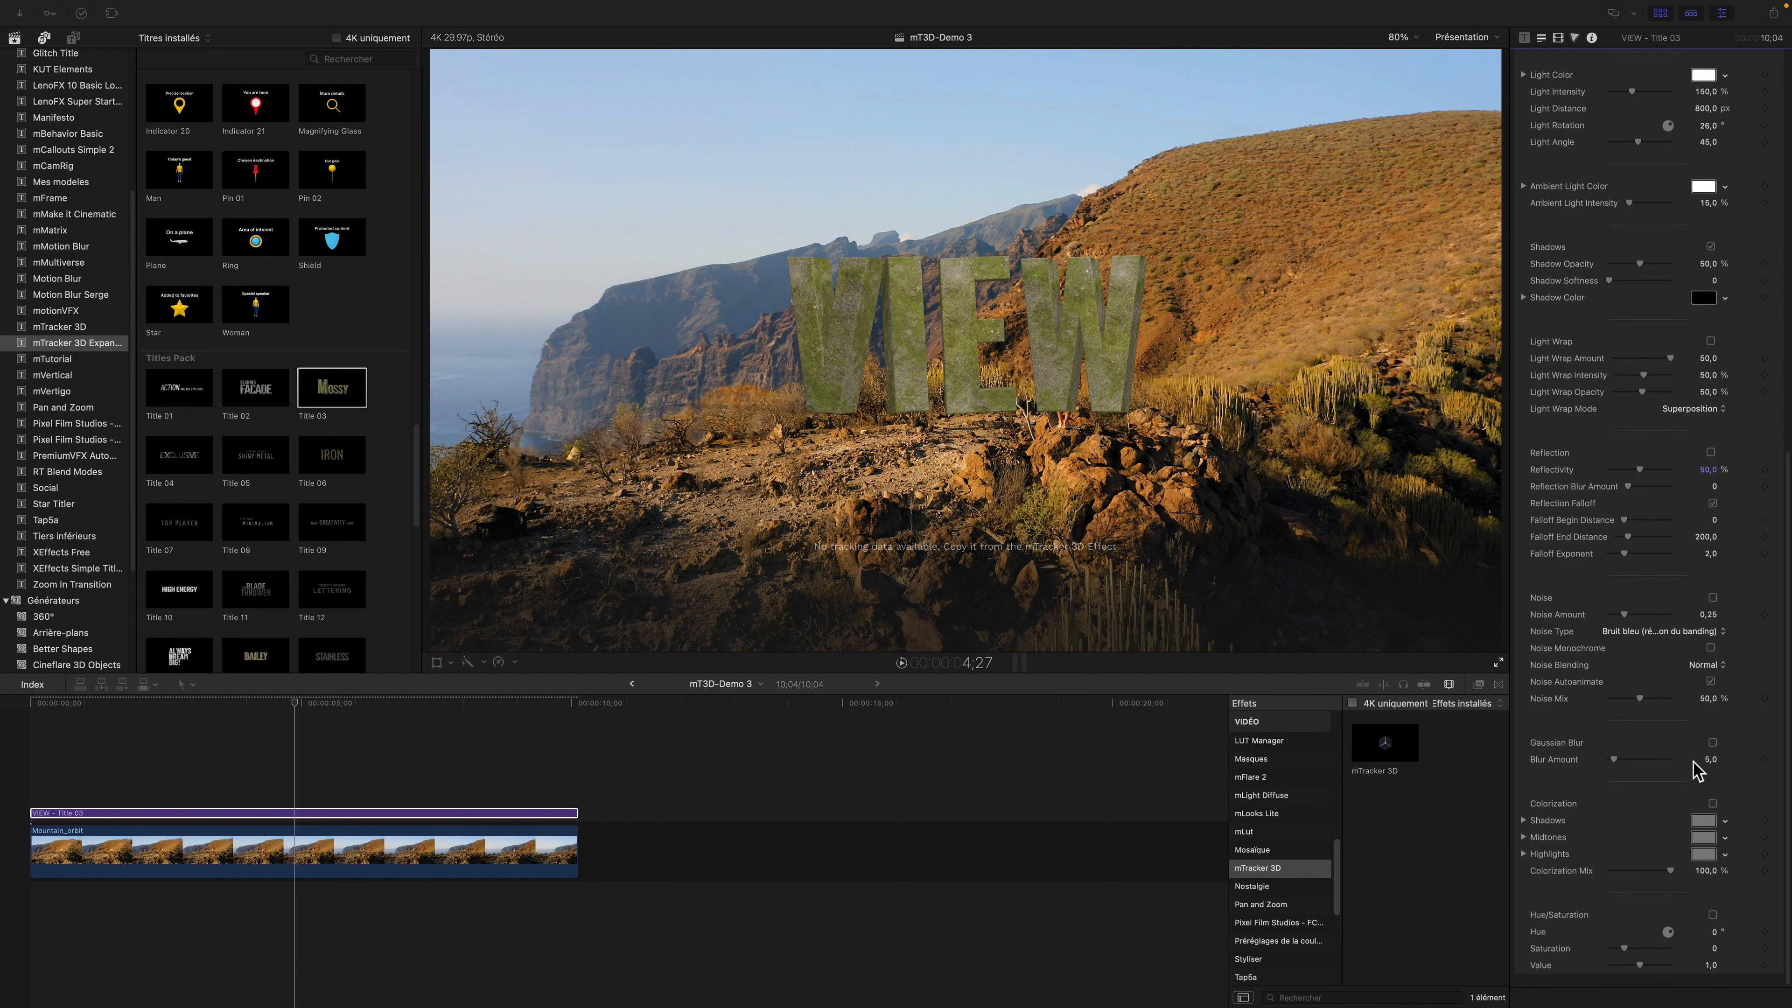
scroll(1697, 769, up, 20)
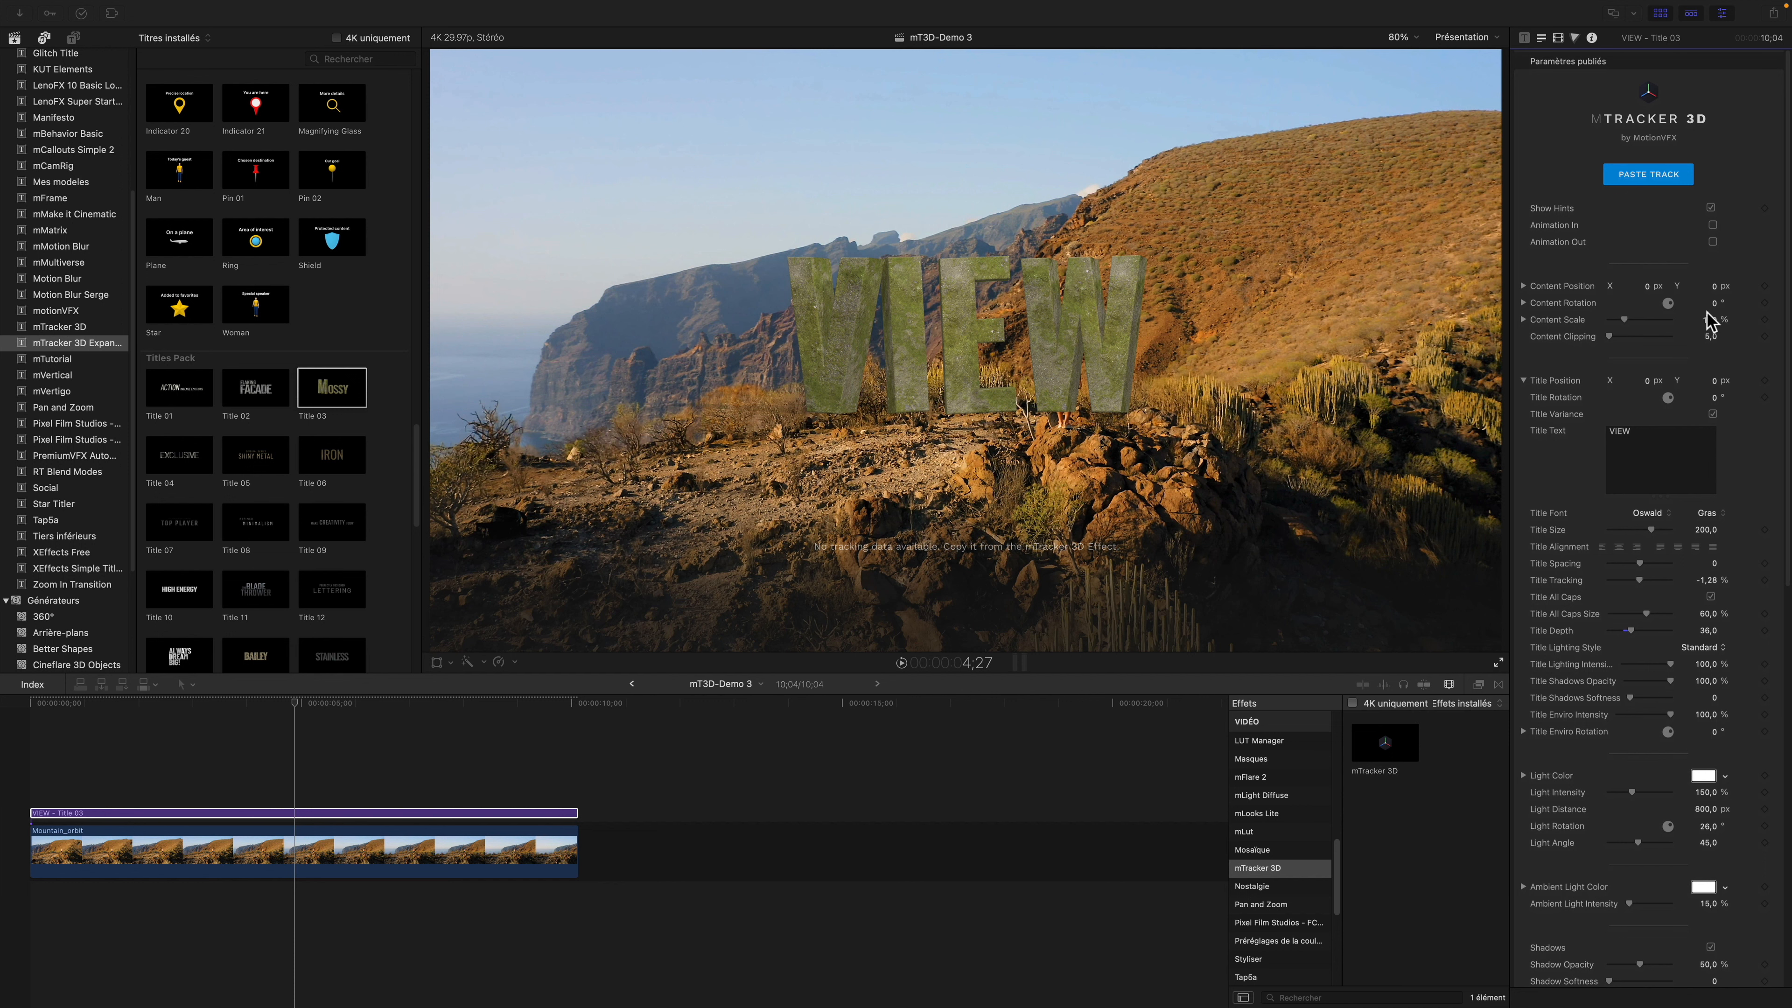
Add a Poussière weathering layer to the title's Sandstone material and set its opacity to 66,66 %
click(1541, 39)
scroll(1600, 283, down, 15)
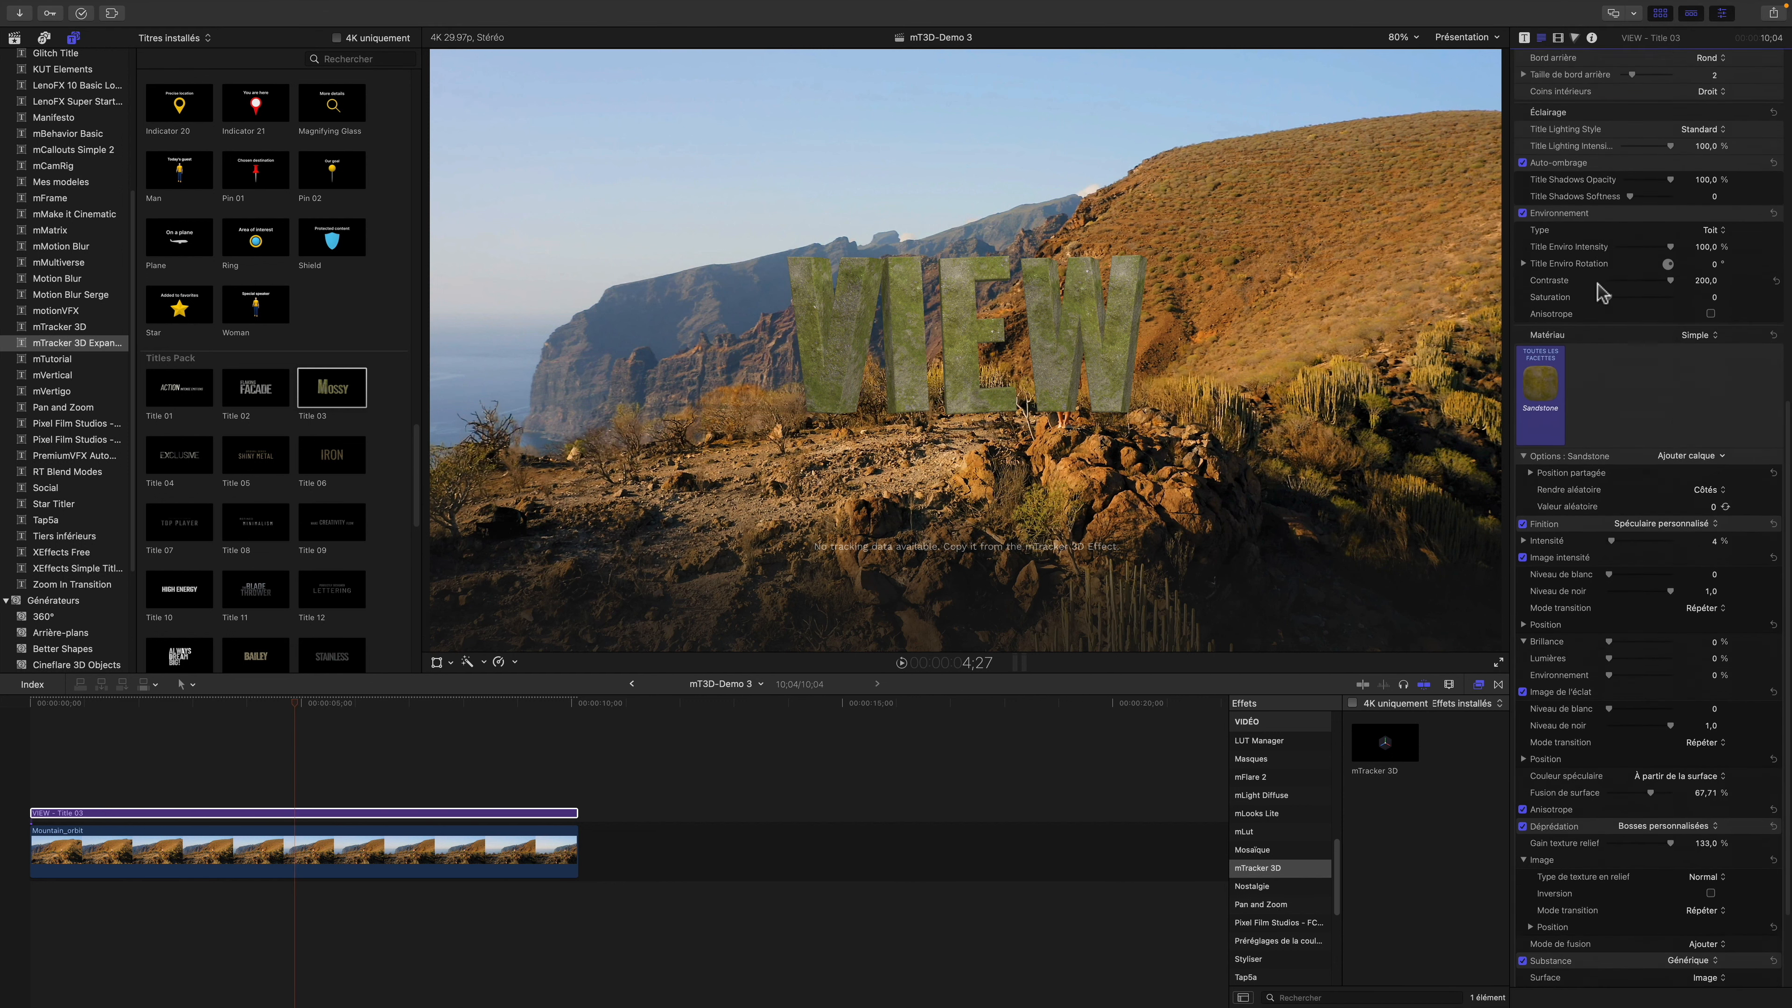
scroll(1601, 290, down, 2)
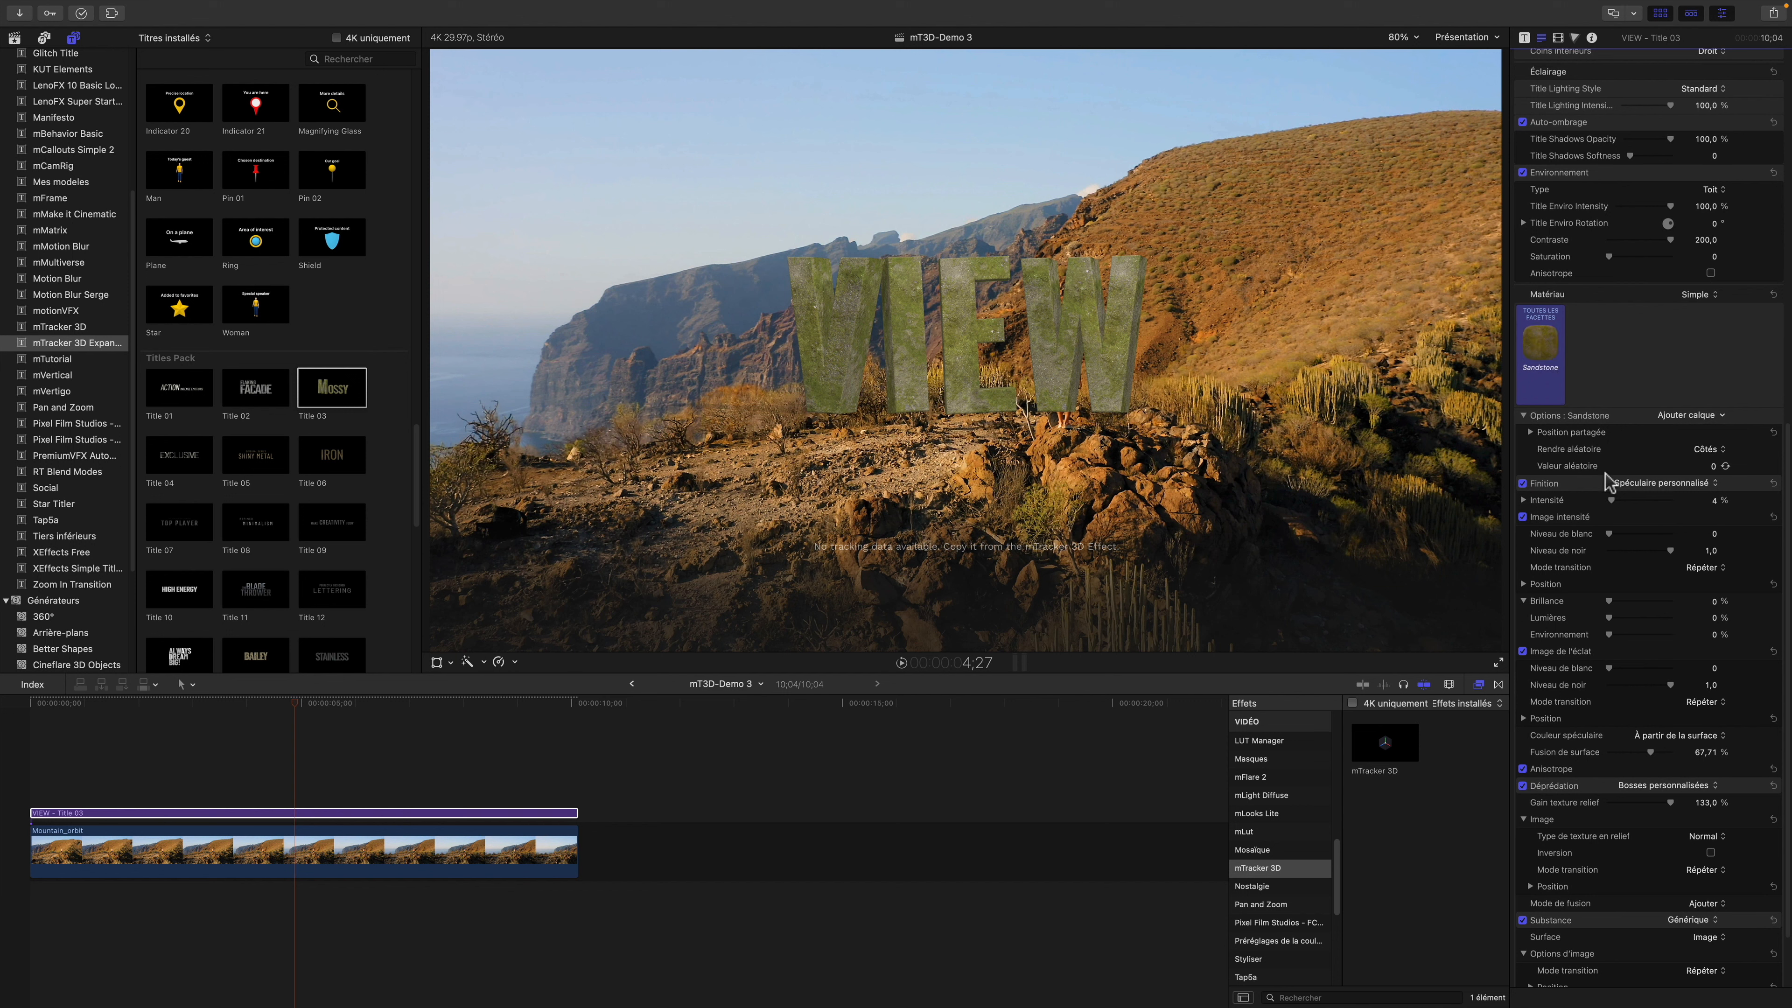
click(1700, 415)
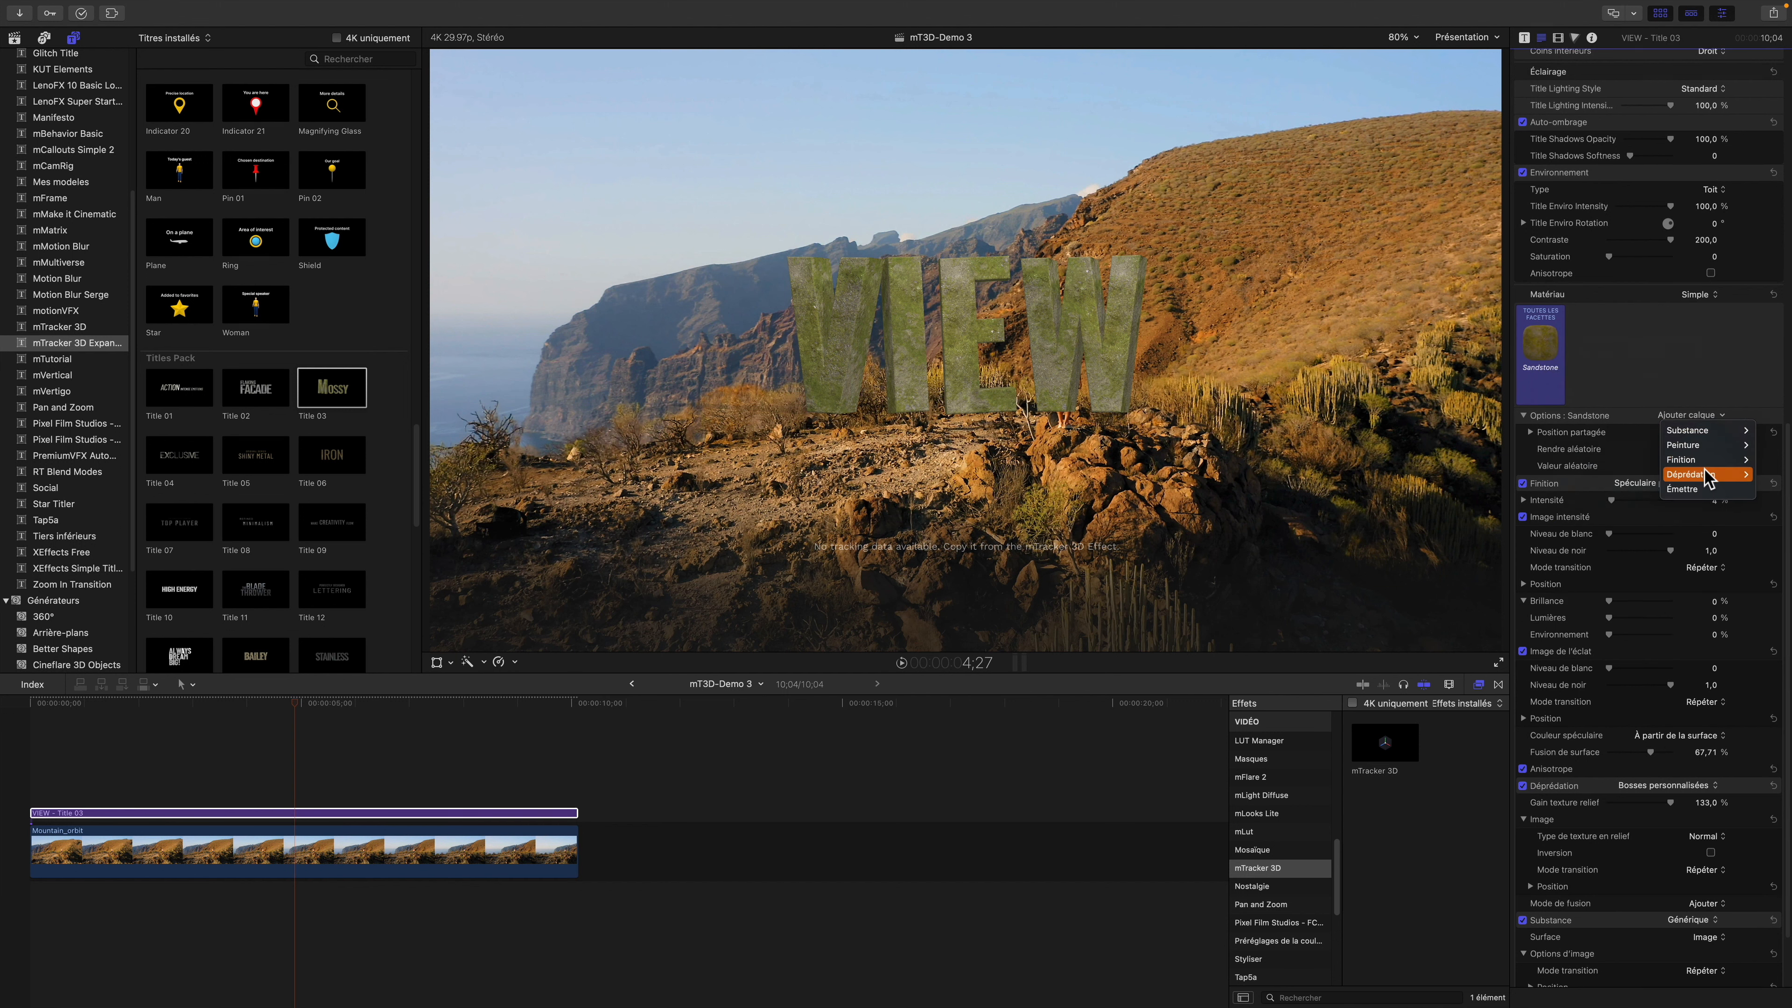
mouse_move(1679, 474)
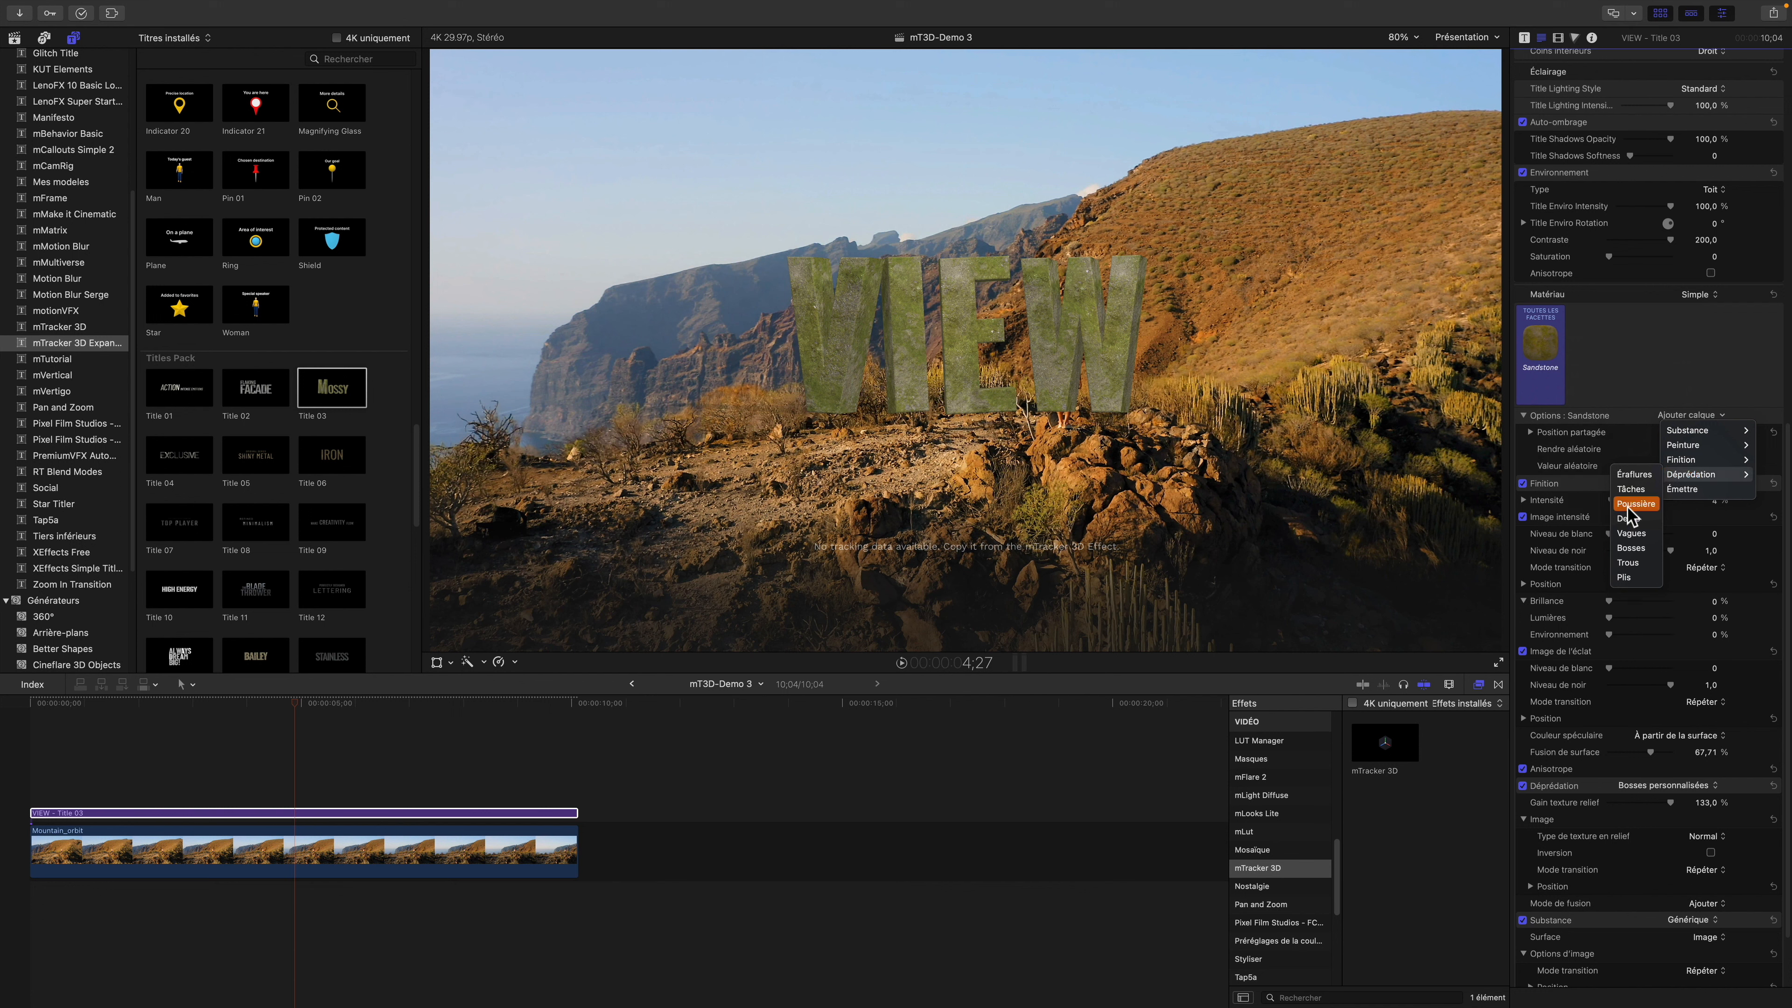
click(1633, 504)
drag(1669, 501, 1651, 501)
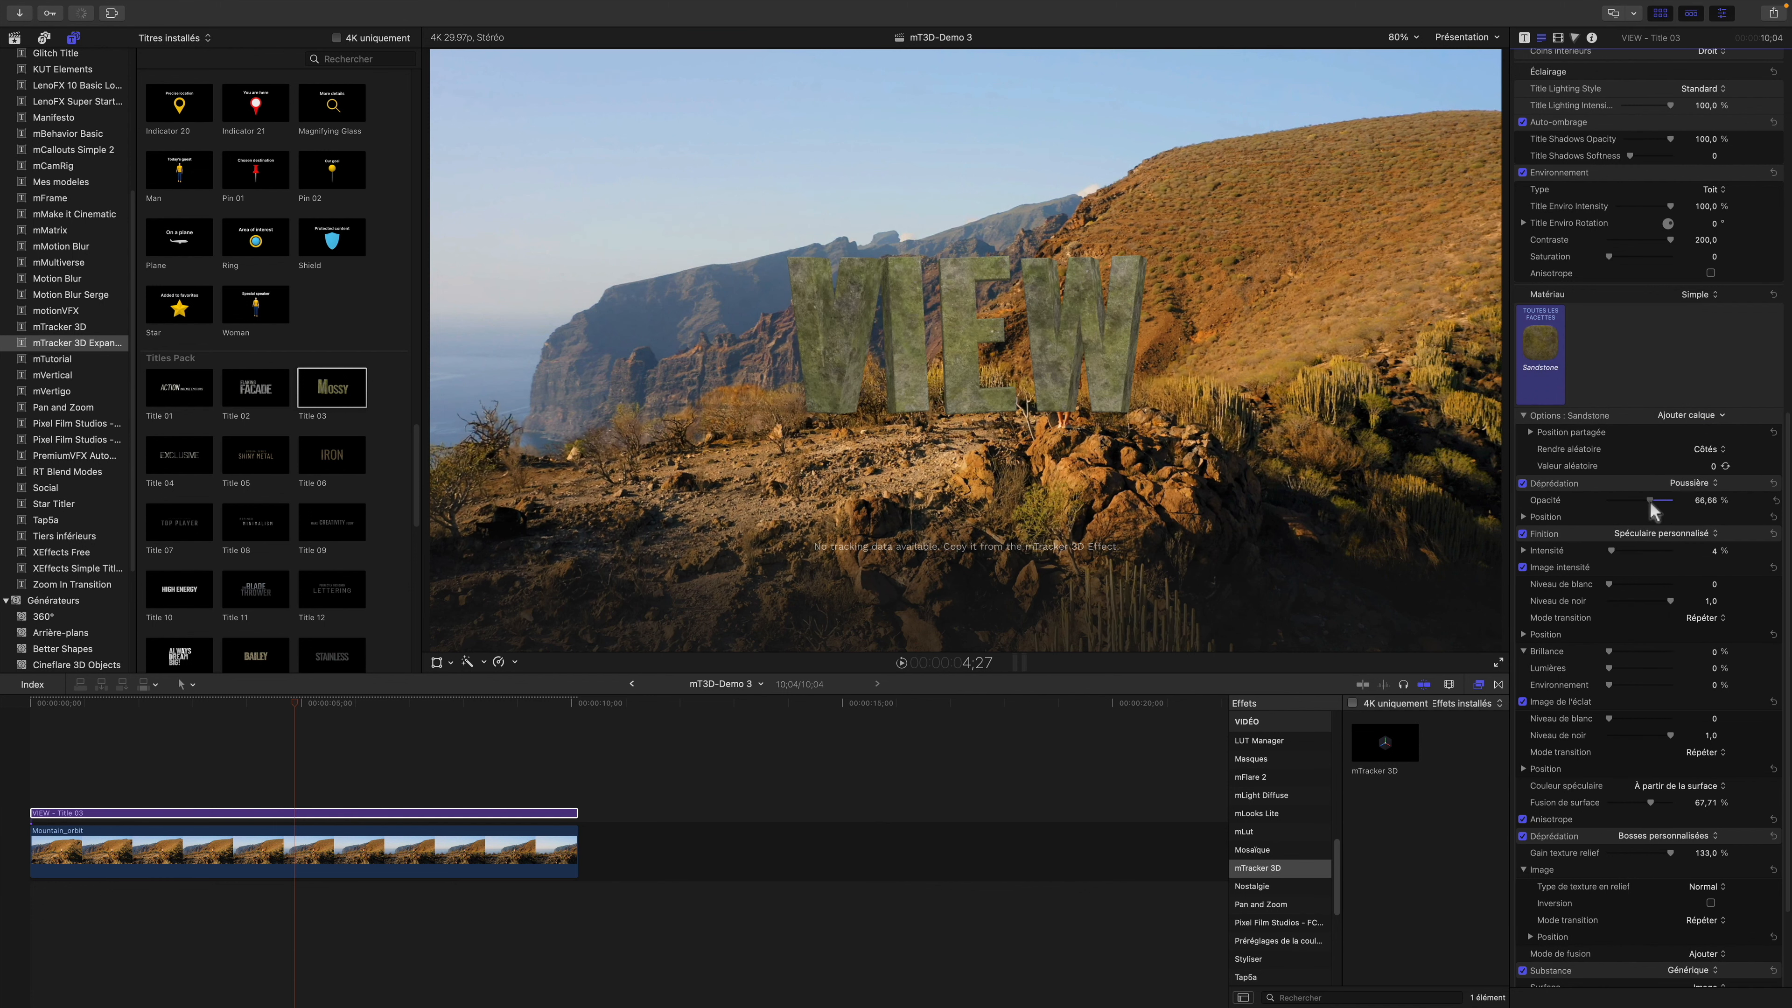
Move the playhead to 1;23 and paste the mTracker 3D tracking data into the VIEW title
click(1521, 39)
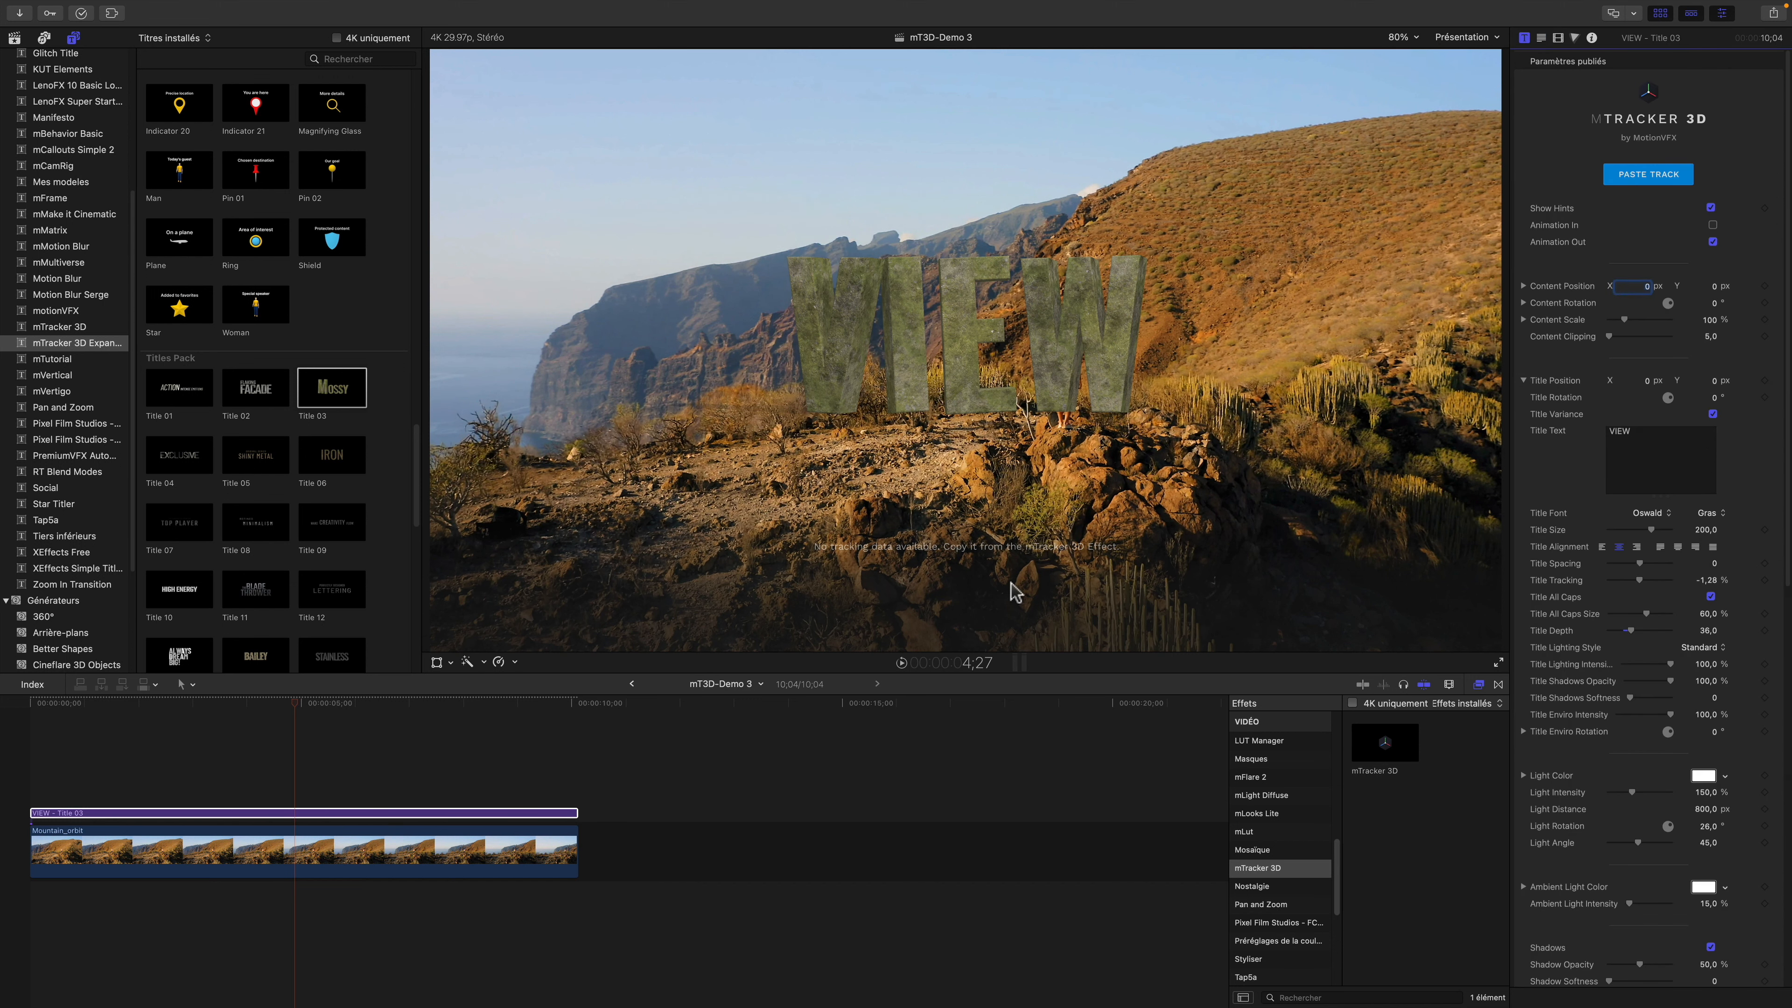
drag(379, 702, 128, 700)
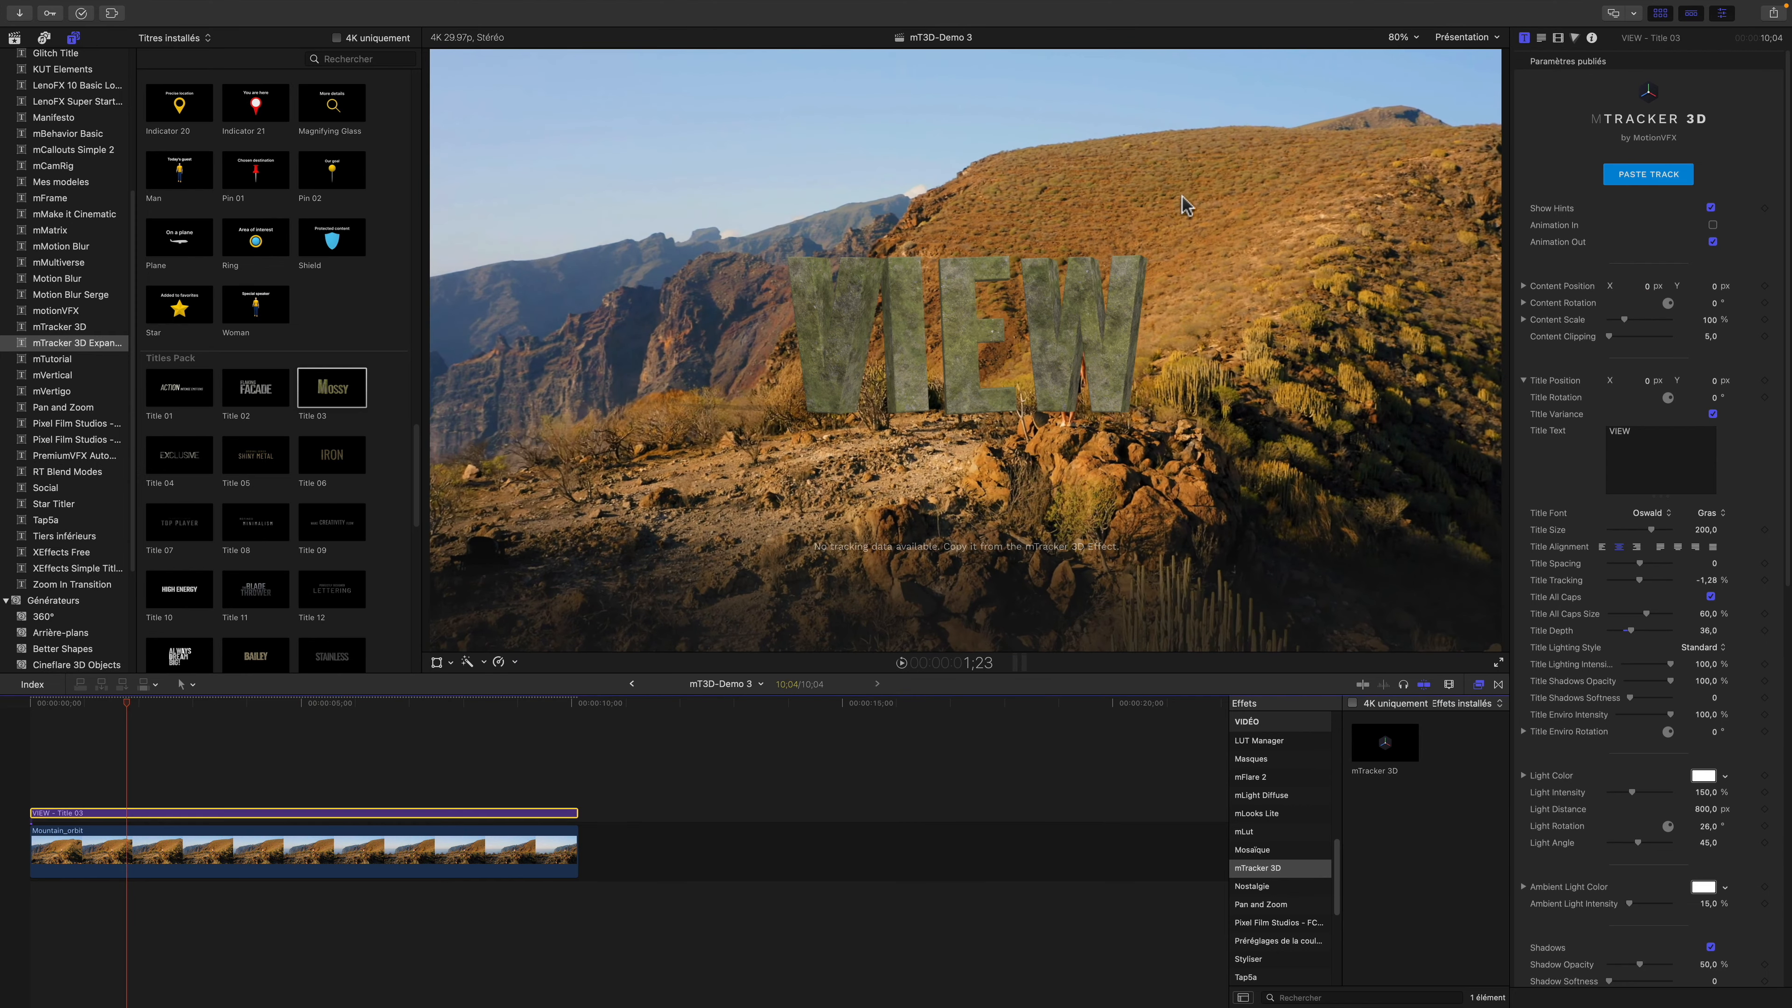
click(1633, 185)
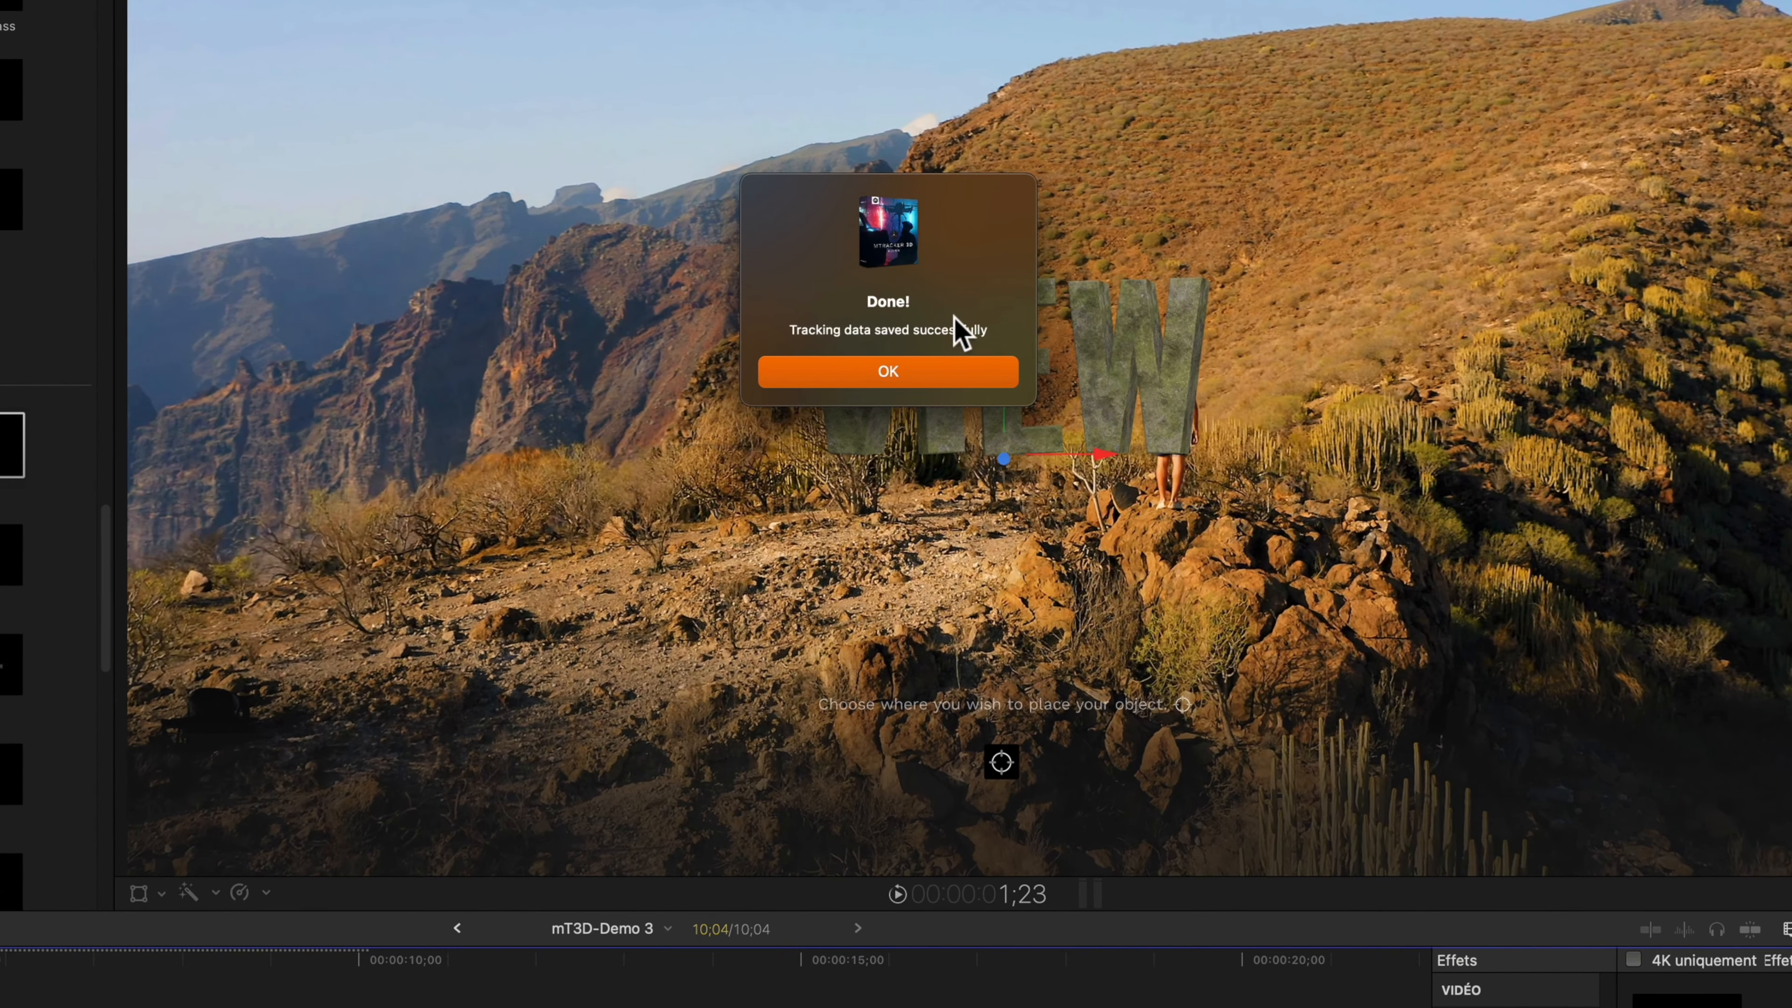
click(912, 387)
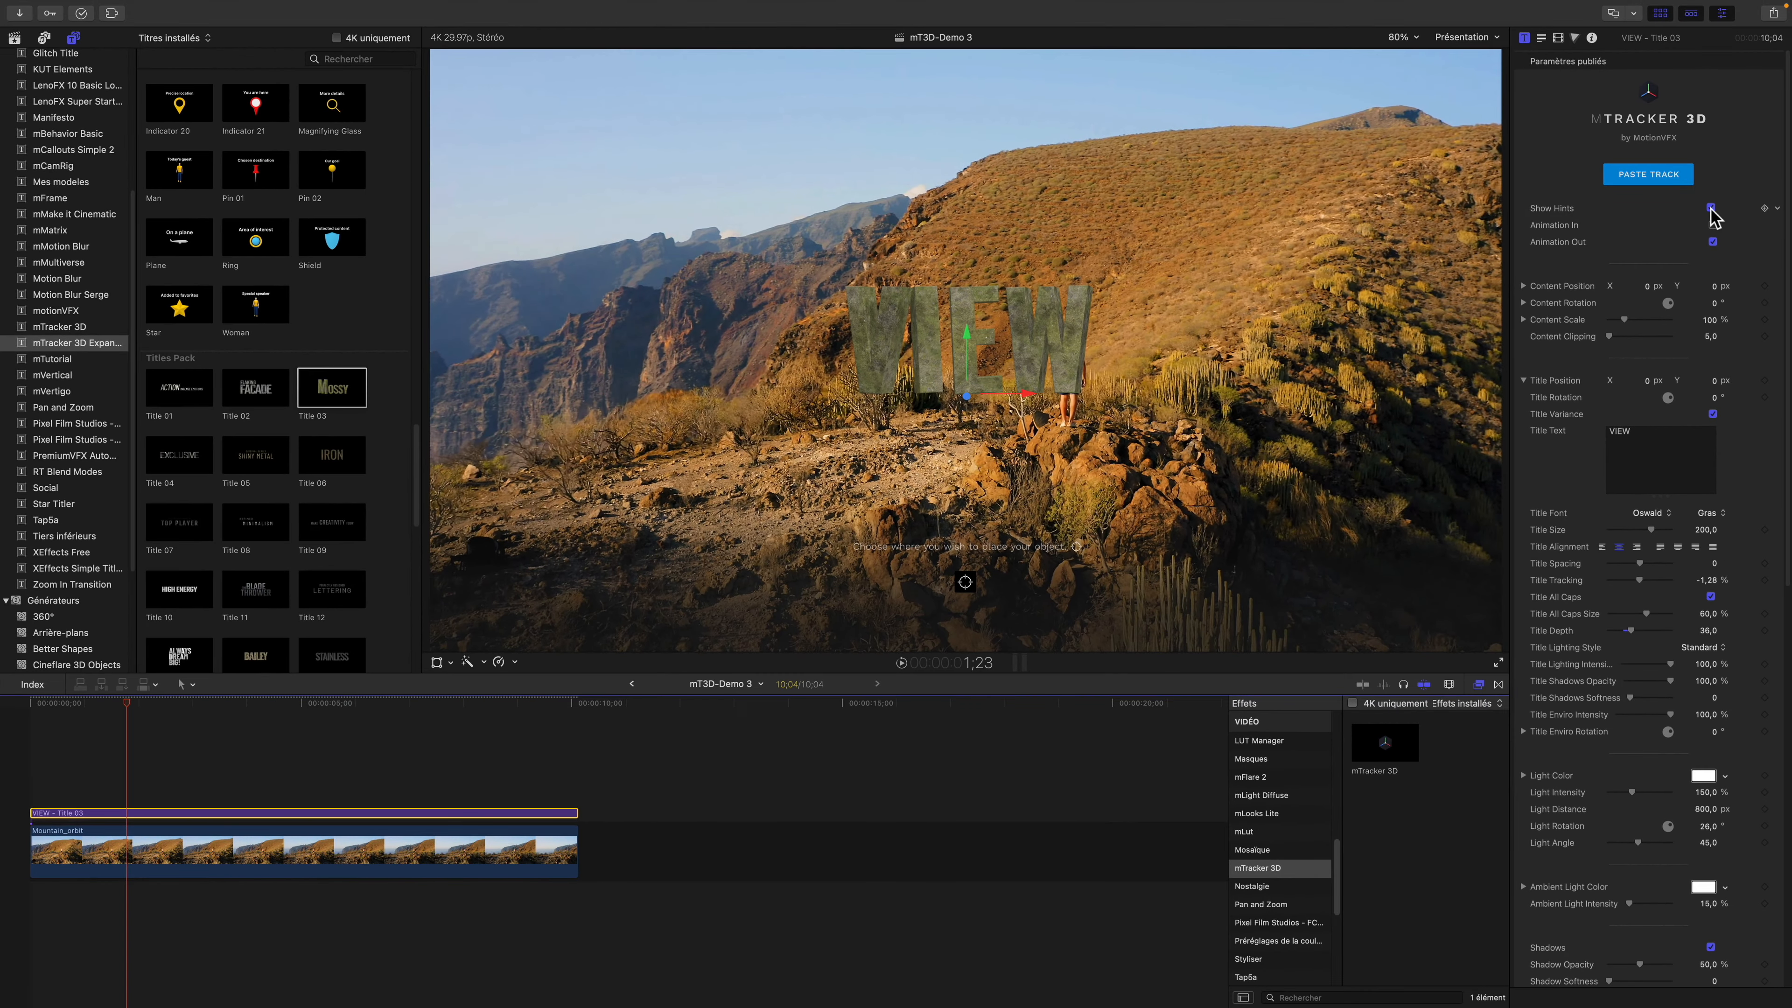
Toggle the title's Show Hints option to compare the image with and without the hints, and leave it disabled
click(1711, 207)
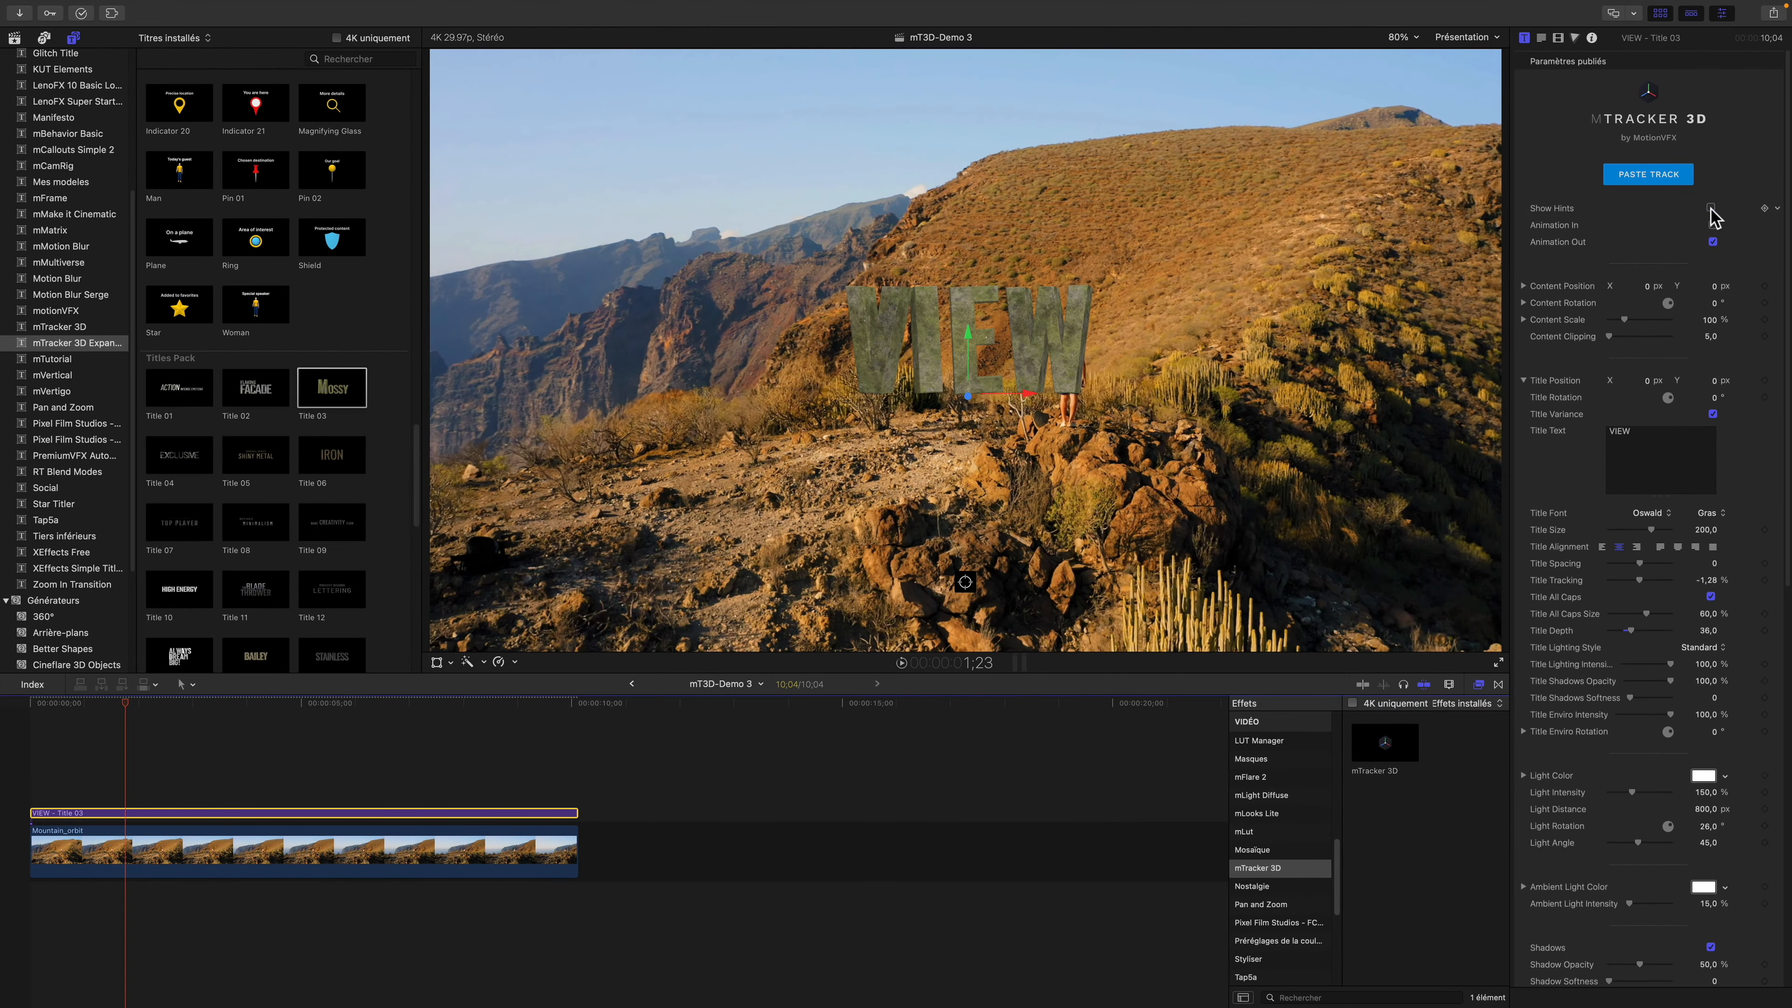
click(1711, 207)
click(1711, 208)
click(1710, 207)
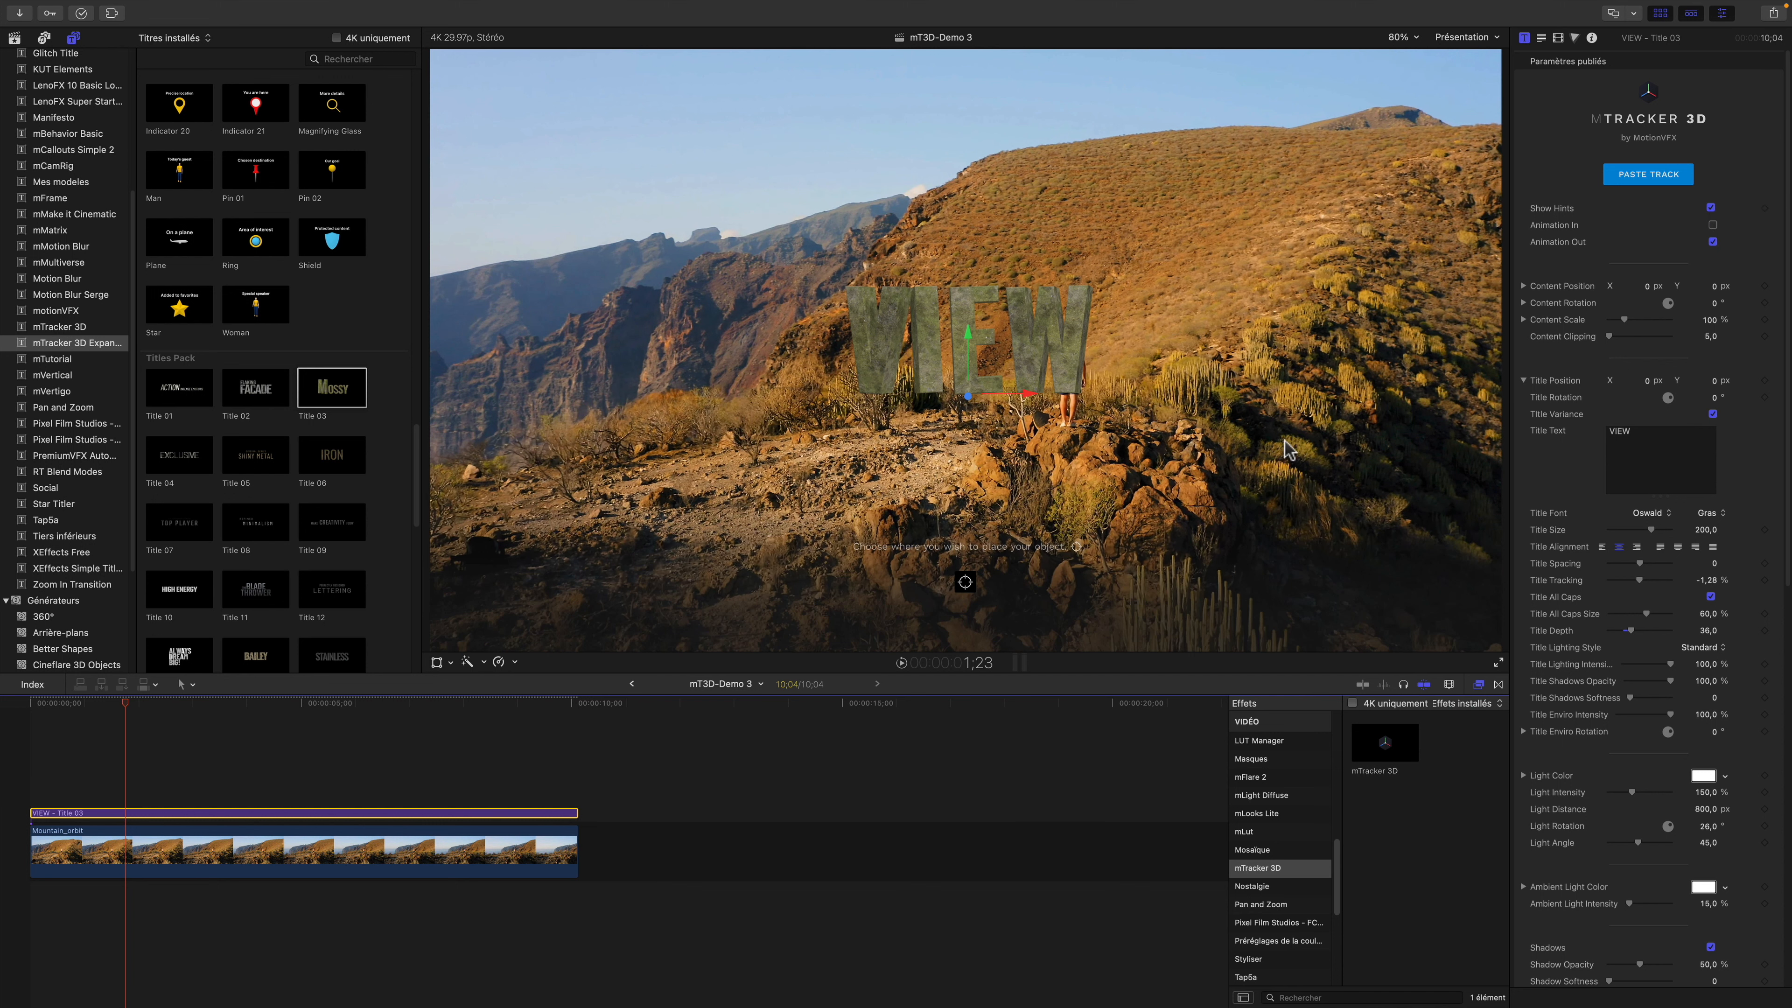
click(1710, 208)
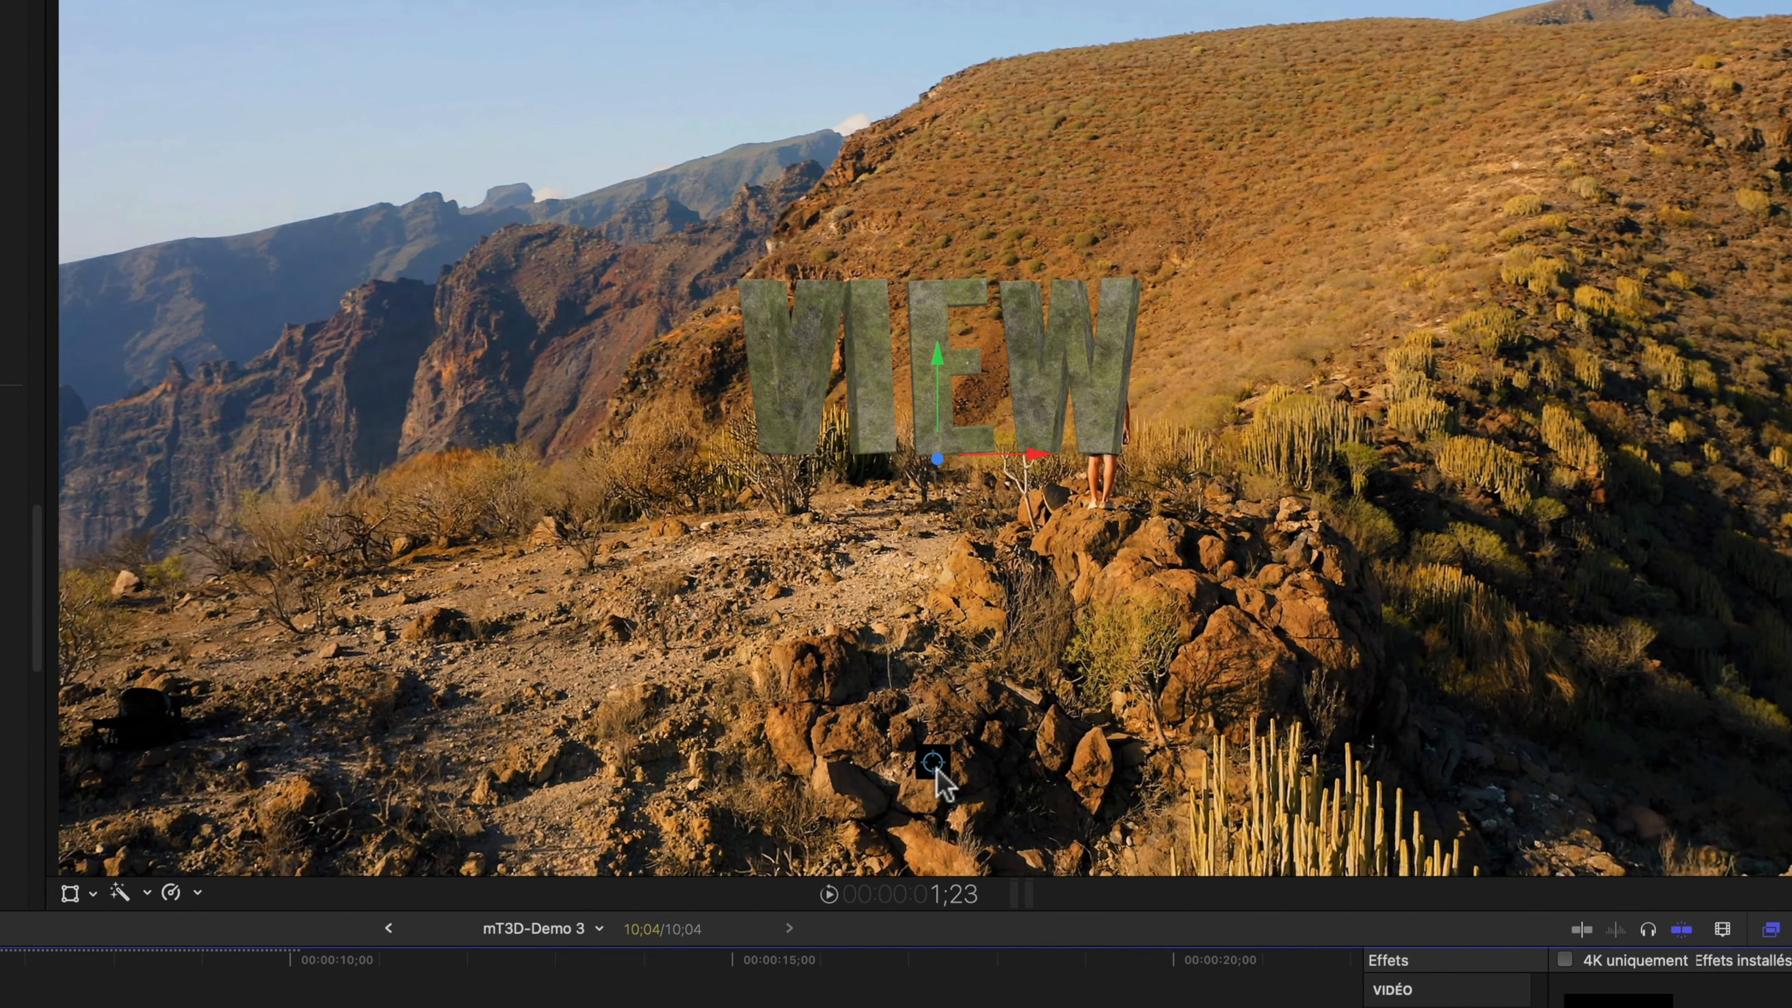
Try the VIEW title at several tracked locations, including the rocky ground beside the hiker and the slope behind him
click(934, 763)
drag(936, 766, 441, 636)
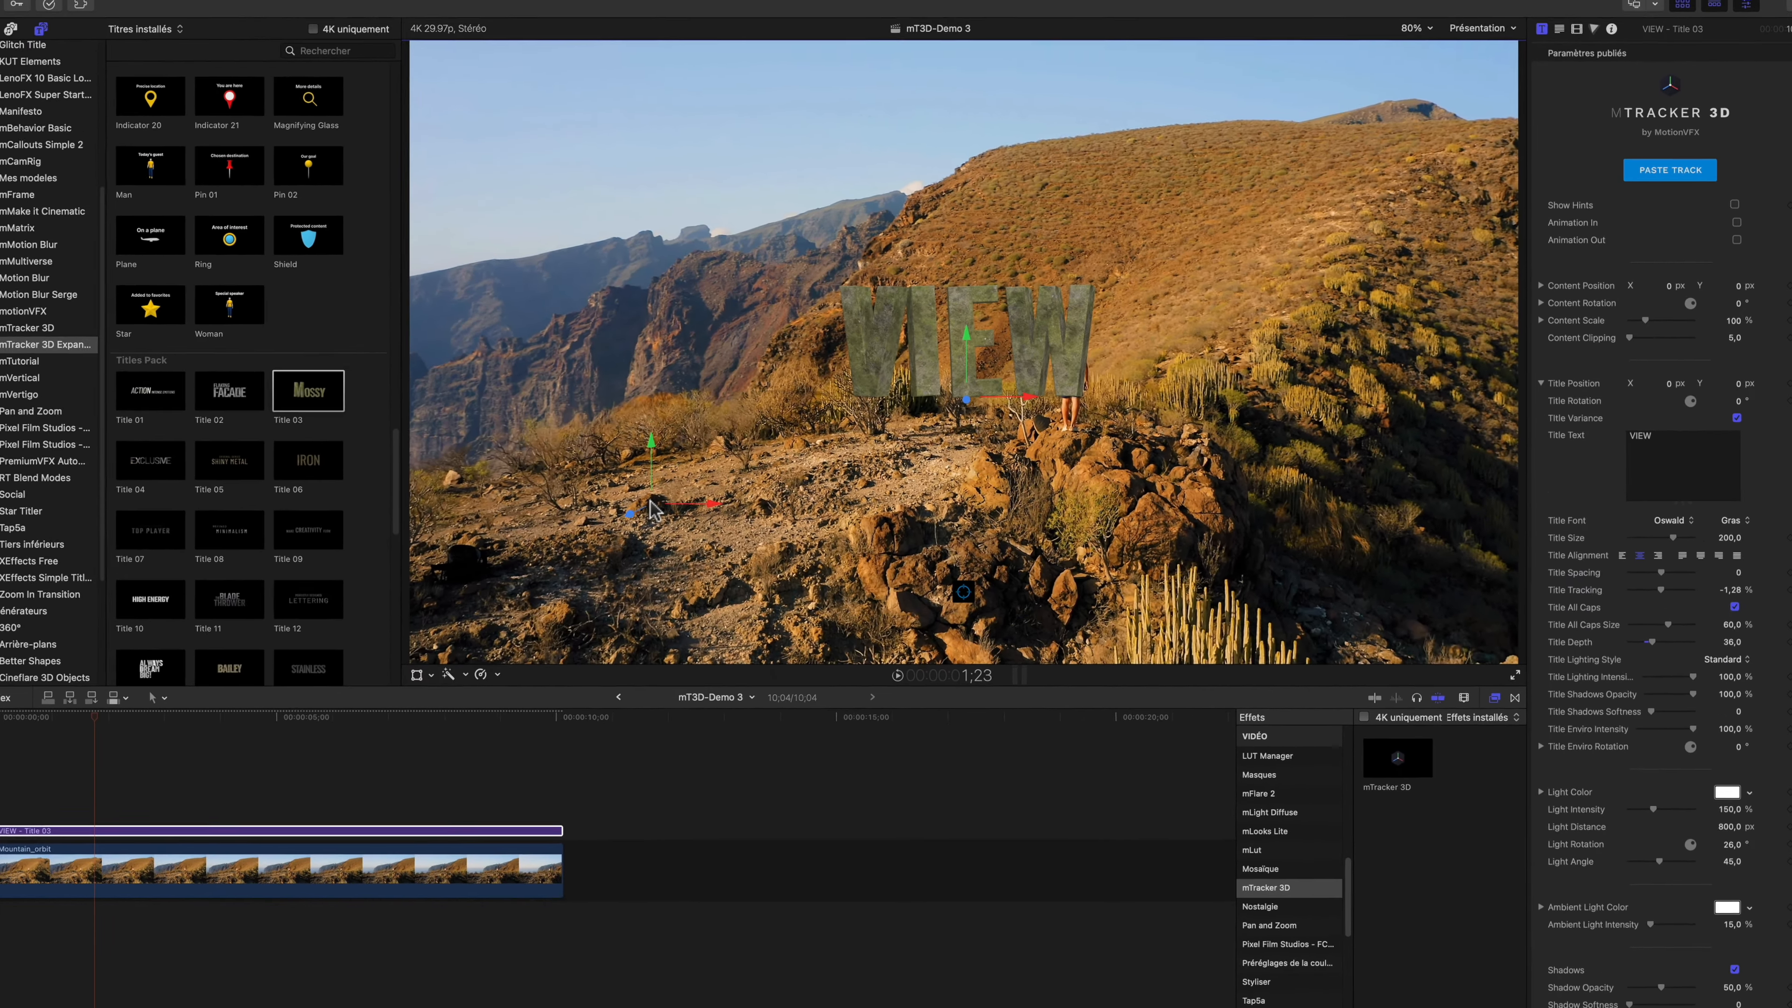
drag(651, 502, 650, 502)
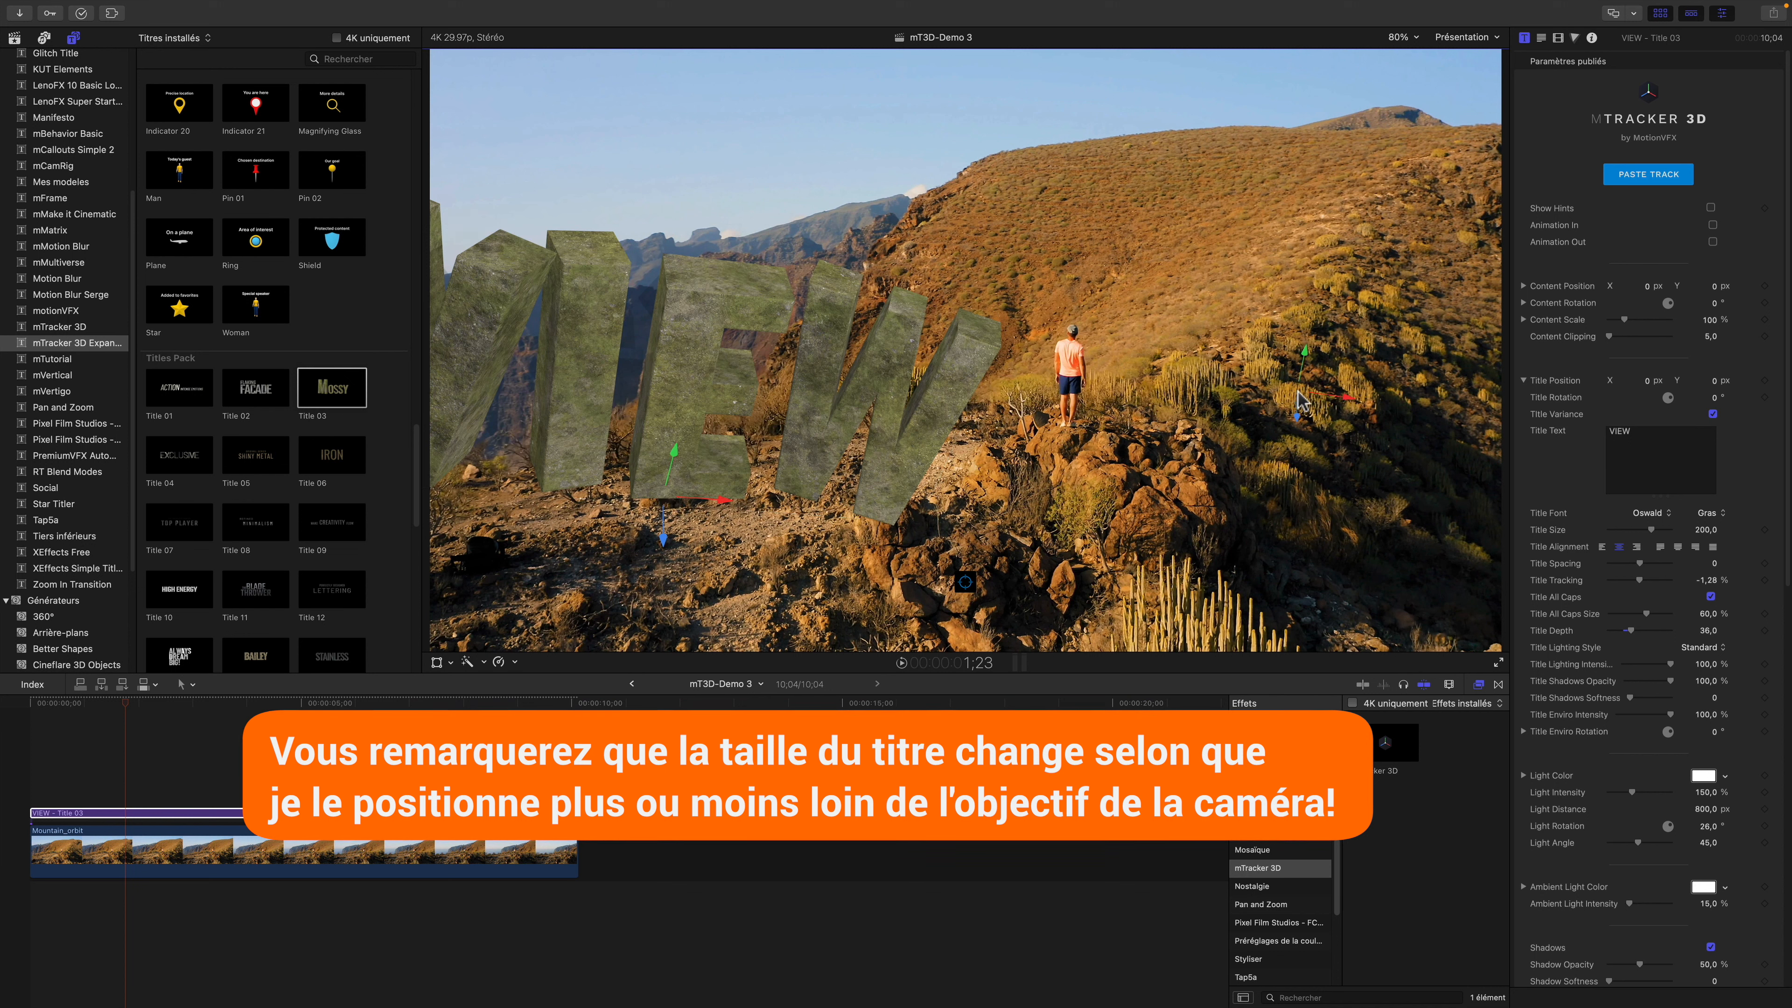
click(1297, 400)
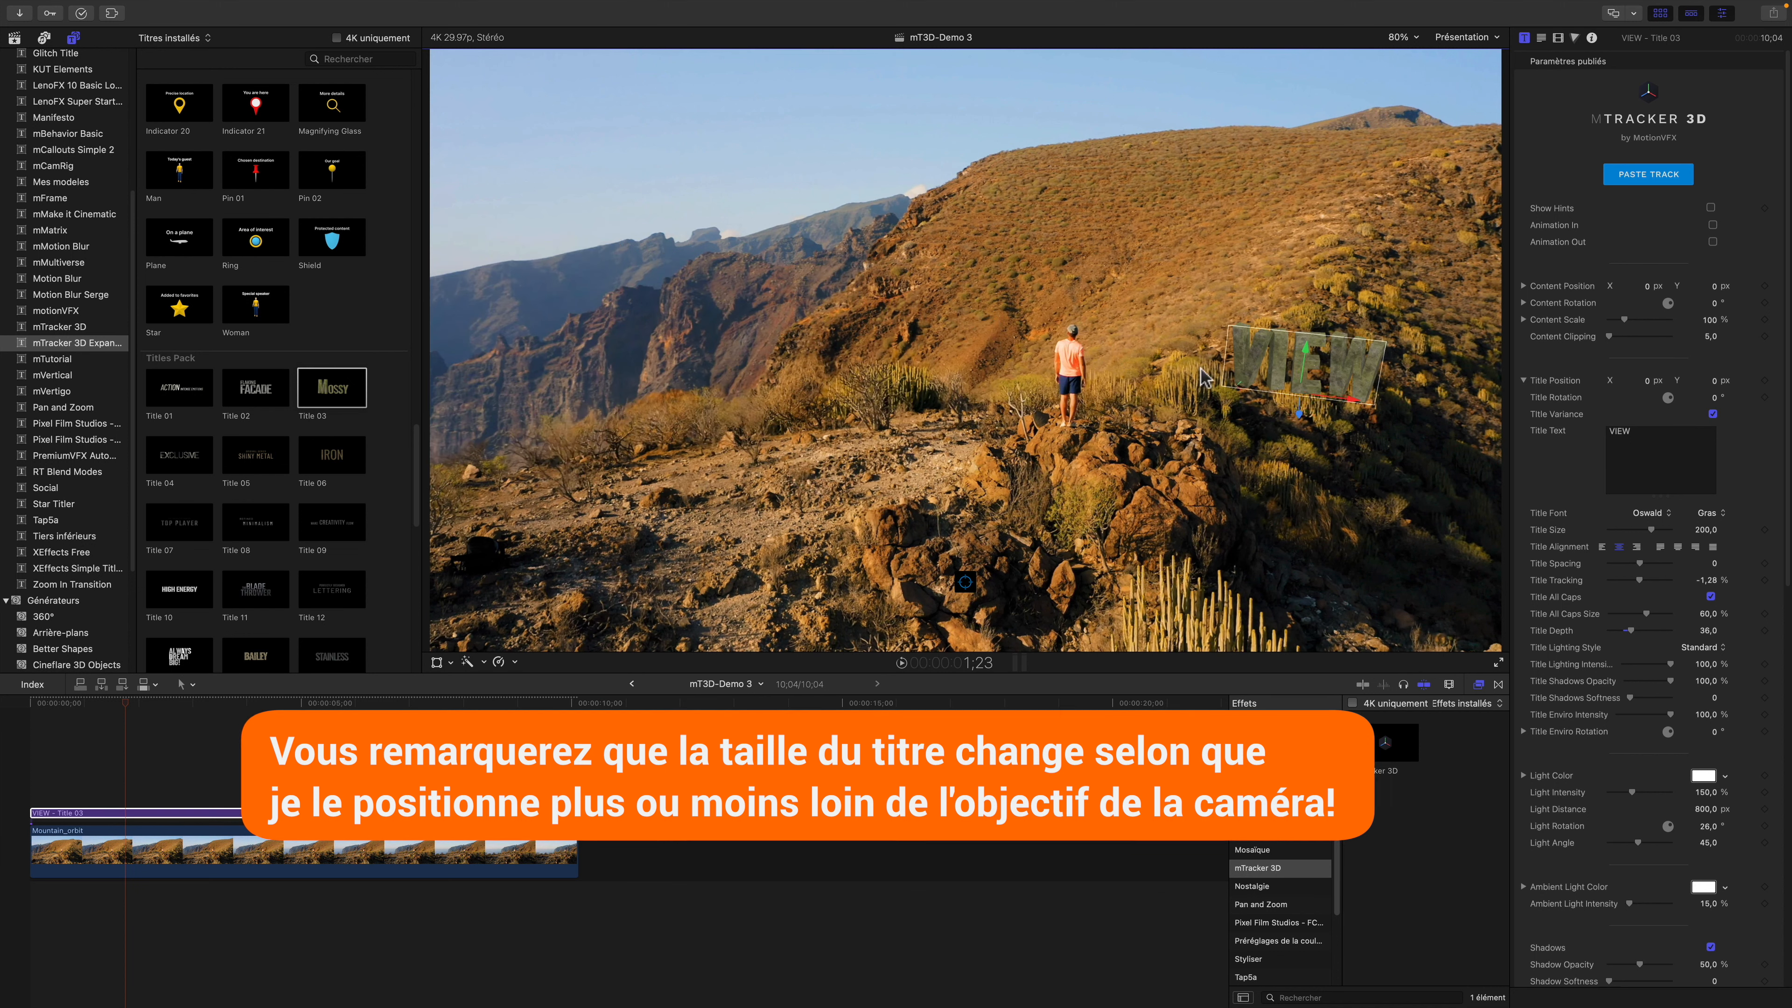
click(1151, 519)
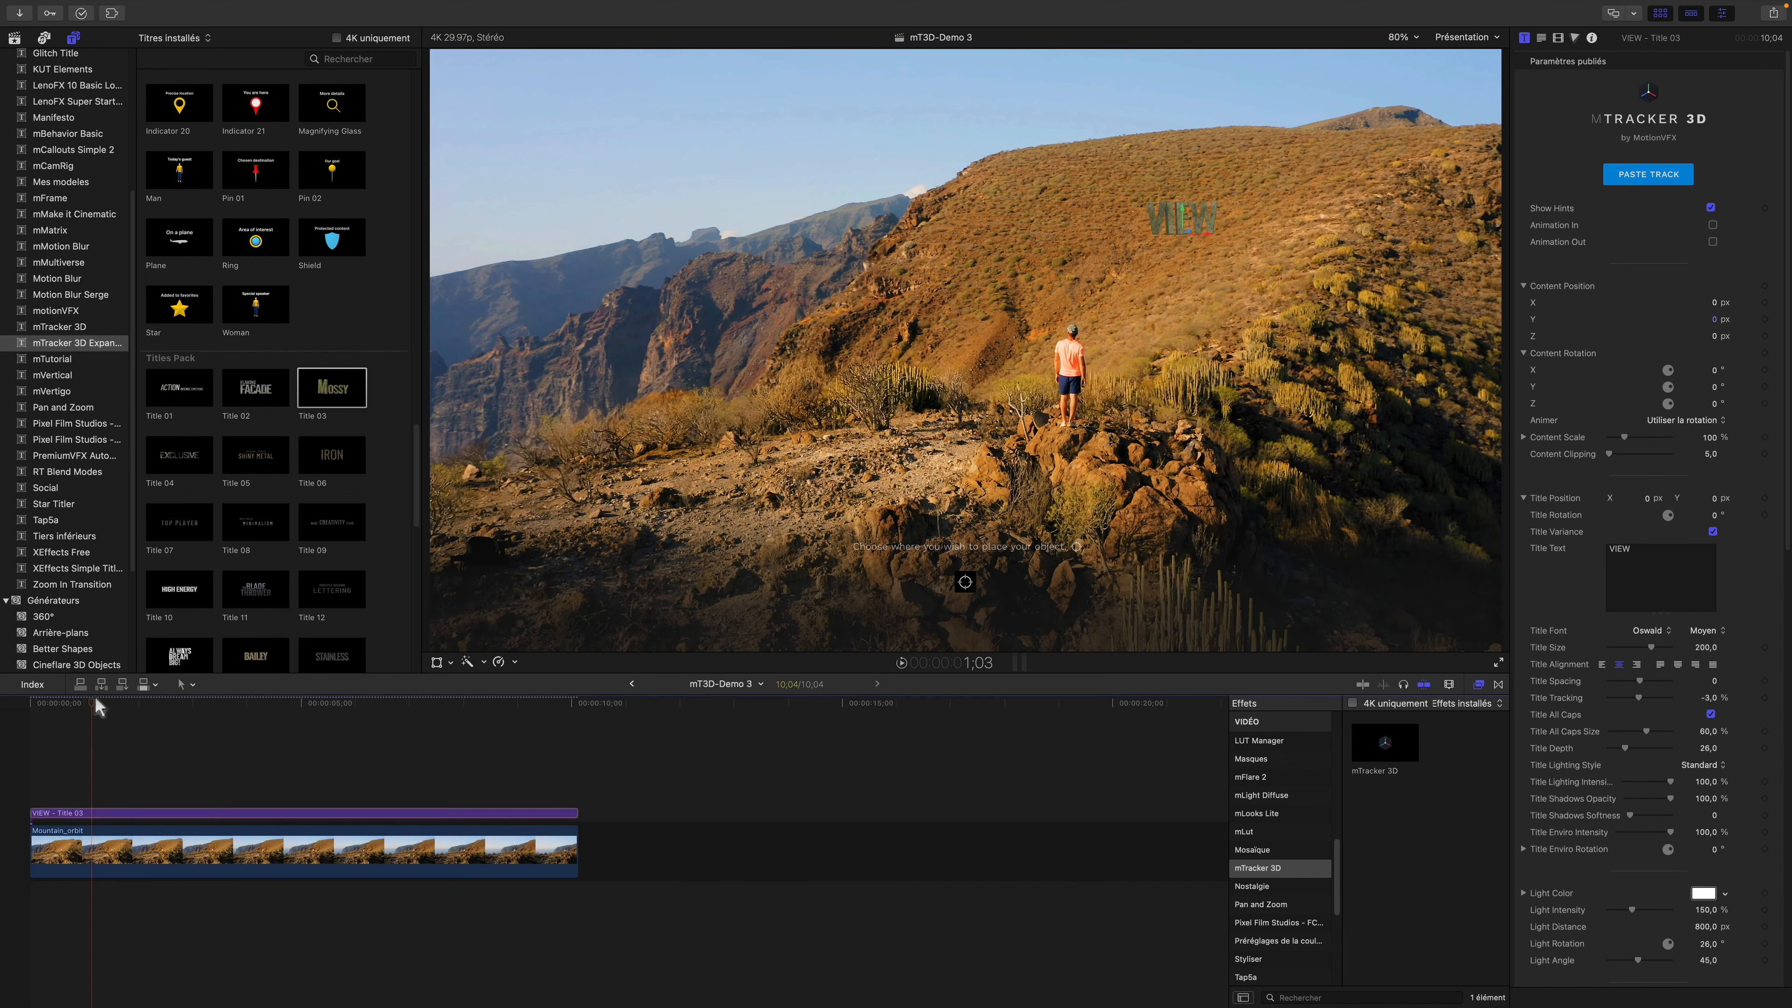
Fit the title on the hill at the clip's start with Content Scale 363 %, X rotation 16,9°, Y rotation -14,0° and Content Position Y -0,29
drag(89, 703, 40, 702)
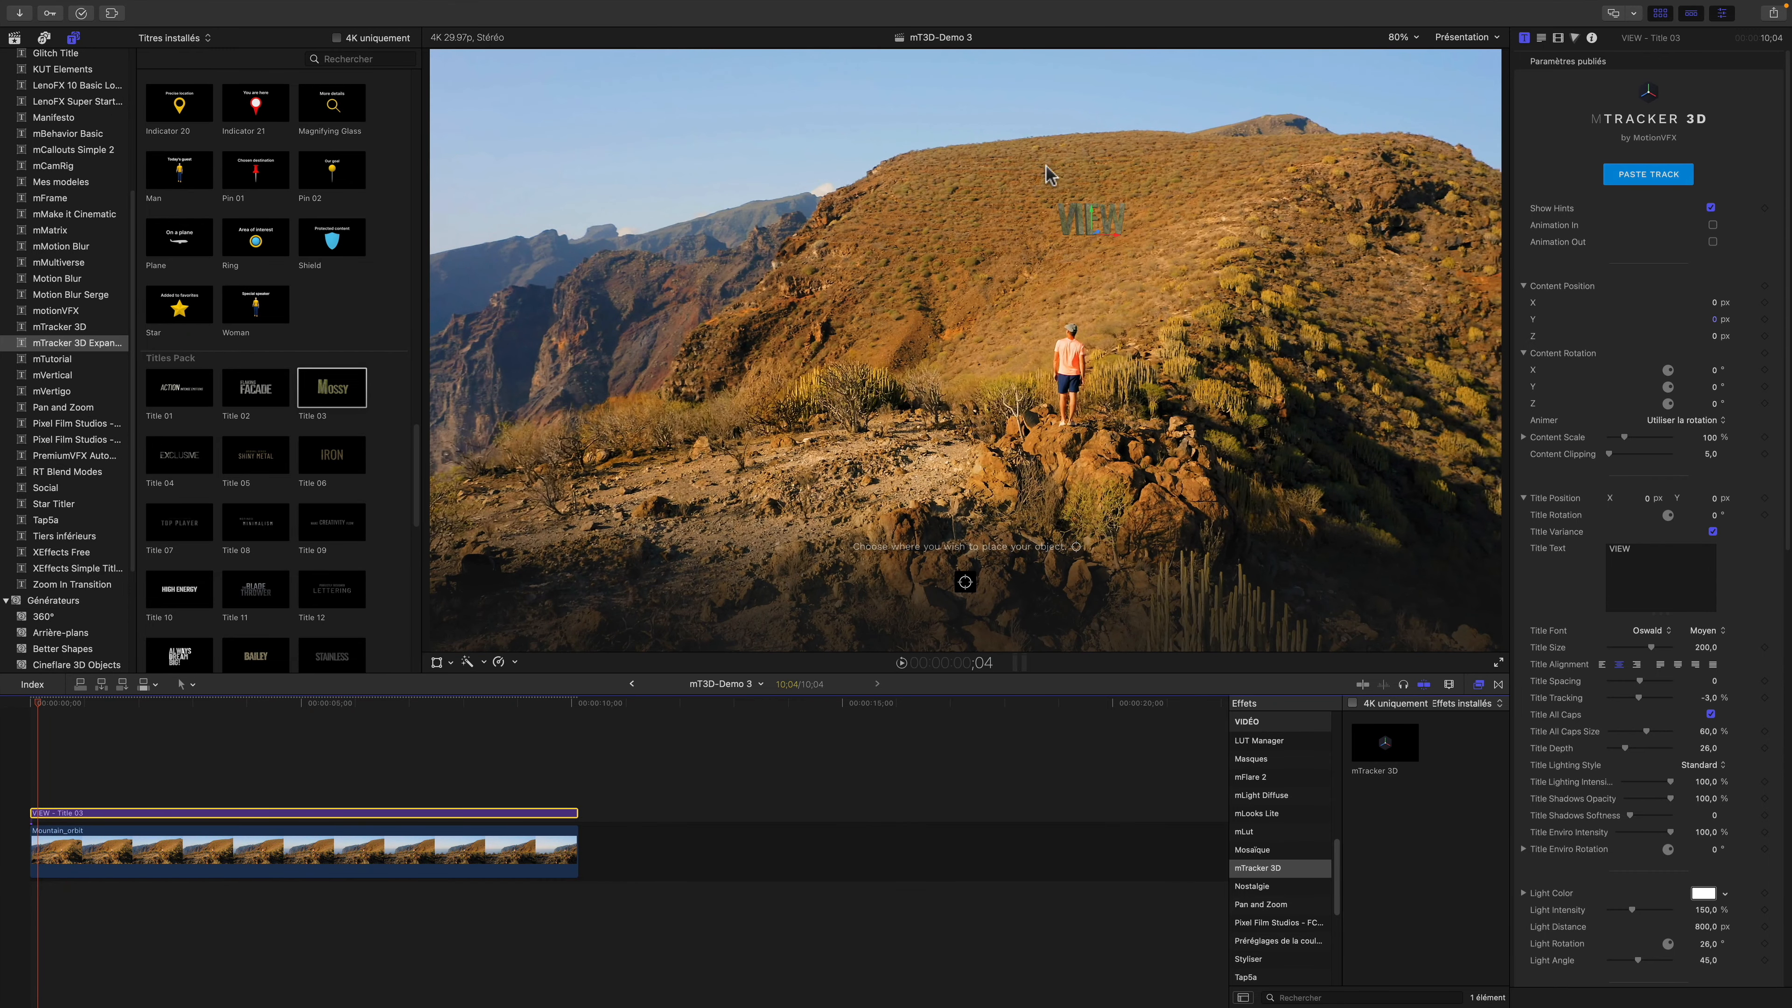
scroll(1622, 360, down, 1)
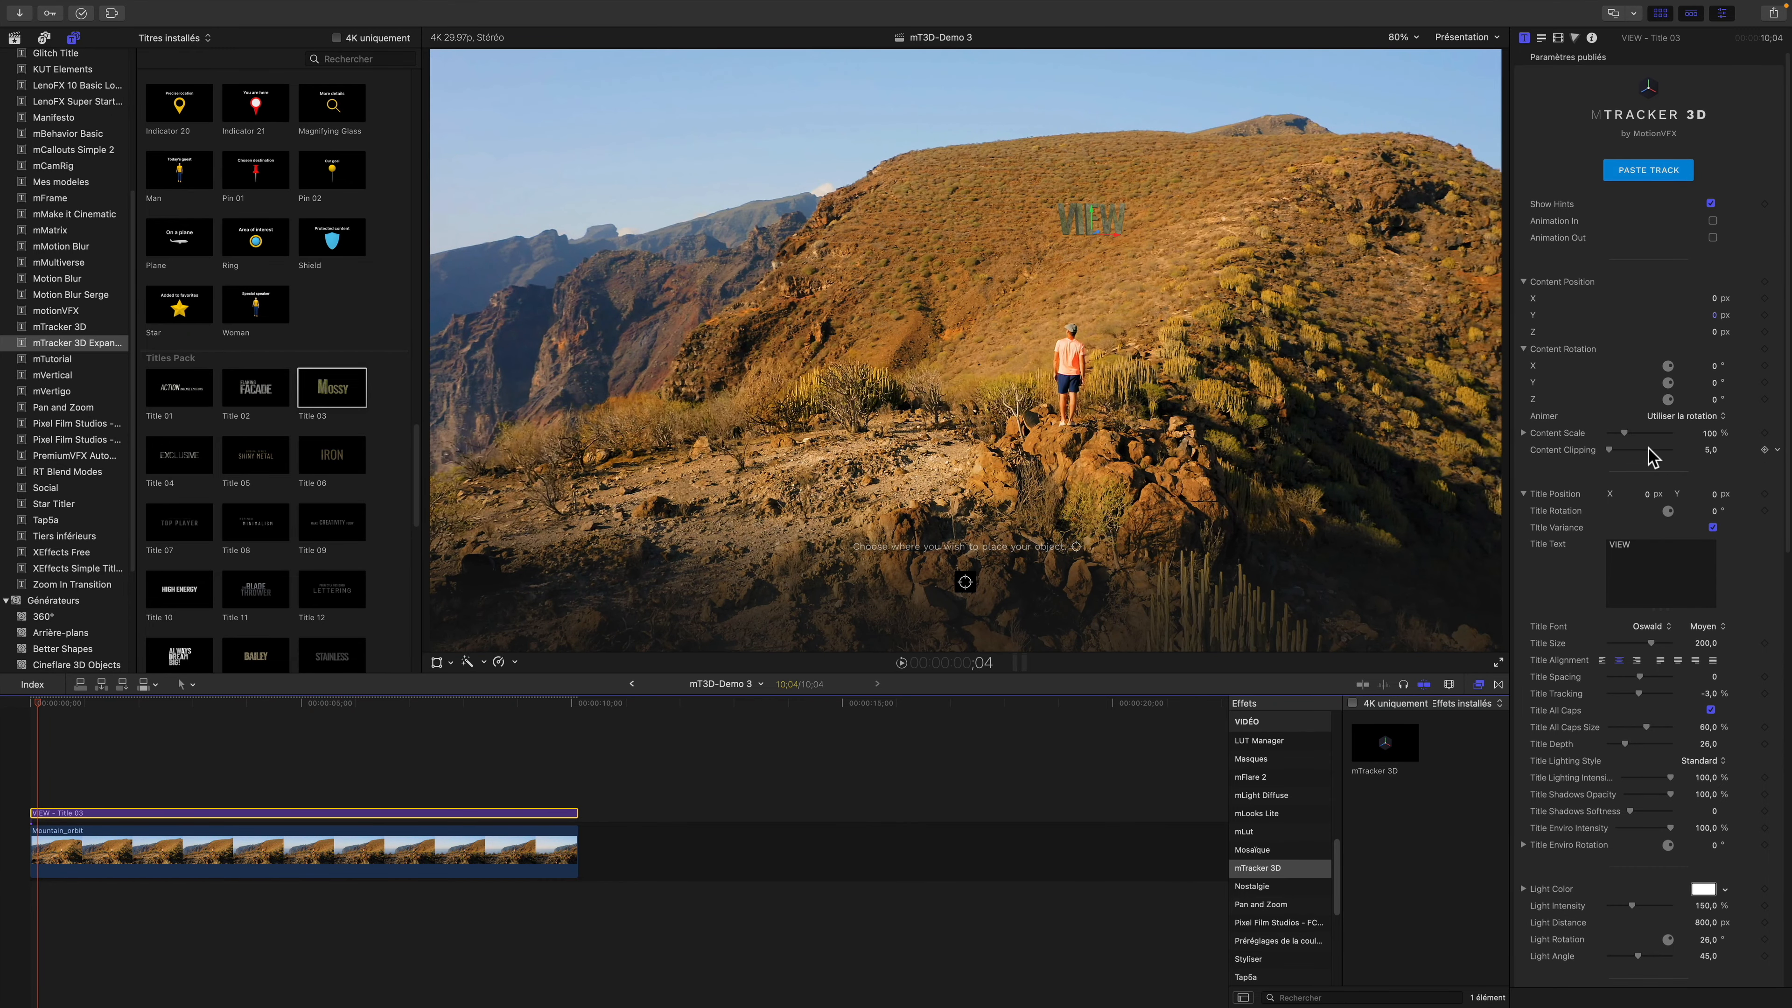
drag(1625, 433, 1650, 432)
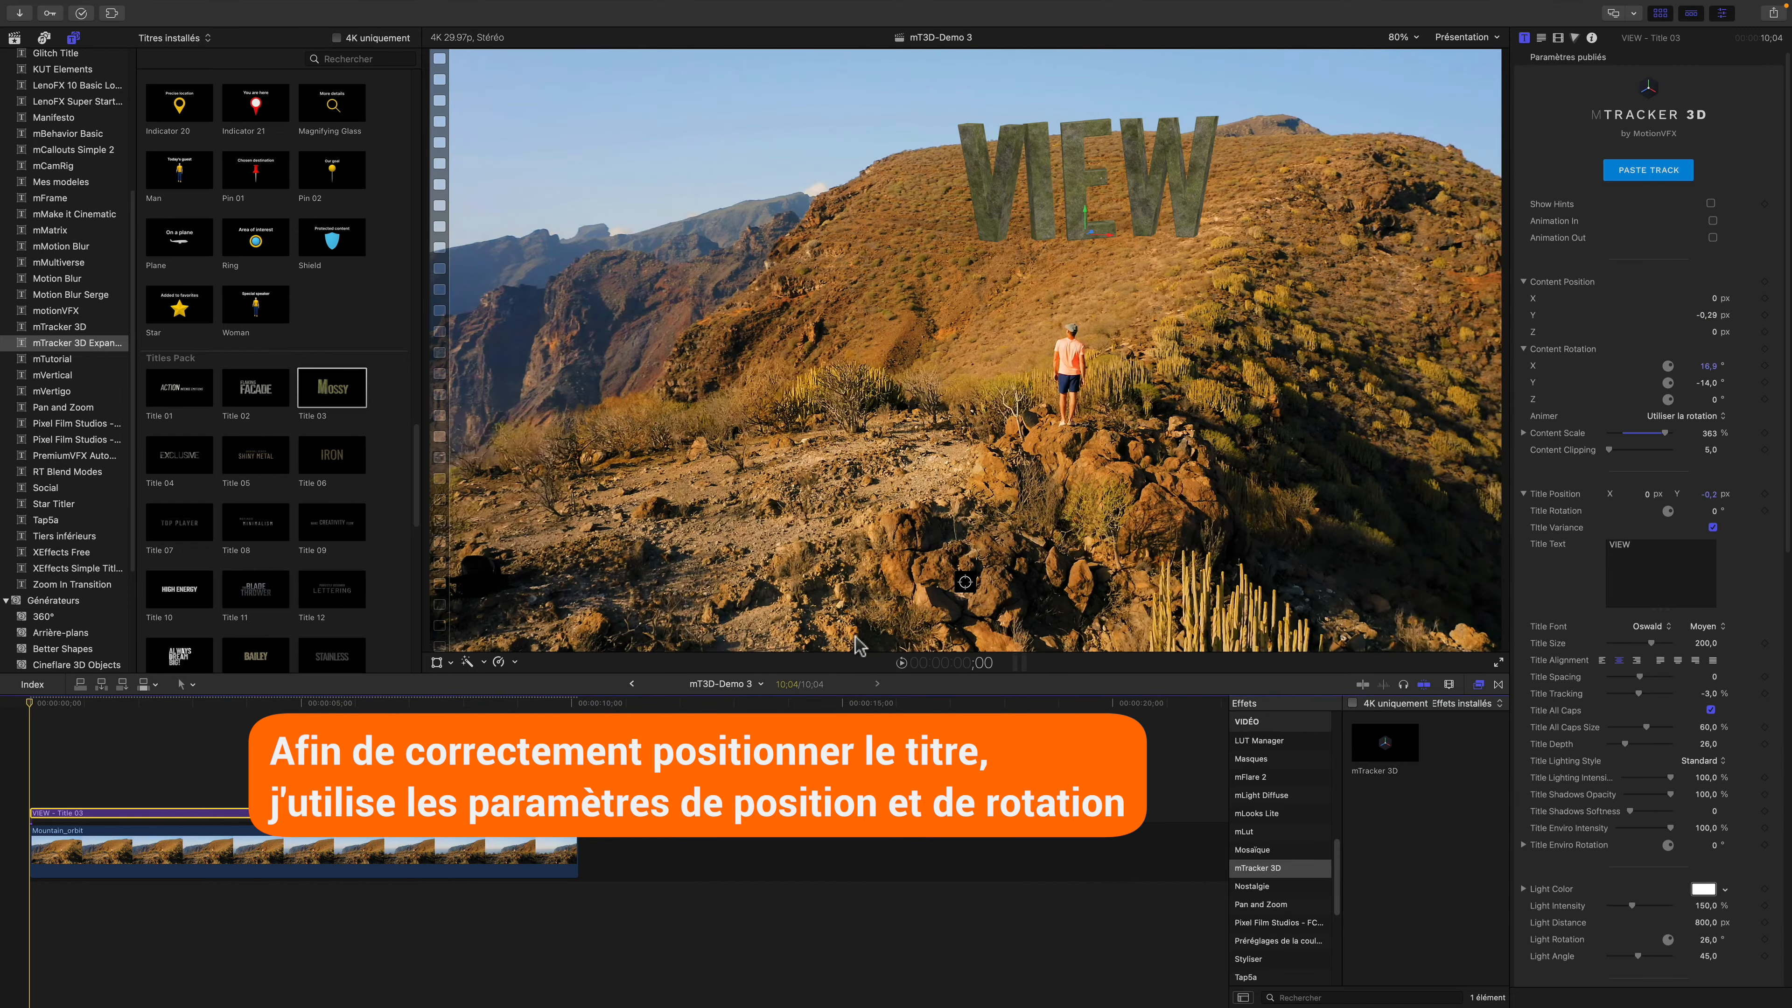
Raise the title's shadow opacity to 100 % and set its lighting style to Diagonale gauche
scroll(1700, 232, down, 5)
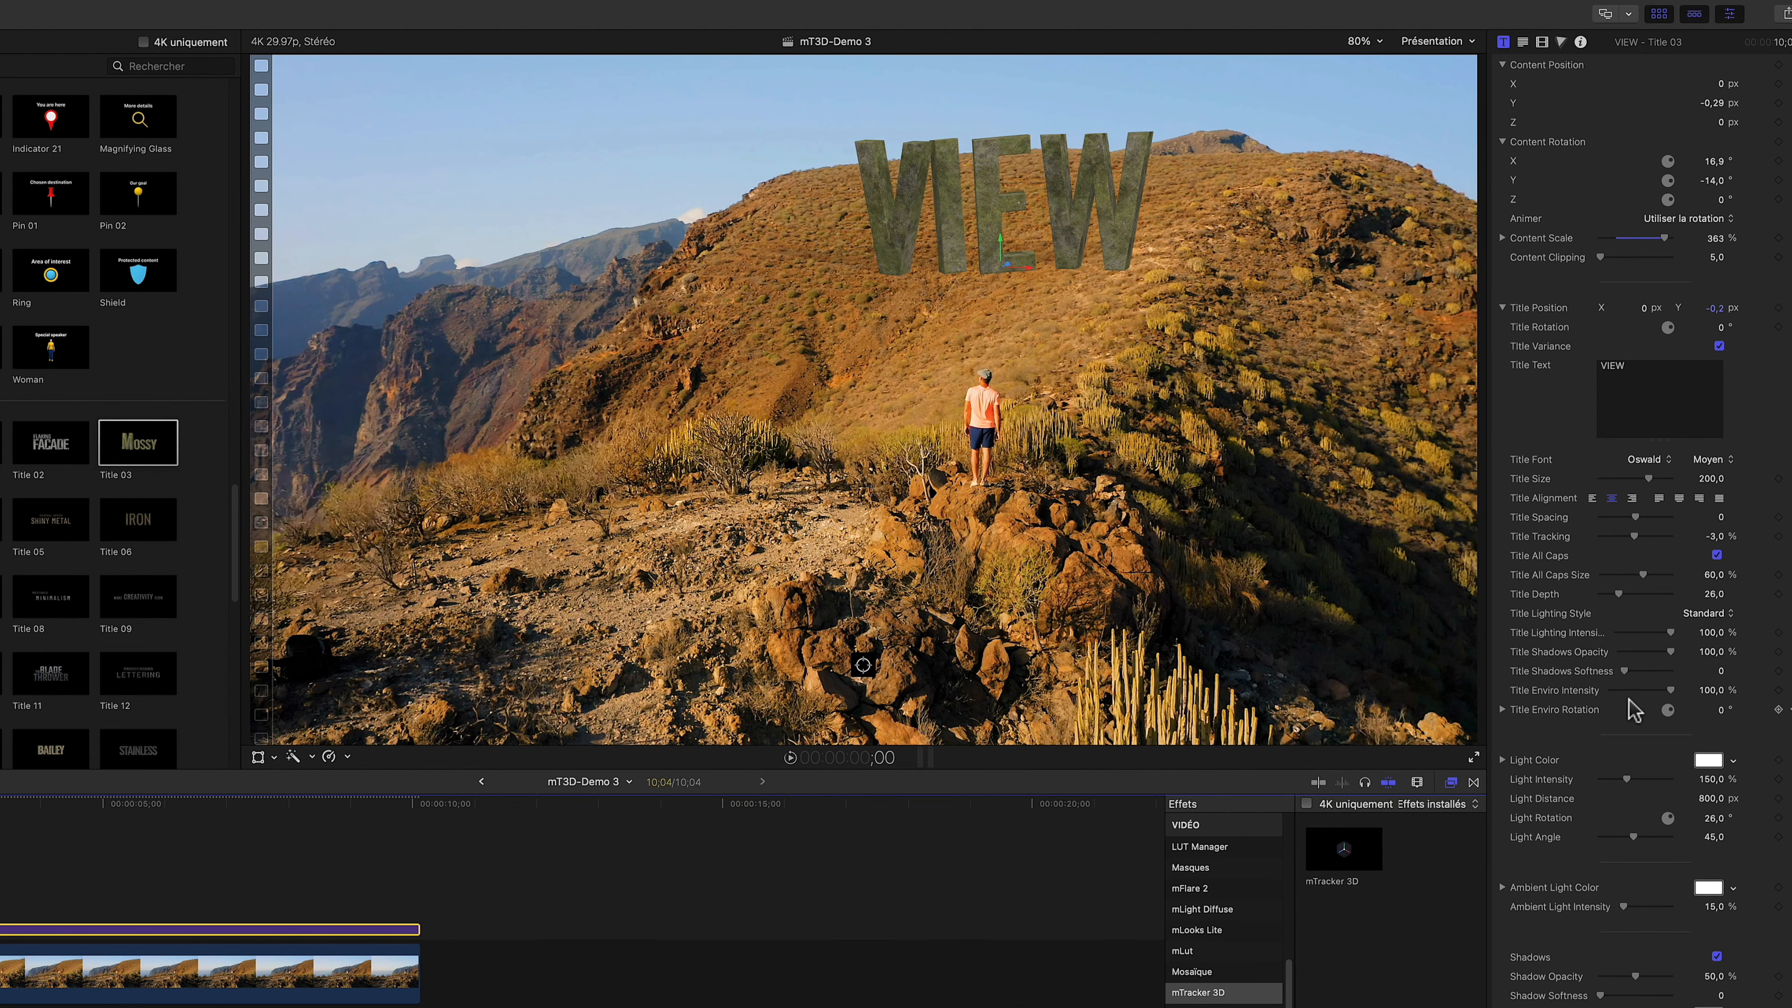
scroll(1633, 709, down, 3)
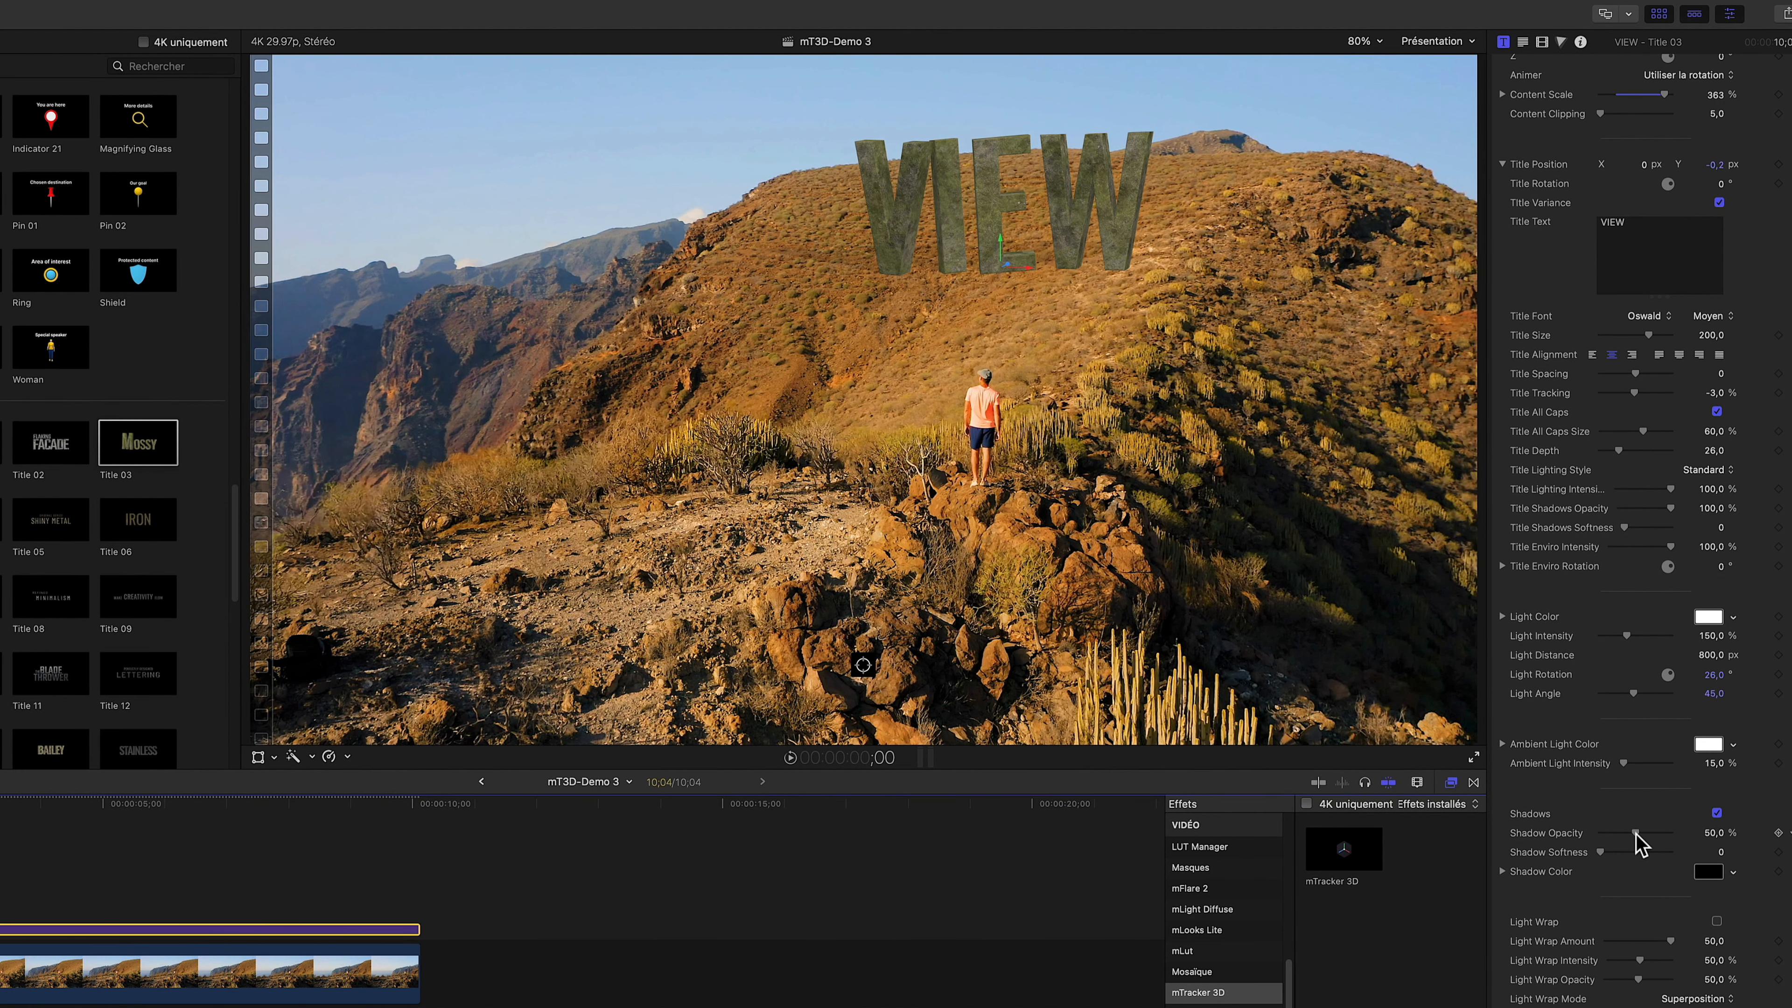
drag(1634, 832, 1724, 830)
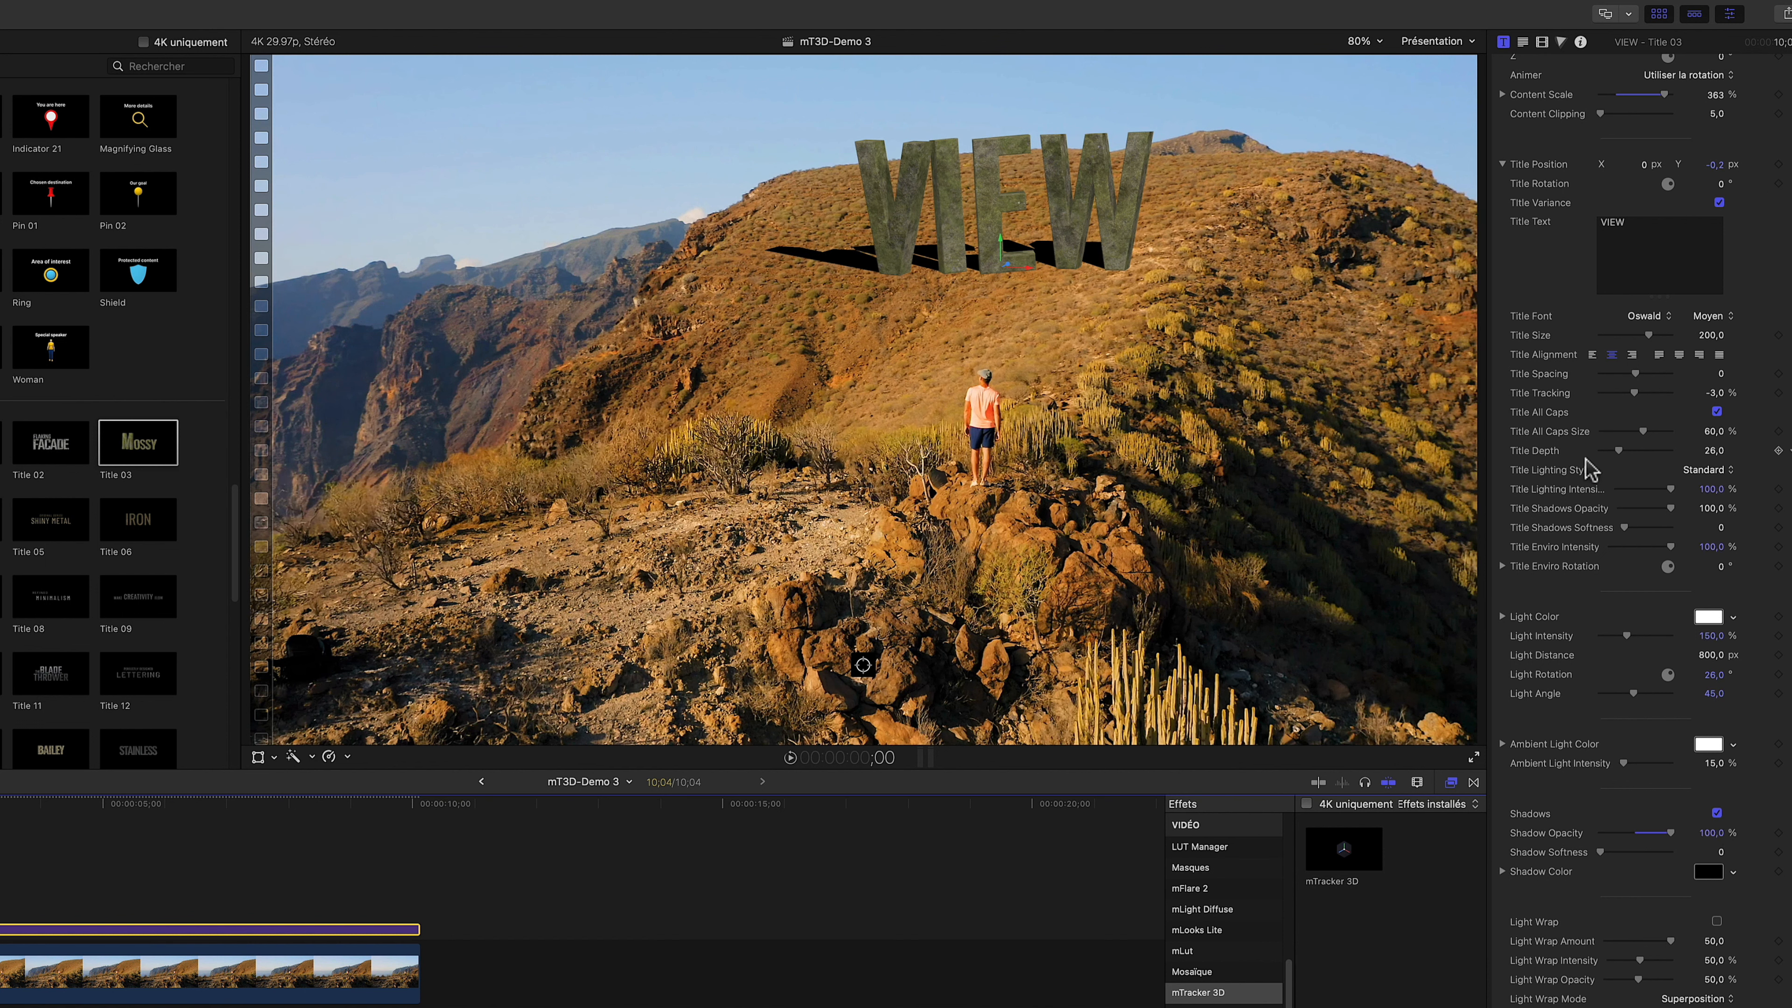
click(1707, 477)
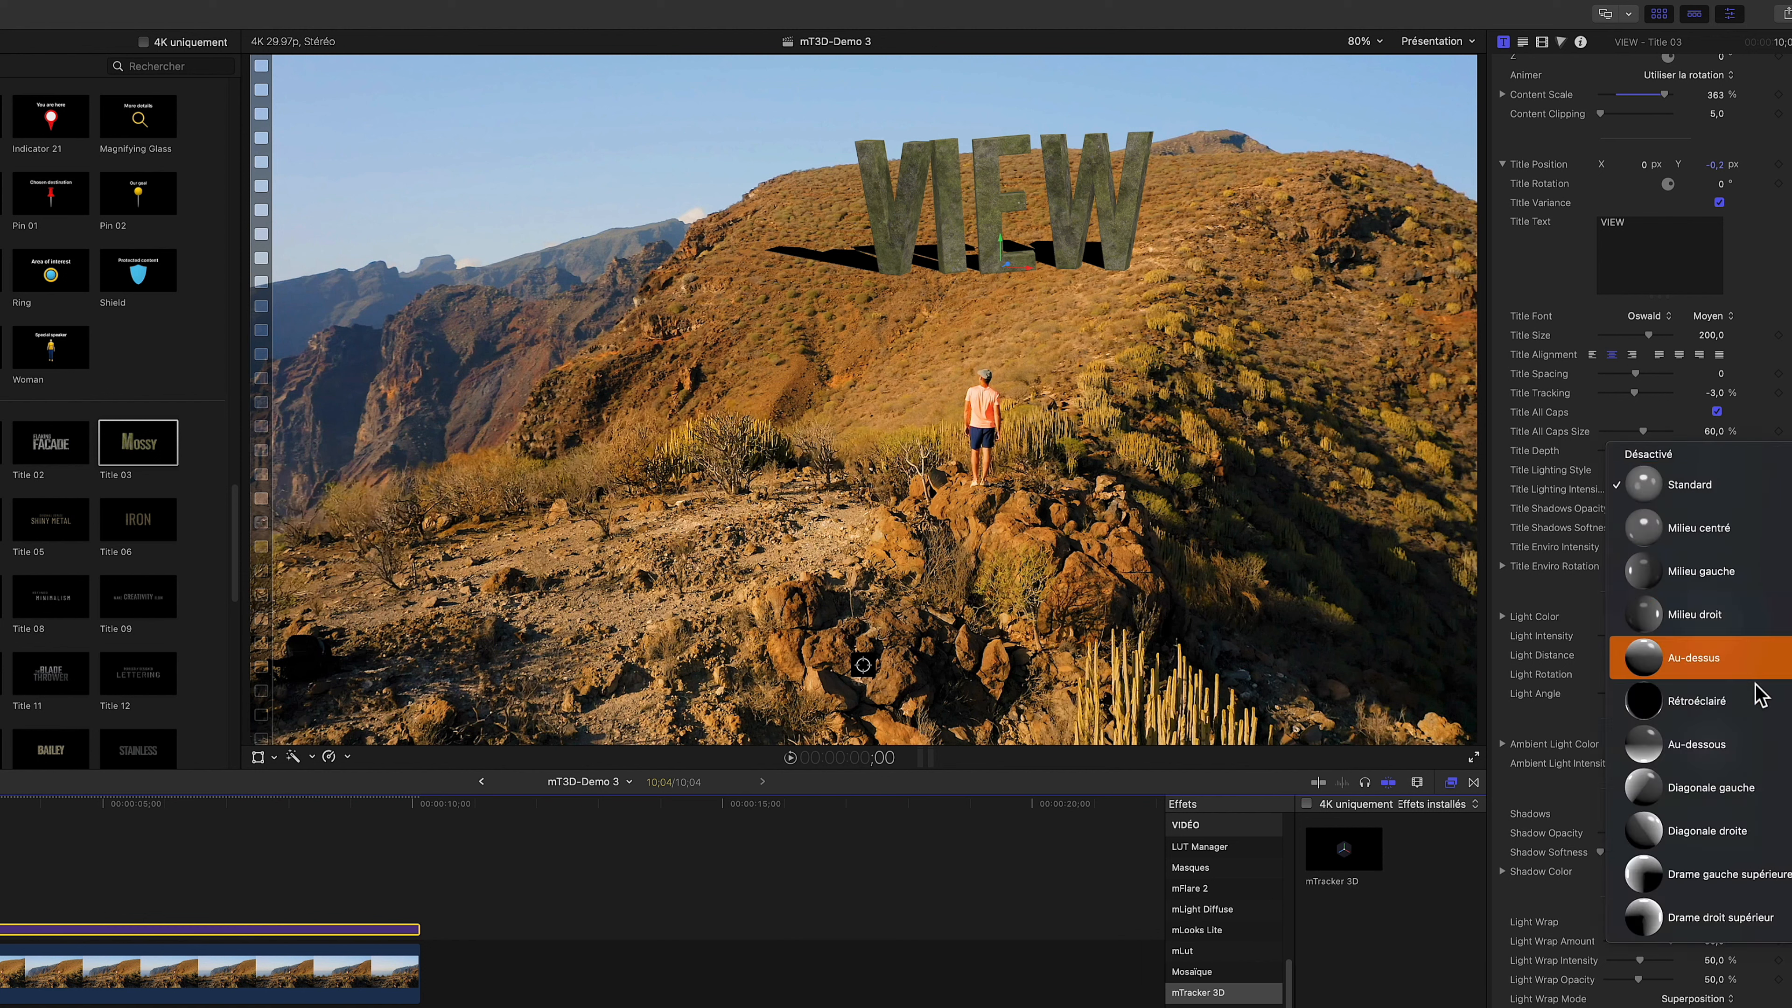
click(1774, 788)
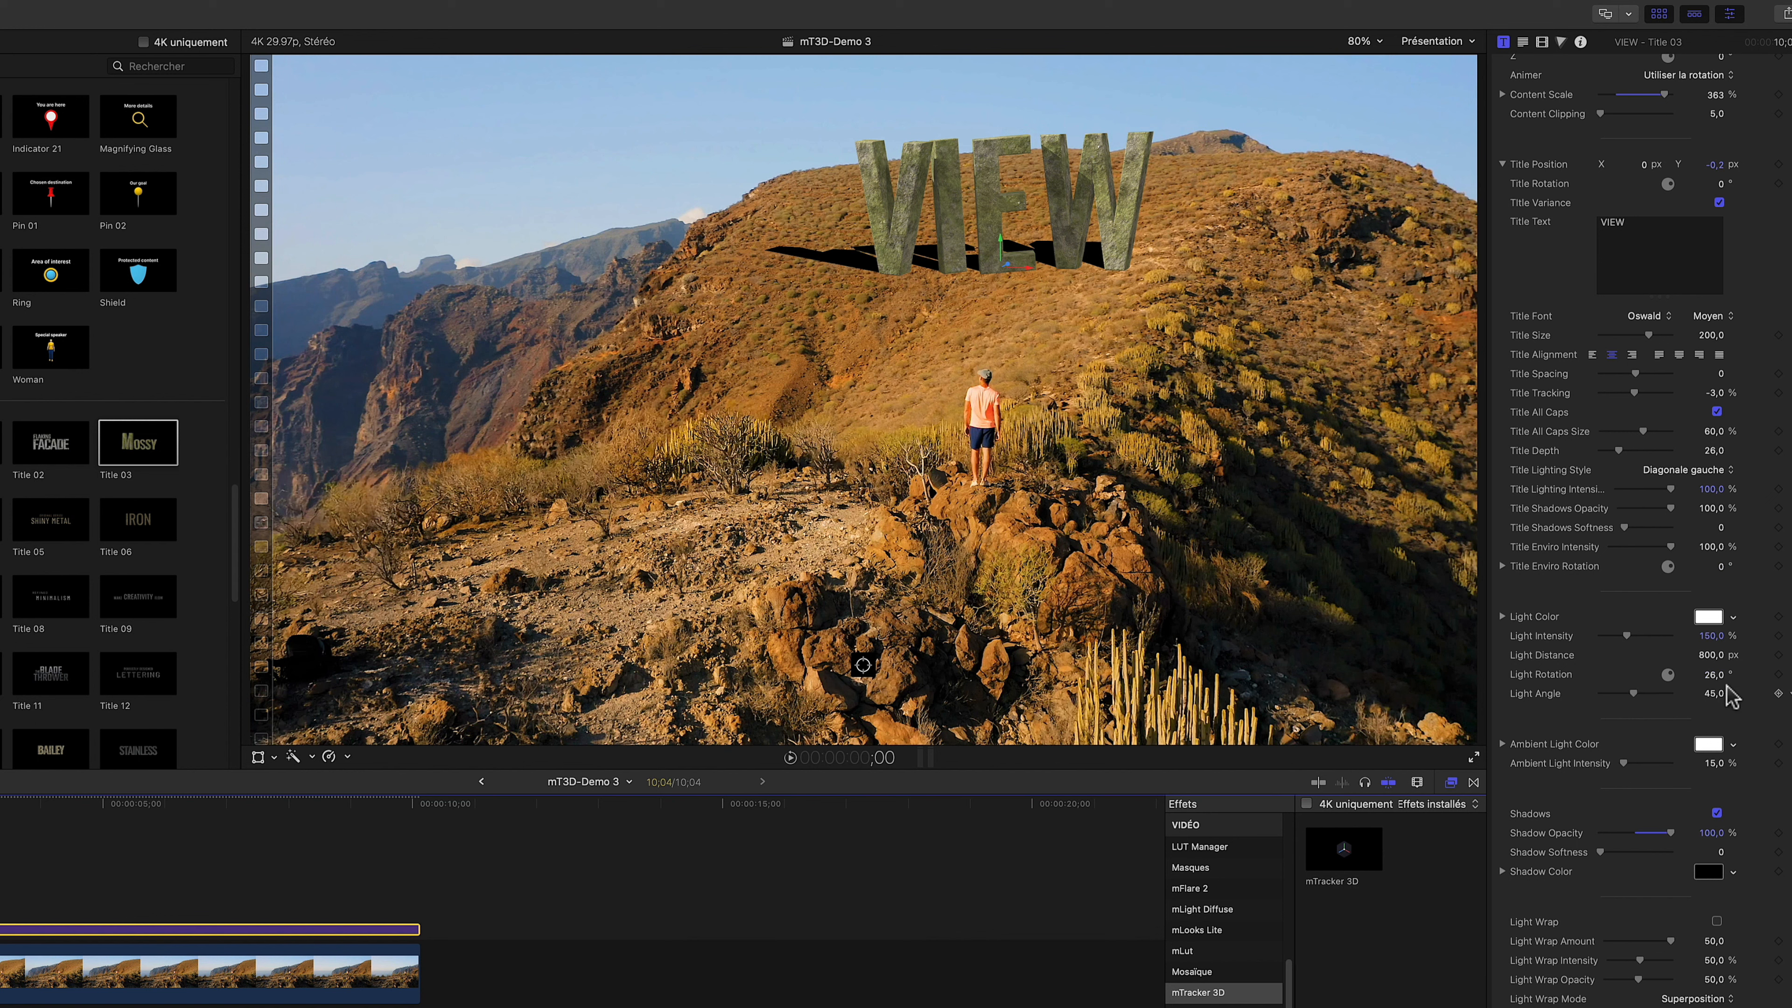
Set the light rotation to 239,3° and light angle to 61,89, with shadow opacity at 97,78 % and shadow softness at 8,0
drag(1716, 683, 1640, 701)
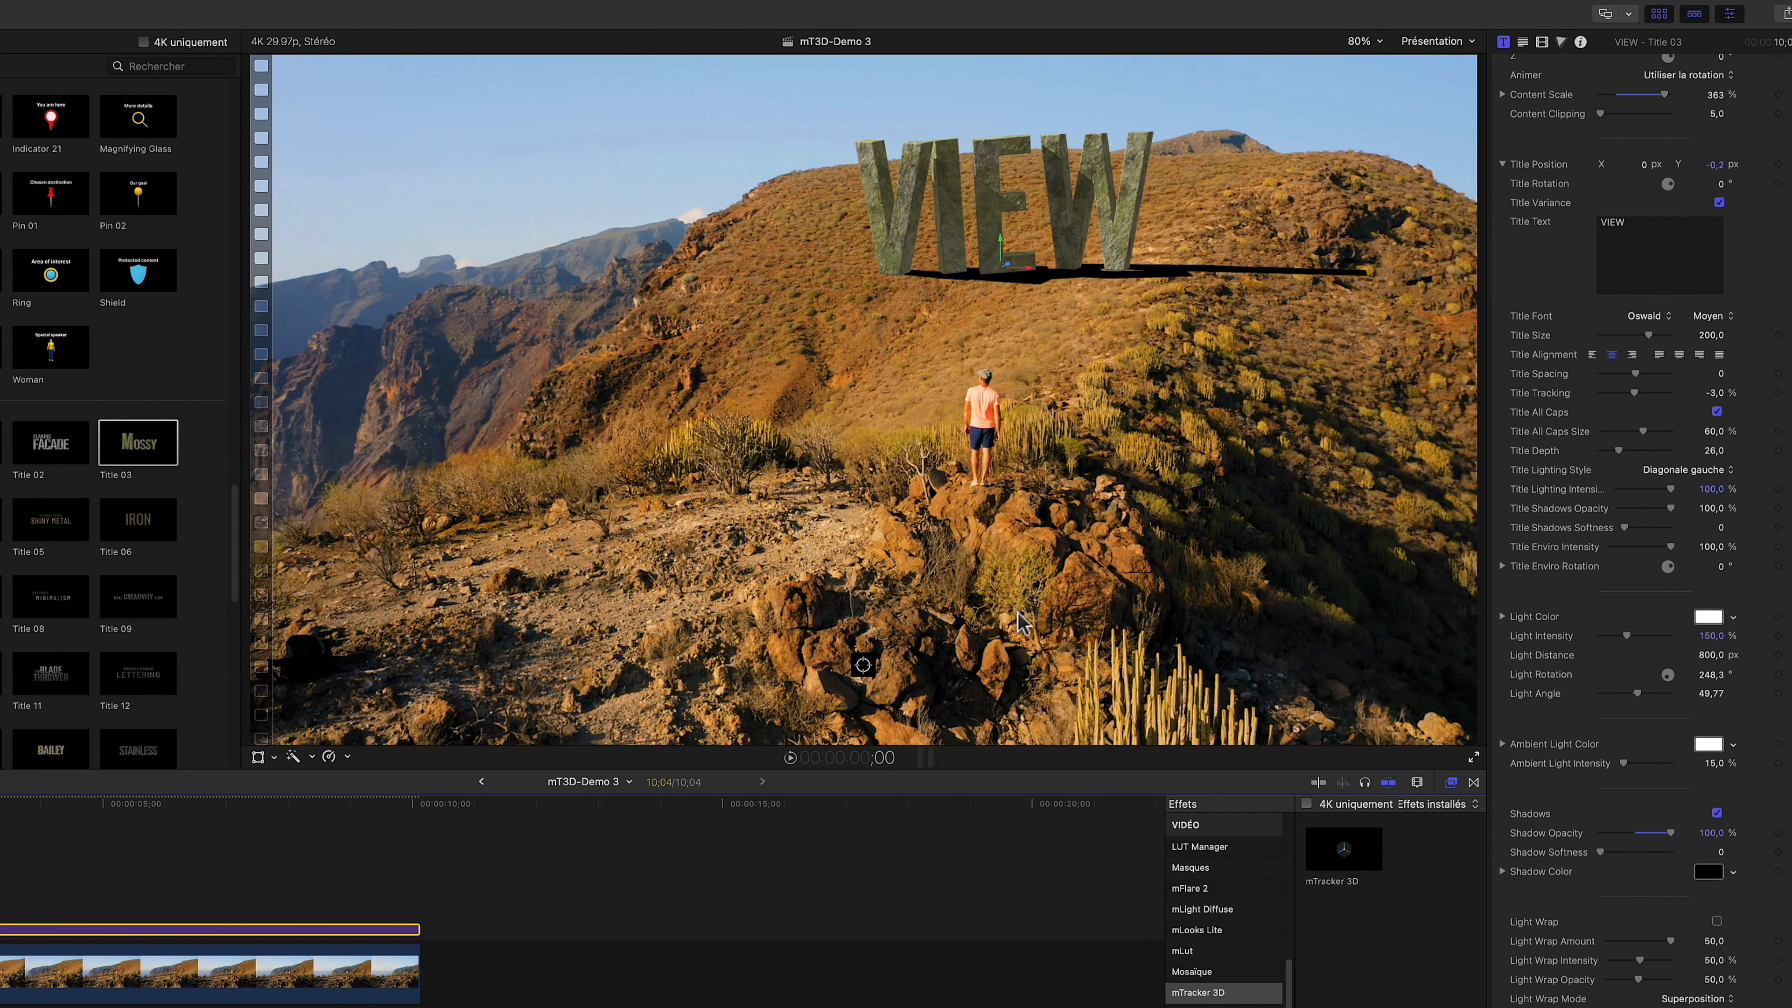
drag(1642, 704, 1647, 694)
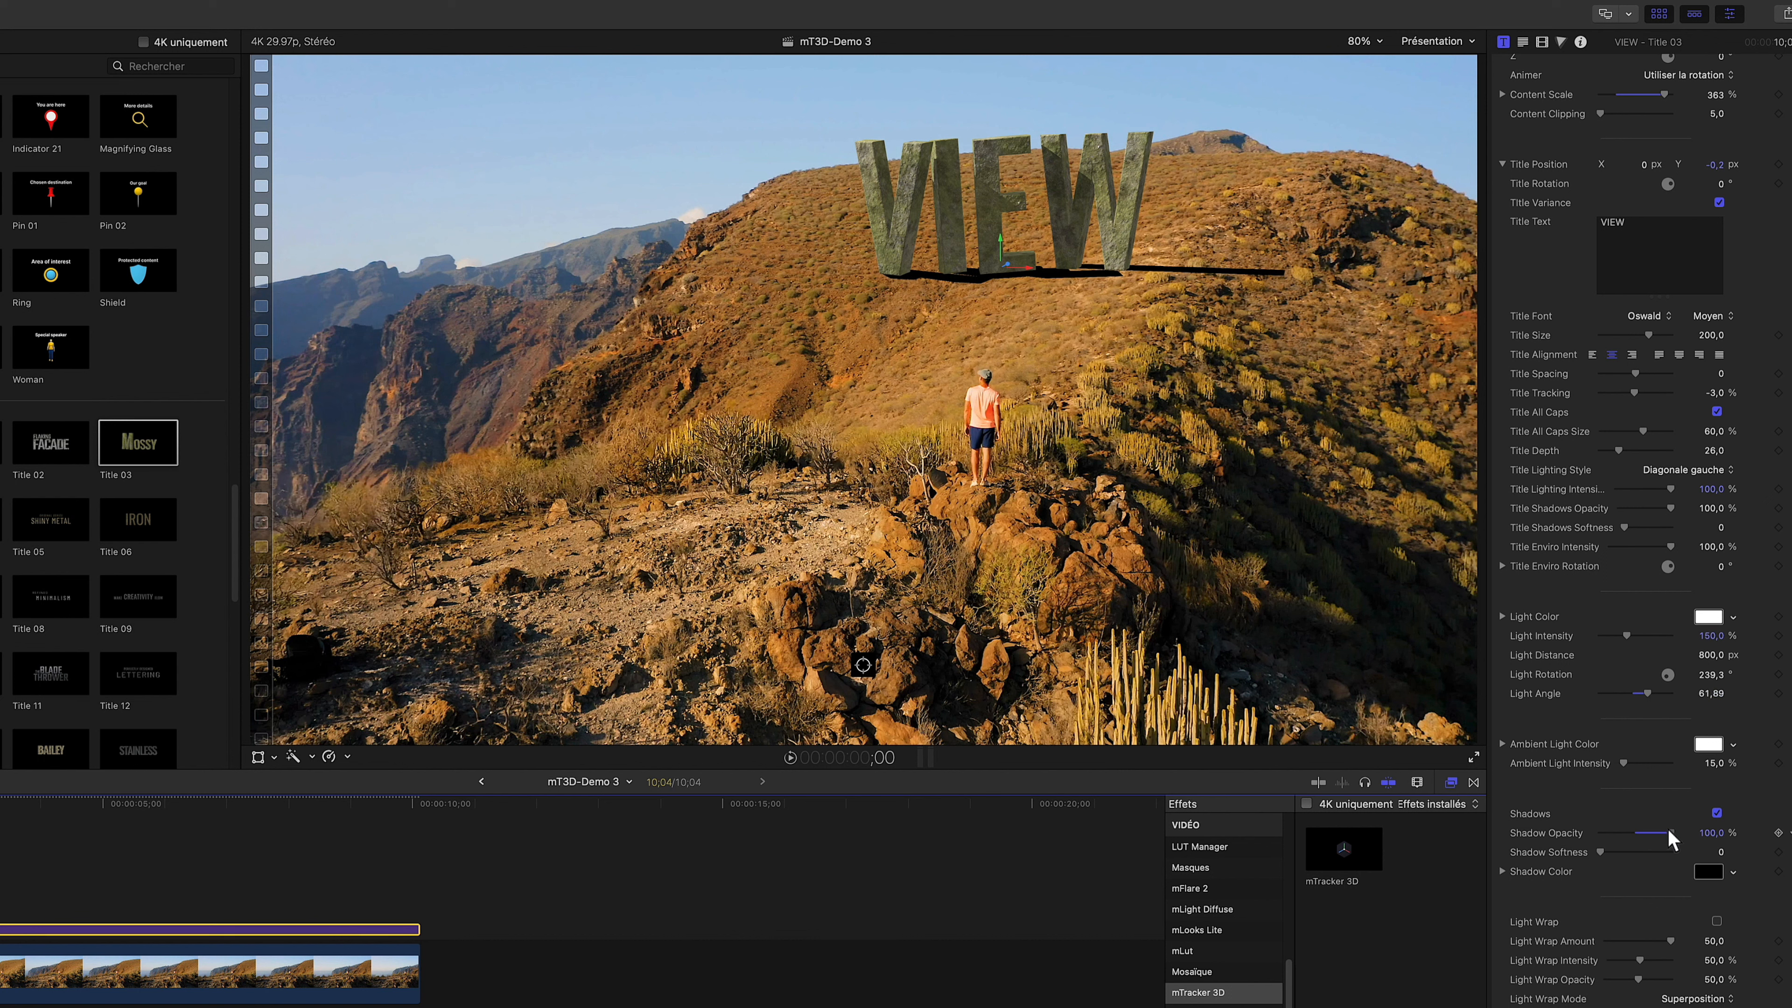
drag(1669, 831, 1634, 851)
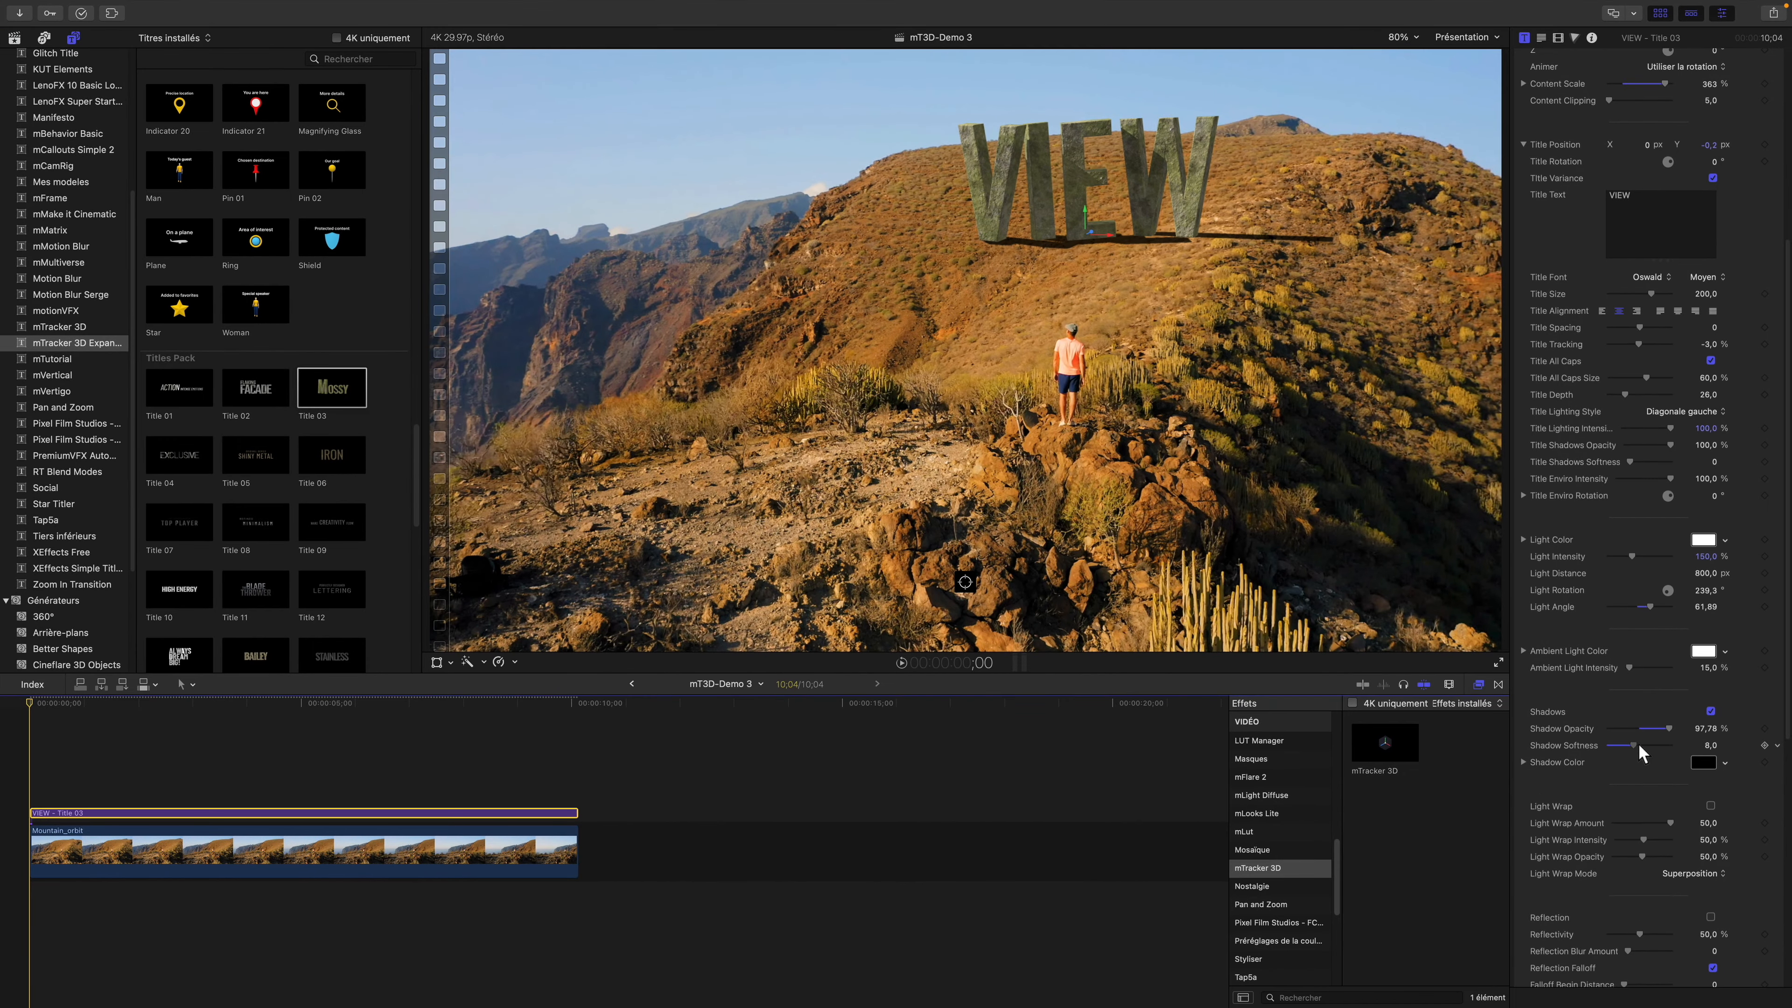
Set the VIEW title's Shadow Softness to 13,0 while checking the shadow at the base of the letters
key(z)
click(1171, 251)
click(1171, 250)
click(1171, 250)
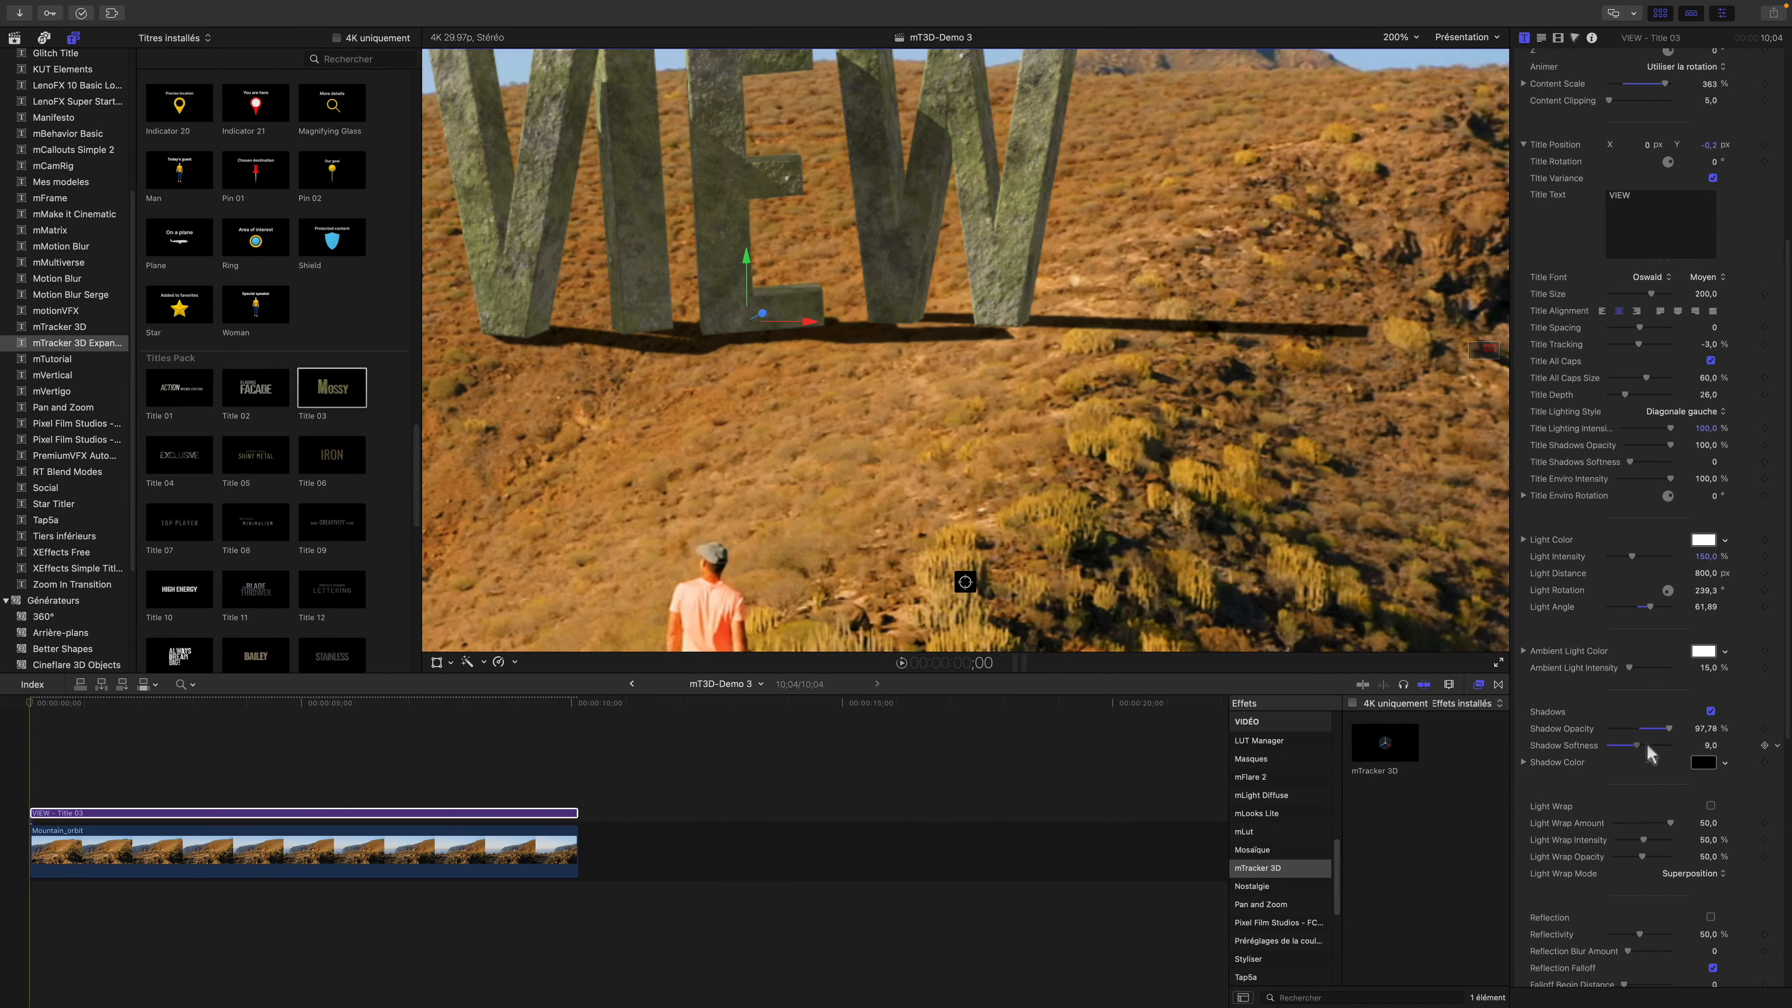
drag(1640, 744, 1655, 745)
Set the title's Content Rotation Z to 0,1° and lower its Title Position Y to -0,5 px so the letters sit on the ground
scroll(1654, 212, up, 3)
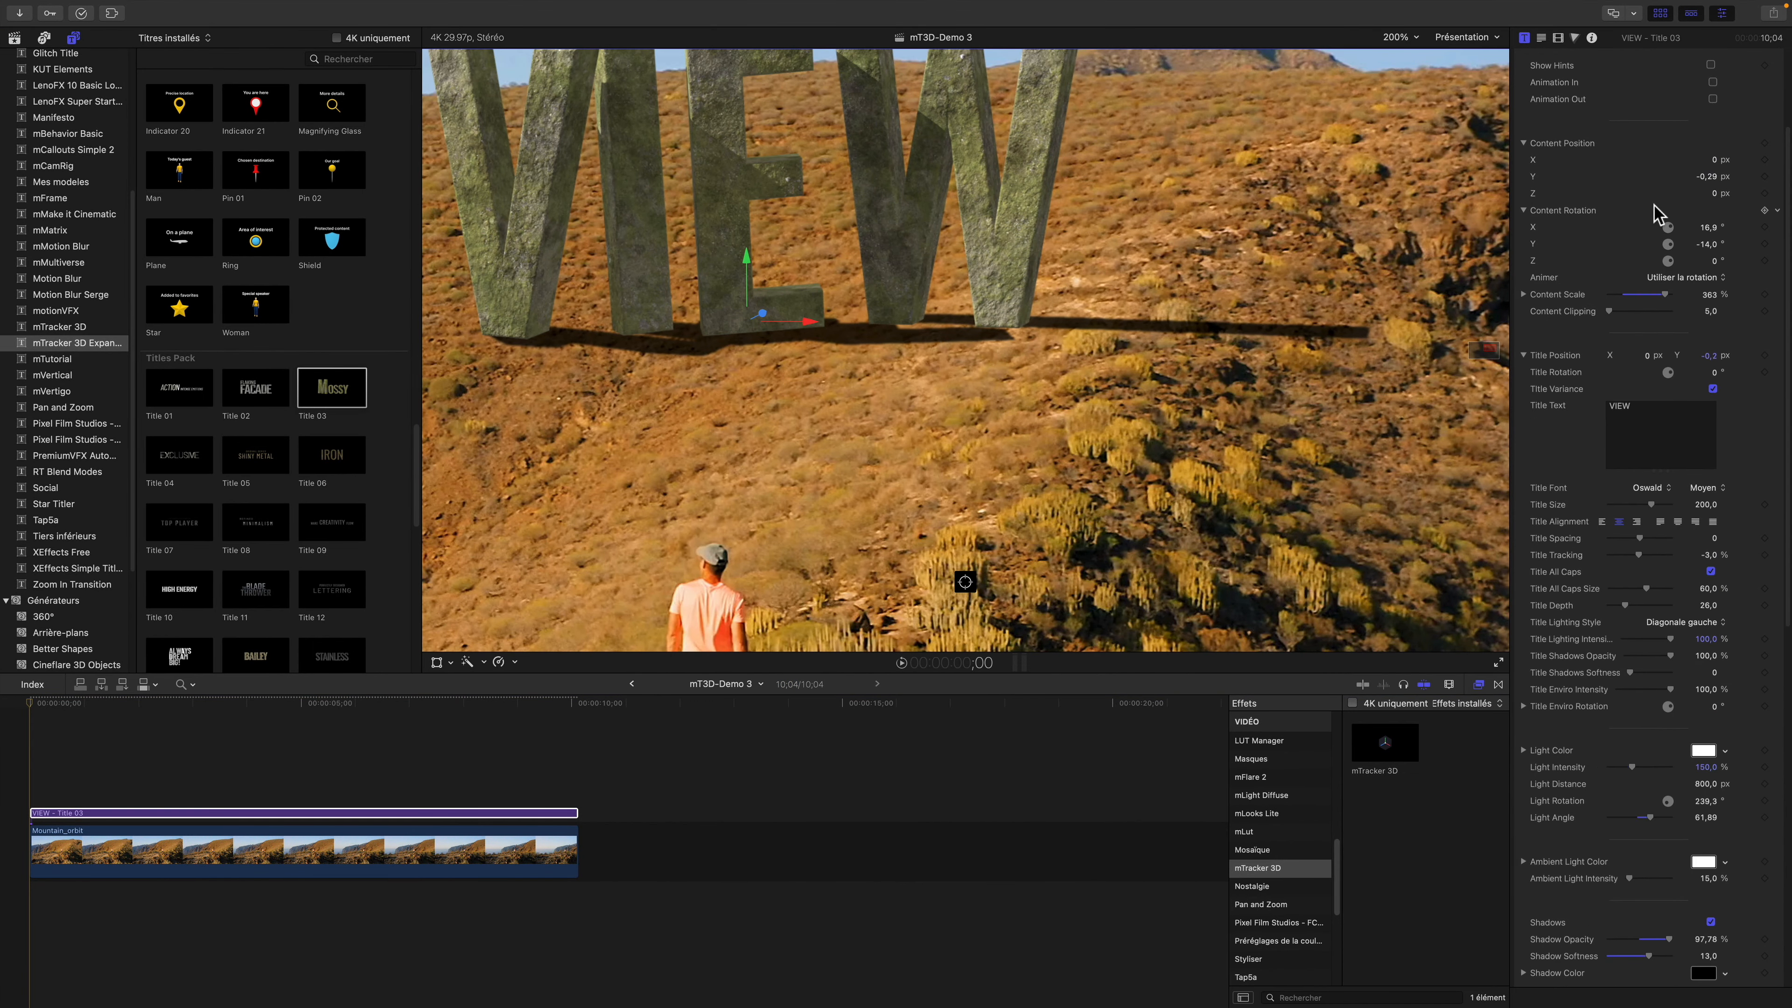
scroll(1655, 206, up, 1)
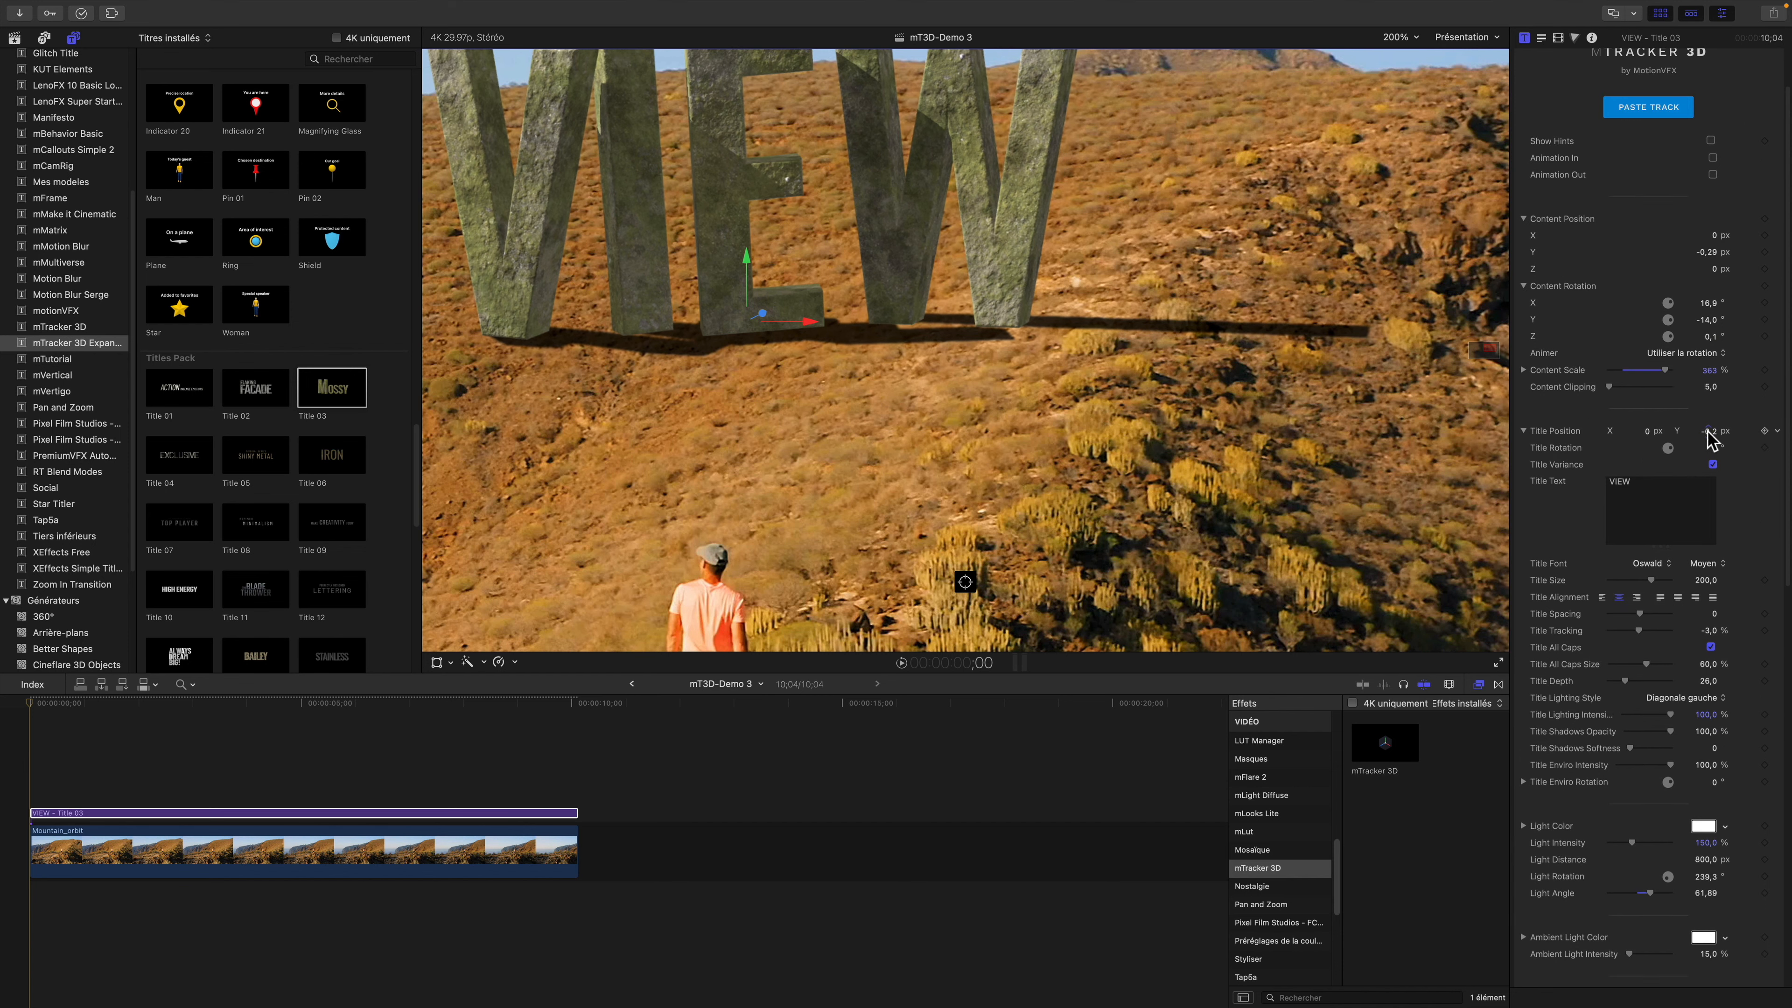
drag(1707, 431, 1707, 436)
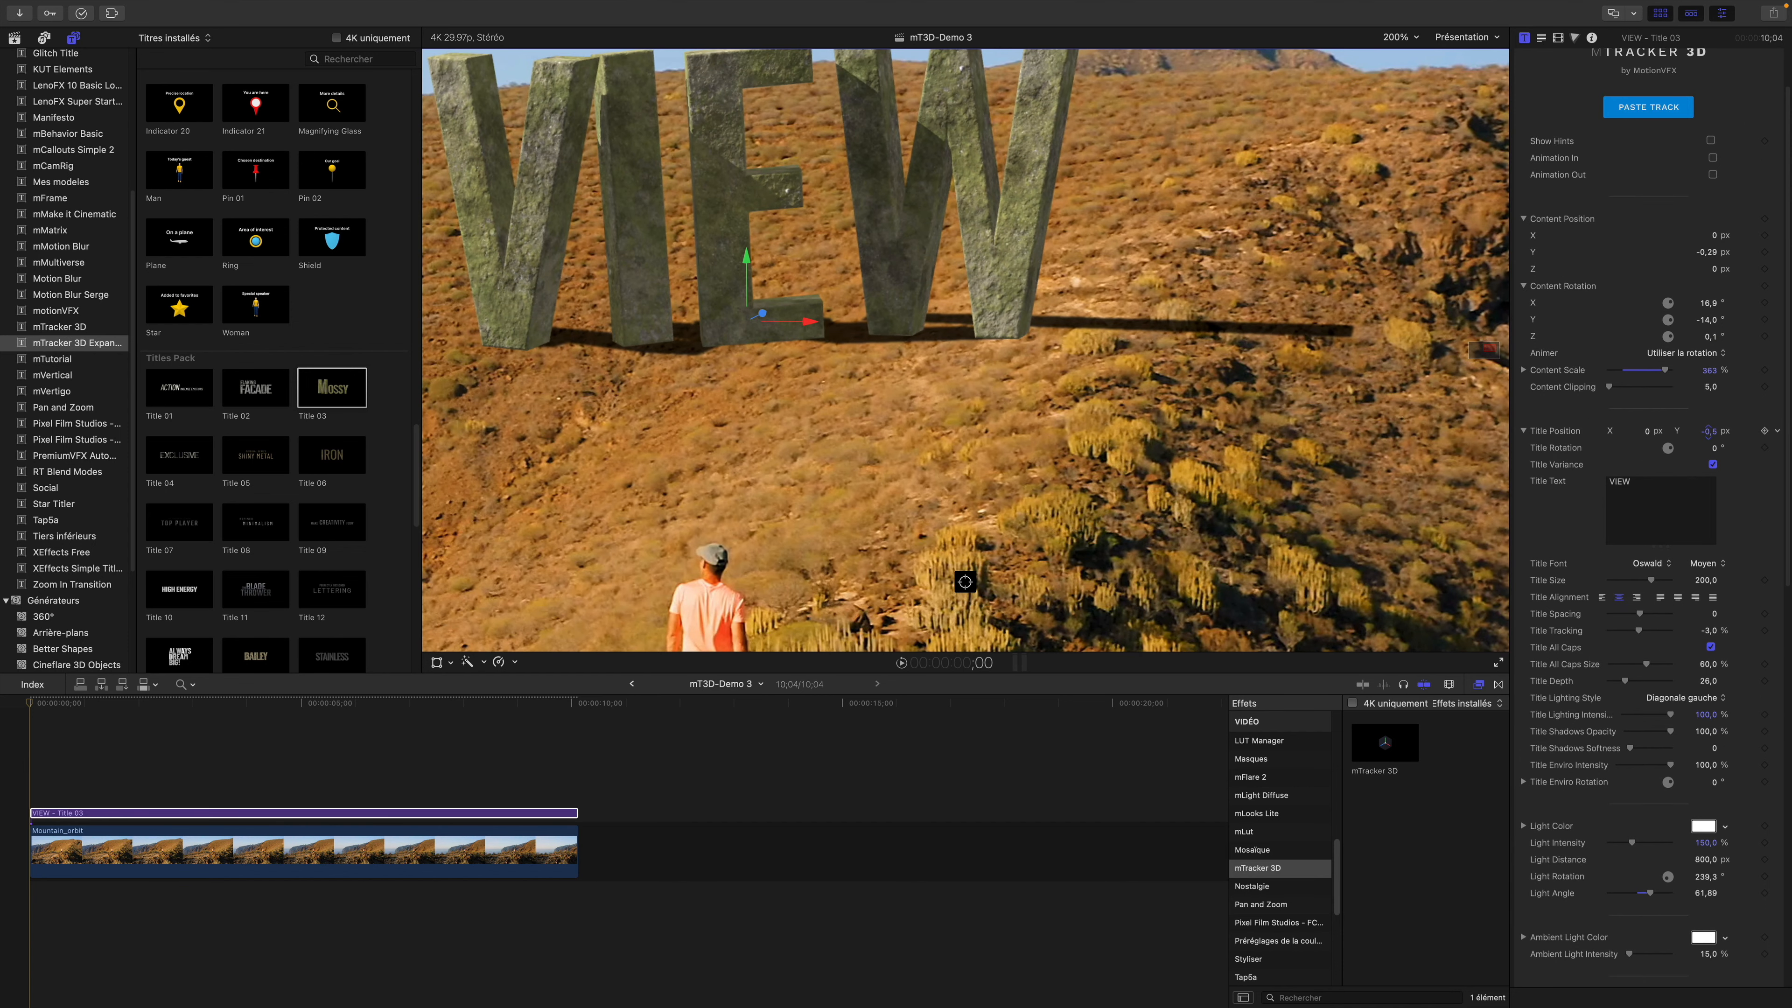
Set the title's Enviro Intensity to 47,0 % and Enviro Rotation to -19,0°, and show the whole shot again
scroll(1714, 444, down, 1)
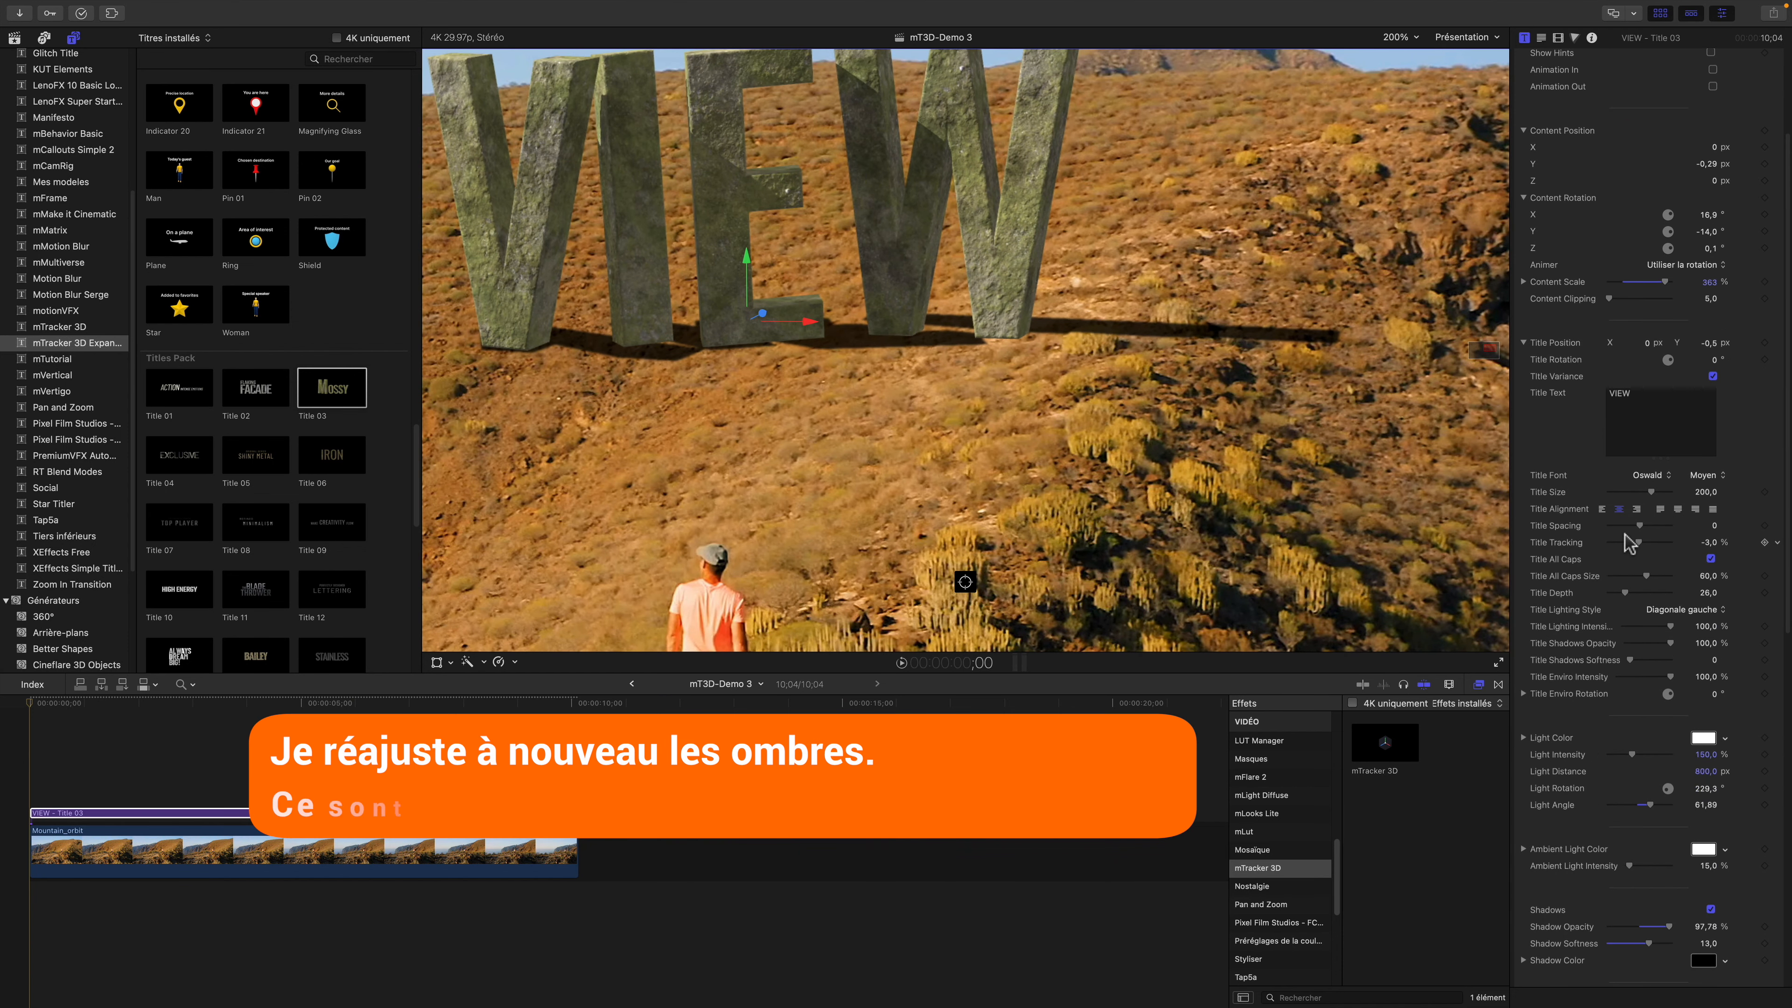
scroll(1624, 534, down, 2)
drag(1706, 555, 1714, 586)
click(1400, 38)
click(1405, 57)
Set Content Position Z to 1,61 px, Light Rotation to 229,1°, Light Angle to 64,04 and Shadow Softness to 18,0
scroll(1656, 680, up, 1)
drag(1714, 82, 1713, 87)
drag(1650, 707, 1705, 693)
mouse_move(1649, 845)
mouse_down()
mouse_move(1676, 834)
mouse_move(1661, 846)
mouse_up()
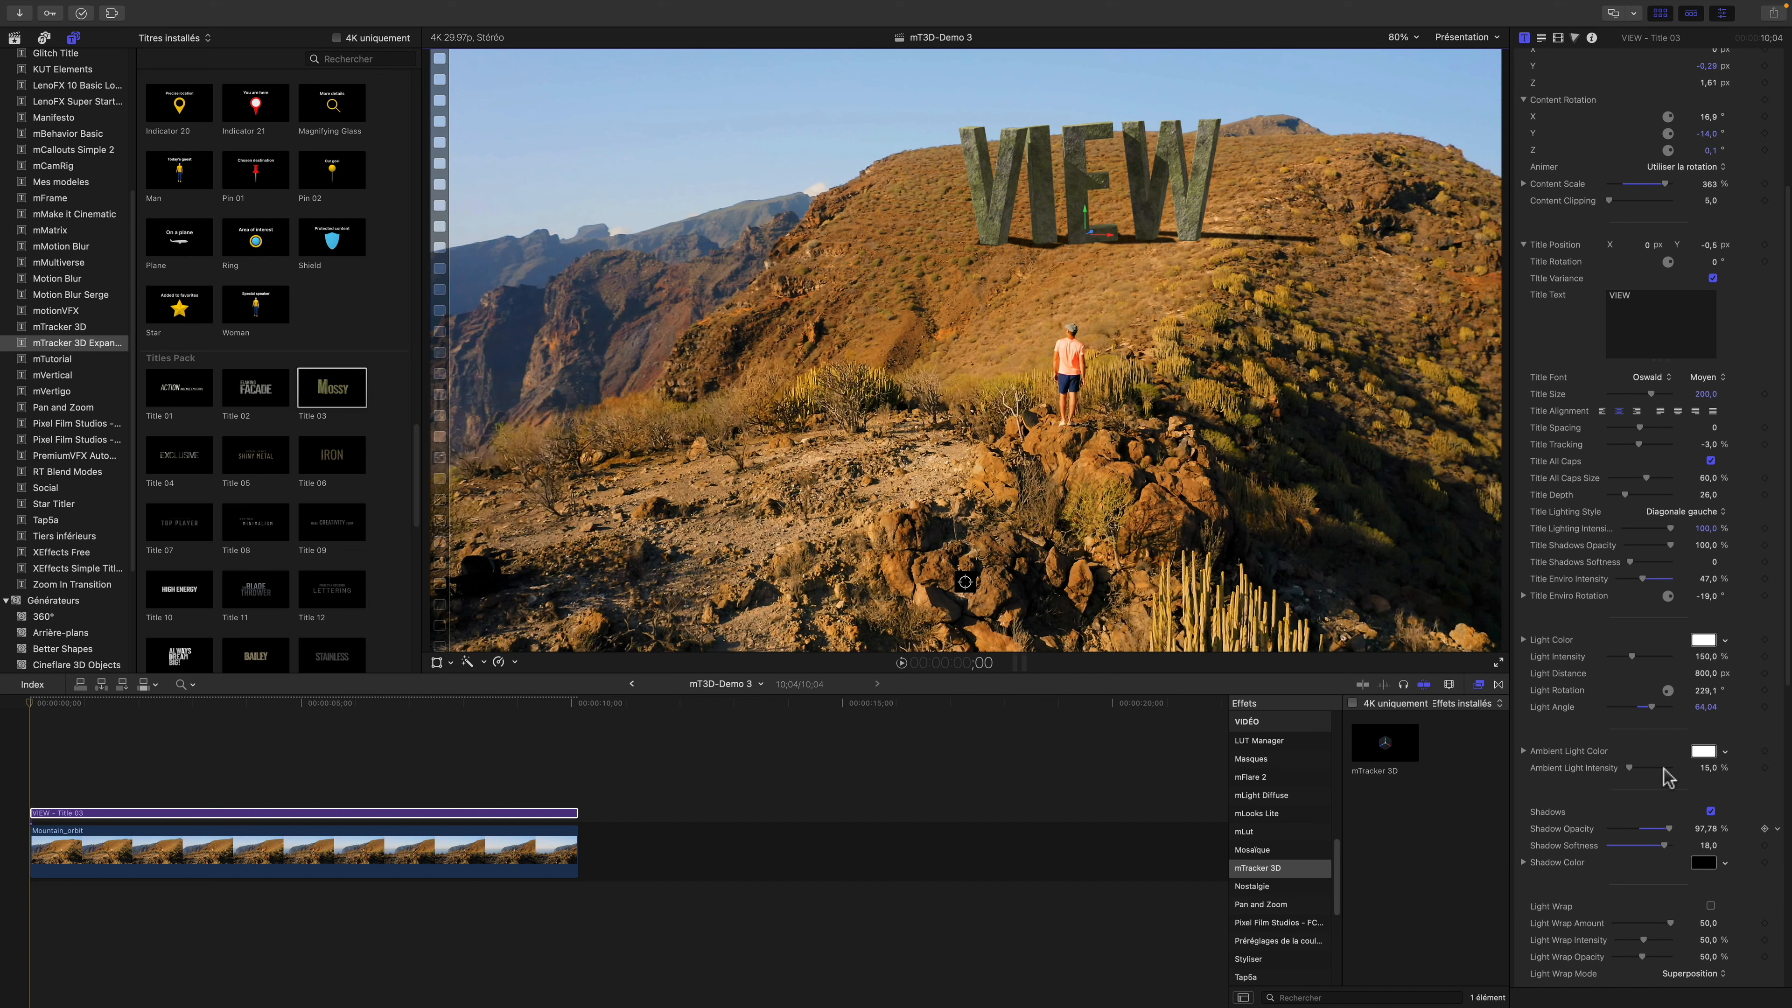
Give the title's light a pale warm orange color and set Ambient Light Intensity to 0 %
scroll(1651, 483, up, 5)
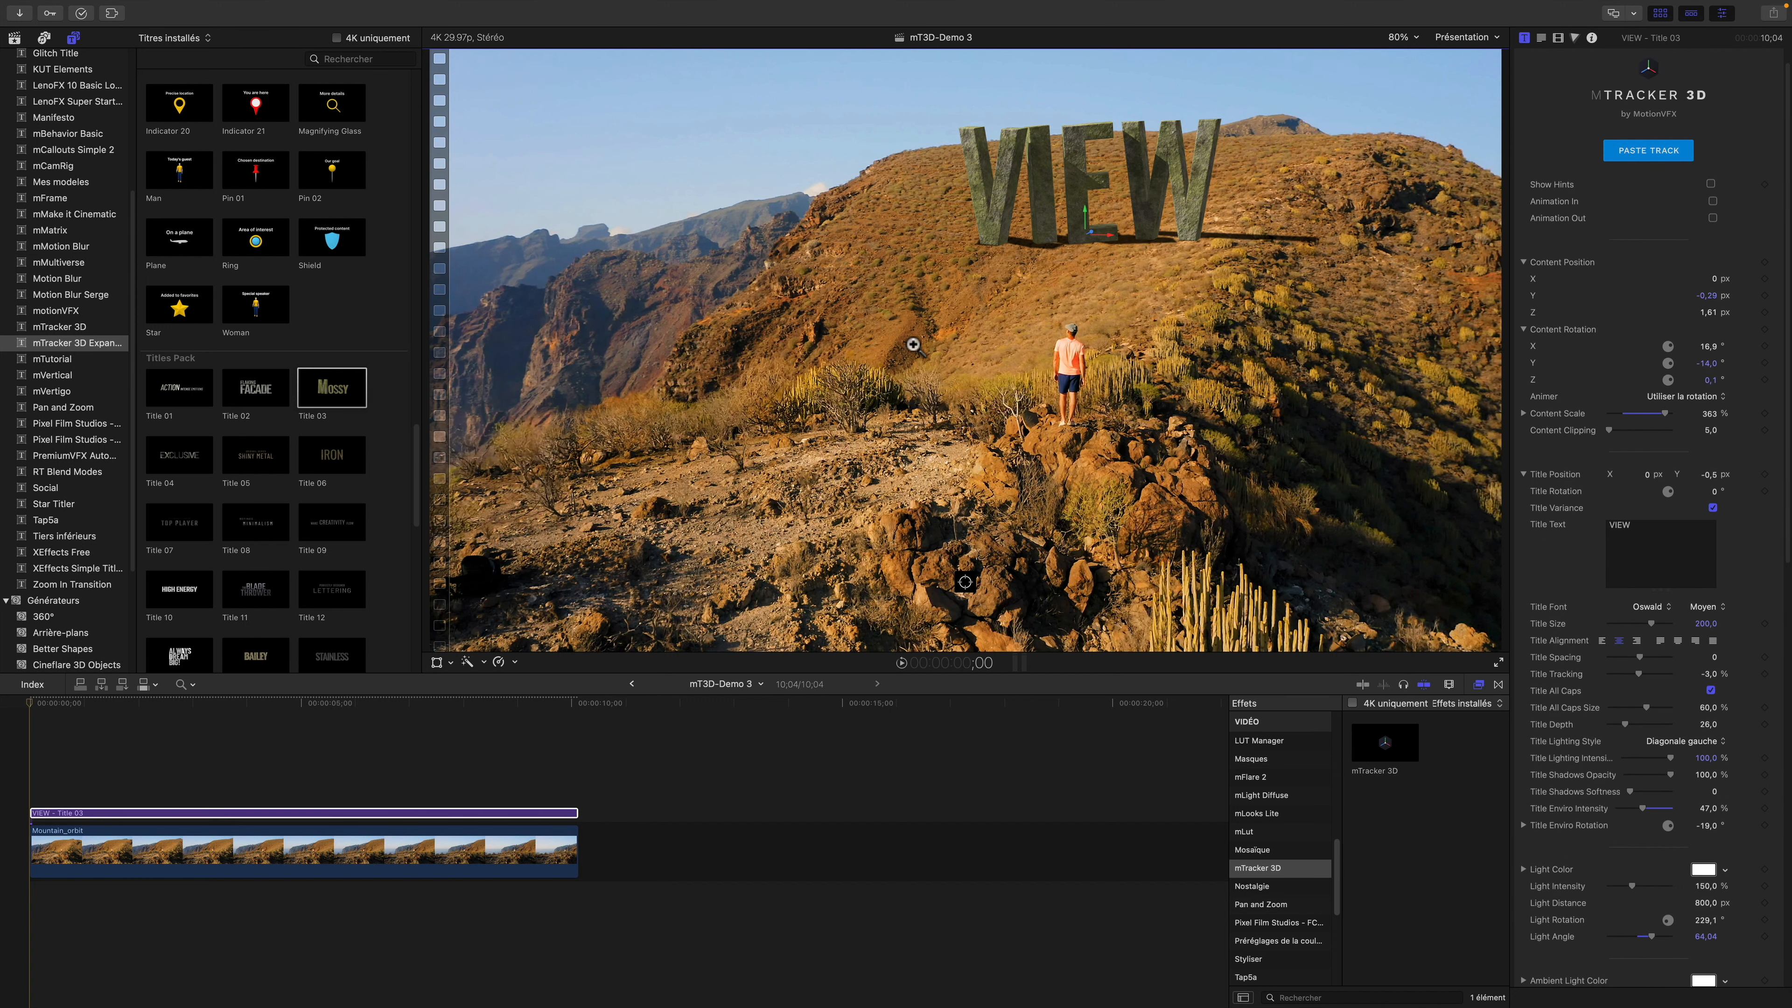
scroll(1578, 390, down, 5)
click(1703, 272)
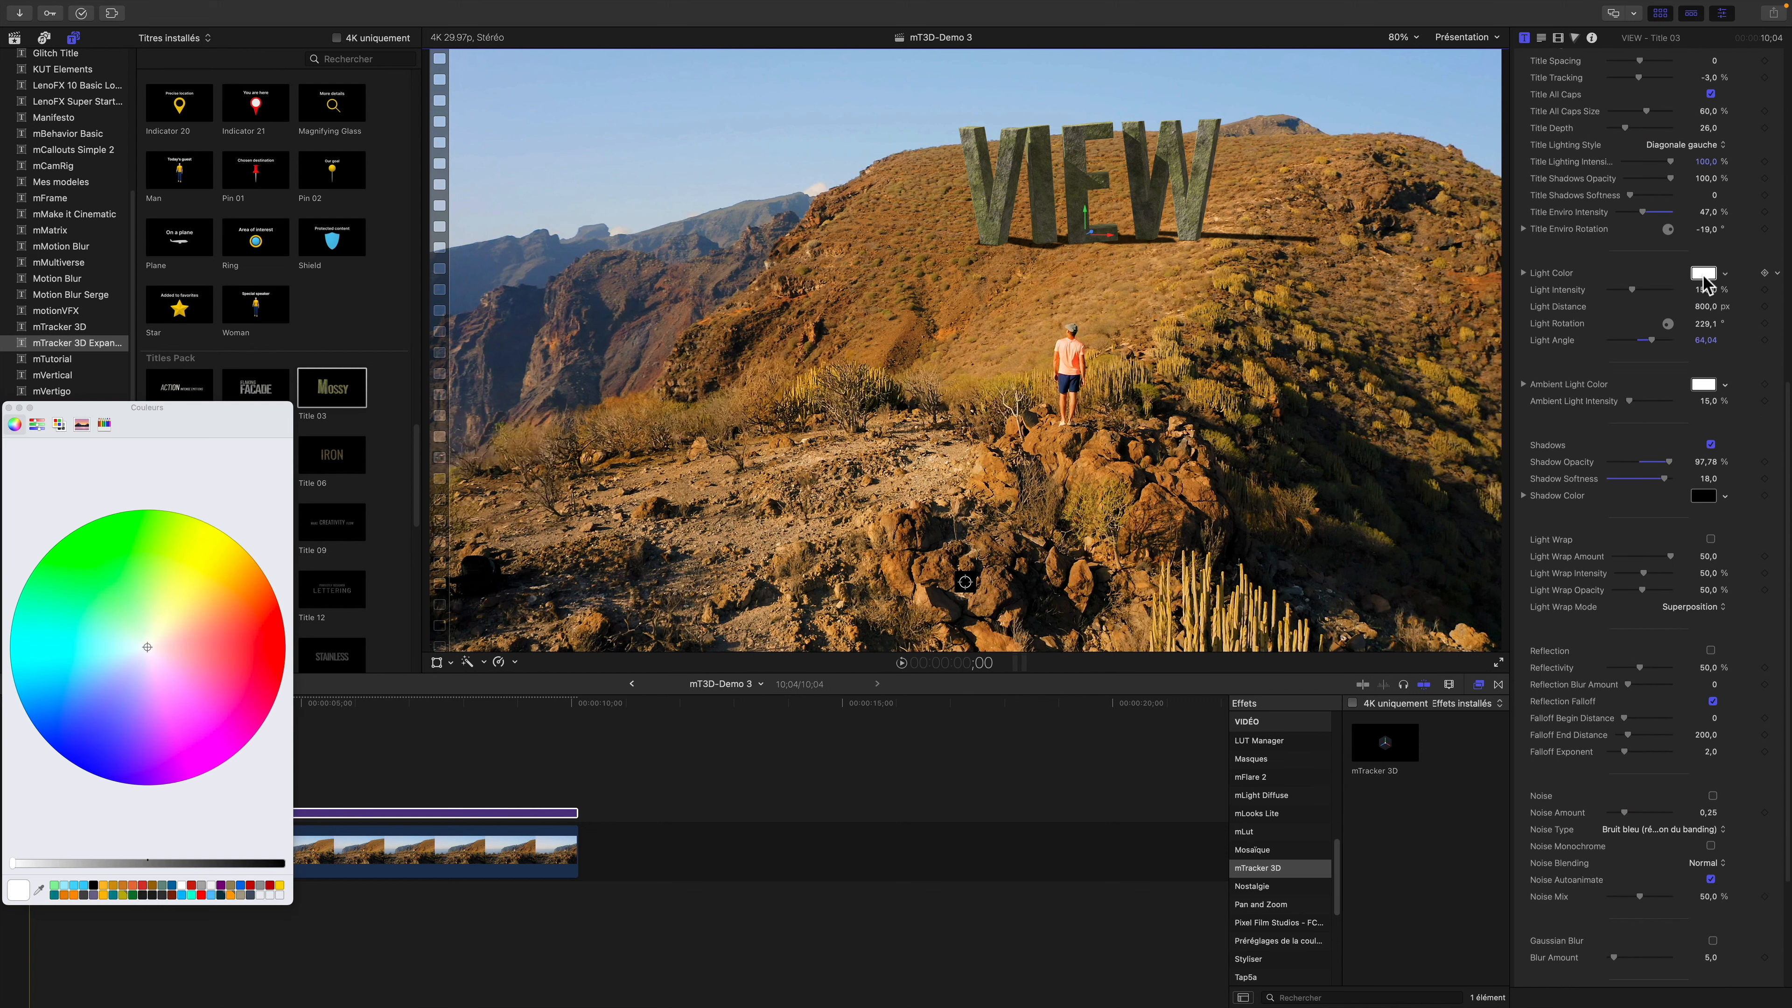
drag(164, 635, 190, 613)
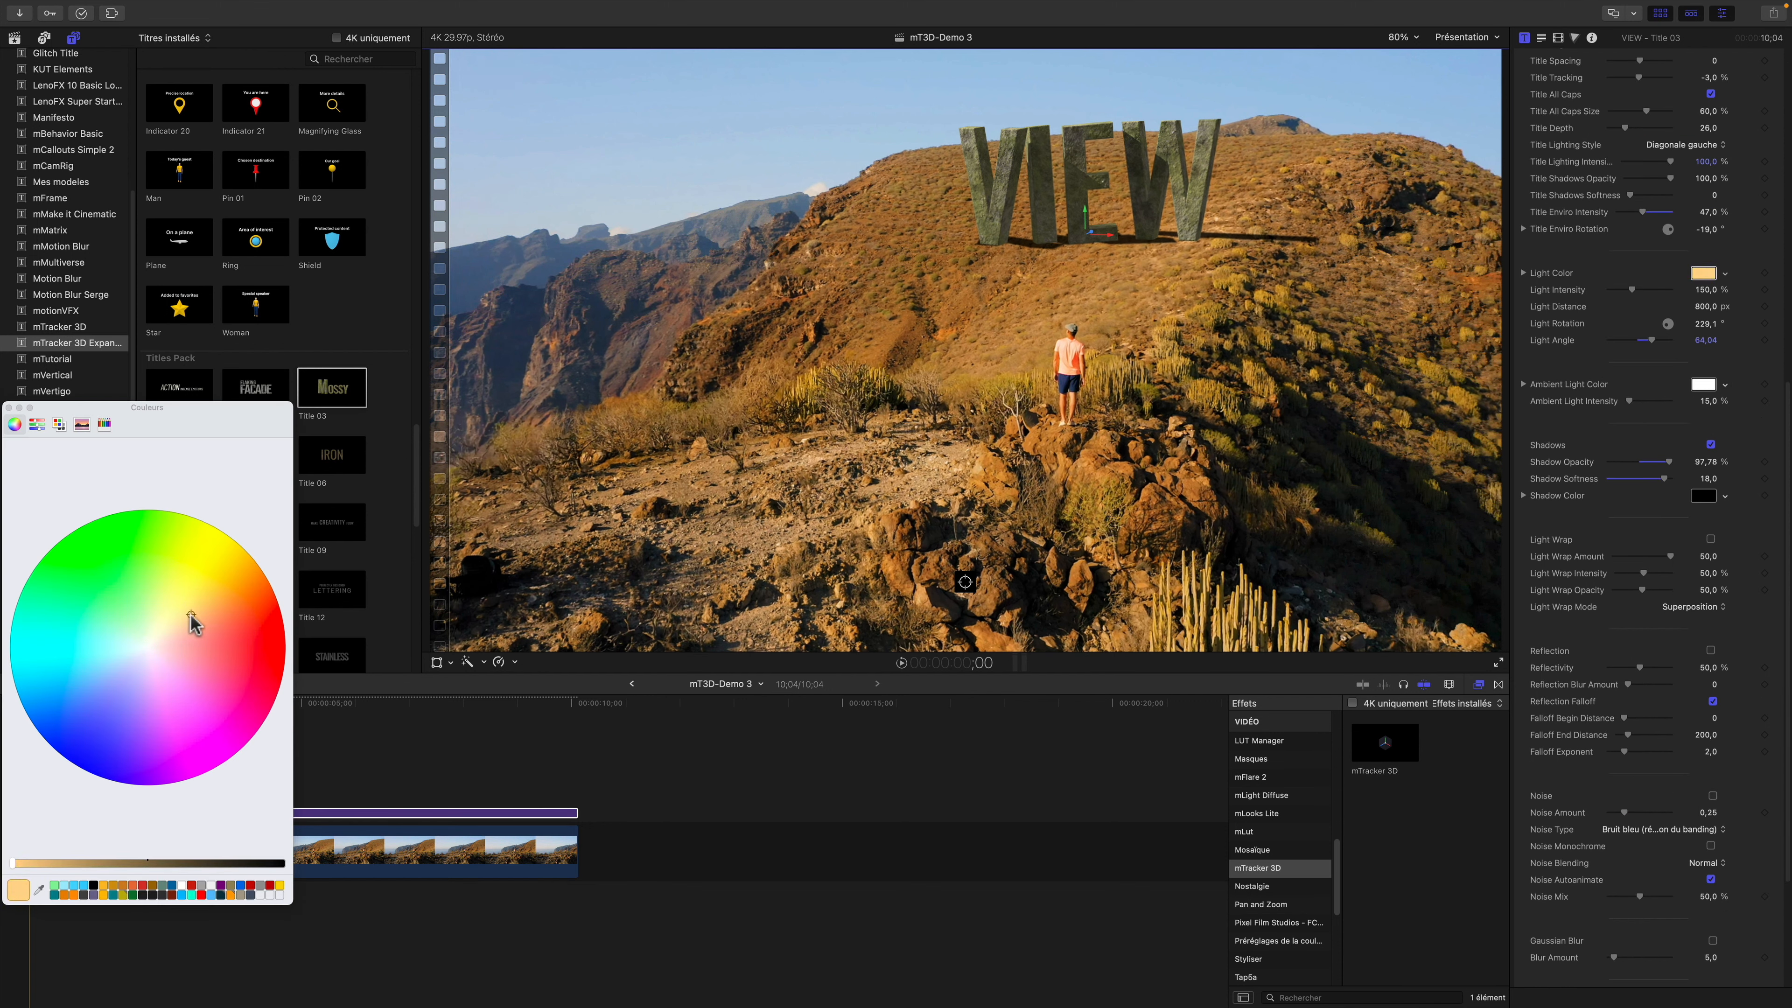
click(8, 407)
drag(1629, 401, 1615, 401)
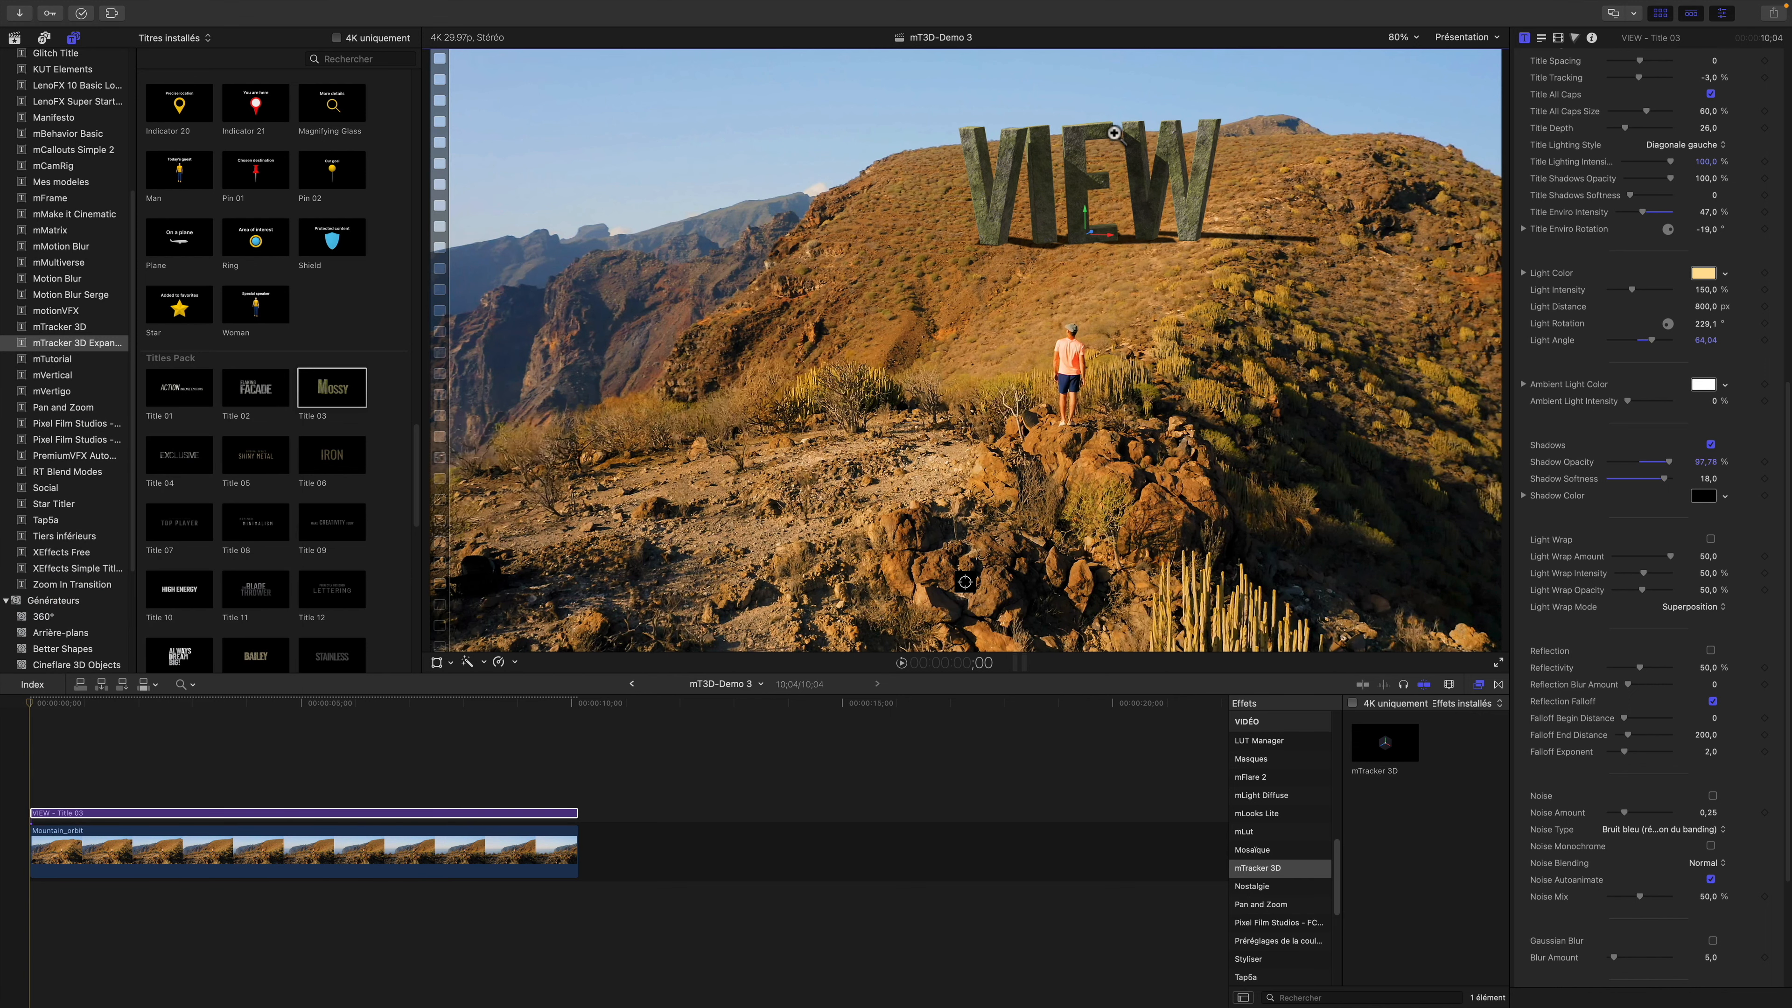
Turn on Light Wrap for the title and try out its intensity while viewing the letters close up
click(1107, 142)
click(1106, 151)
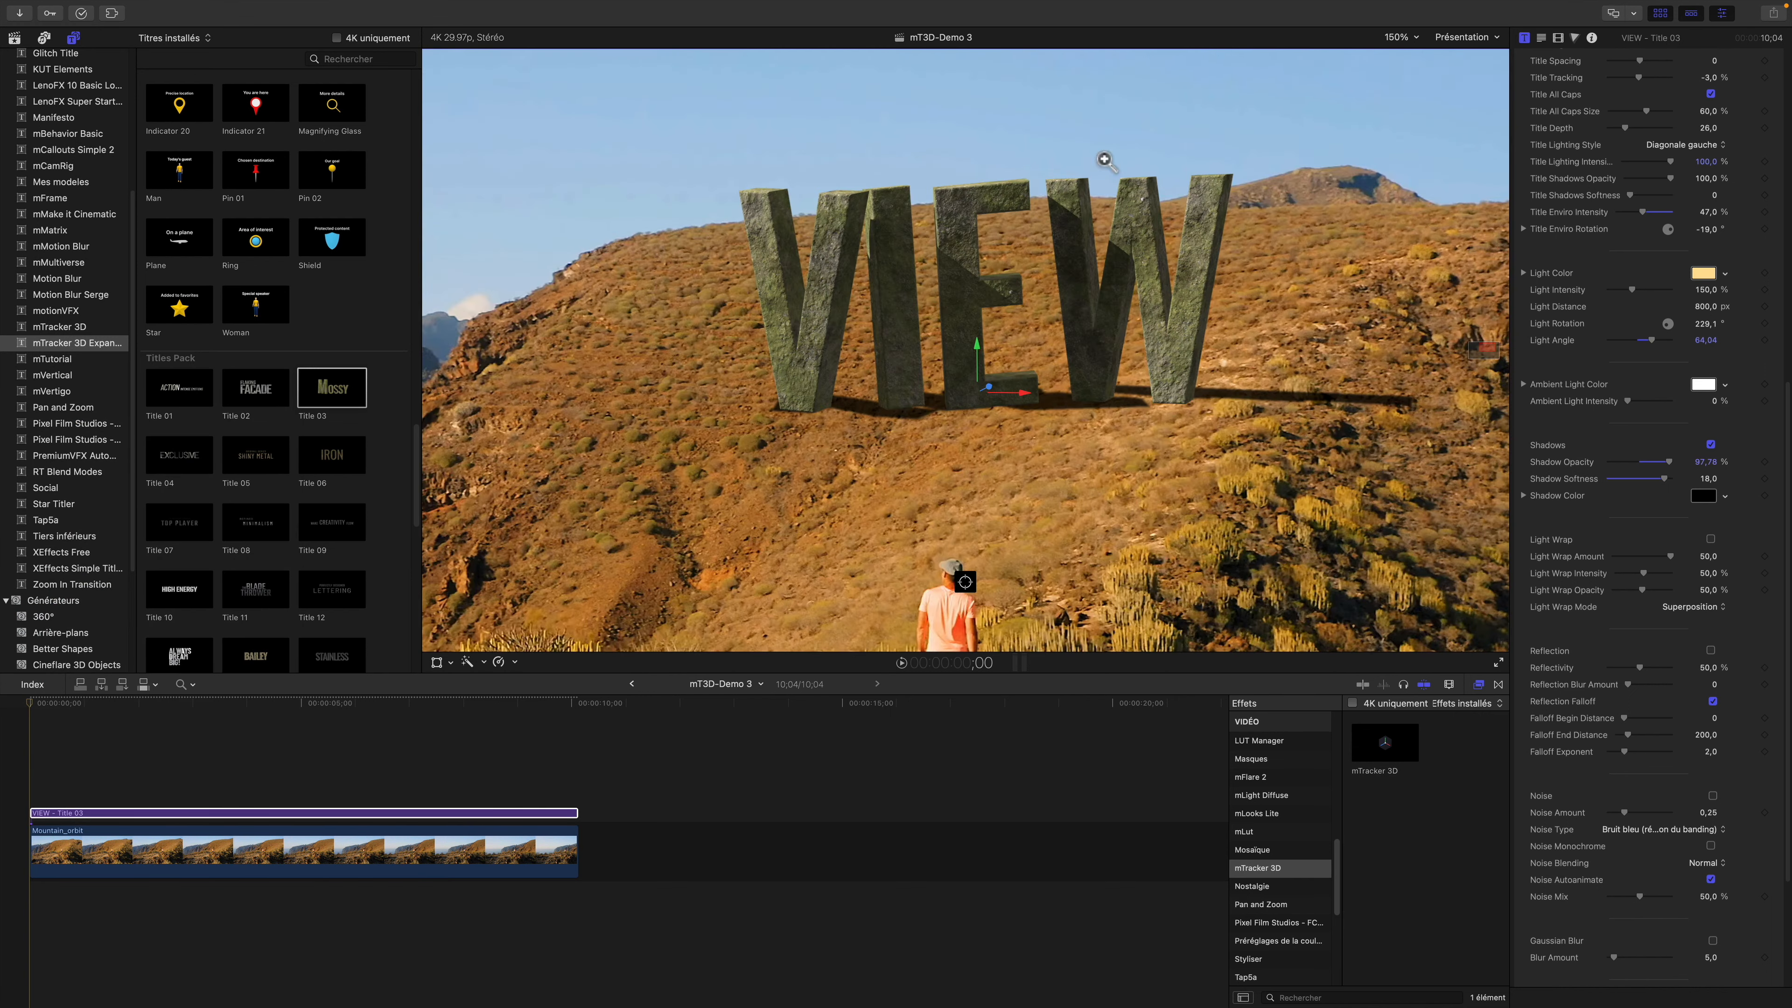
click(1105, 160)
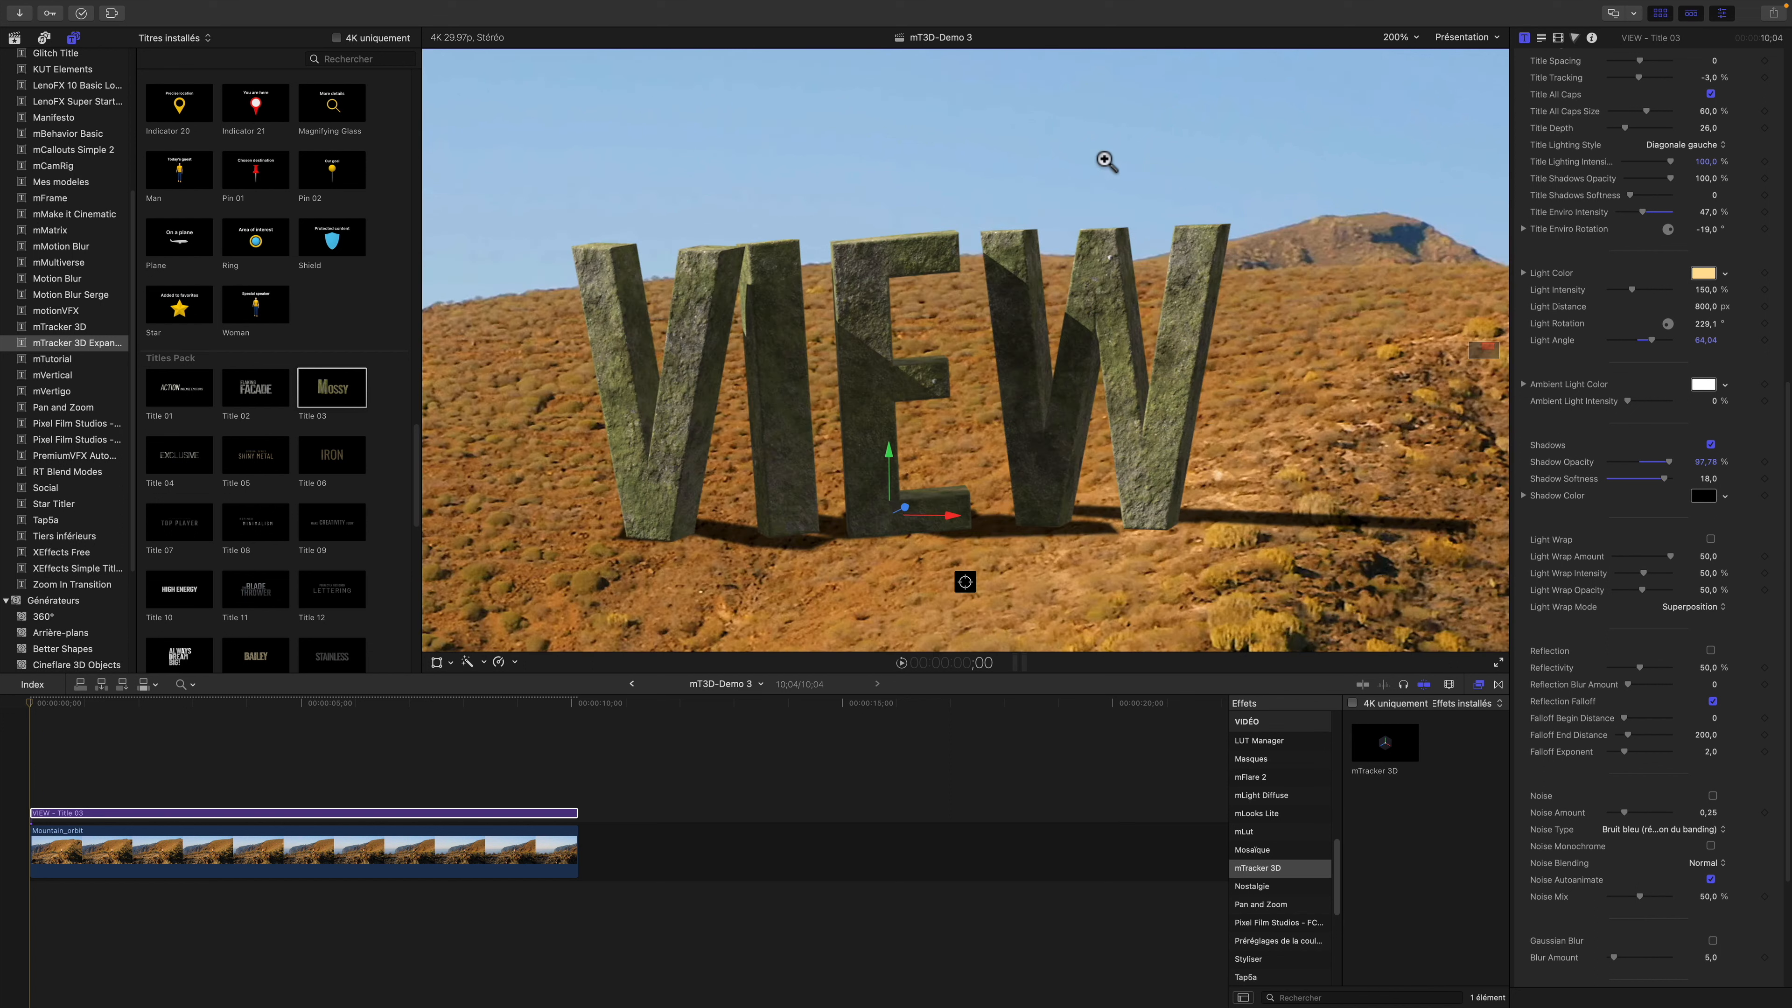
click(1710, 541)
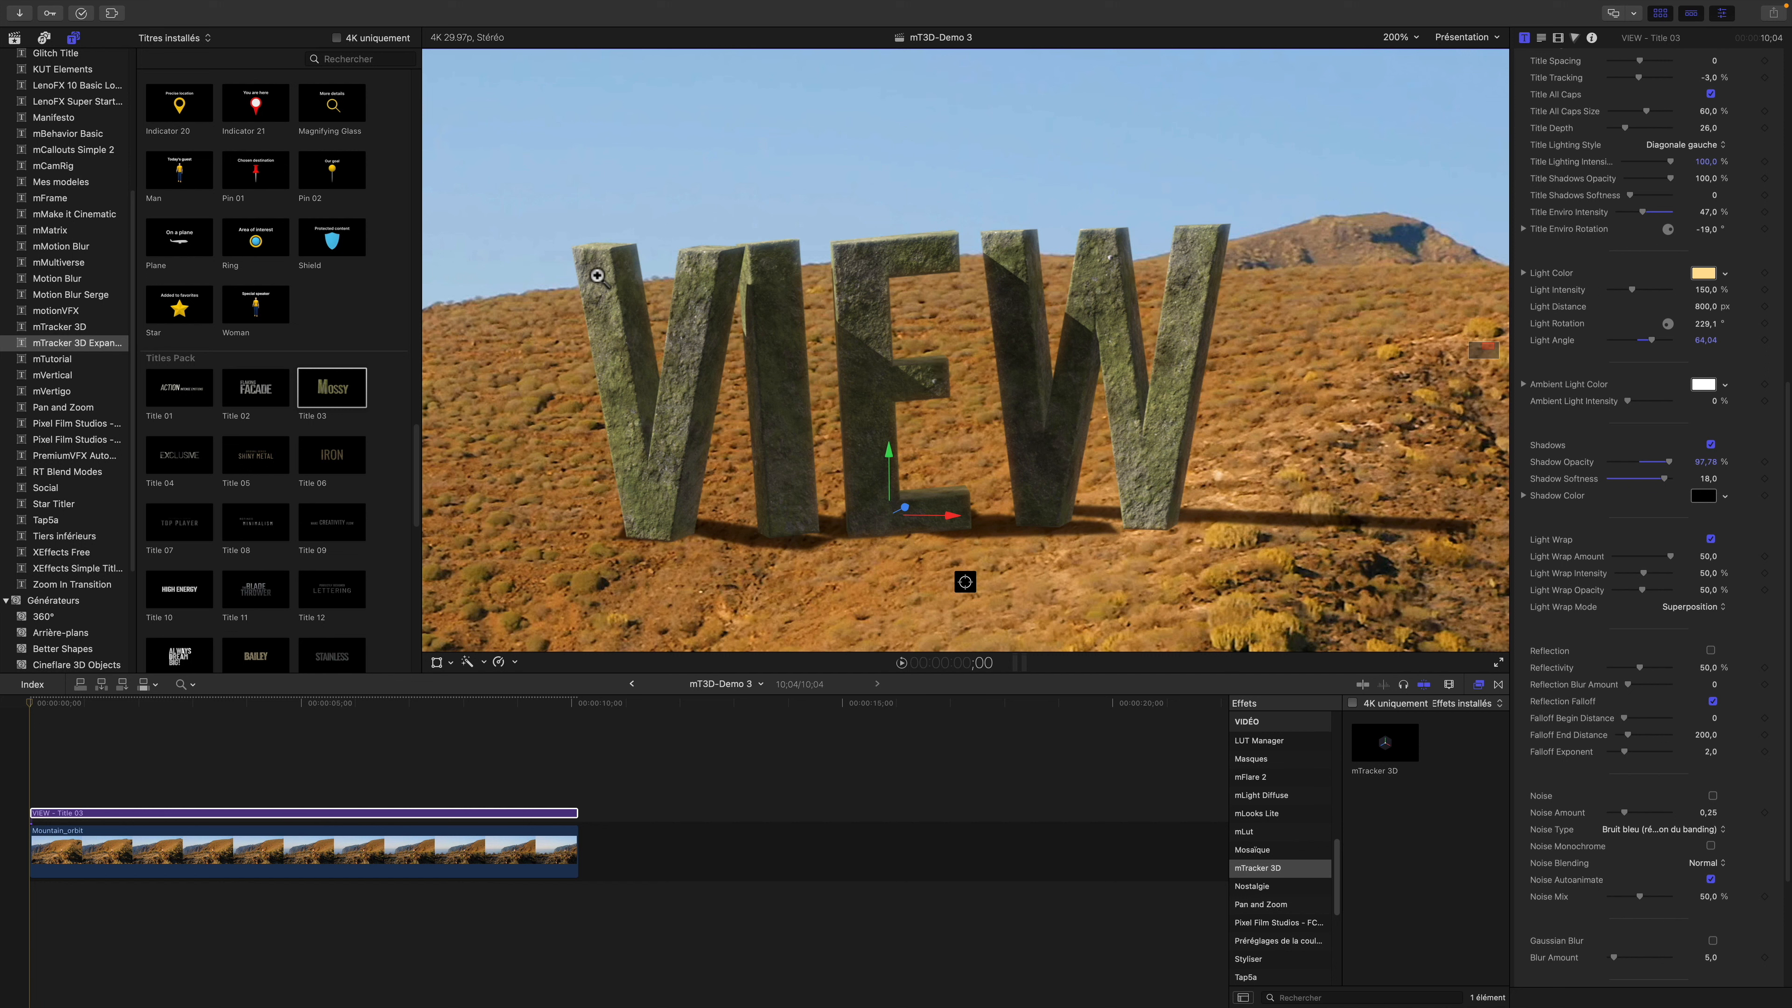
drag(1645, 574, 1663, 555)
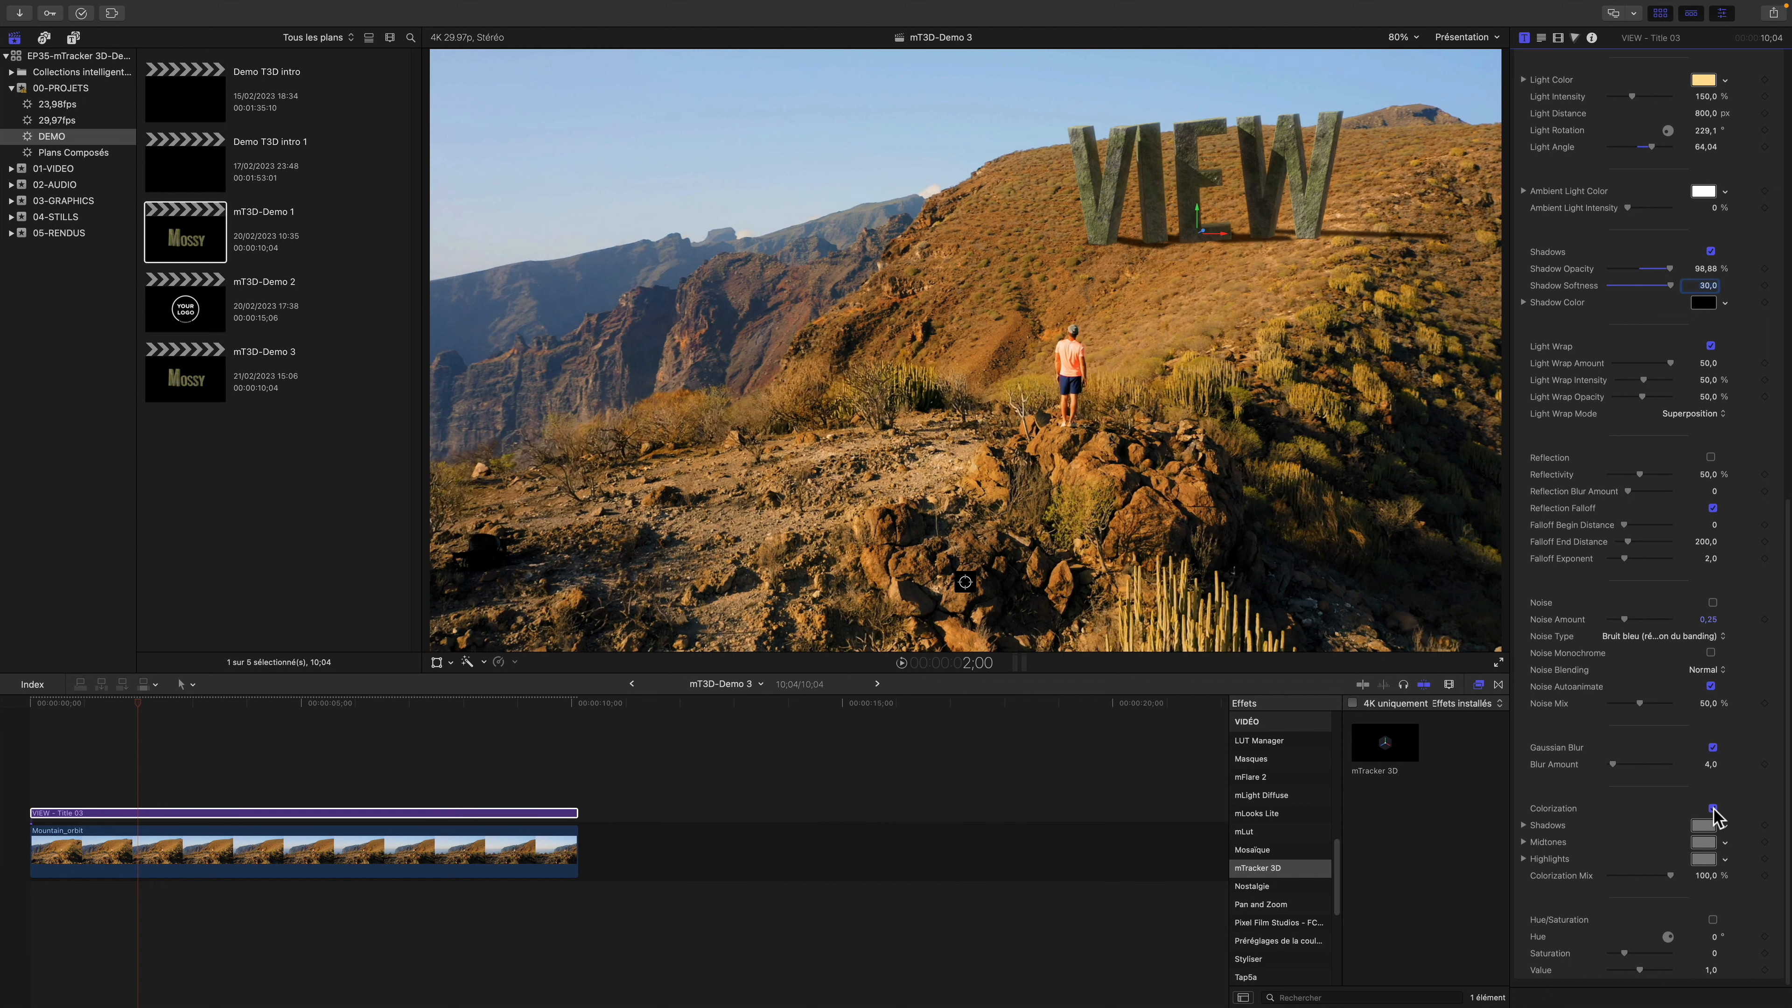
Sample the Colorization shadows, midtones and highlights from the rocks, vegetation and hillside, and set Colorization Mix to 36,57 %
click(1704, 825)
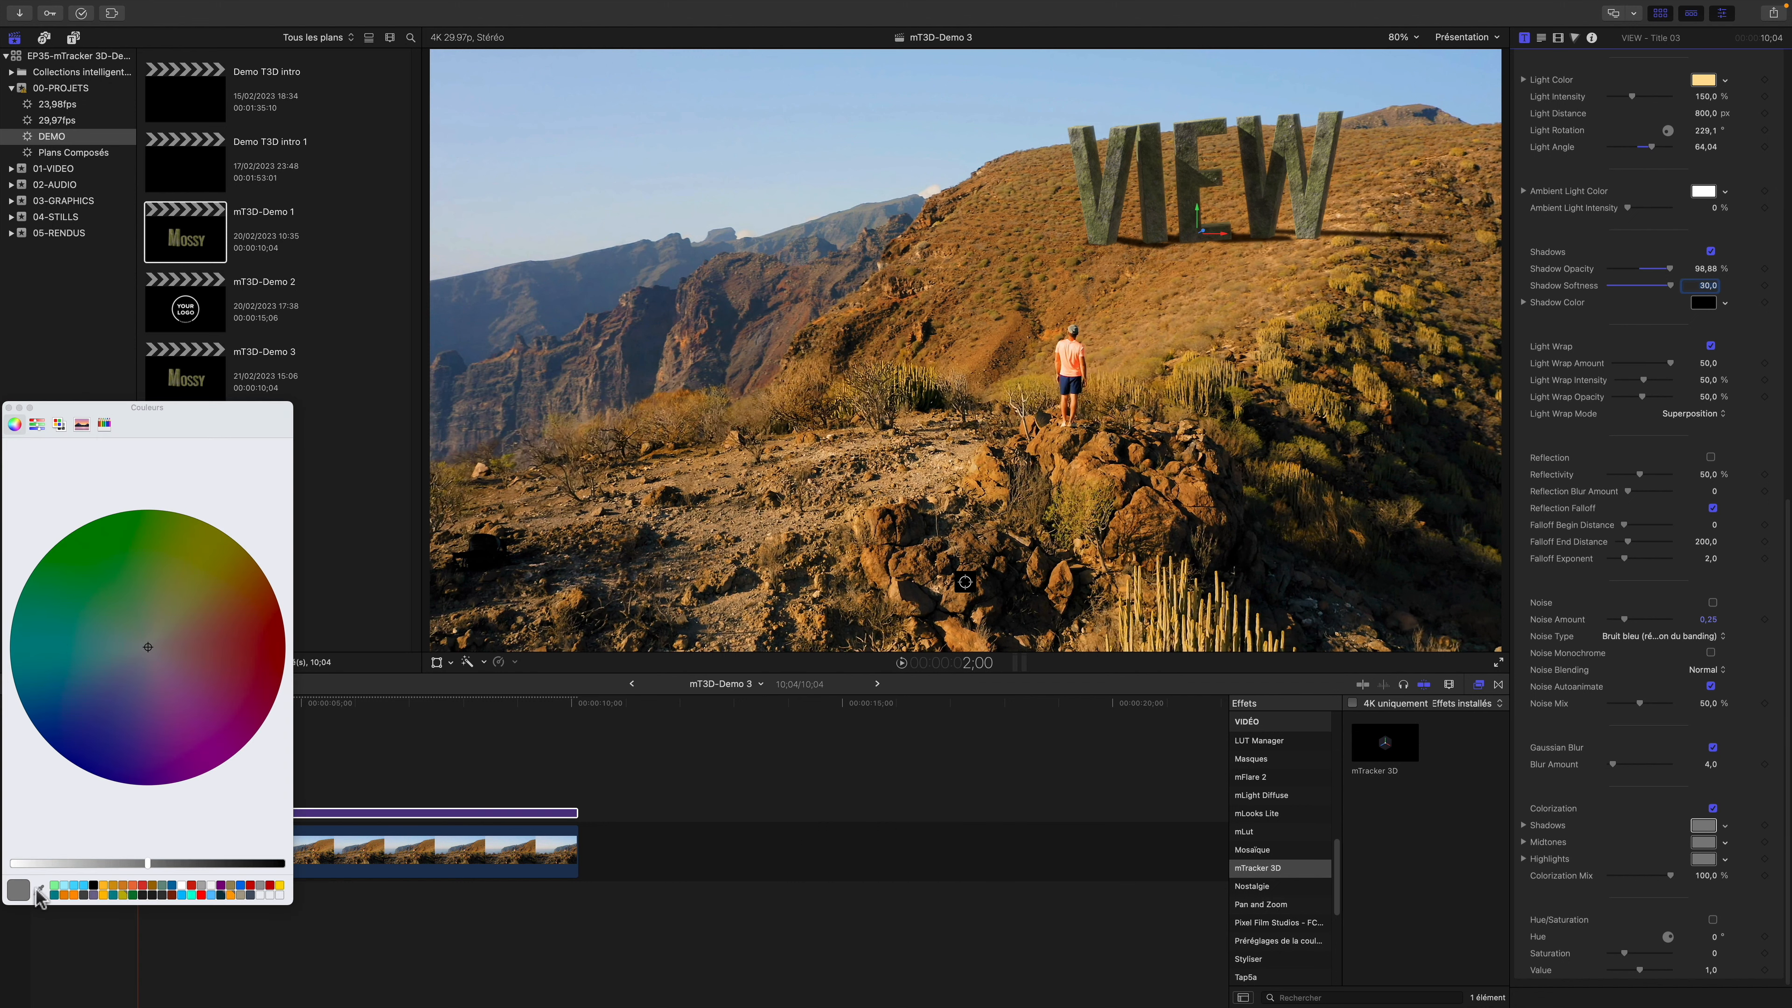
click(39, 891)
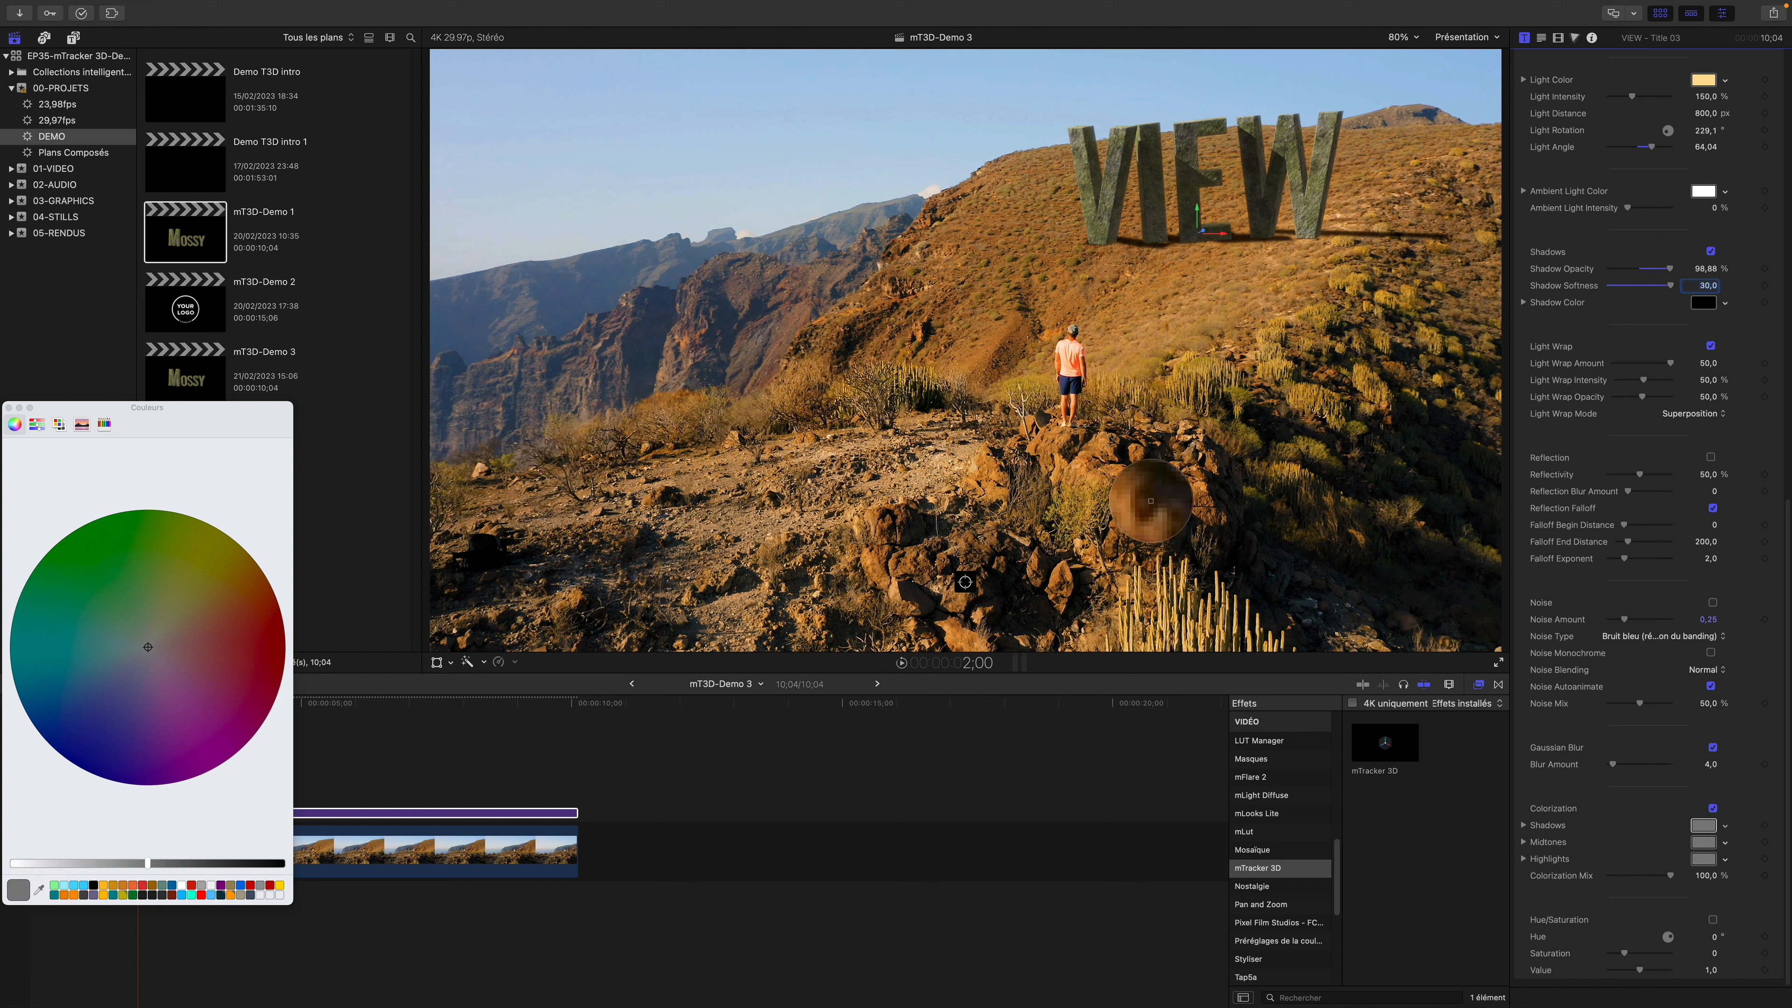
click(1151, 500)
click(1704, 842)
click(38, 890)
click(1010, 378)
click(1703, 859)
click(39, 891)
click(1162, 362)
drag(1670, 876, 1639, 877)
click(8, 407)
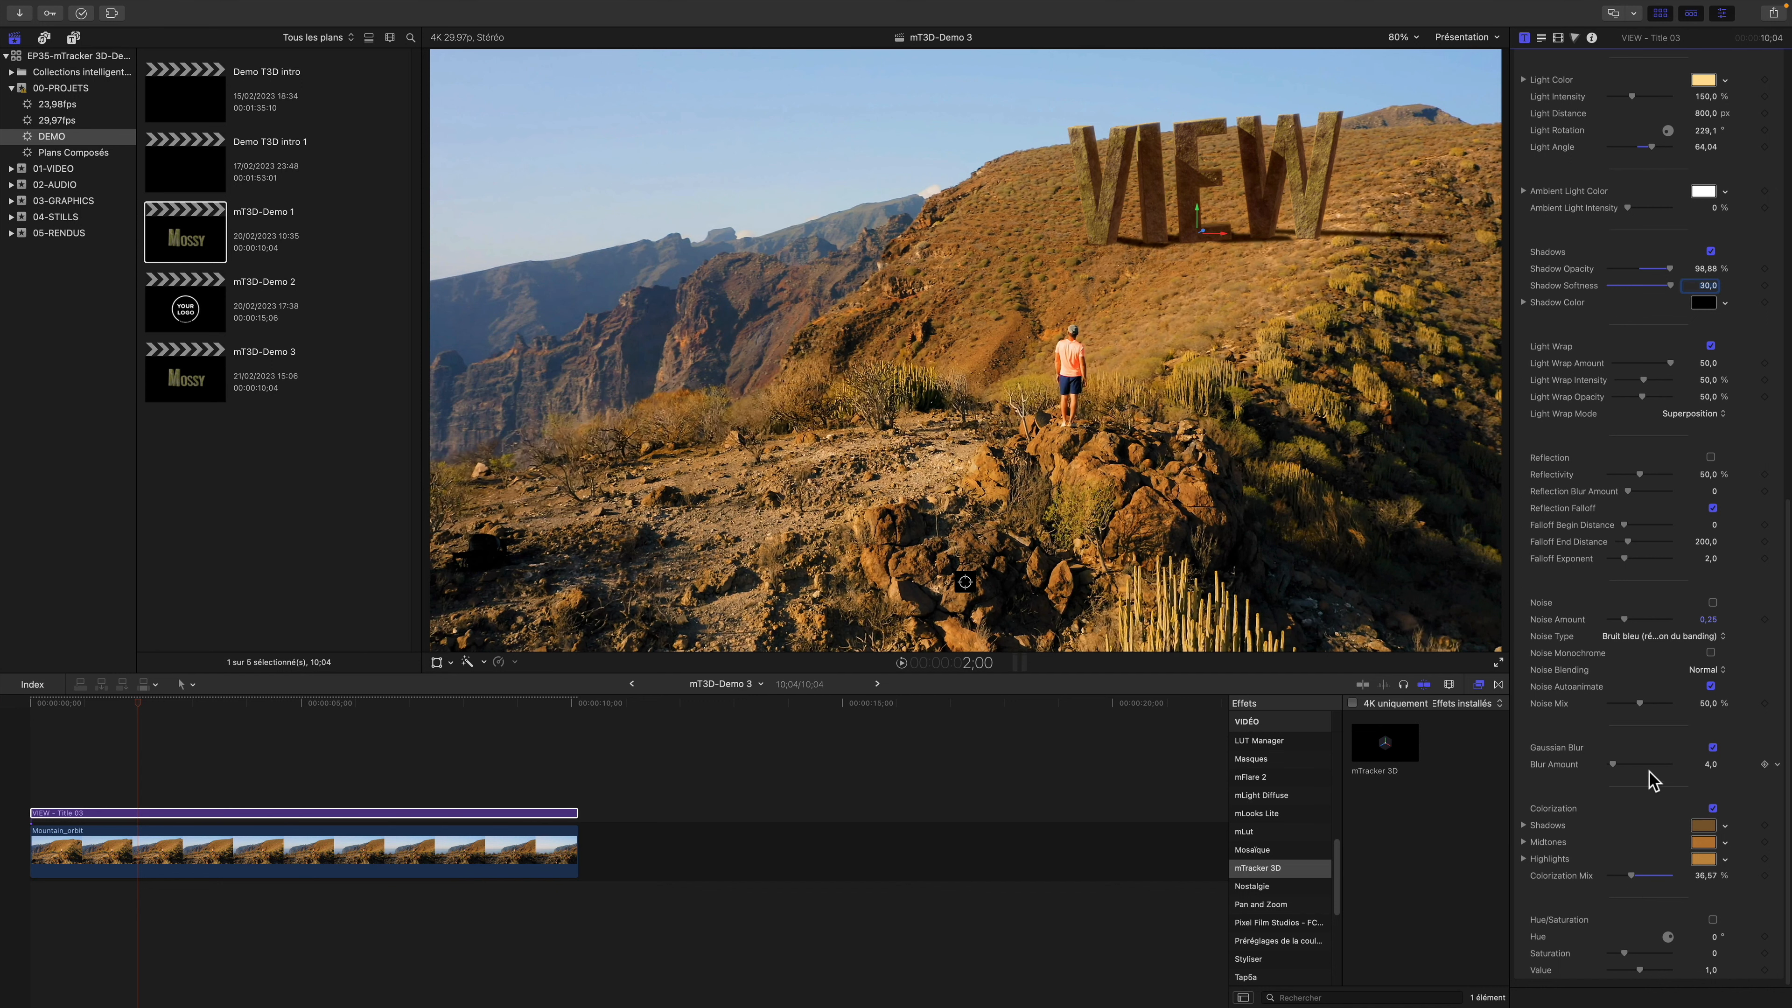
Turn on Hue/Saturation for the title with Saturation at -0,07
scroll(1655, 773, down, 2)
click(1713, 920)
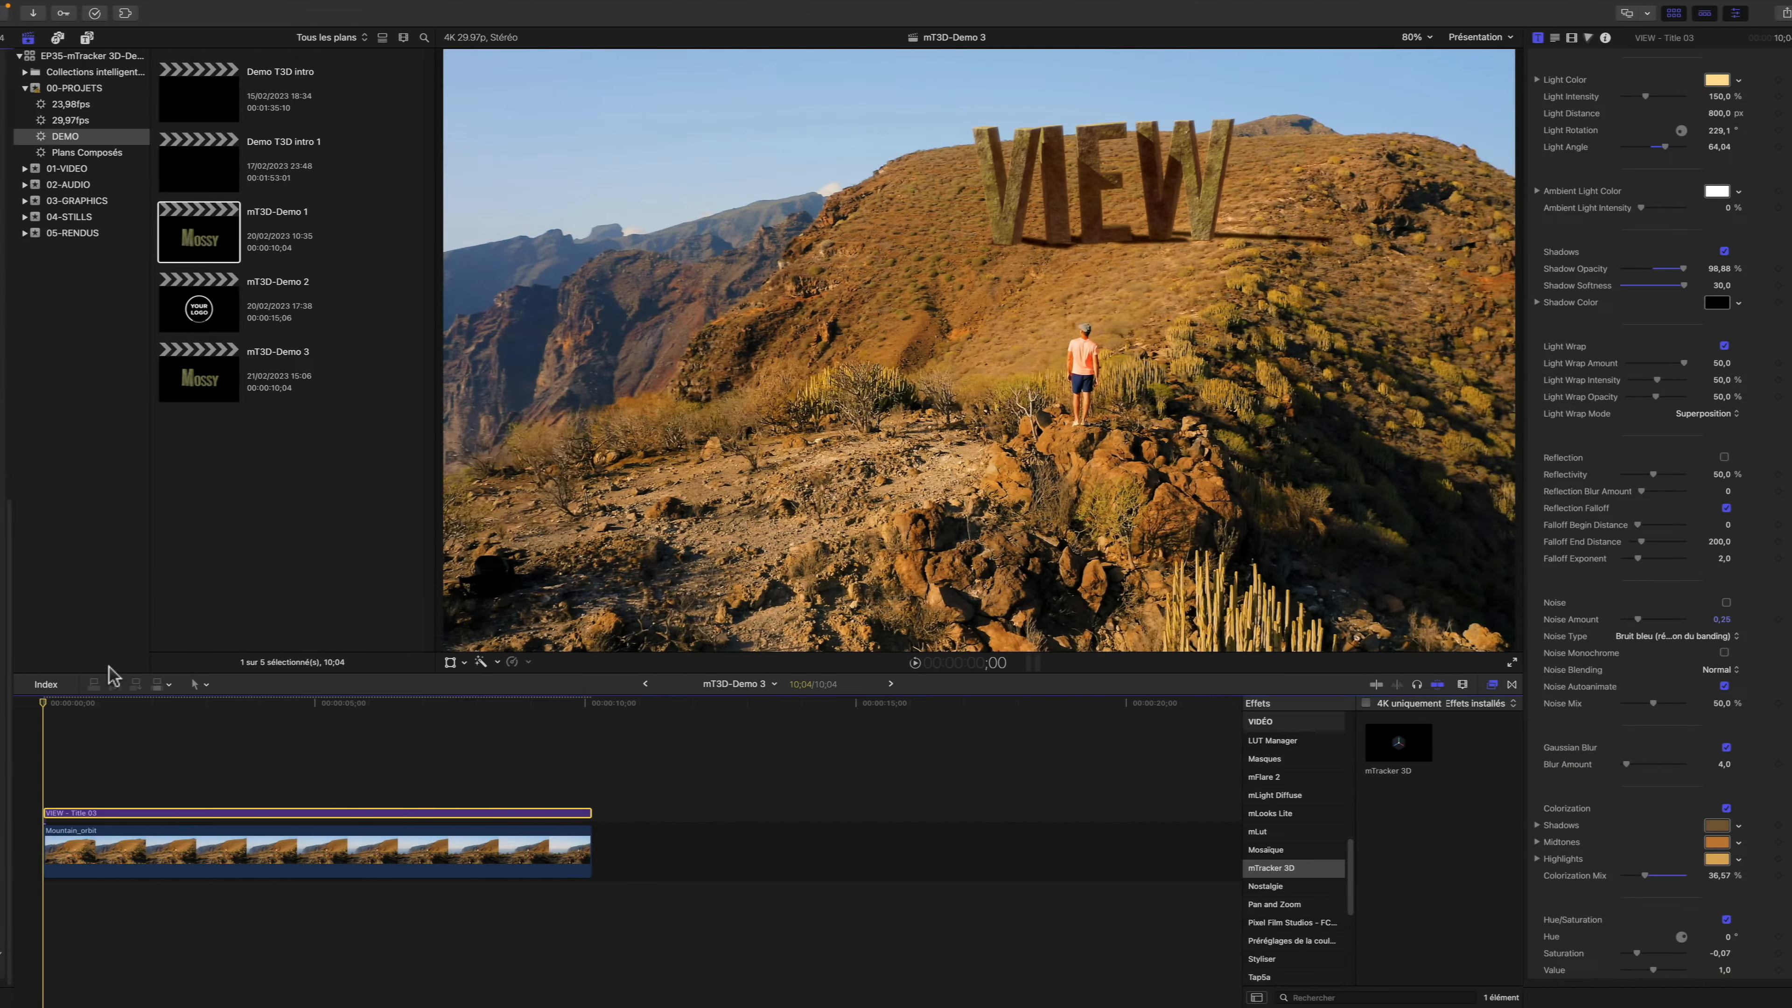
Play and scrub through the shot from its start to check how the VIEW title holds on the hill
key(Home)
key(space)
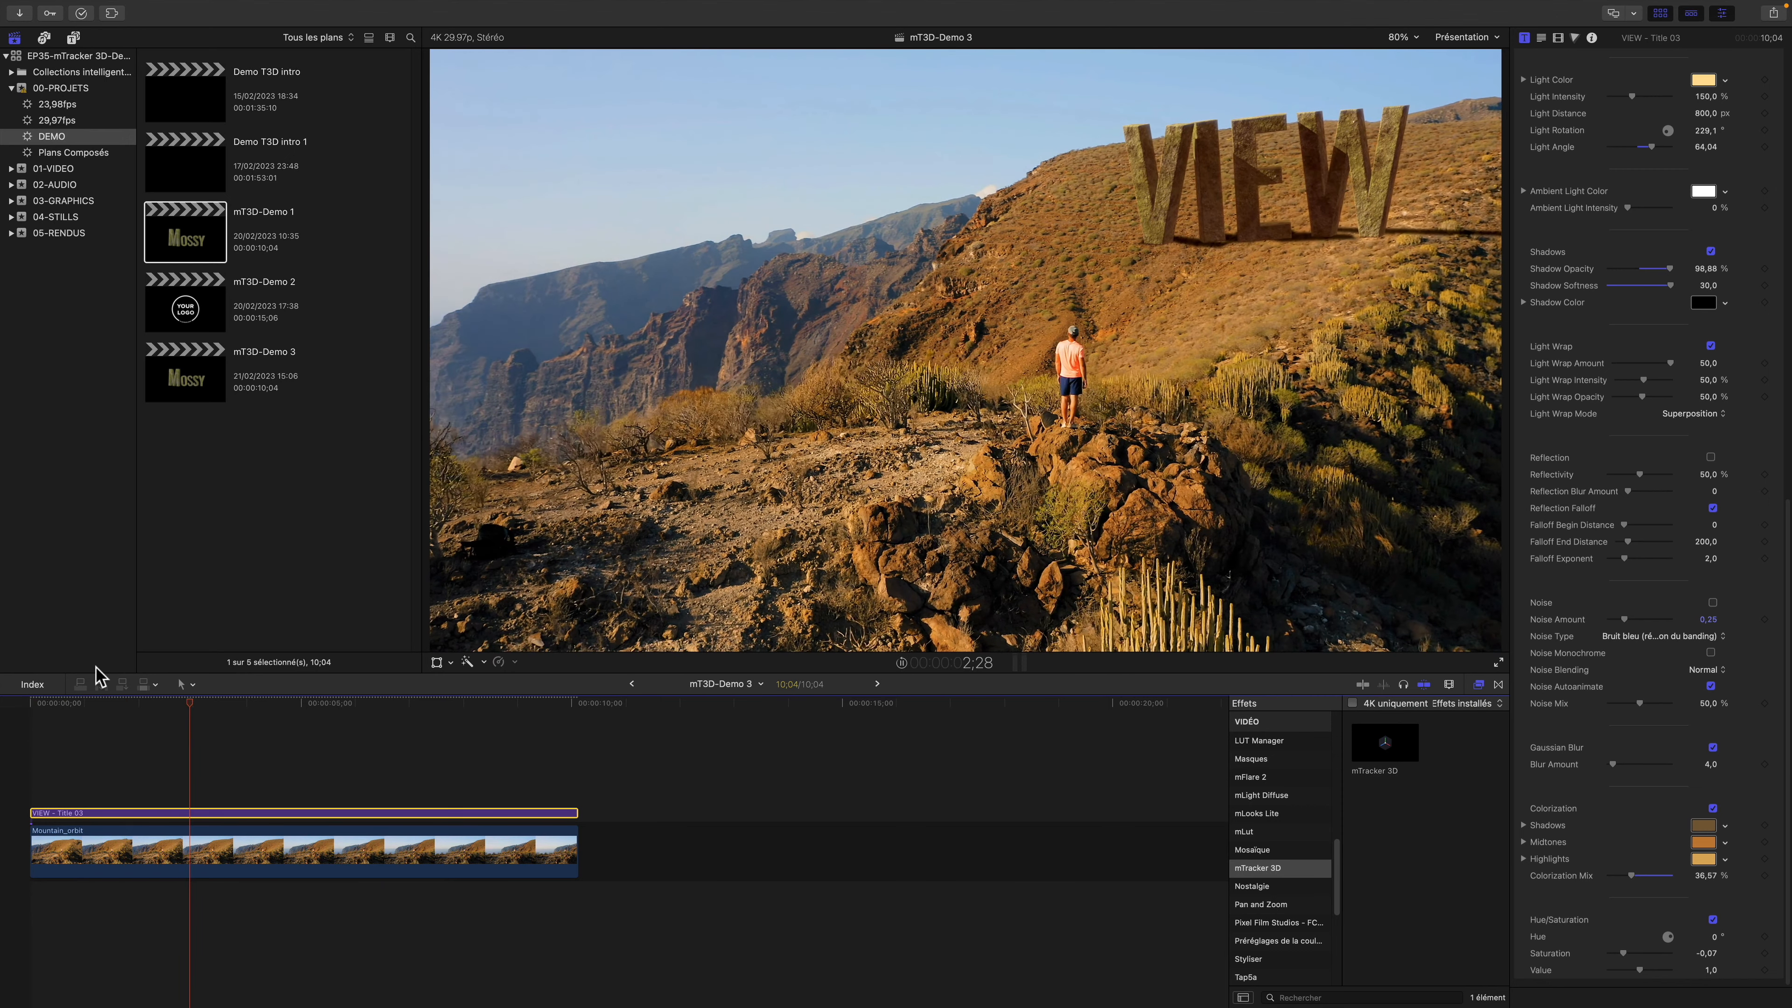
drag(209, 705, 16, 679)
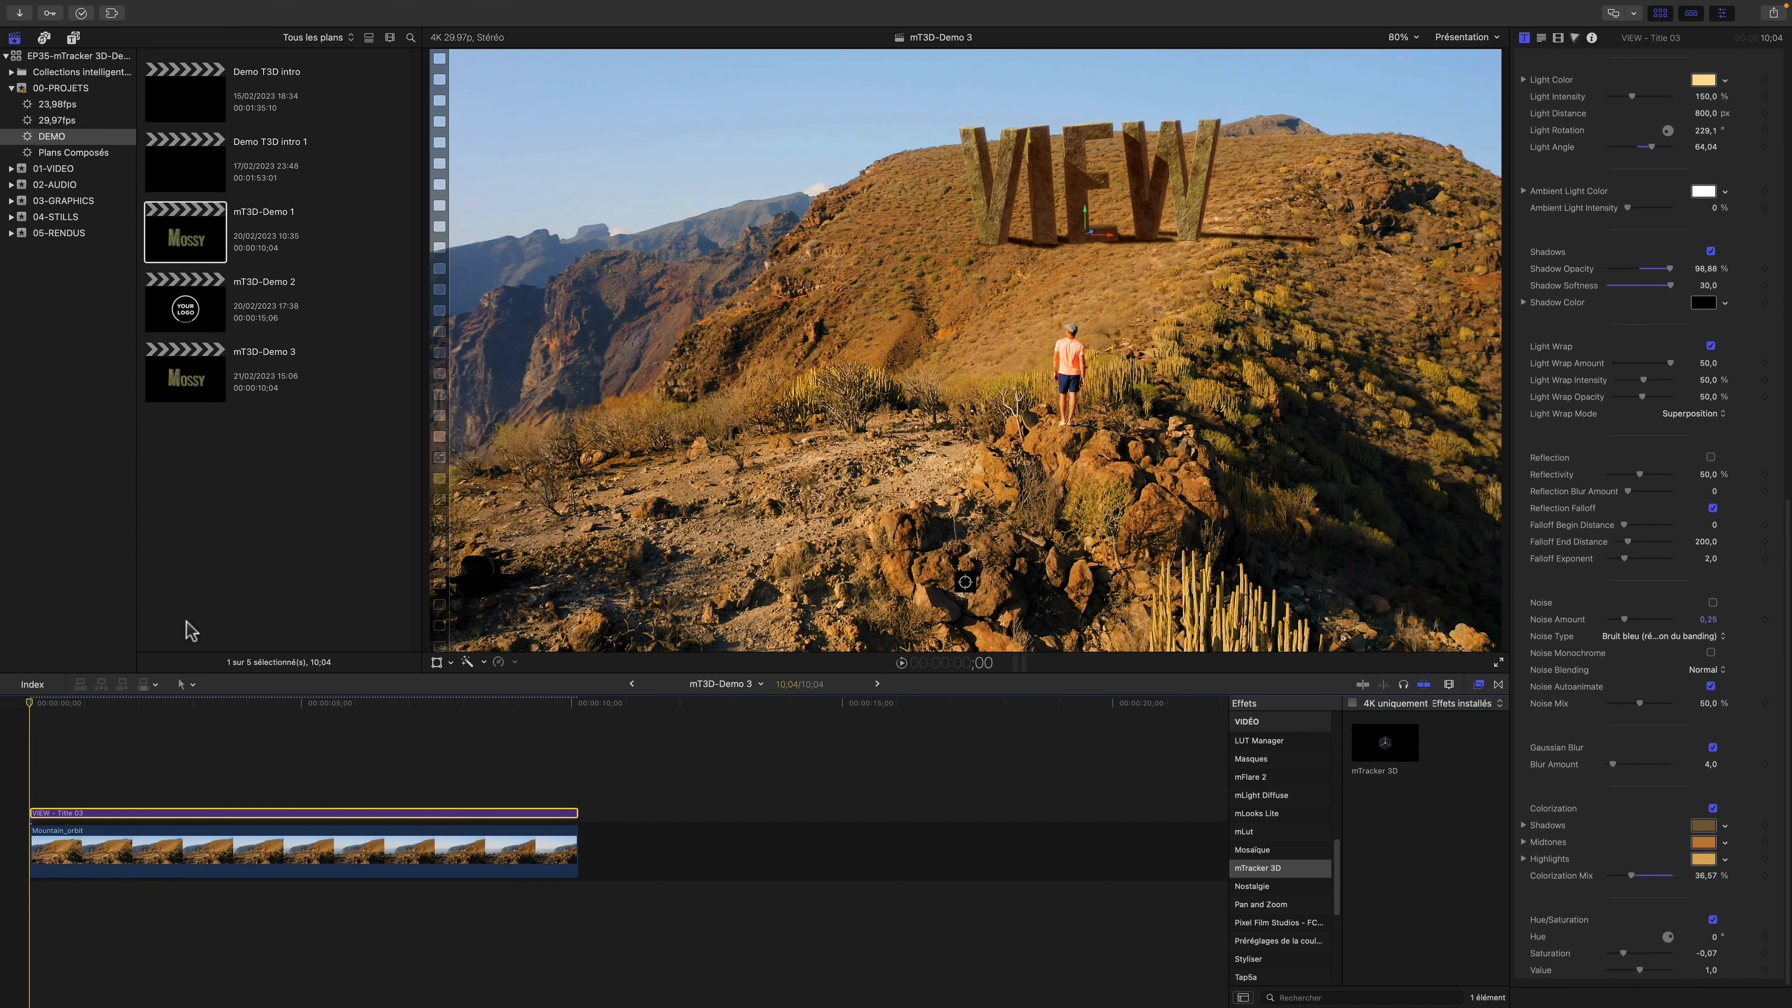
drag(44, 699, 508, 712)
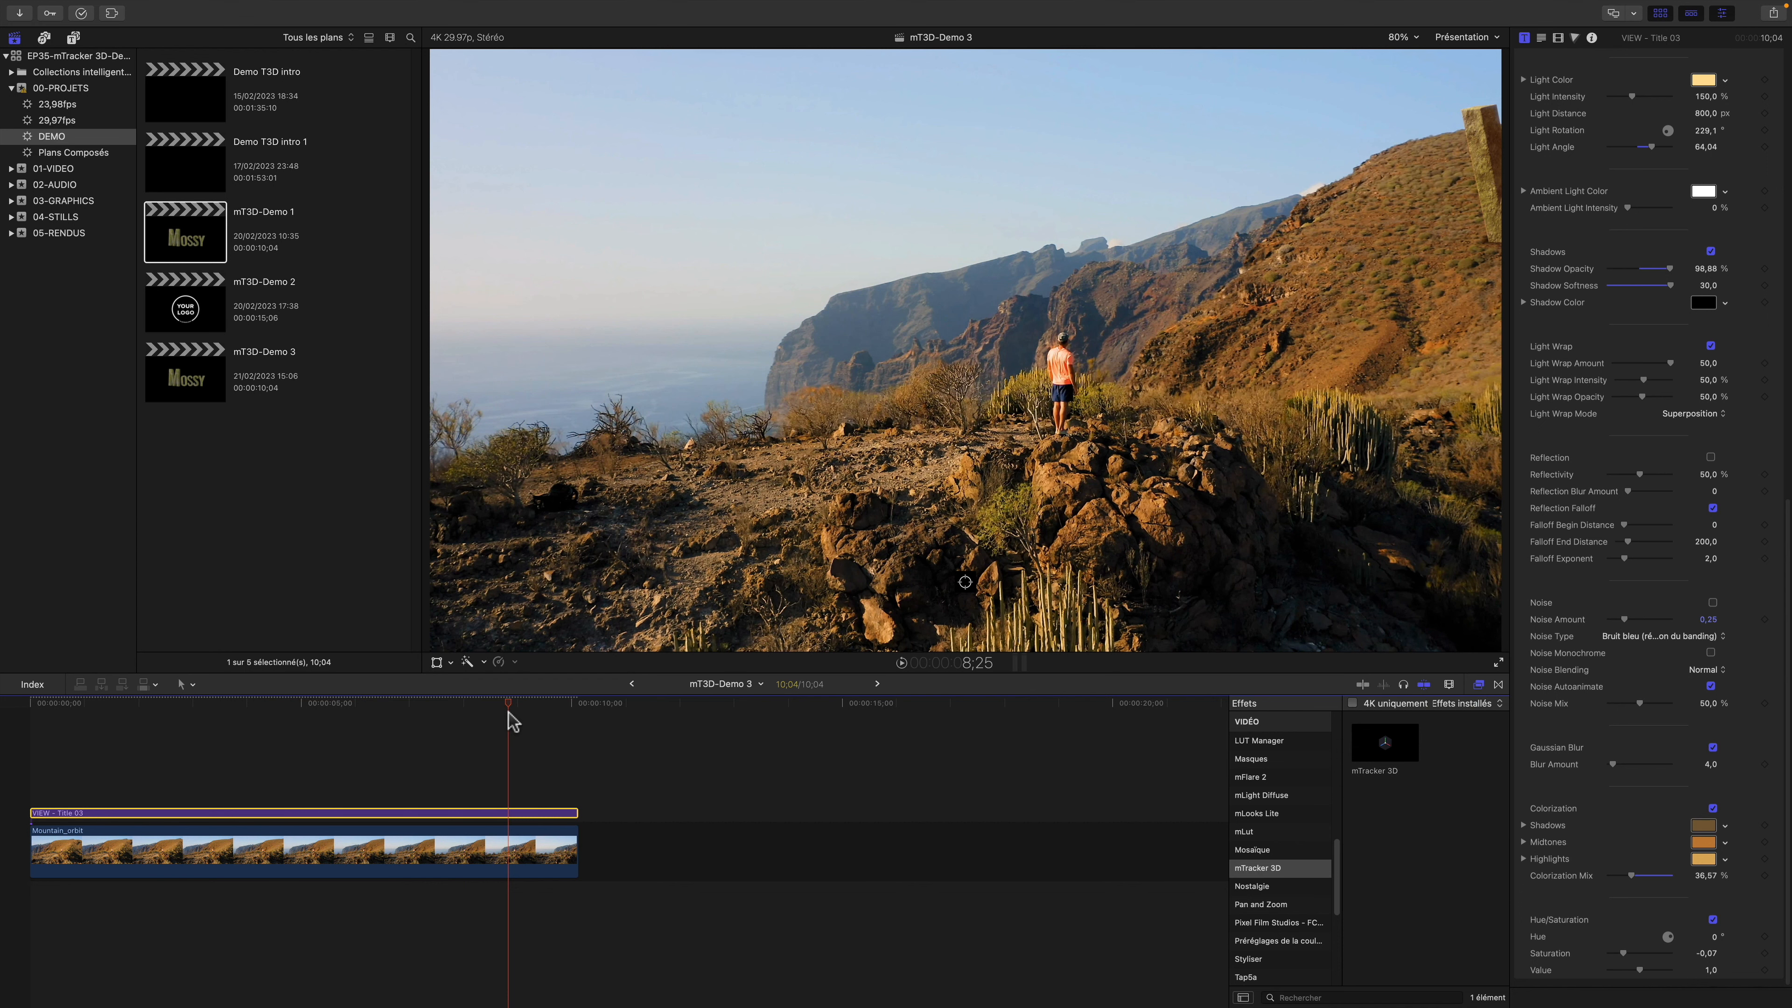
drag(512, 720, 9, 706)
Combine the VIEW title and the Mountain_orbit clip into a compound clip named mT3D-Demo 3 Plan
drag(663, 761, 285, 891)
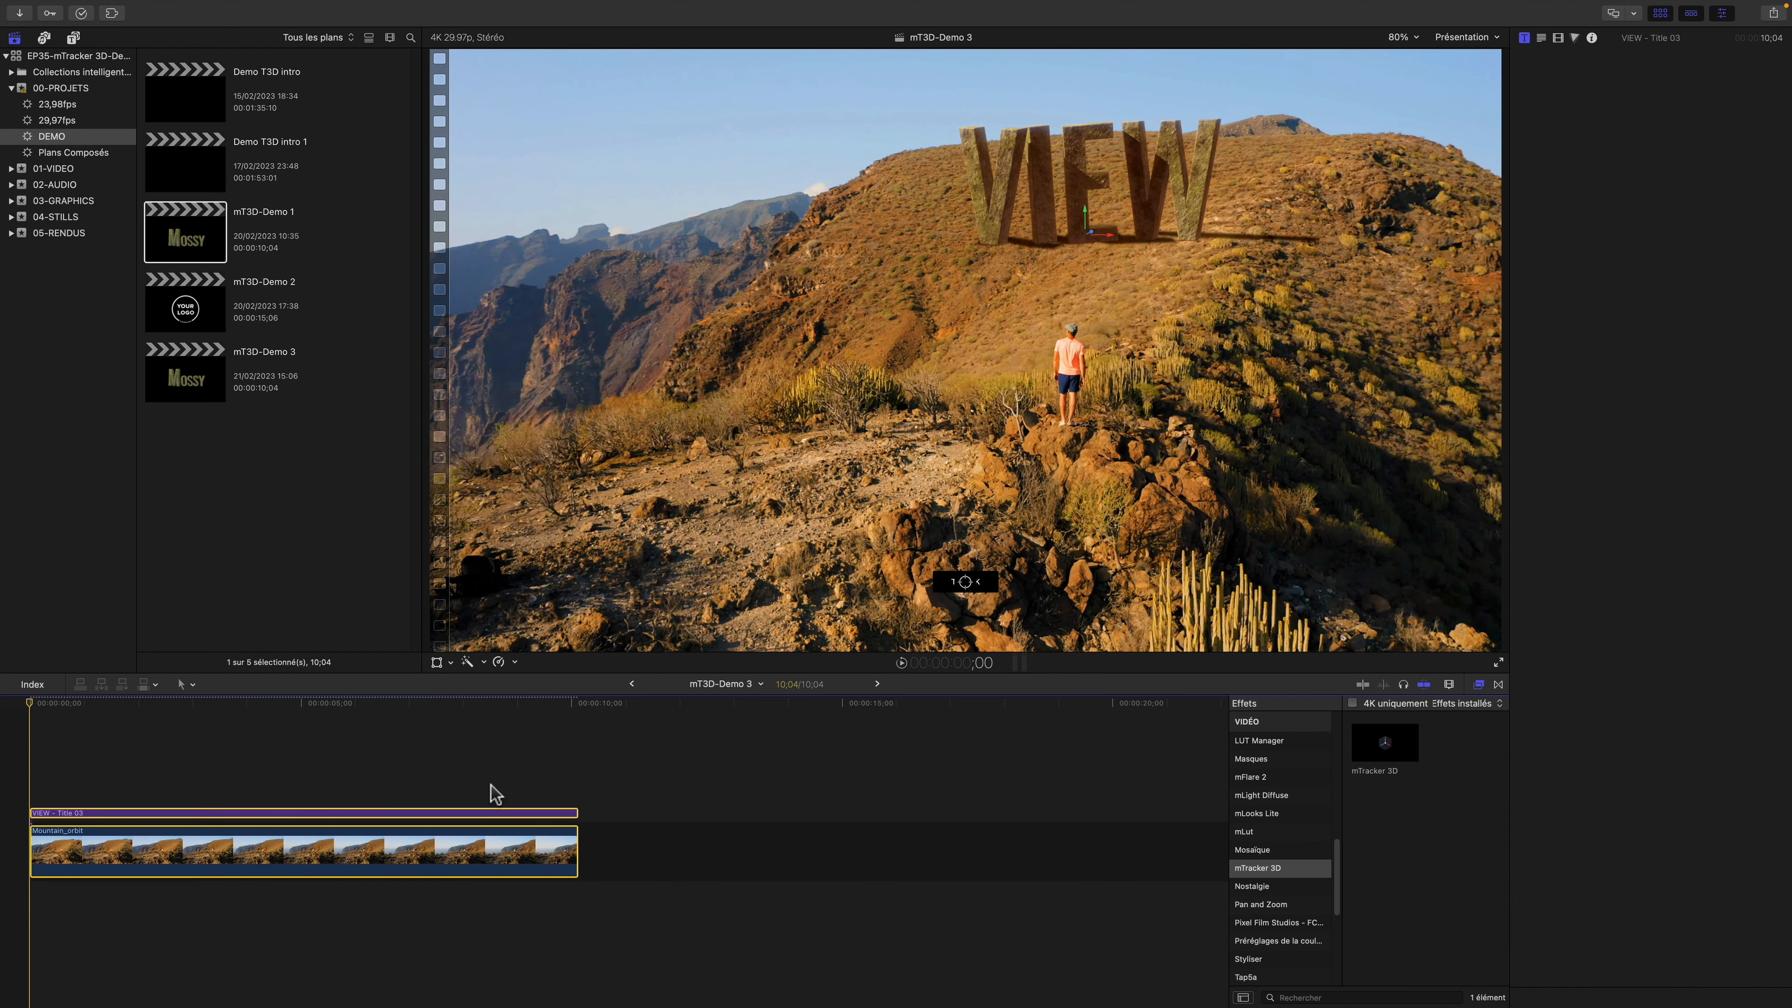
key(alt+g)
click(1109, 547)
Reverse the compound clip's playback and scrub forward until the VIEW title is fully in frame
click(510, 658)
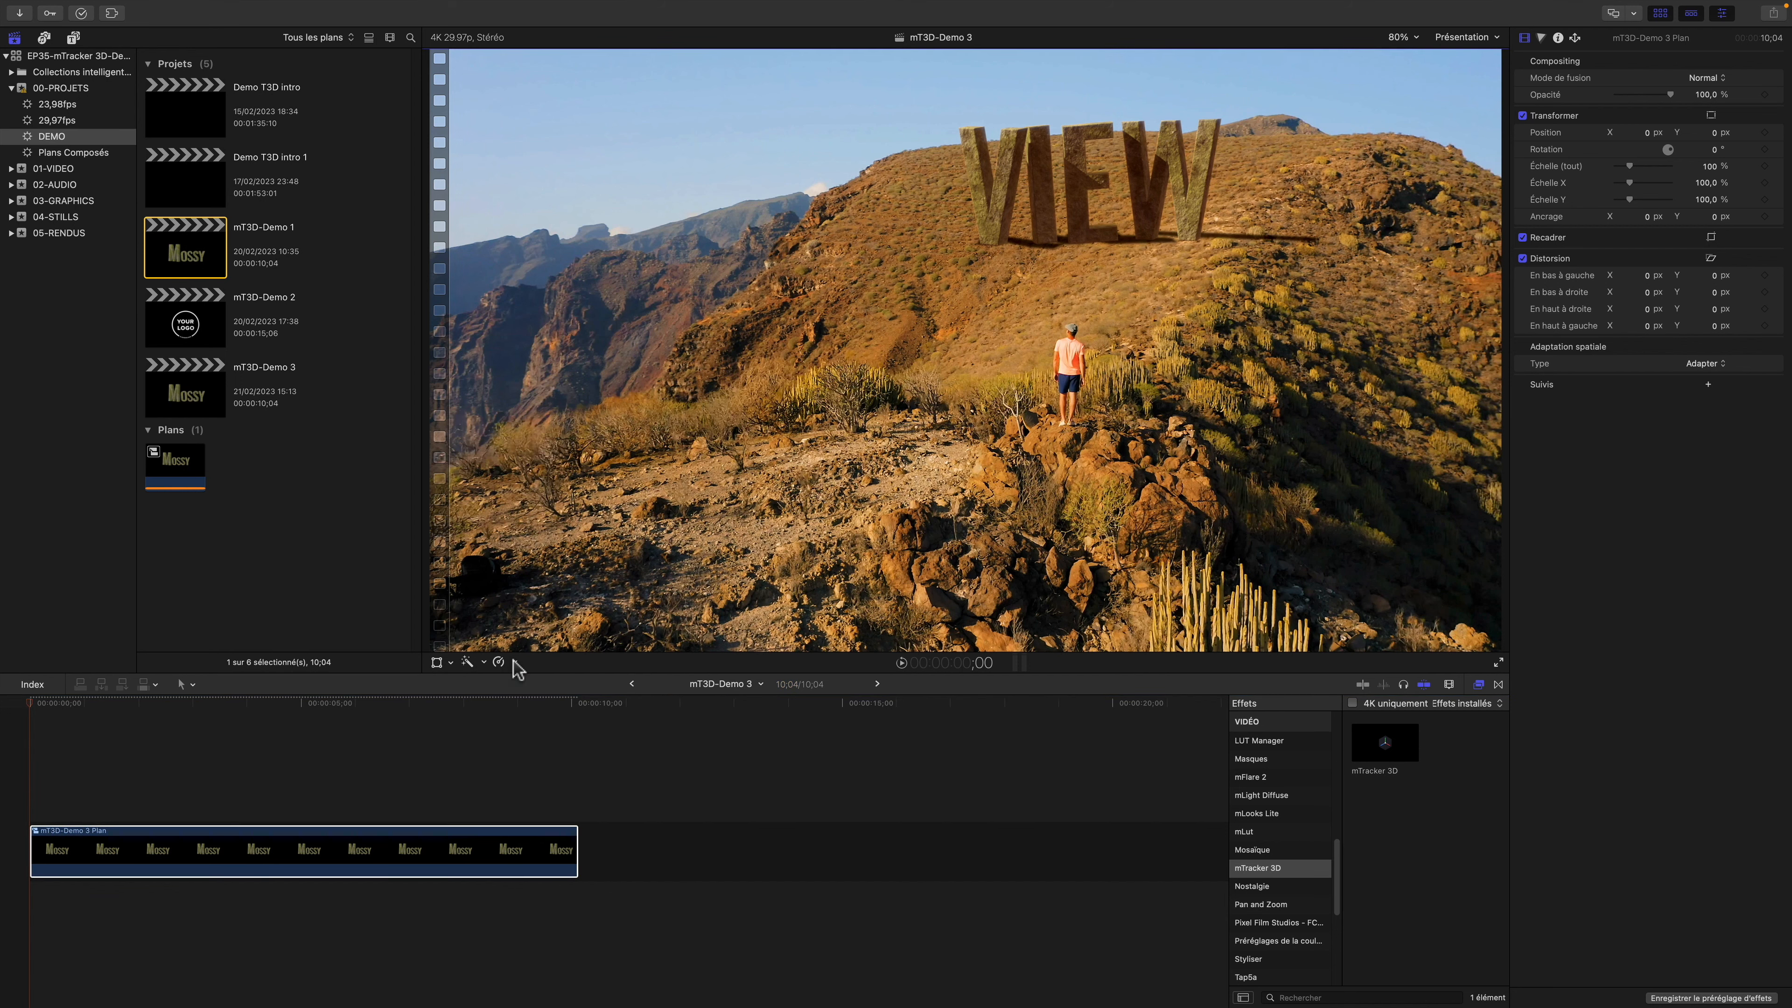
click(514, 662)
click(543, 785)
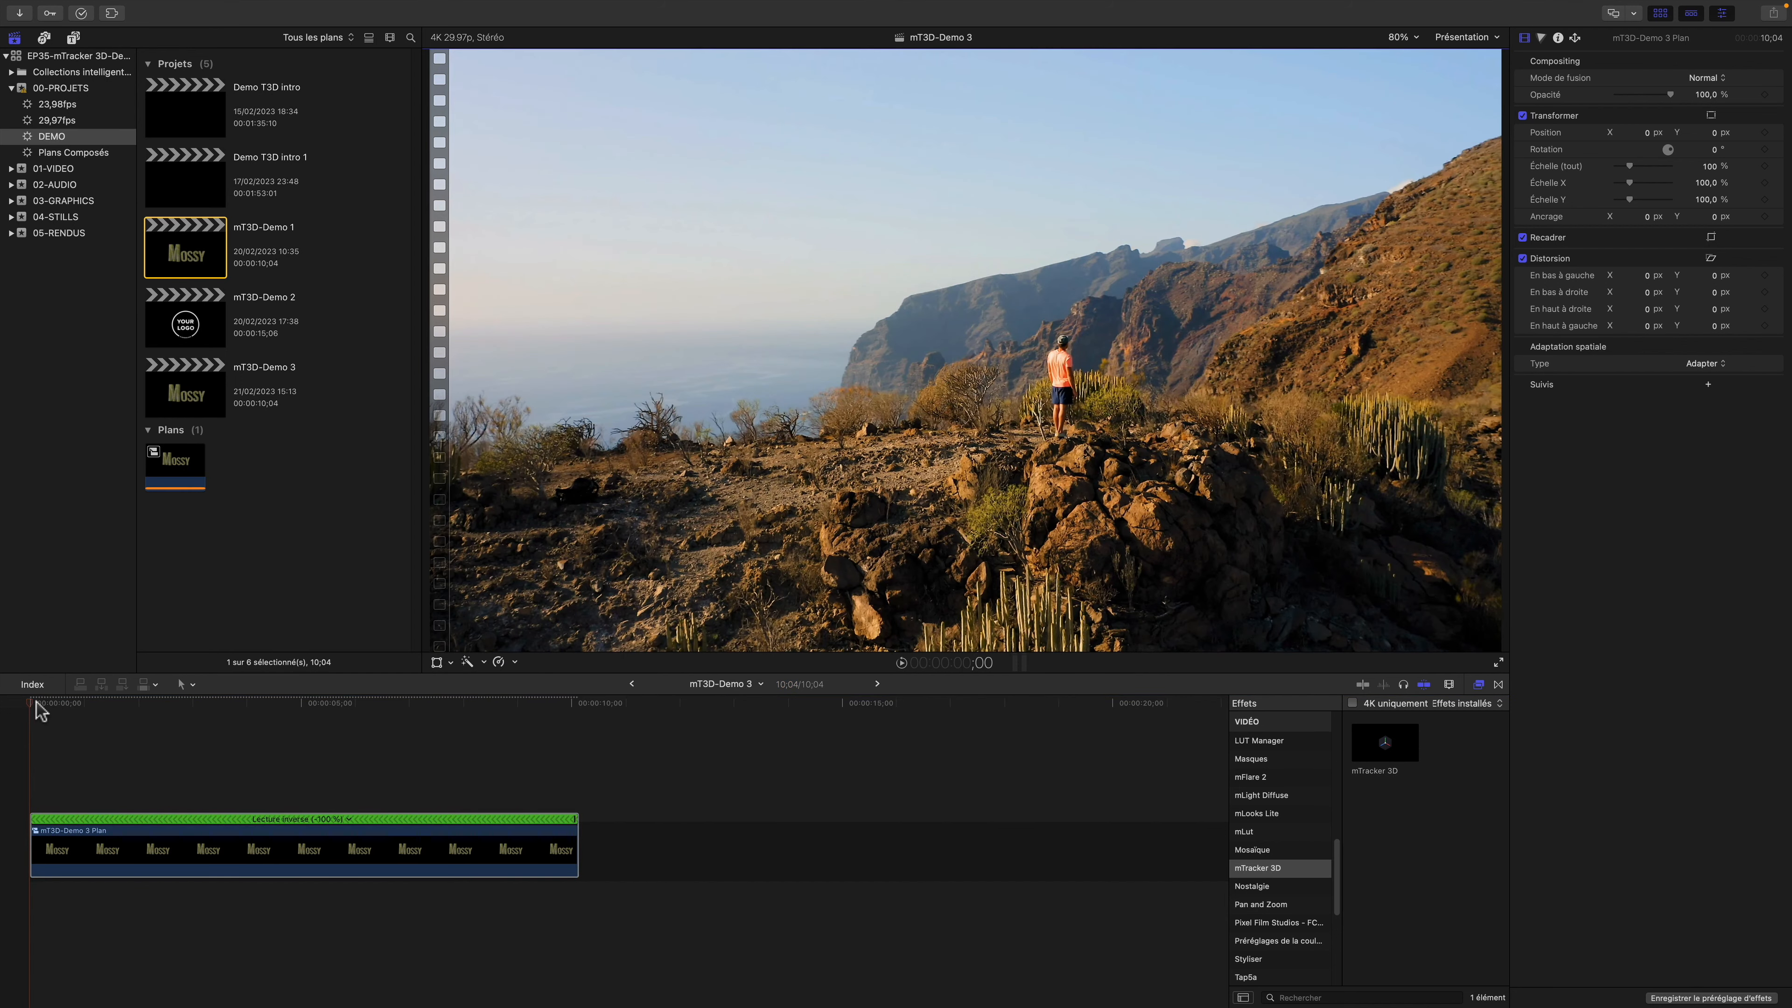
drag(37, 706, 438, 710)
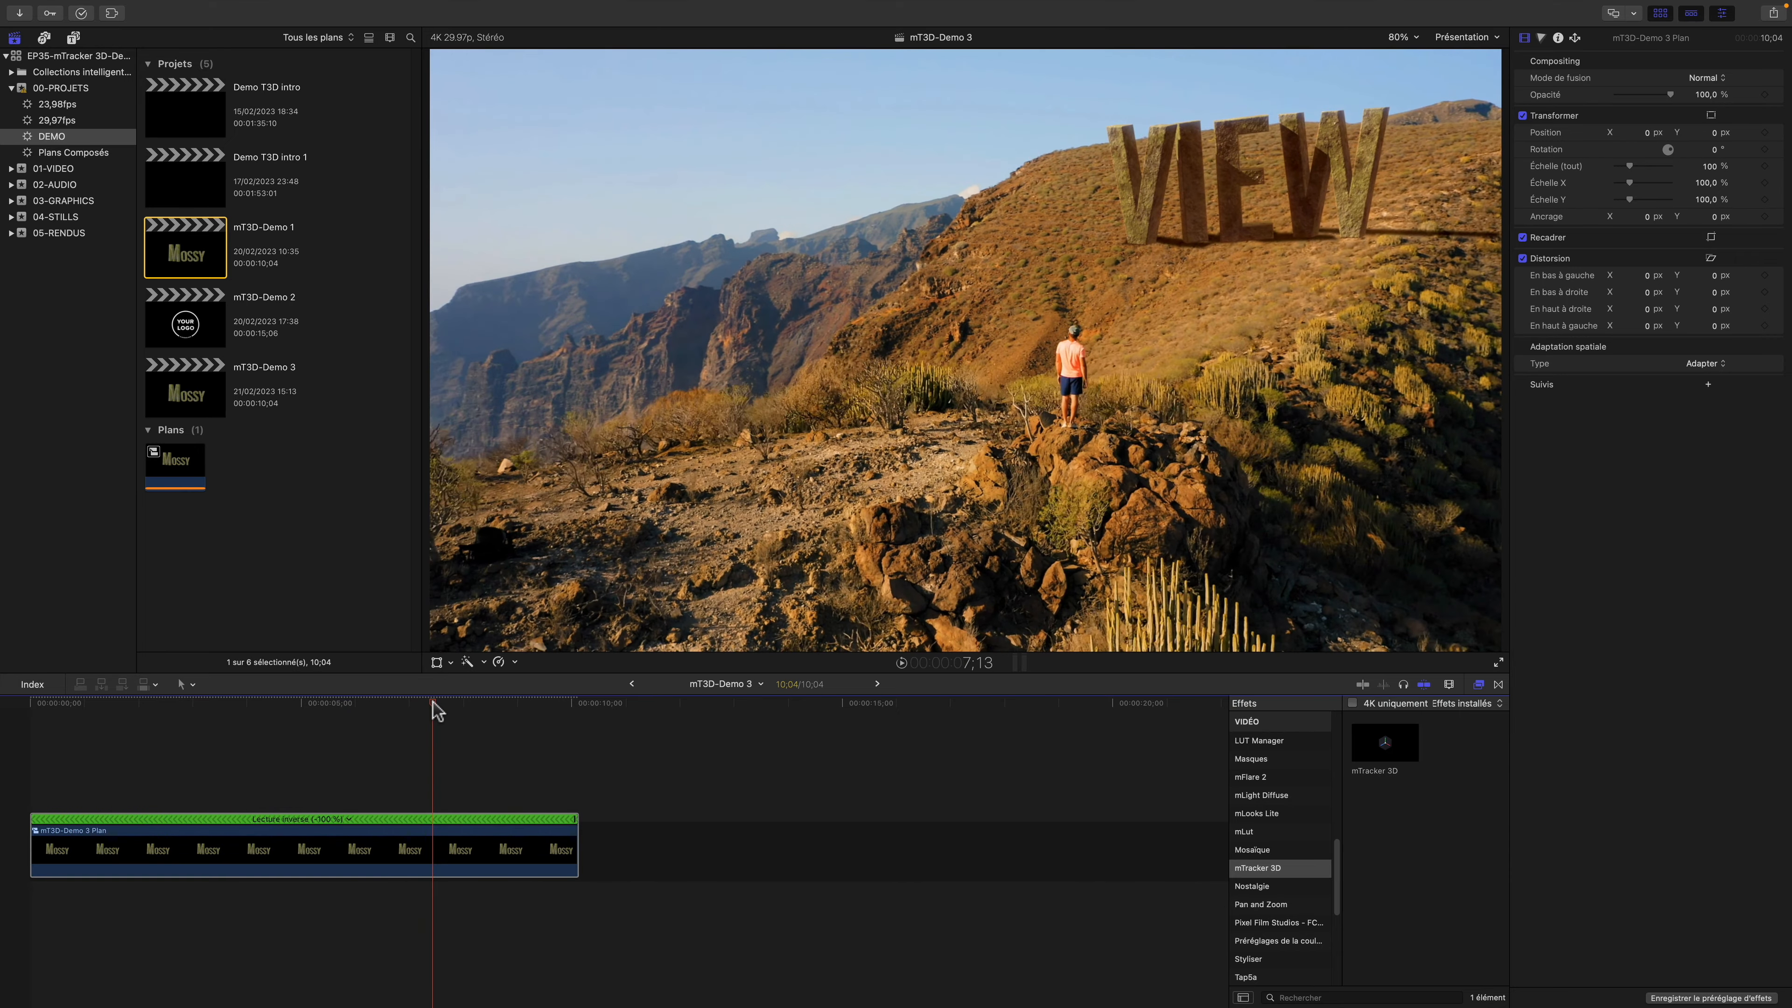
Apply the KUT LUT Polar-1 look to the compound clip with its Mixage at 0,7
key(c)
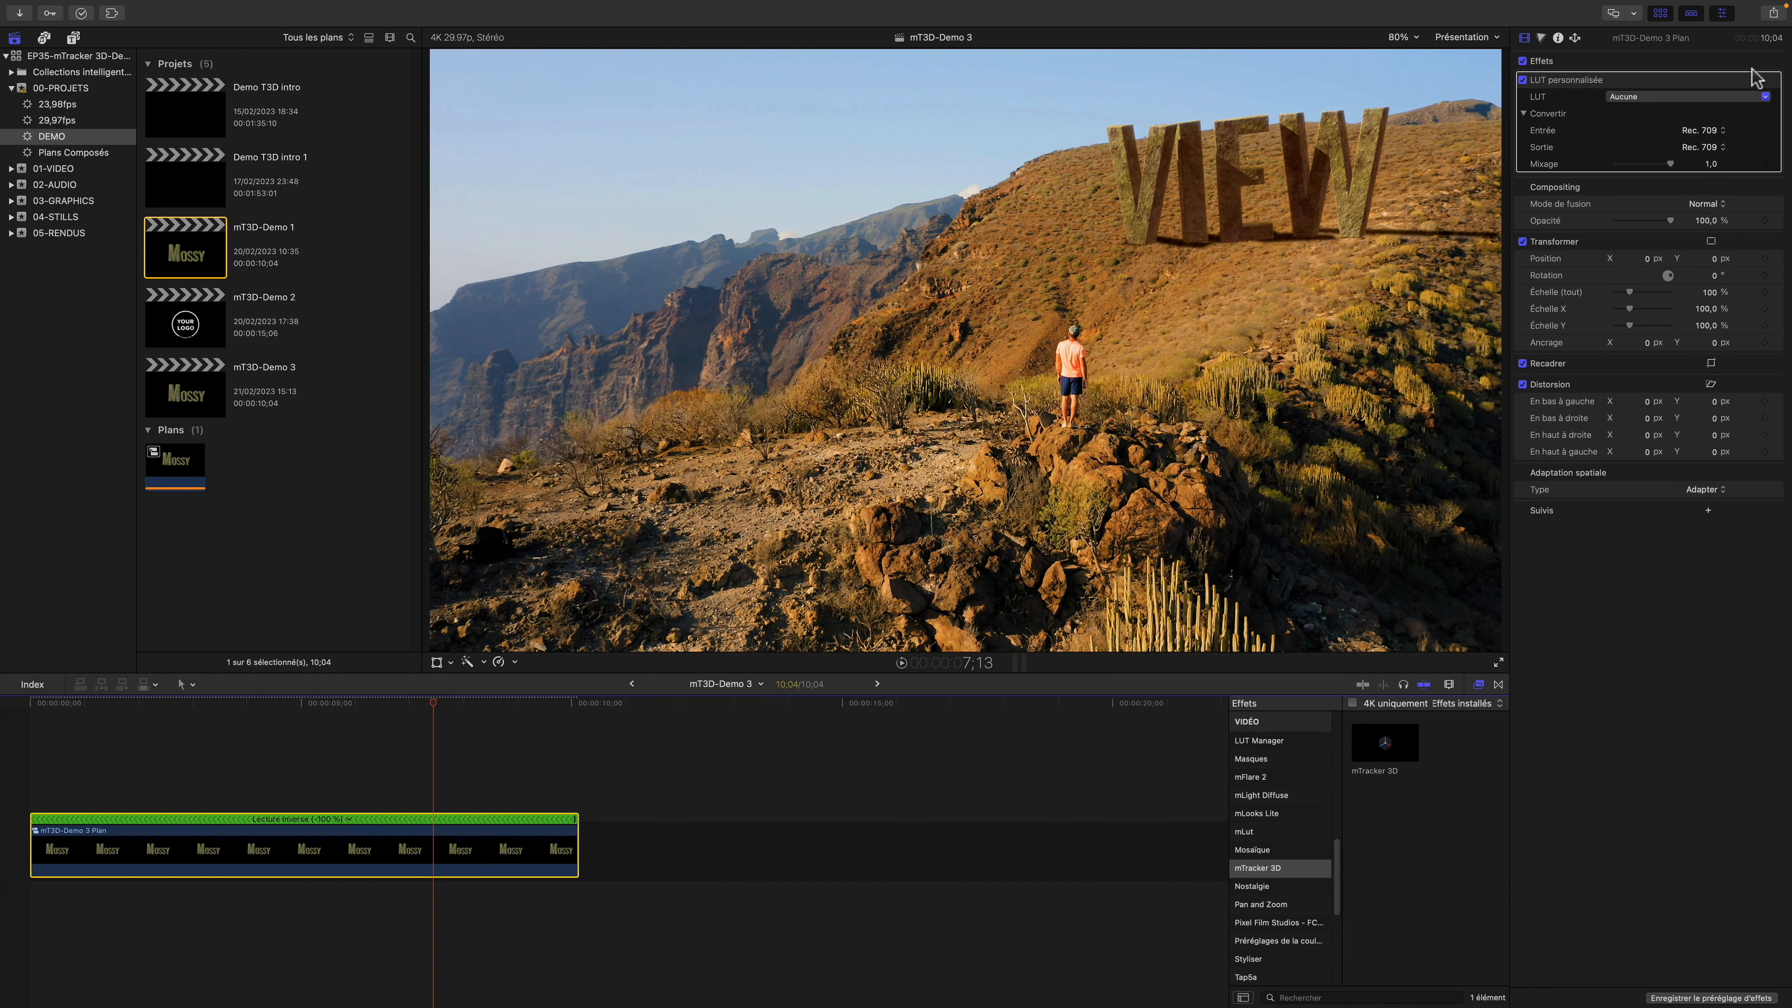
click(1694, 98)
mouse_move(1644, 204)
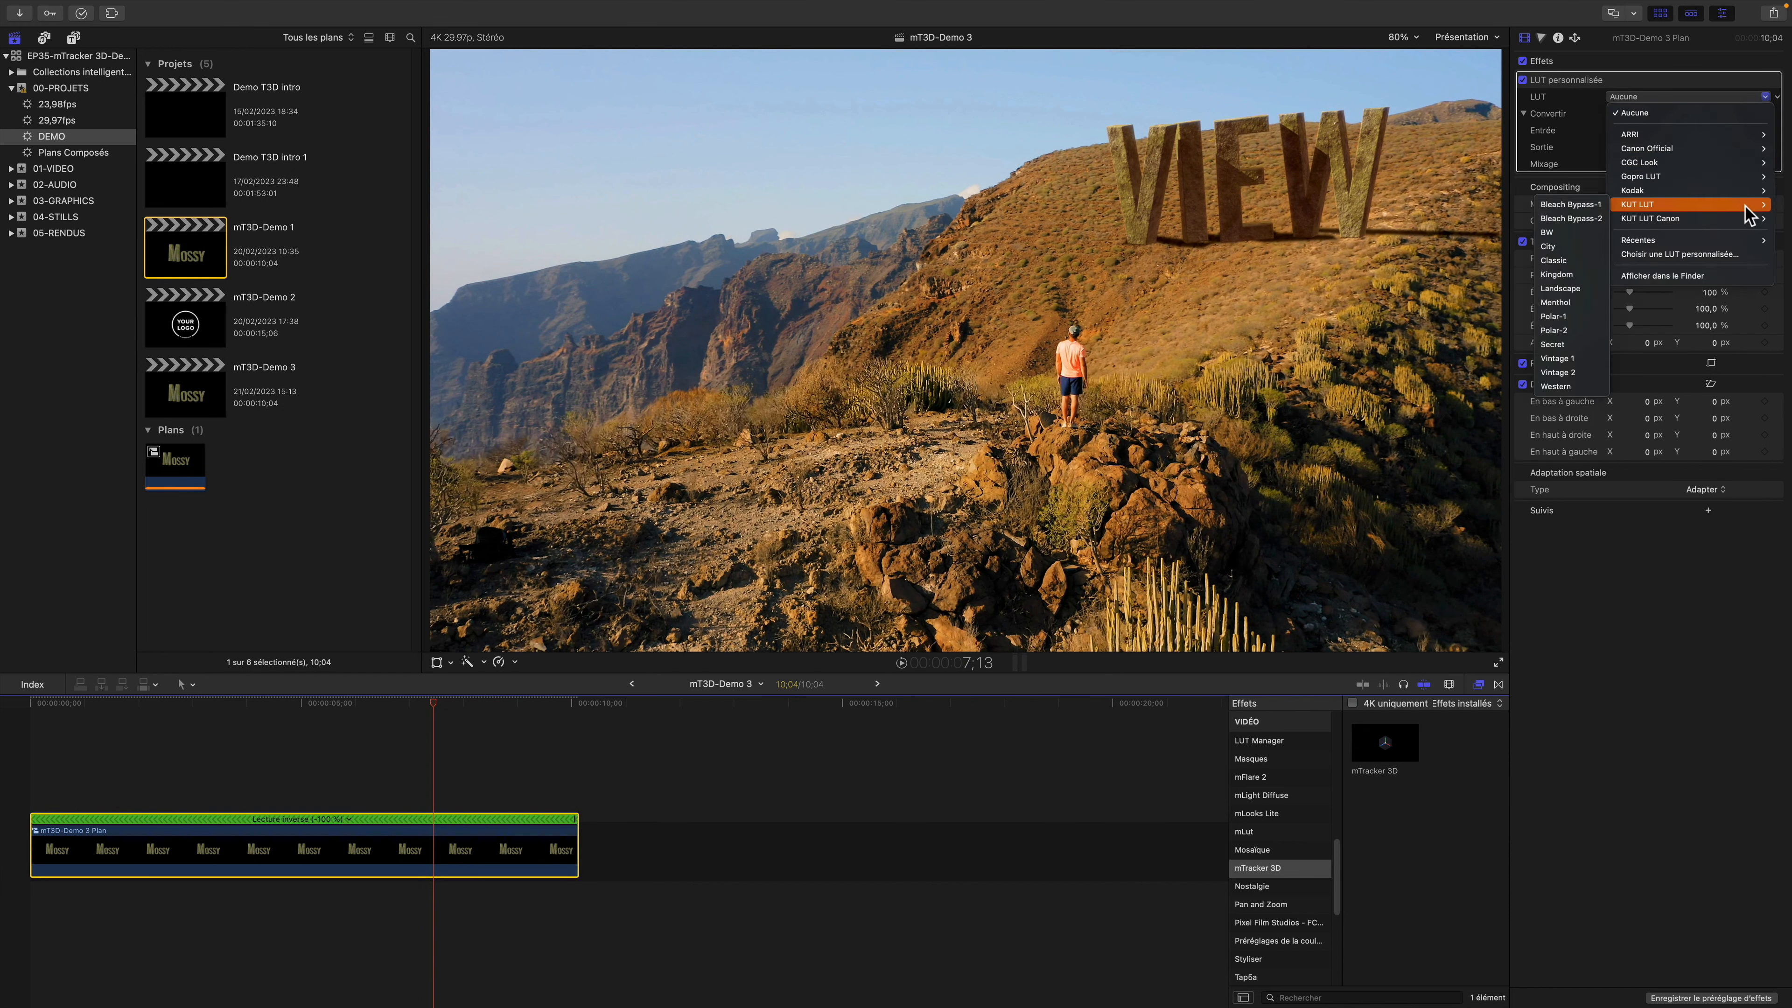
click(1572, 316)
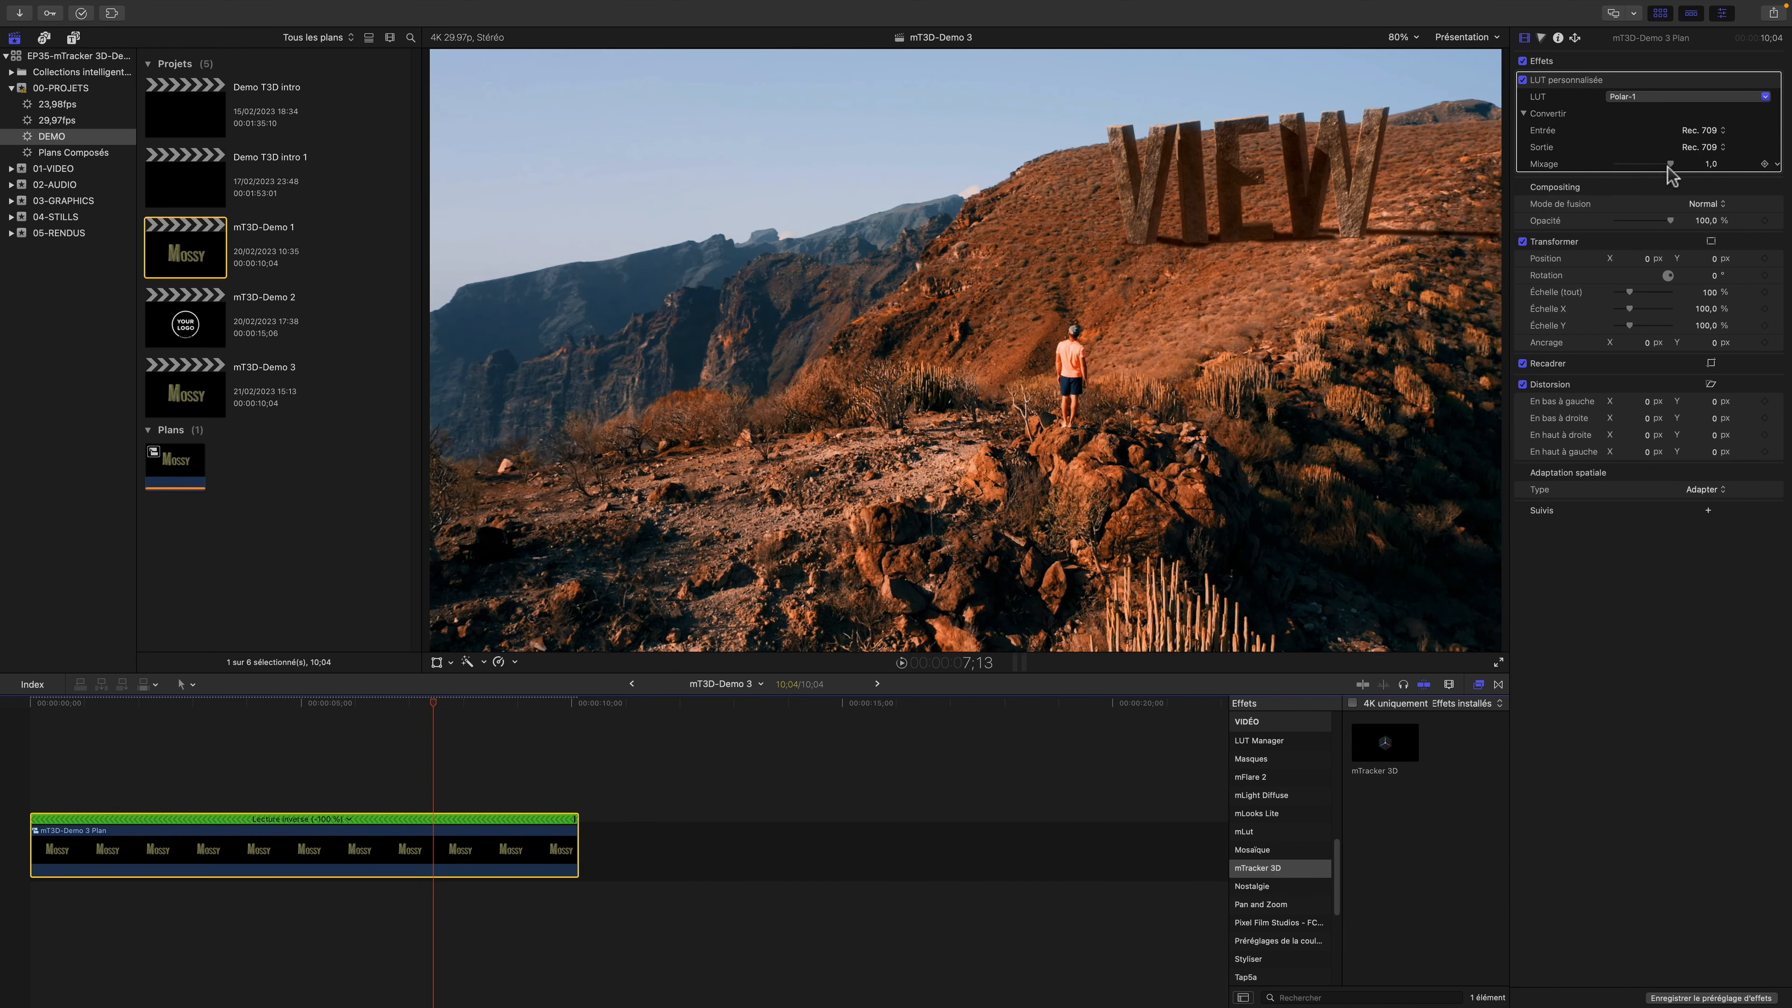
drag(1669, 164, 1653, 166)
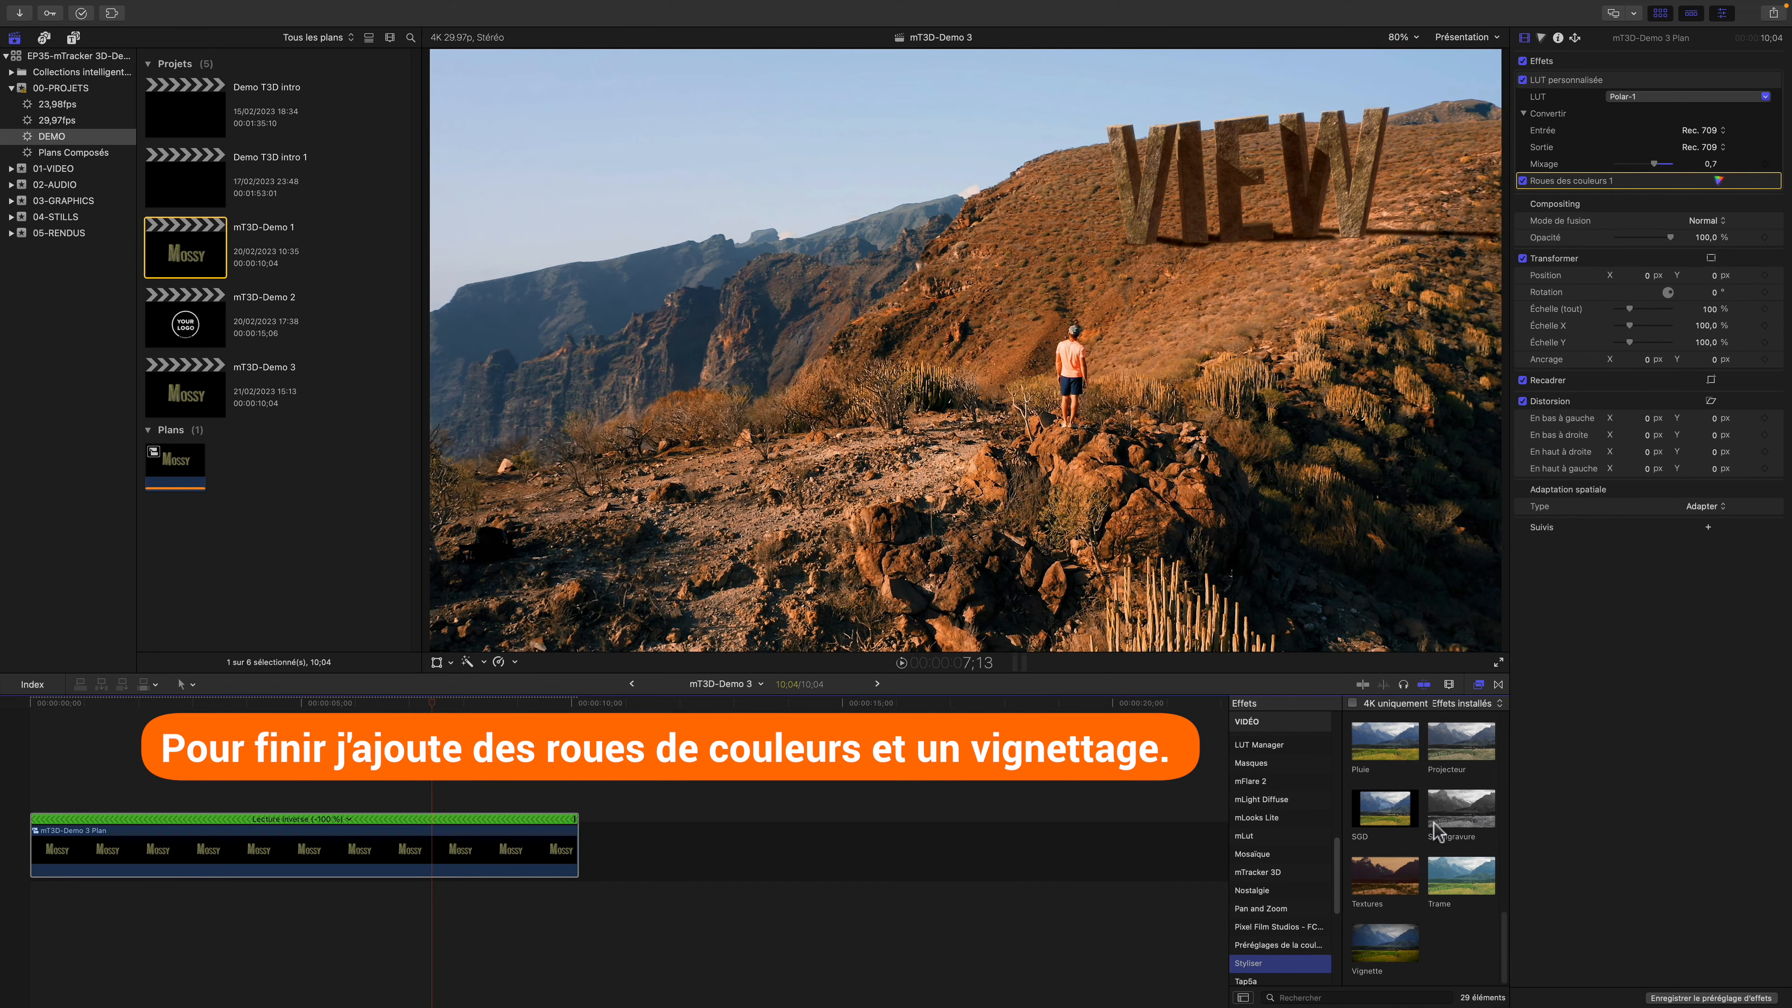
Add a Vignette effect to the compound clip with Darken 0,71, Size 0,63 and Falloff 0,79
double_click(1385, 946)
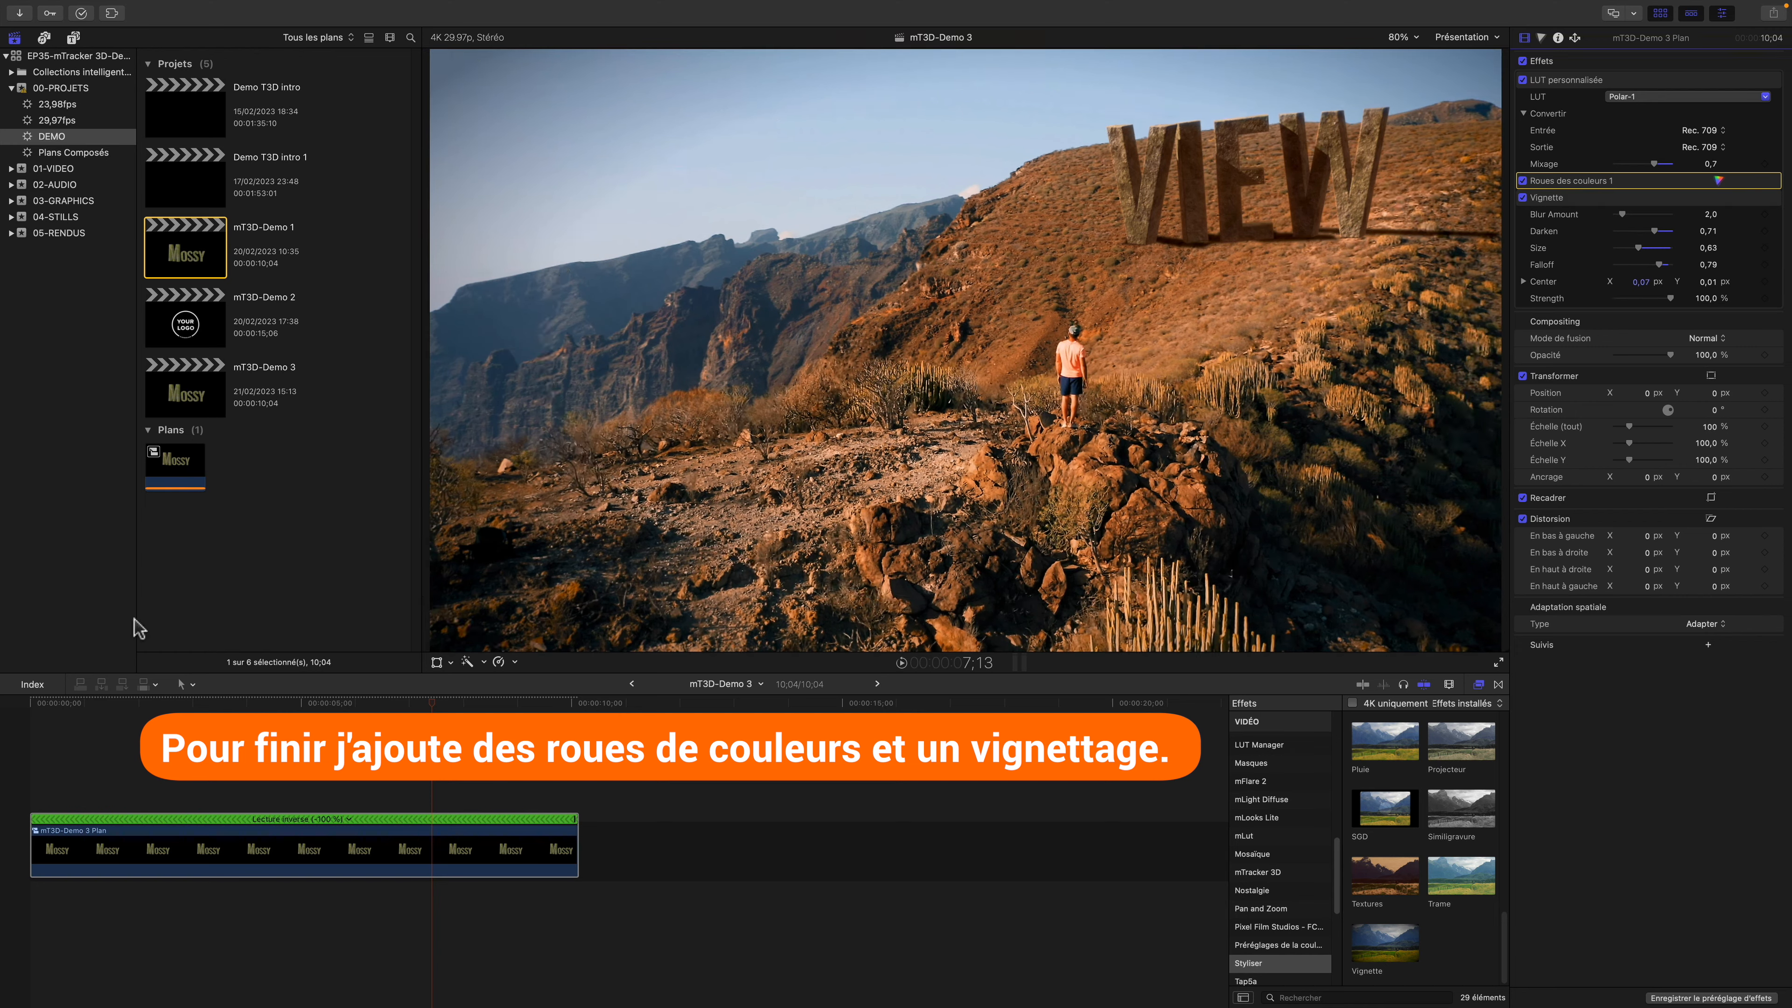
click(525, 702)
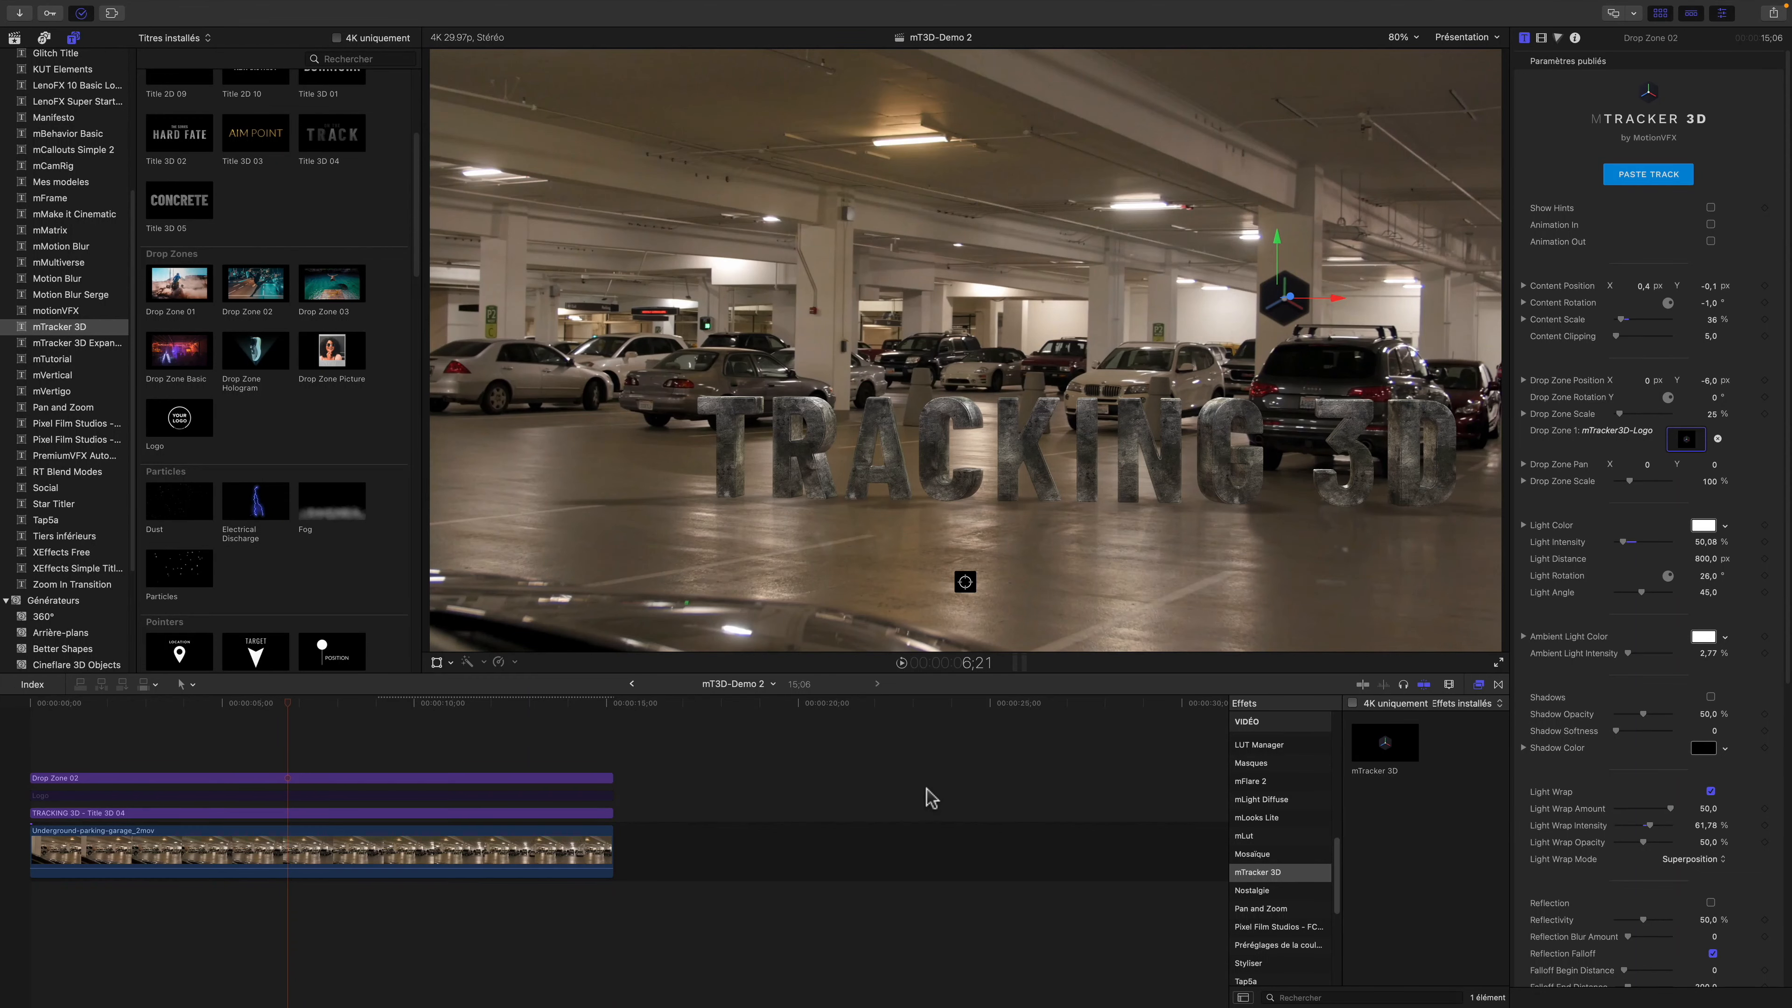
Review the tracked title and logo in the mT3D-Demo 2 parking garage shot and locate the Logo drop zone title
click(158, 704)
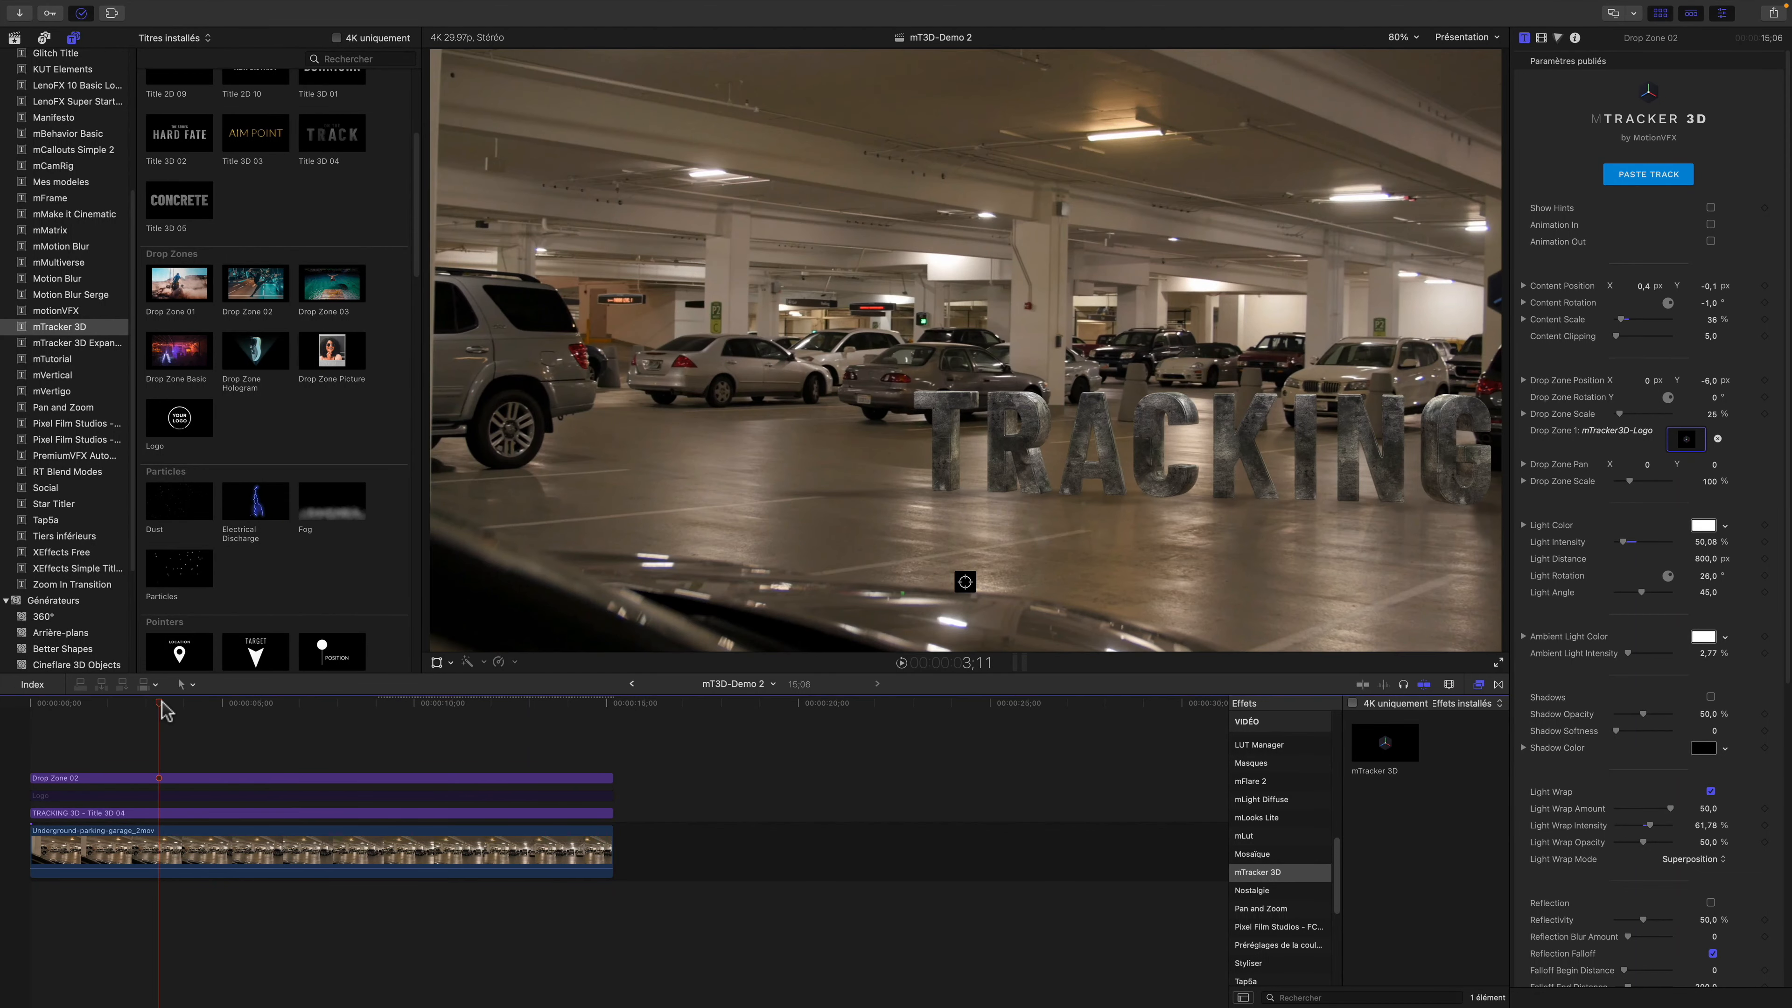
drag(164, 709, 324, 706)
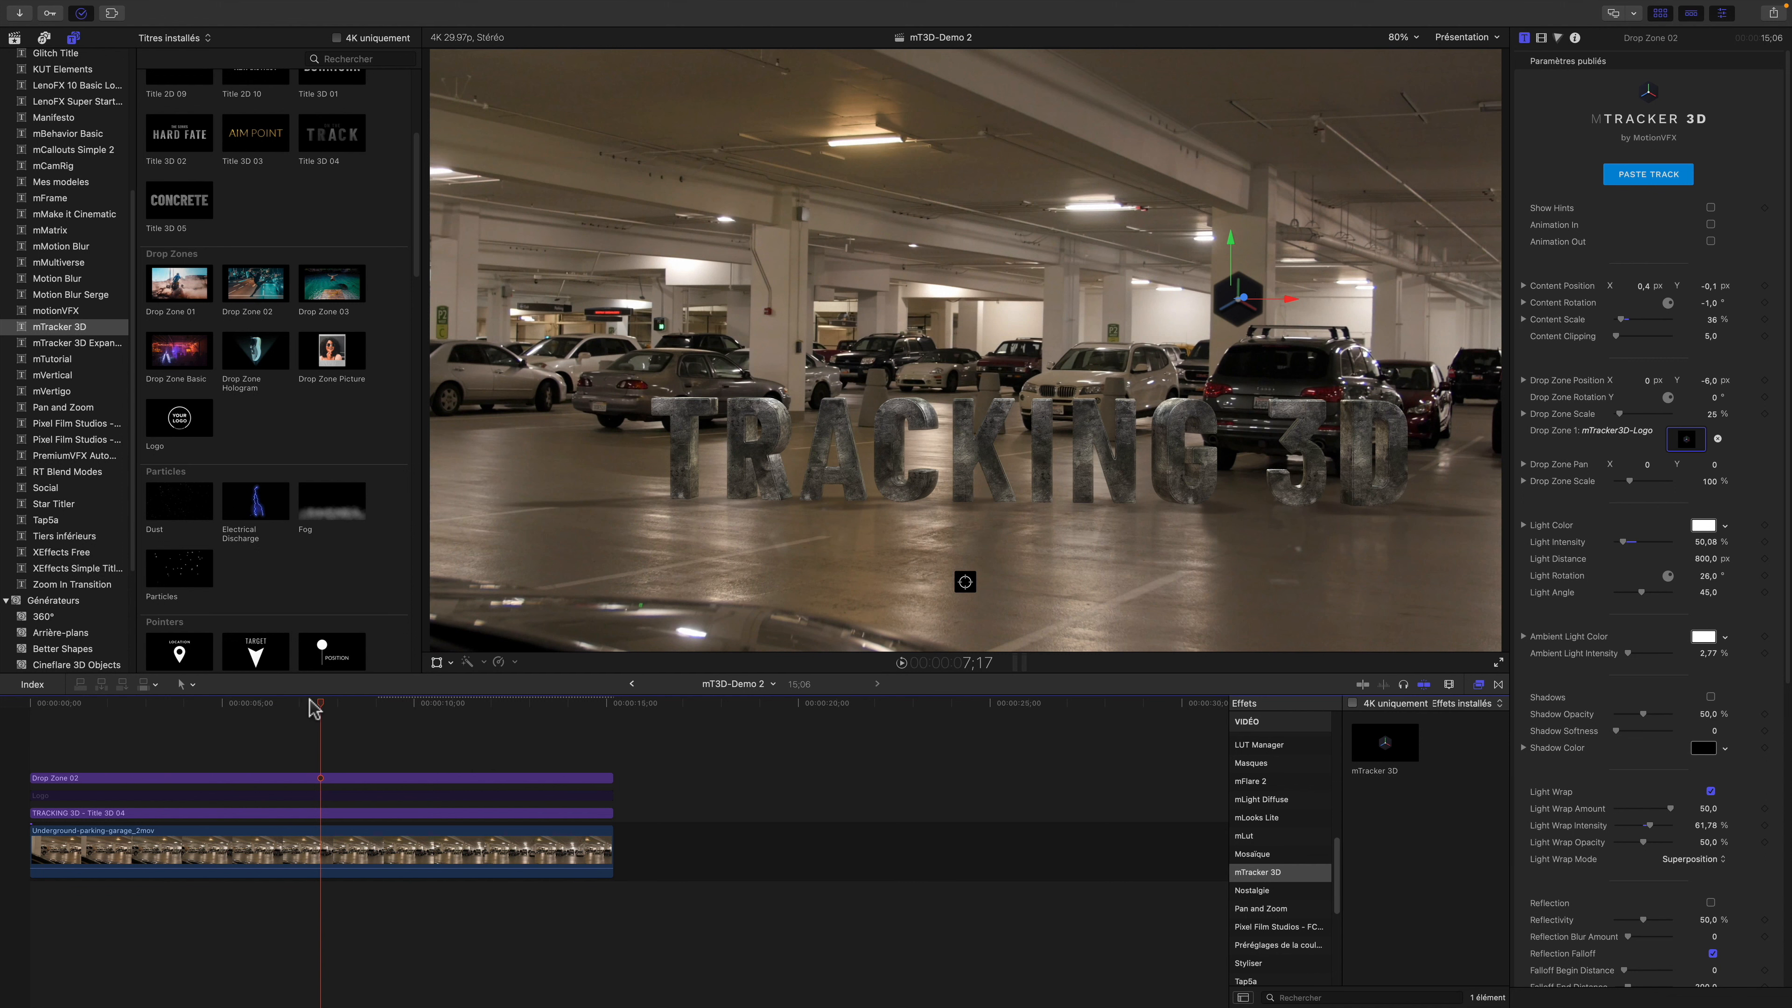
mouse_move(314, 708)
mouse_down()
mouse_move(140, 702)
mouse_move(332, 695)
mouse_up()
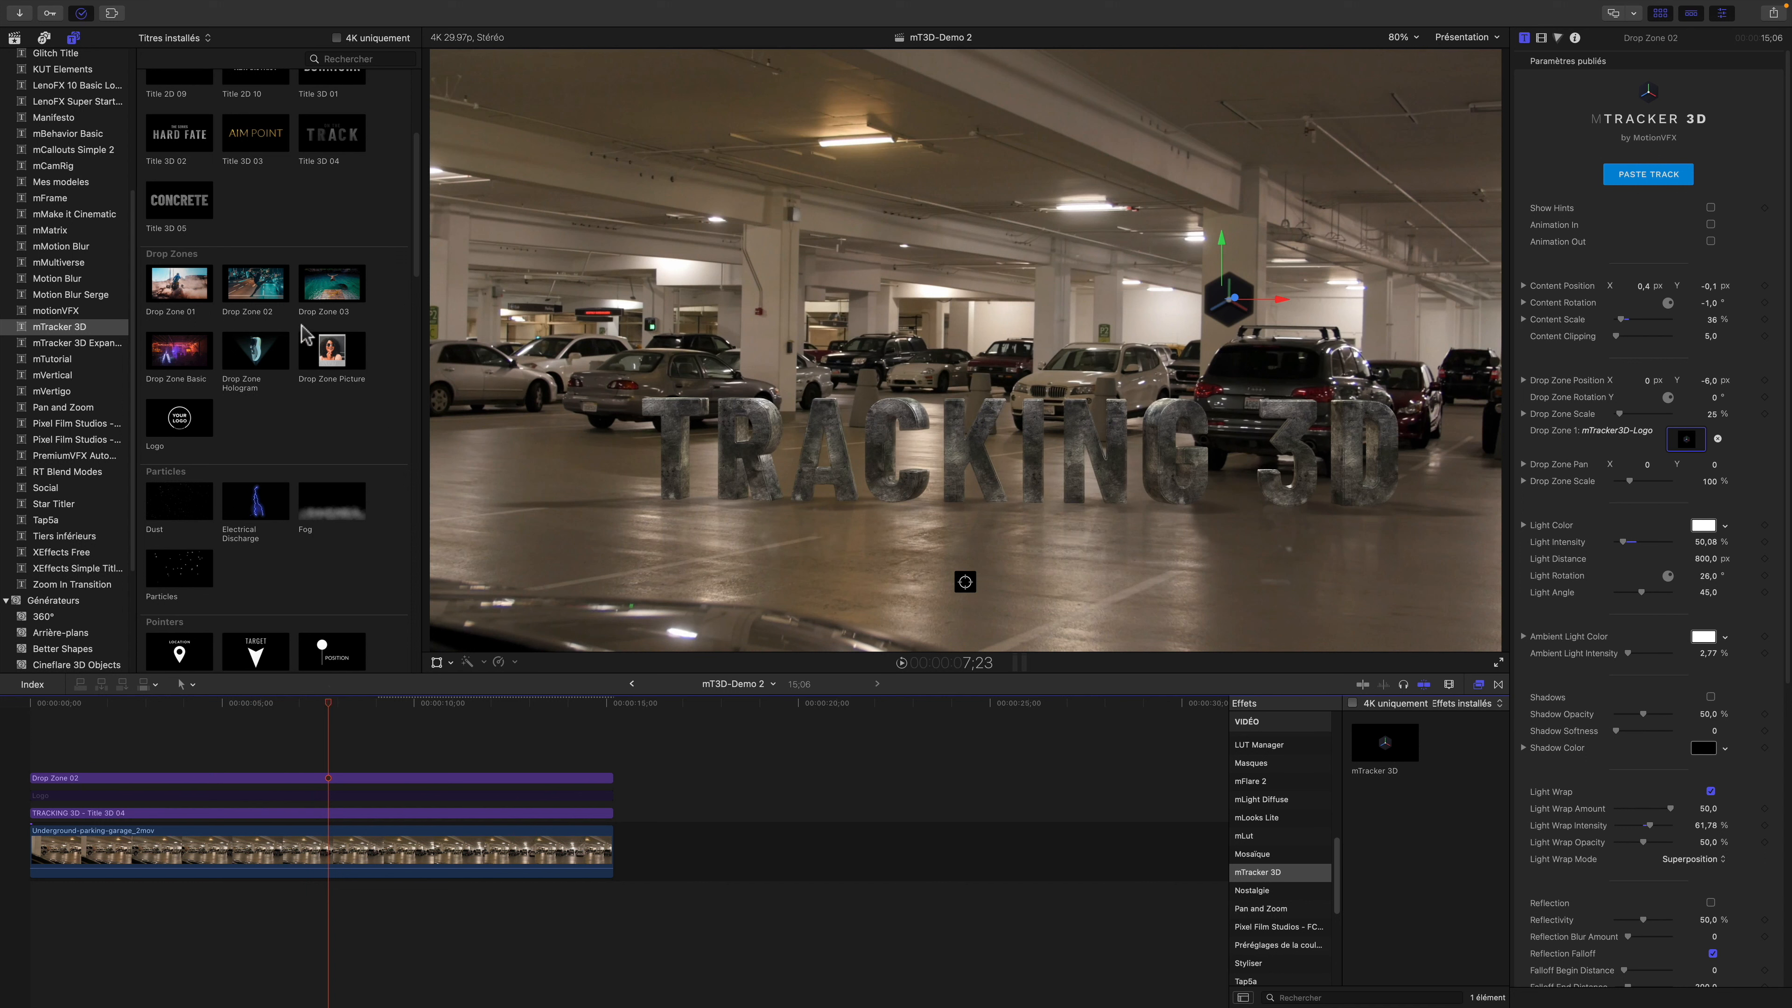
click(179, 418)
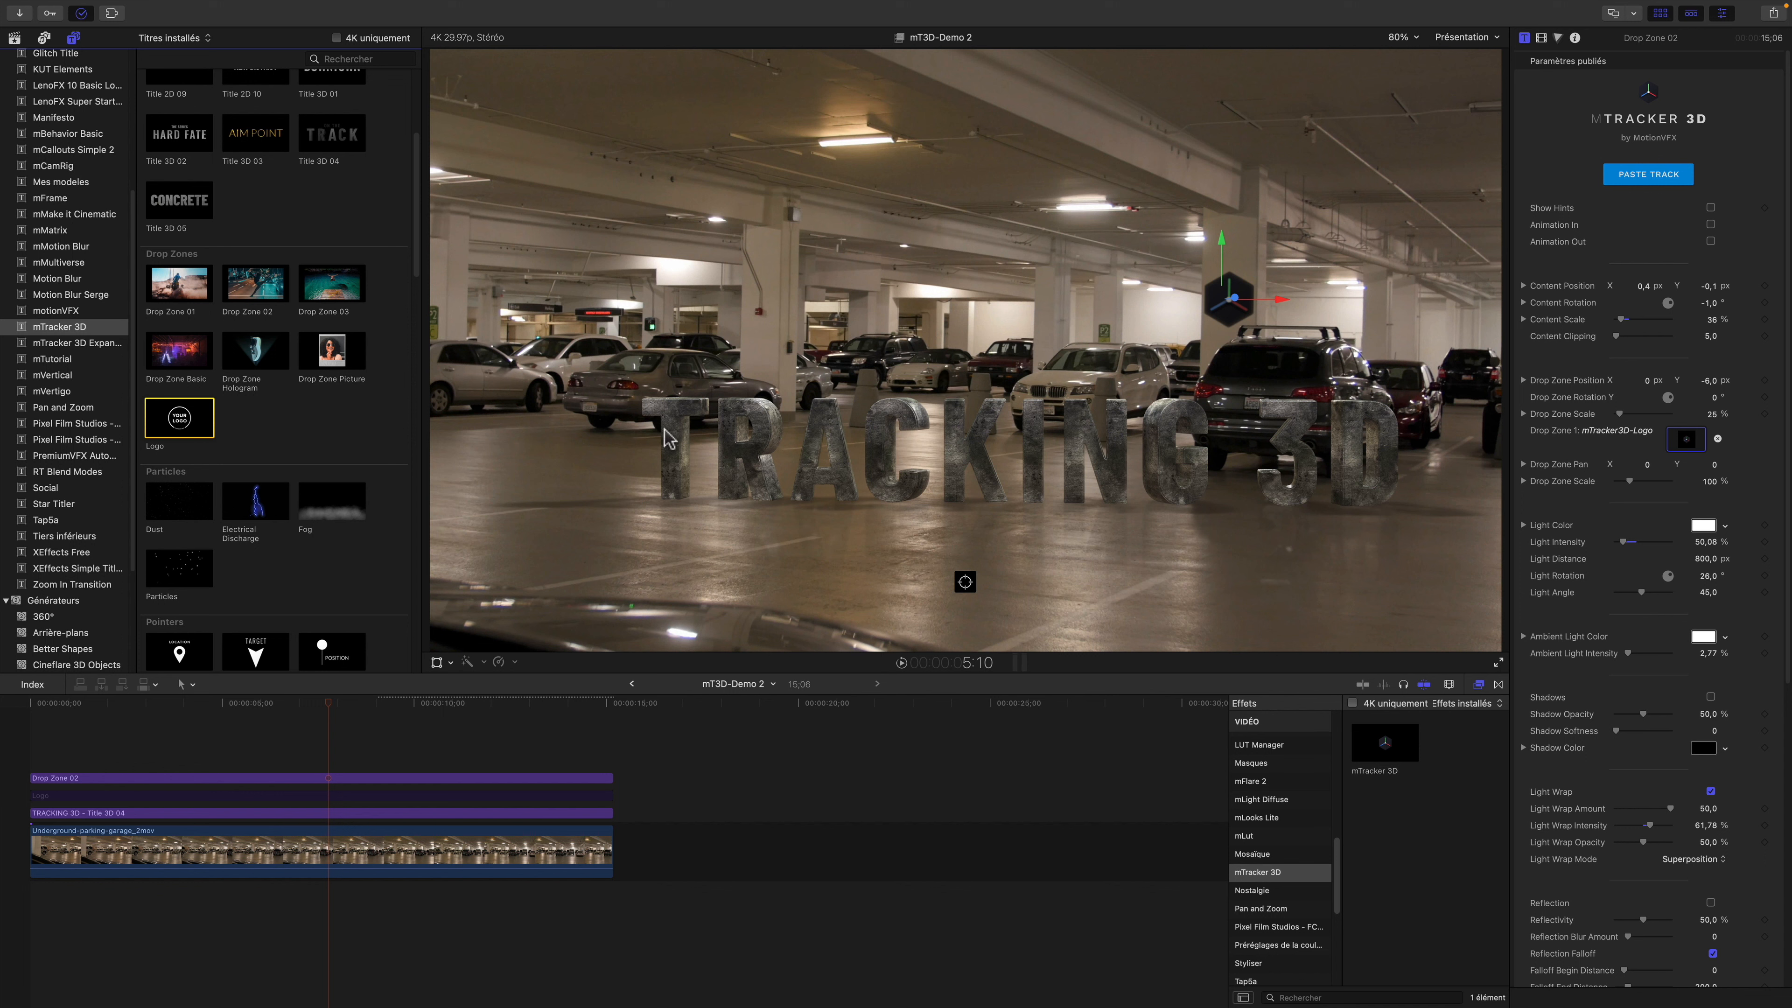
Disable the titles above the parking garage clip and copy the clip's mTracker 3D tracking data
click(186, 813)
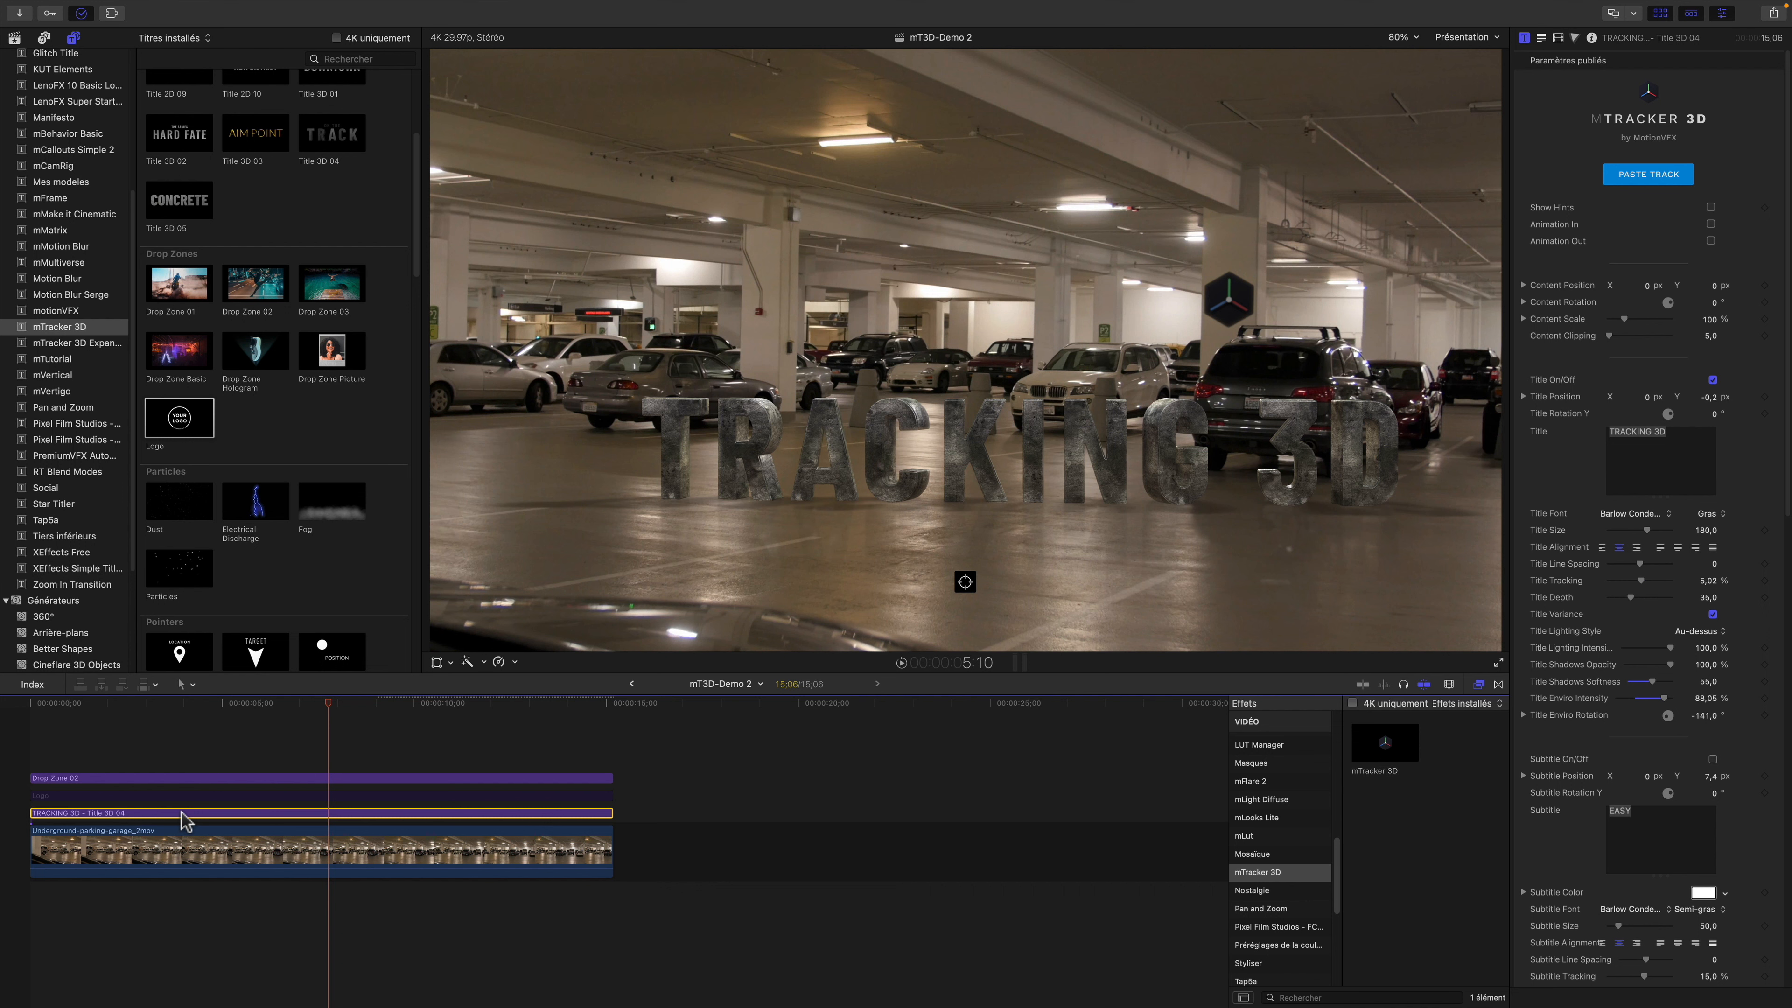
key(v)
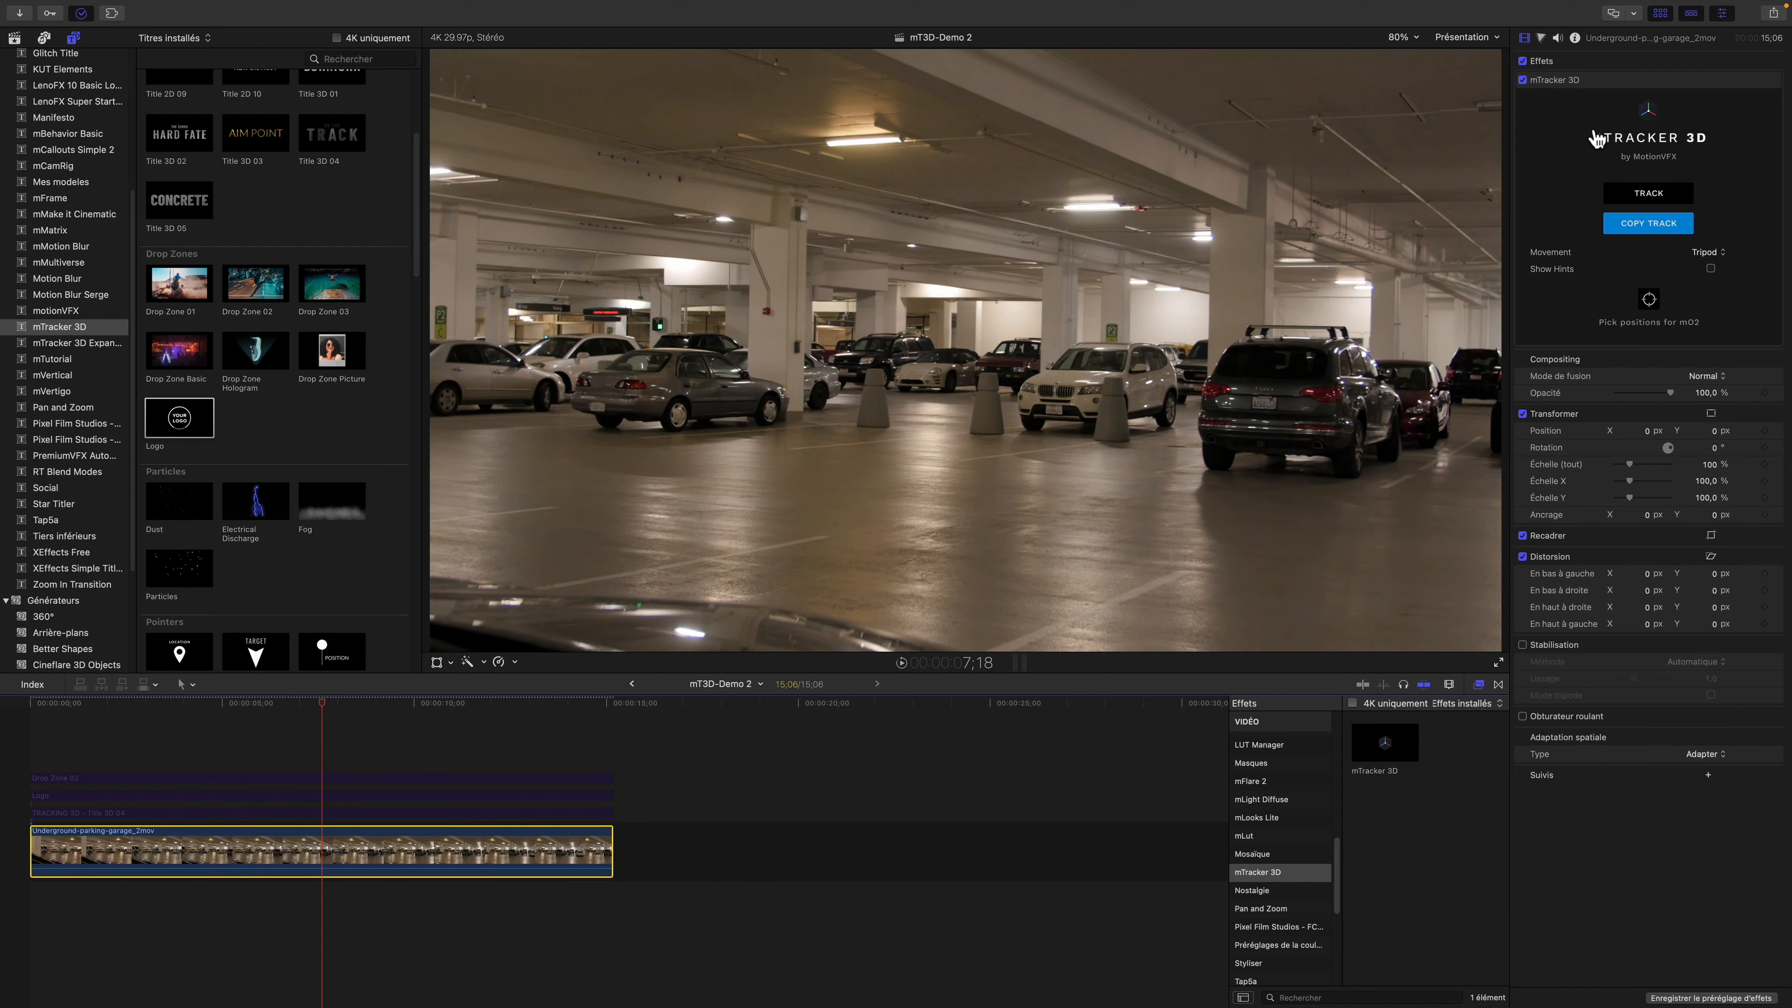
click(1673, 226)
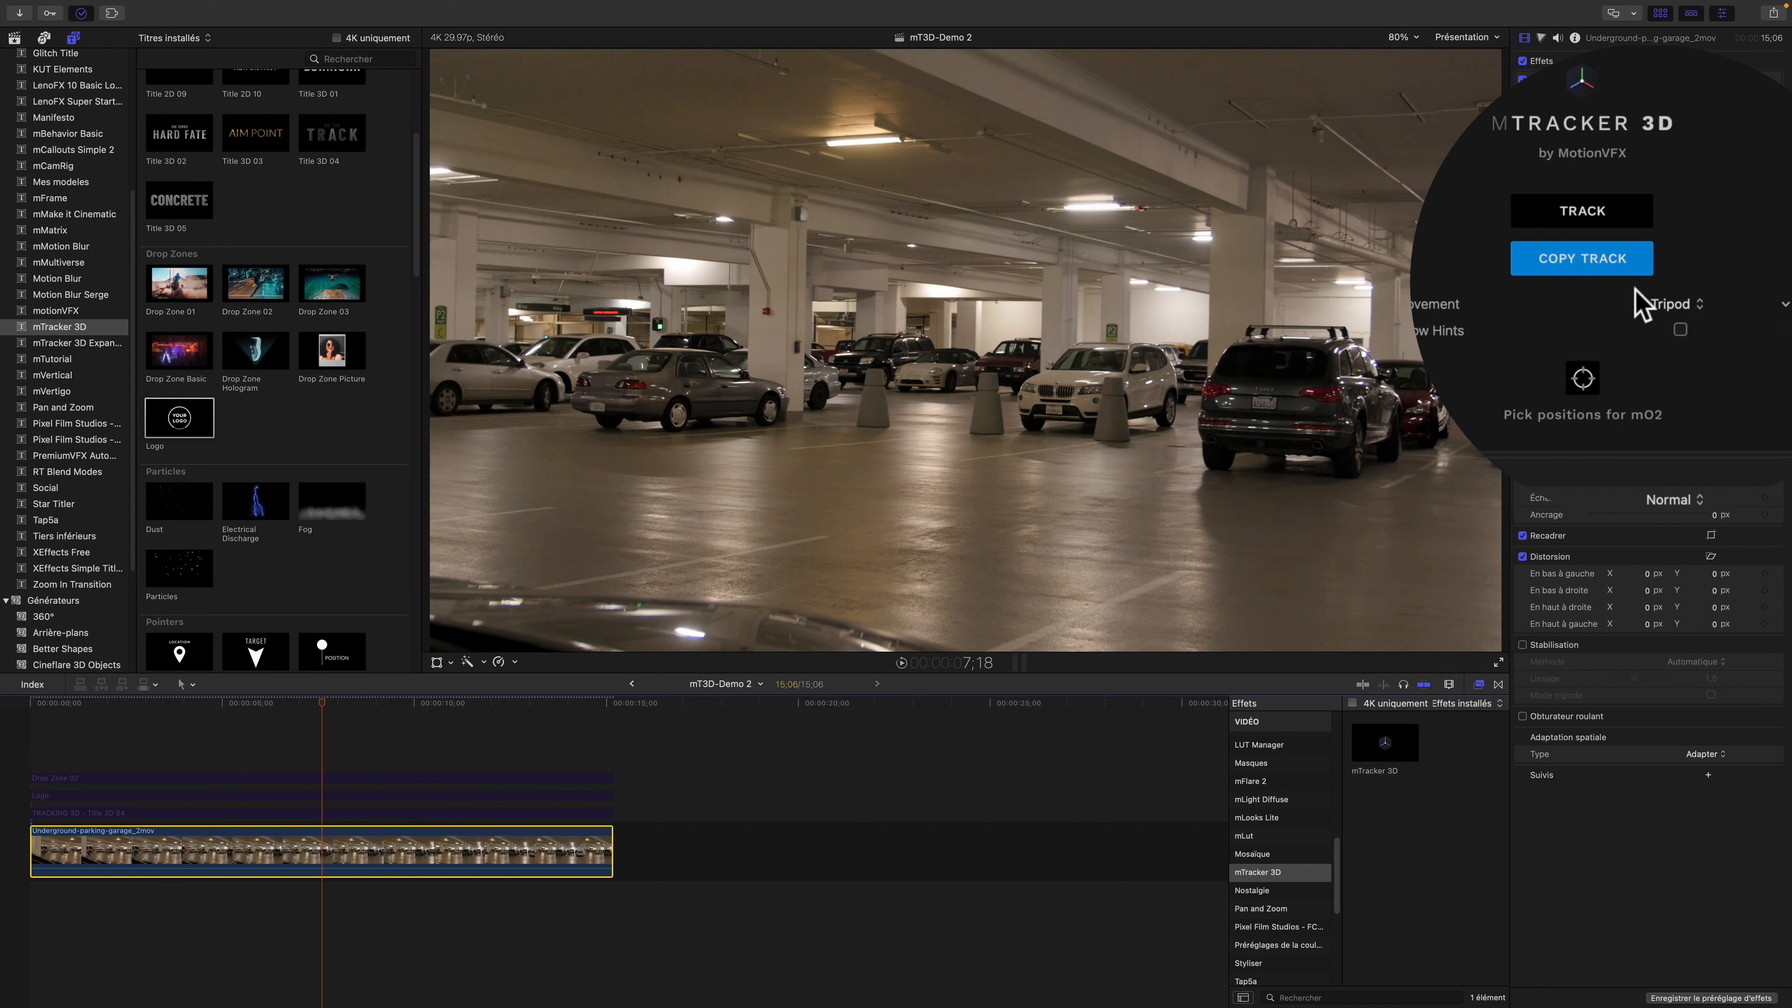
Add the mTracker 3D Logo title above the disabled titles from the timeline start and extend it to the garage clip's end
click(21, 704)
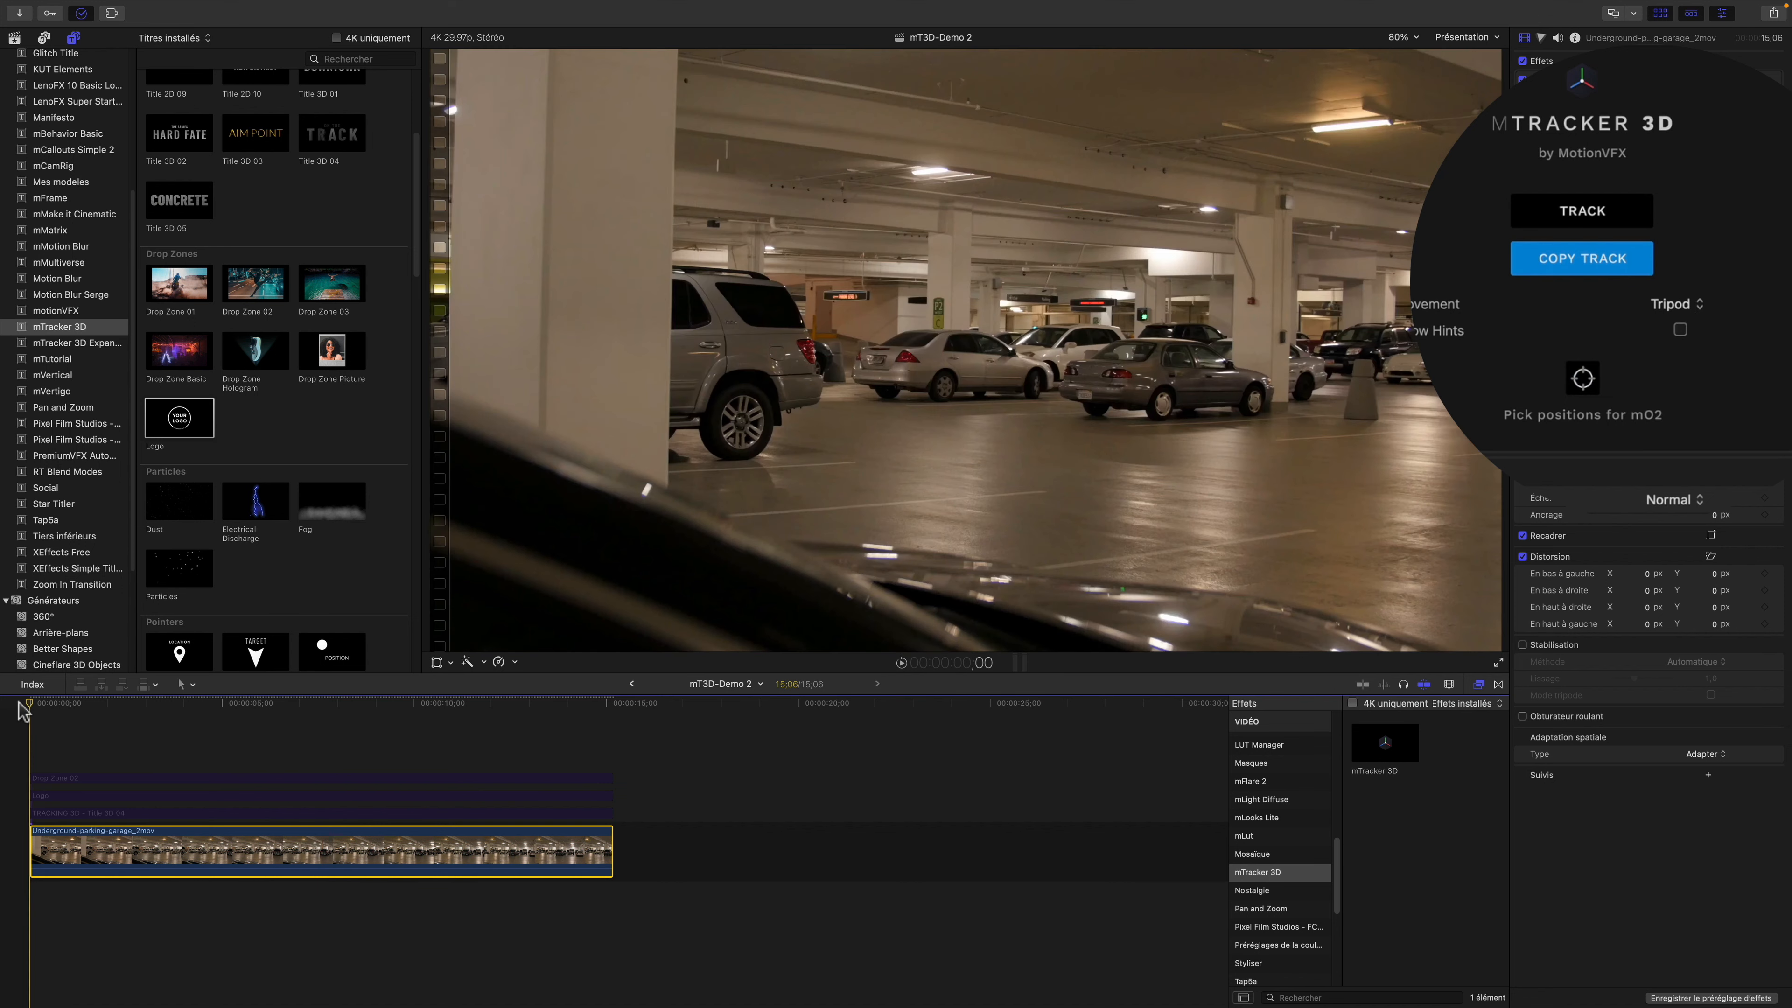
drag(34, 704, 176, 709)
click(117, 782)
click(136, 751)
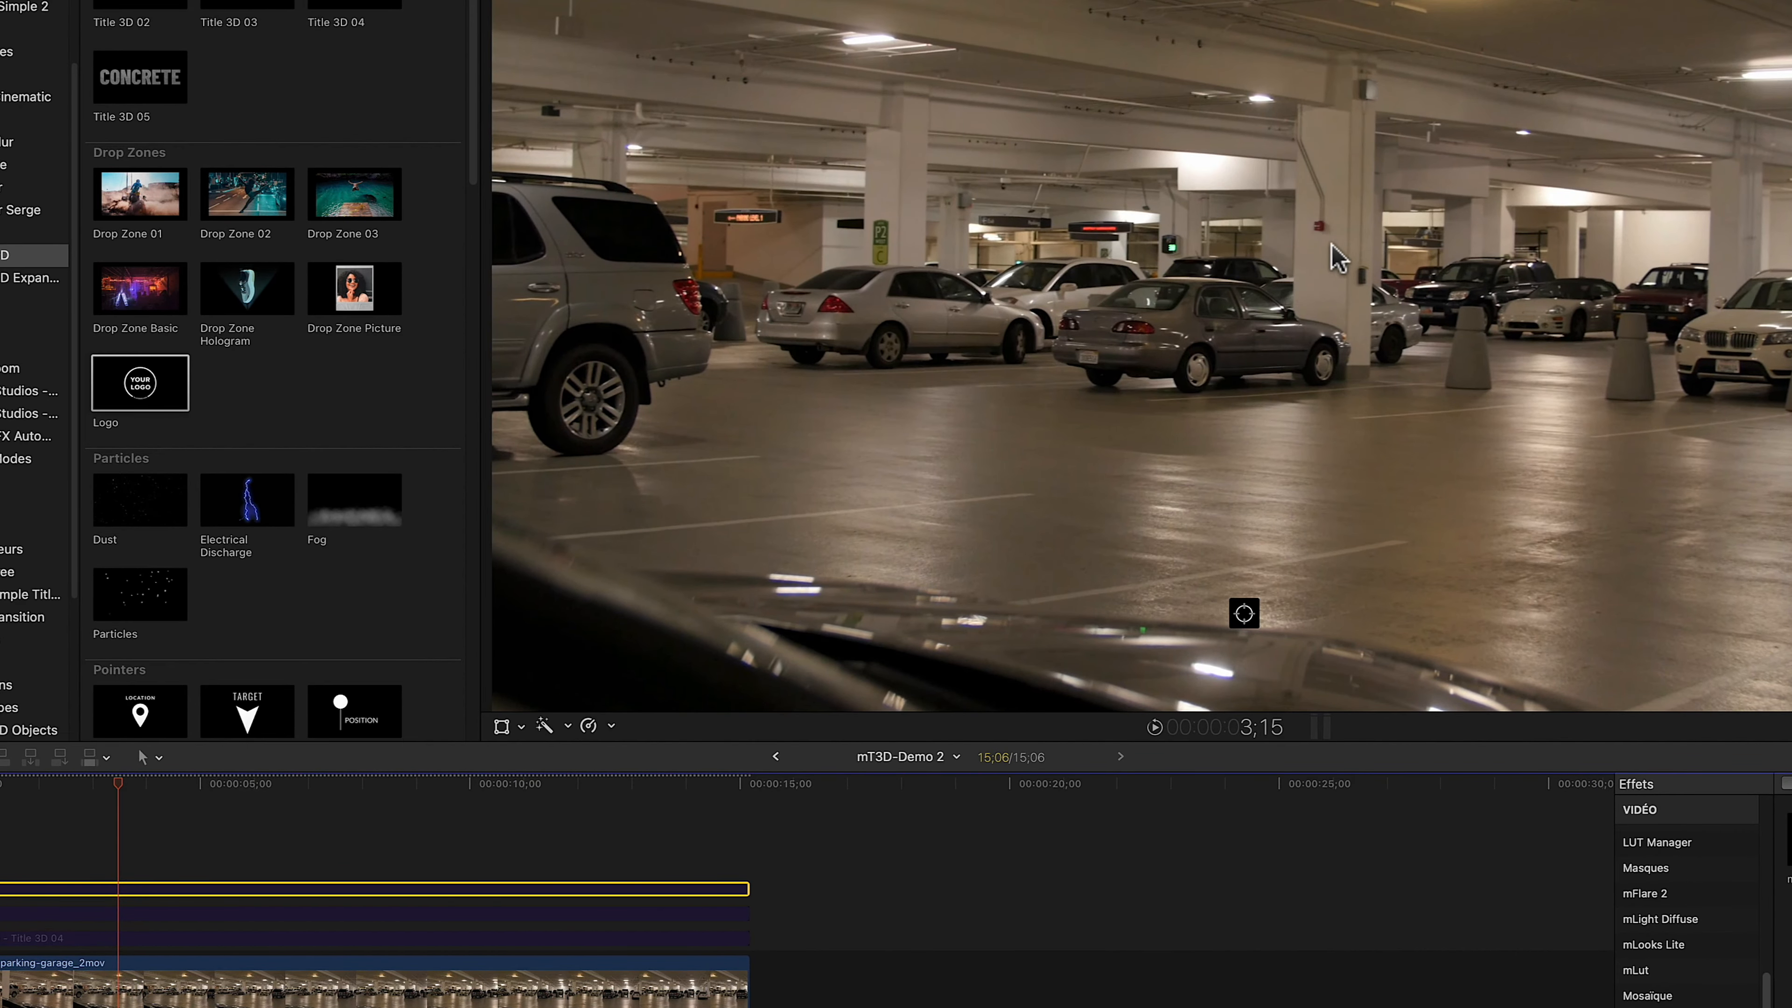
click(141, 387)
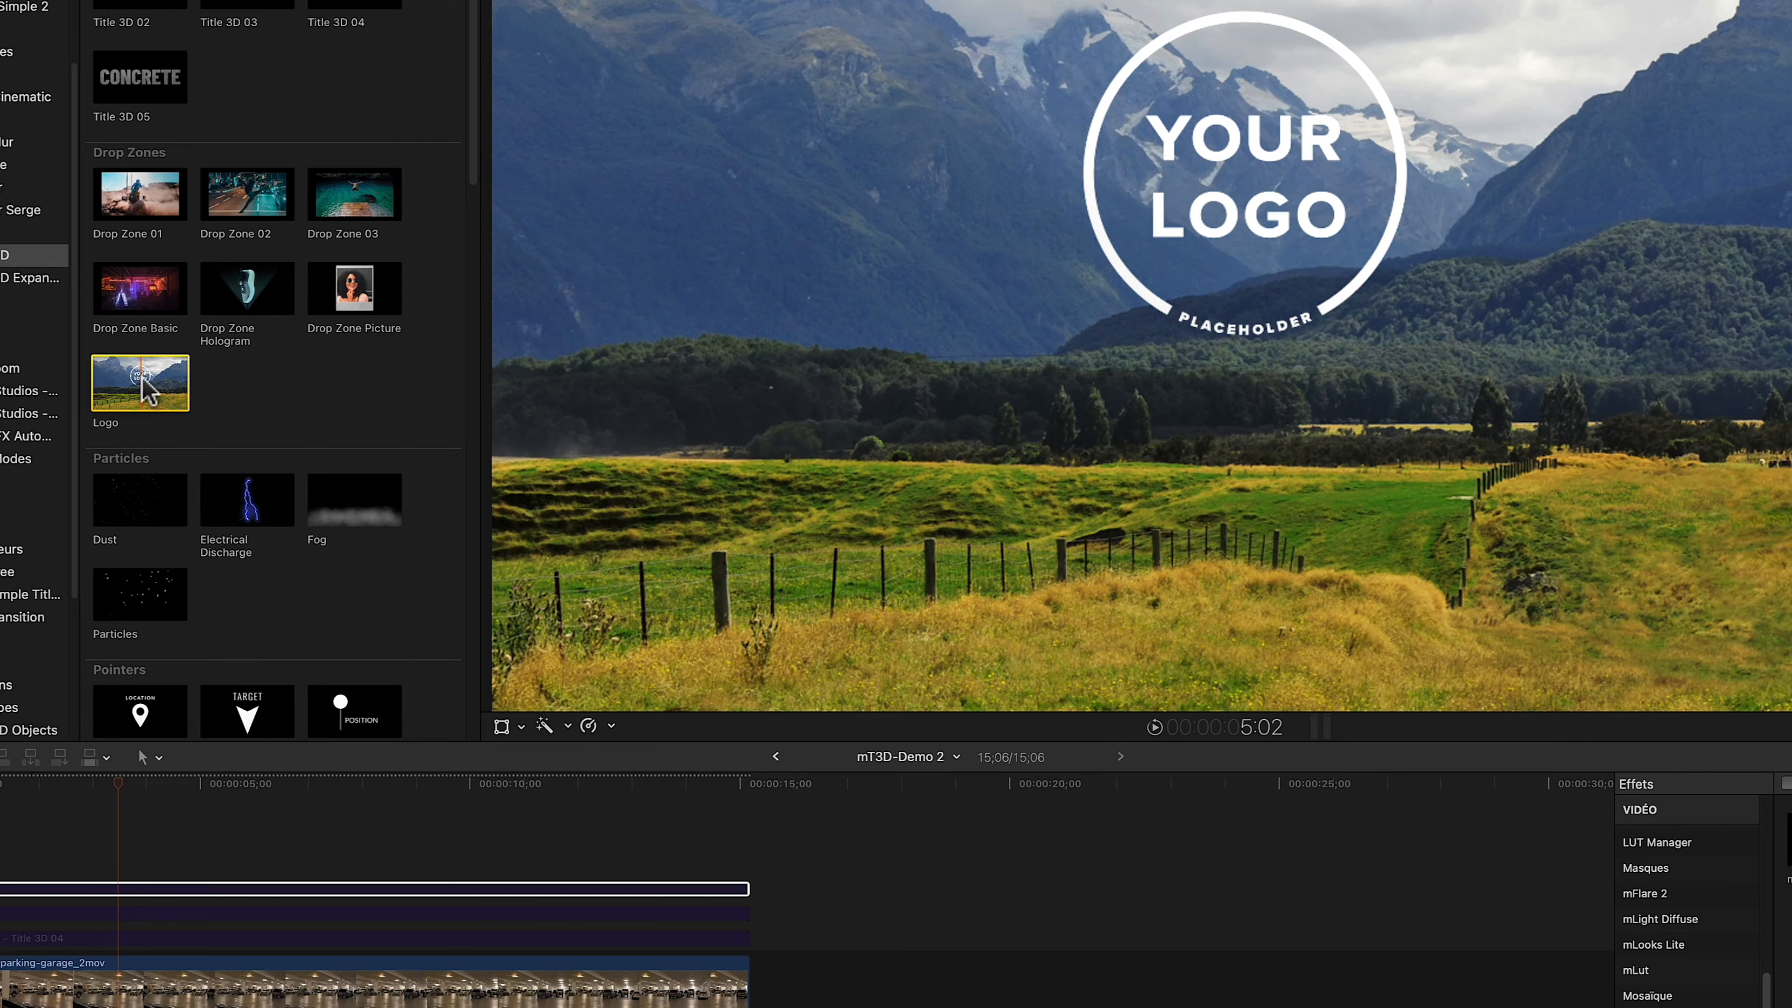
drag(141, 387, 14, 861)
drag(468, 863, 746, 884)
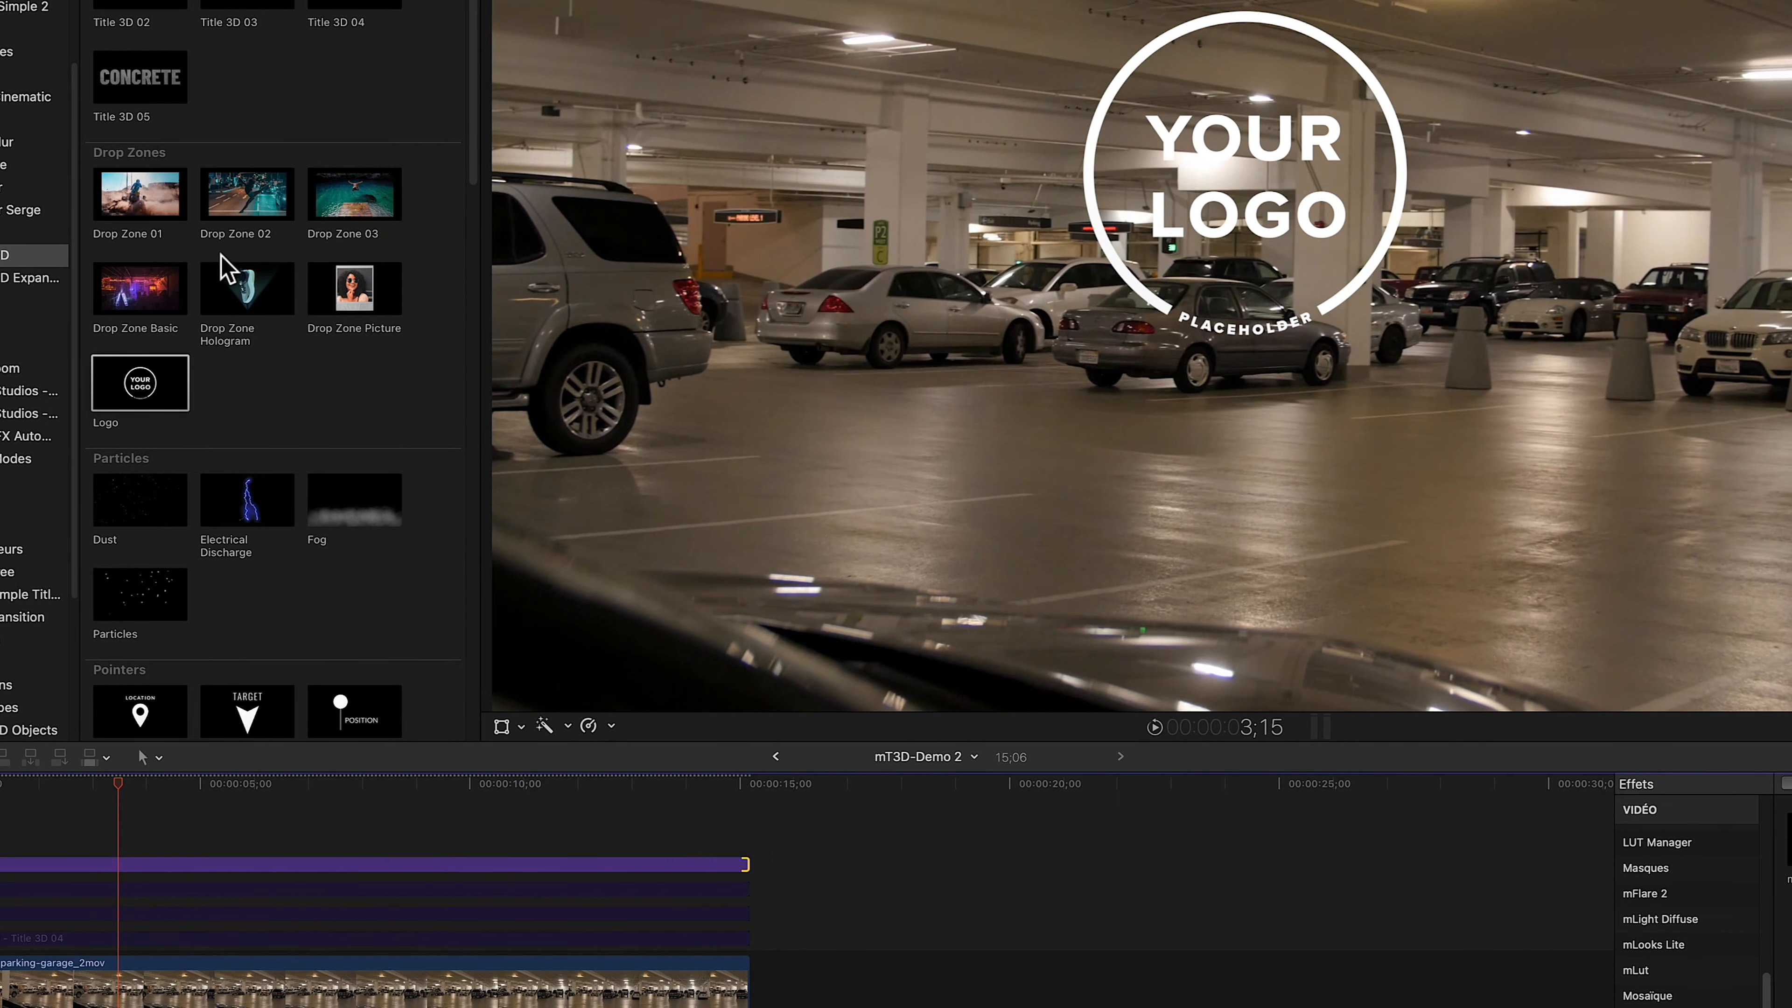
Review the new Logo title's published parameters and turn off its Animation In and Animation Out
click(134, 858)
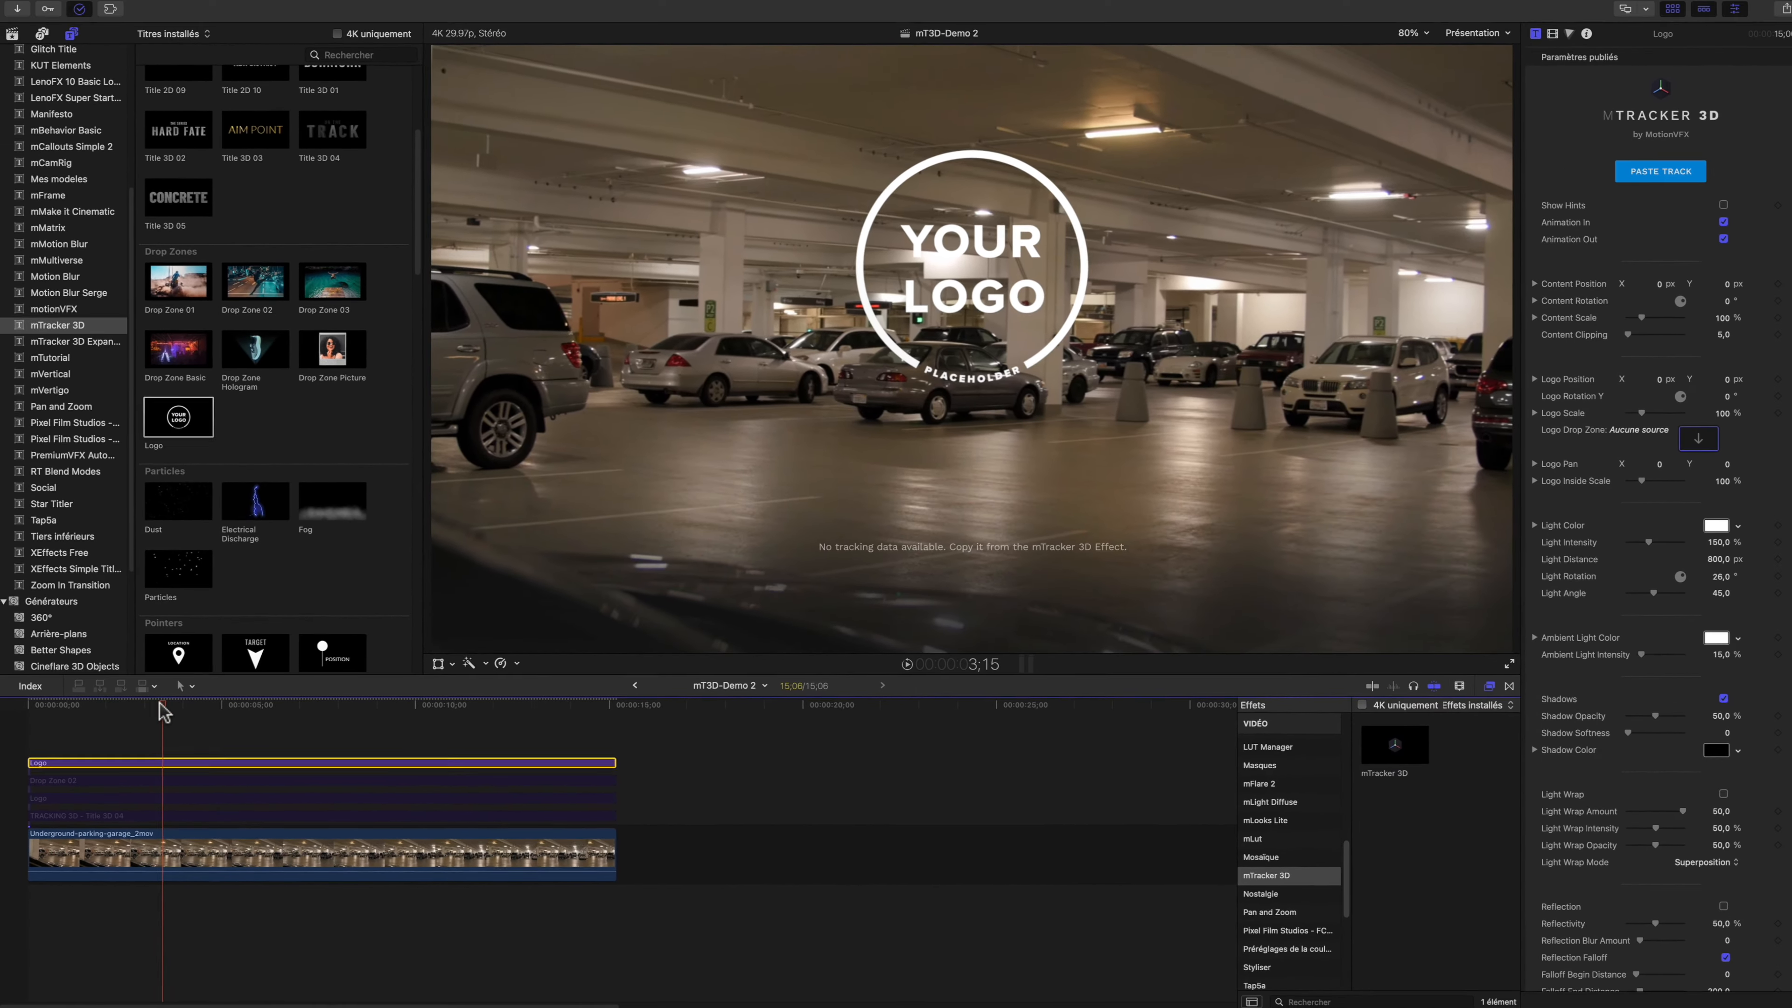
click(136, 779)
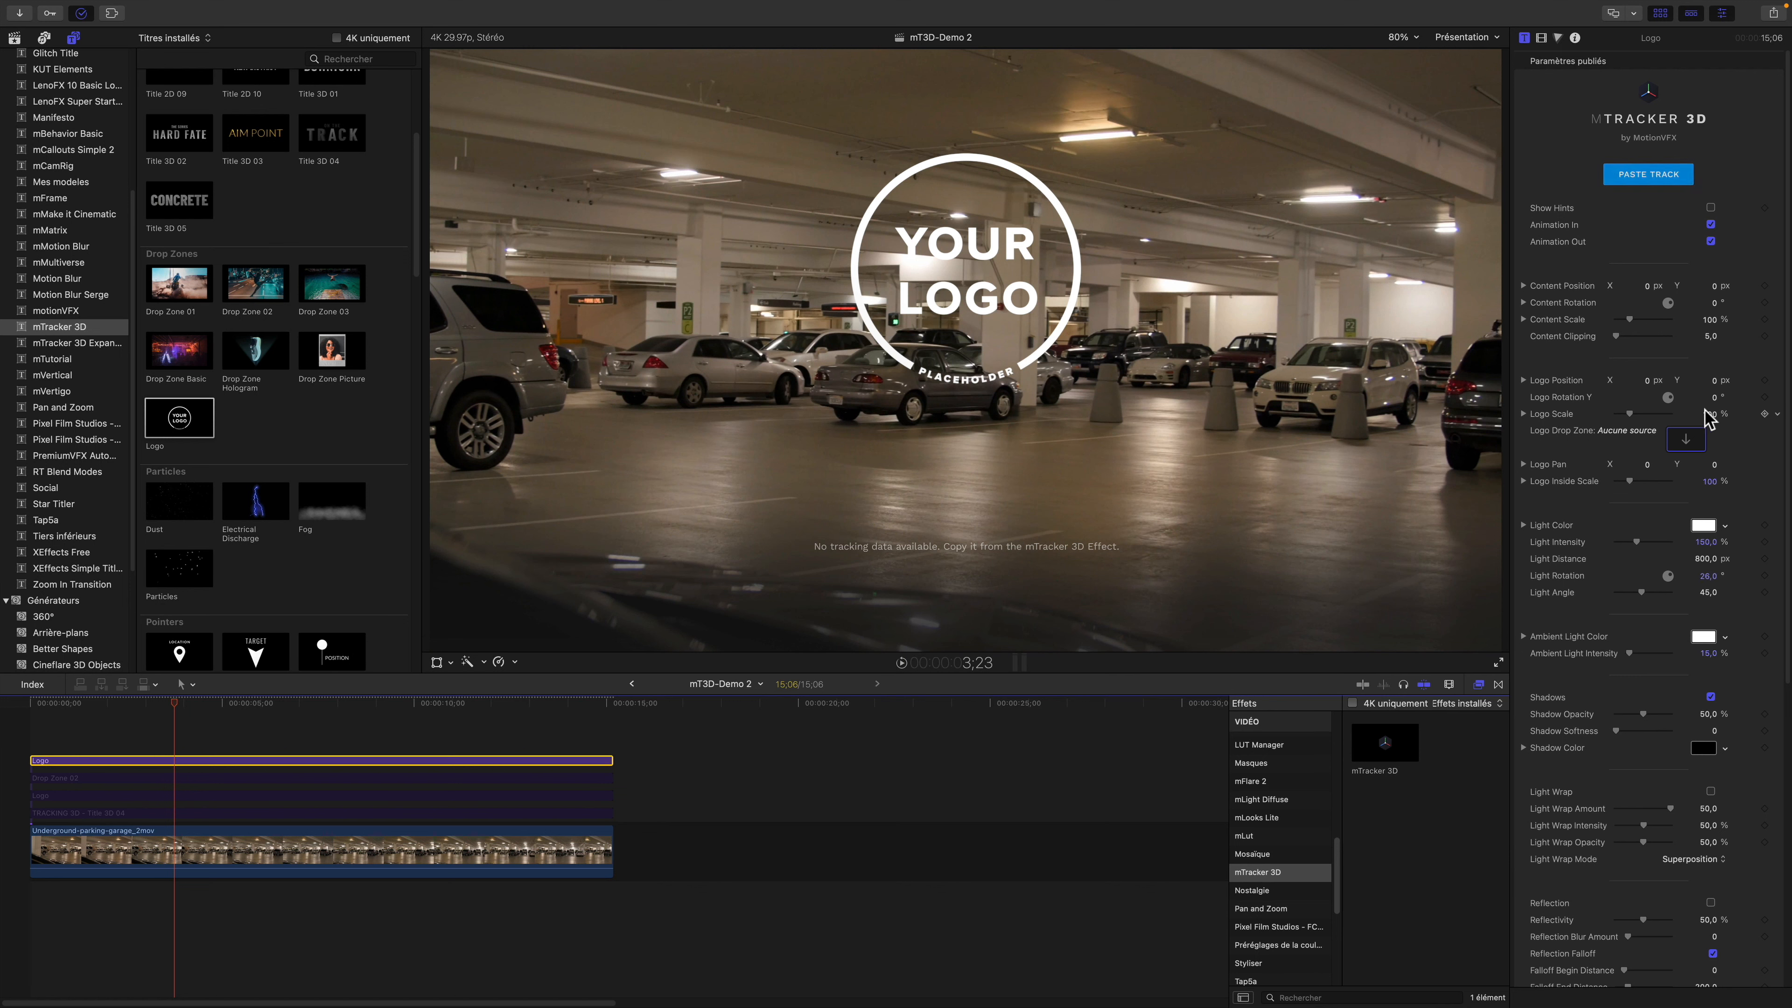
scroll(1651, 774, down, 5)
scroll(1623, 480, down, 4)
scroll(1656, 607, up, 8)
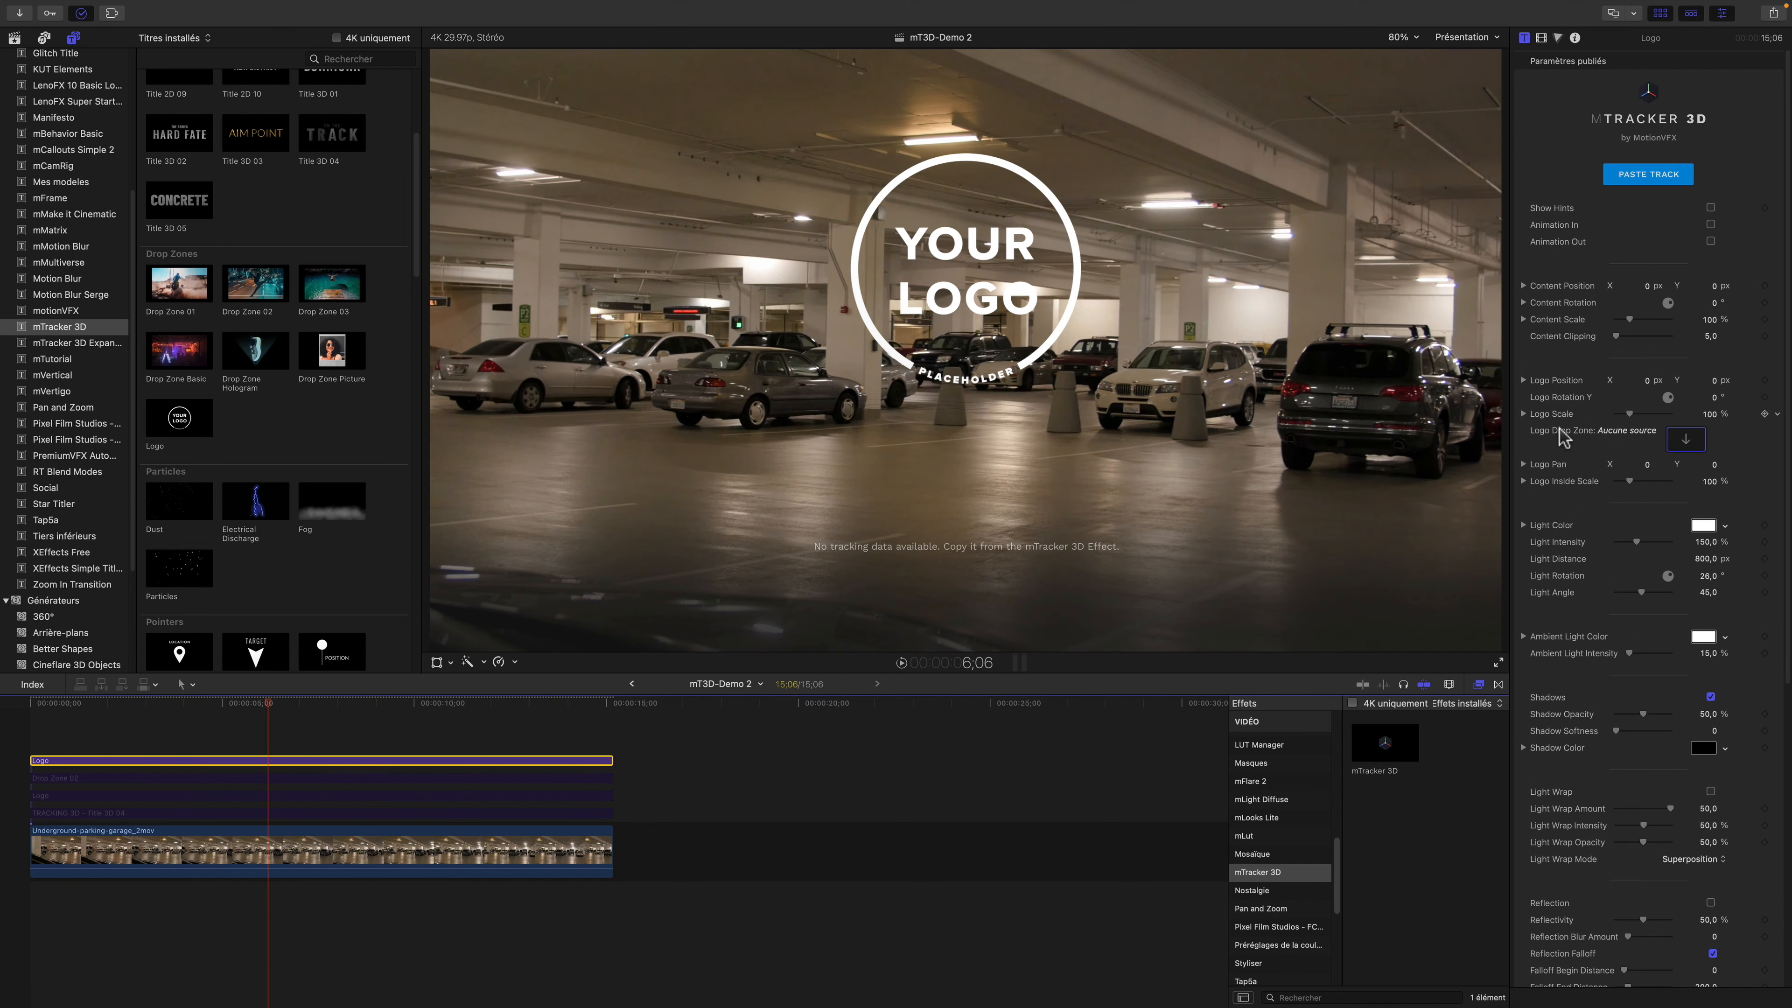
Fill the Logo Drop Zone with the final-cut-pro still from 04-STILLS and set Content Scale to 30 %
click(1685, 444)
click(1686, 443)
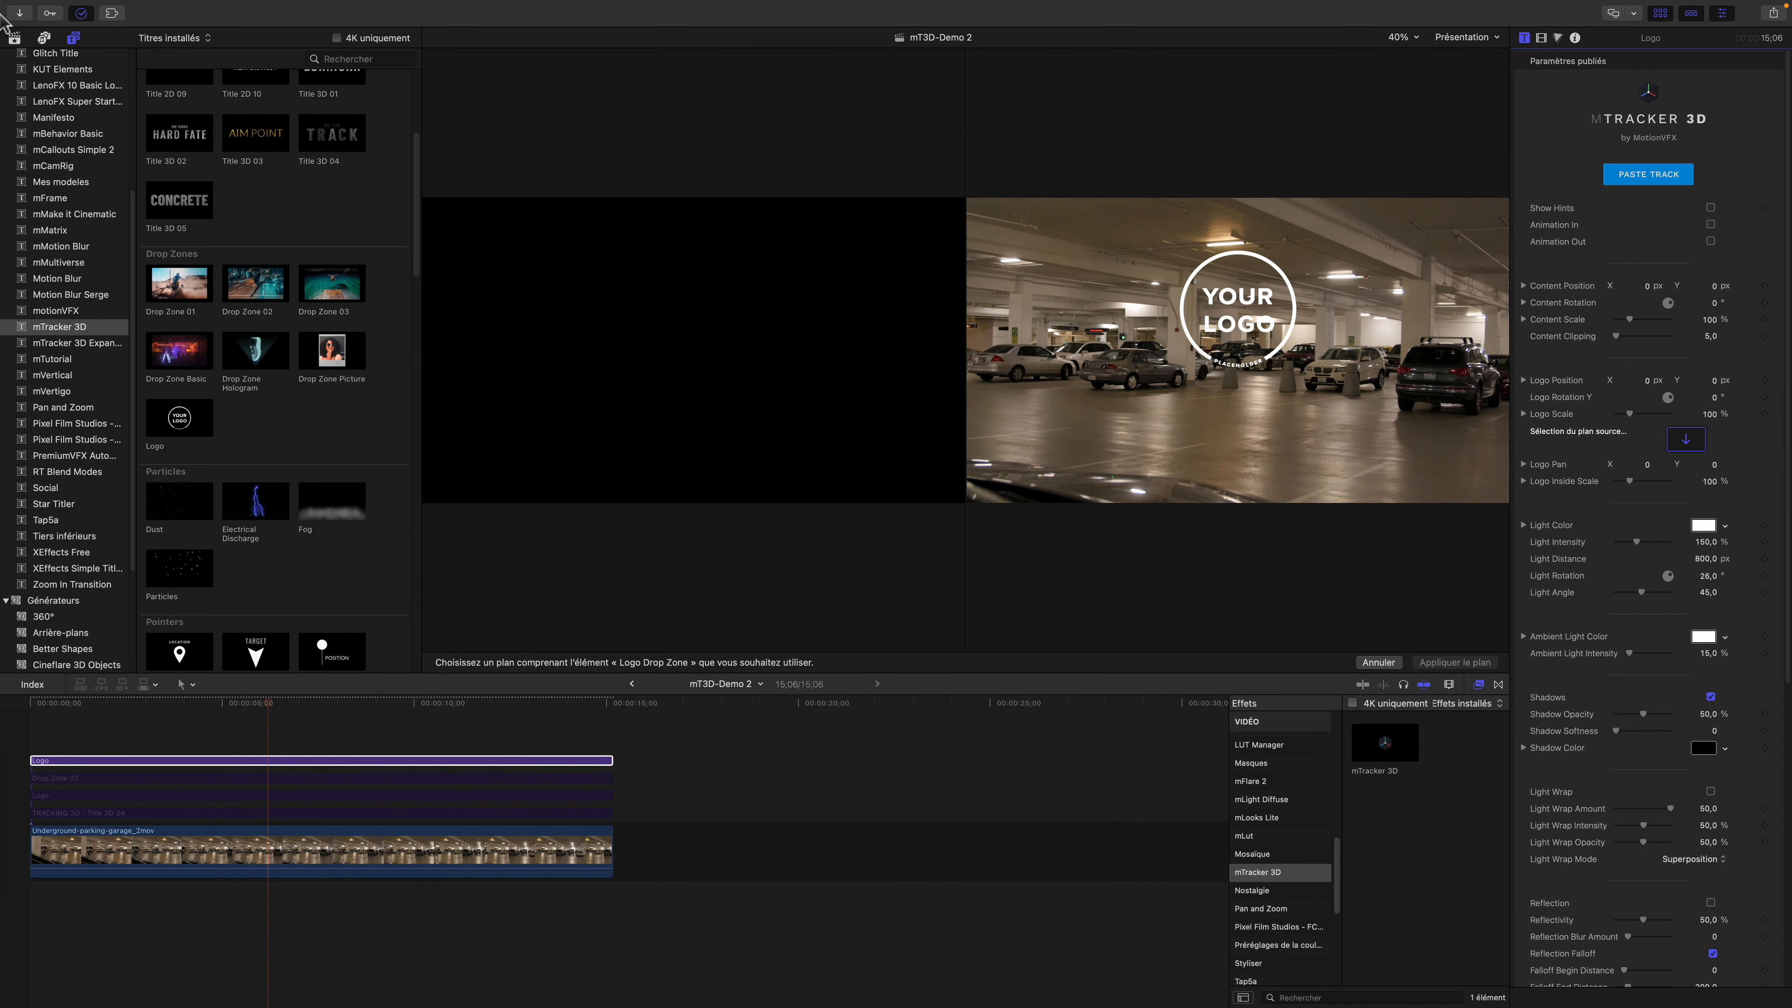
click(12, 40)
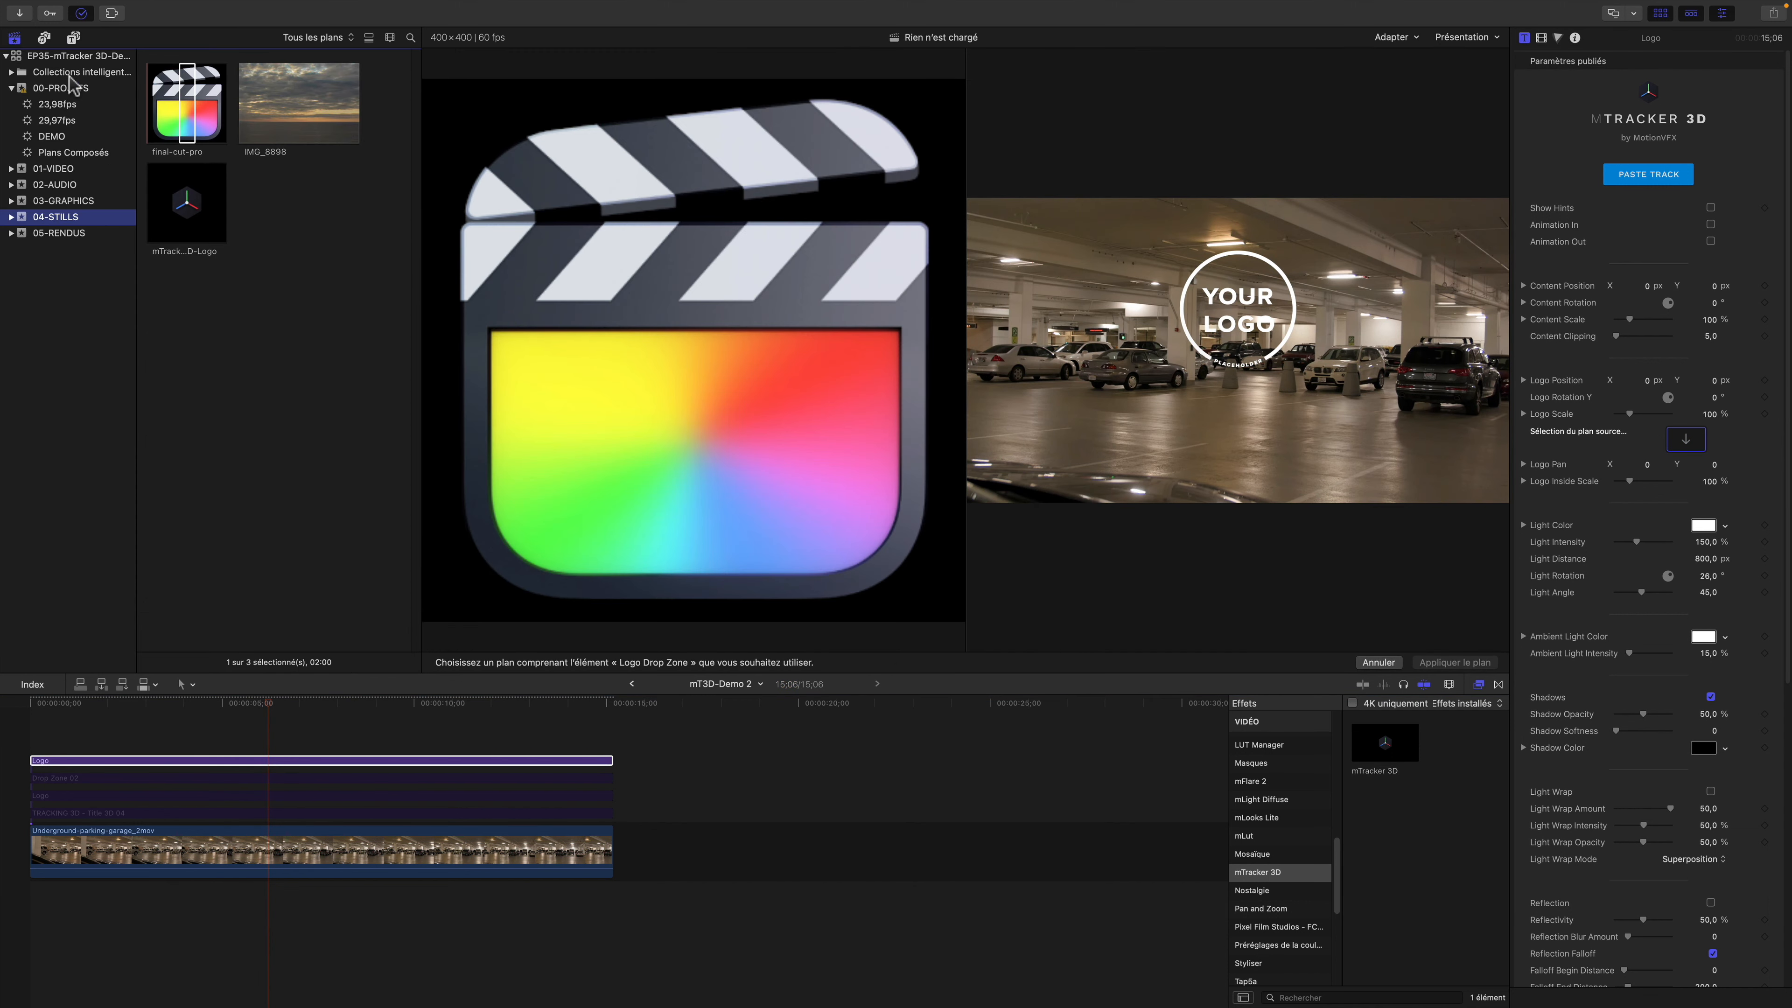
click(187, 110)
click(1451, 663)
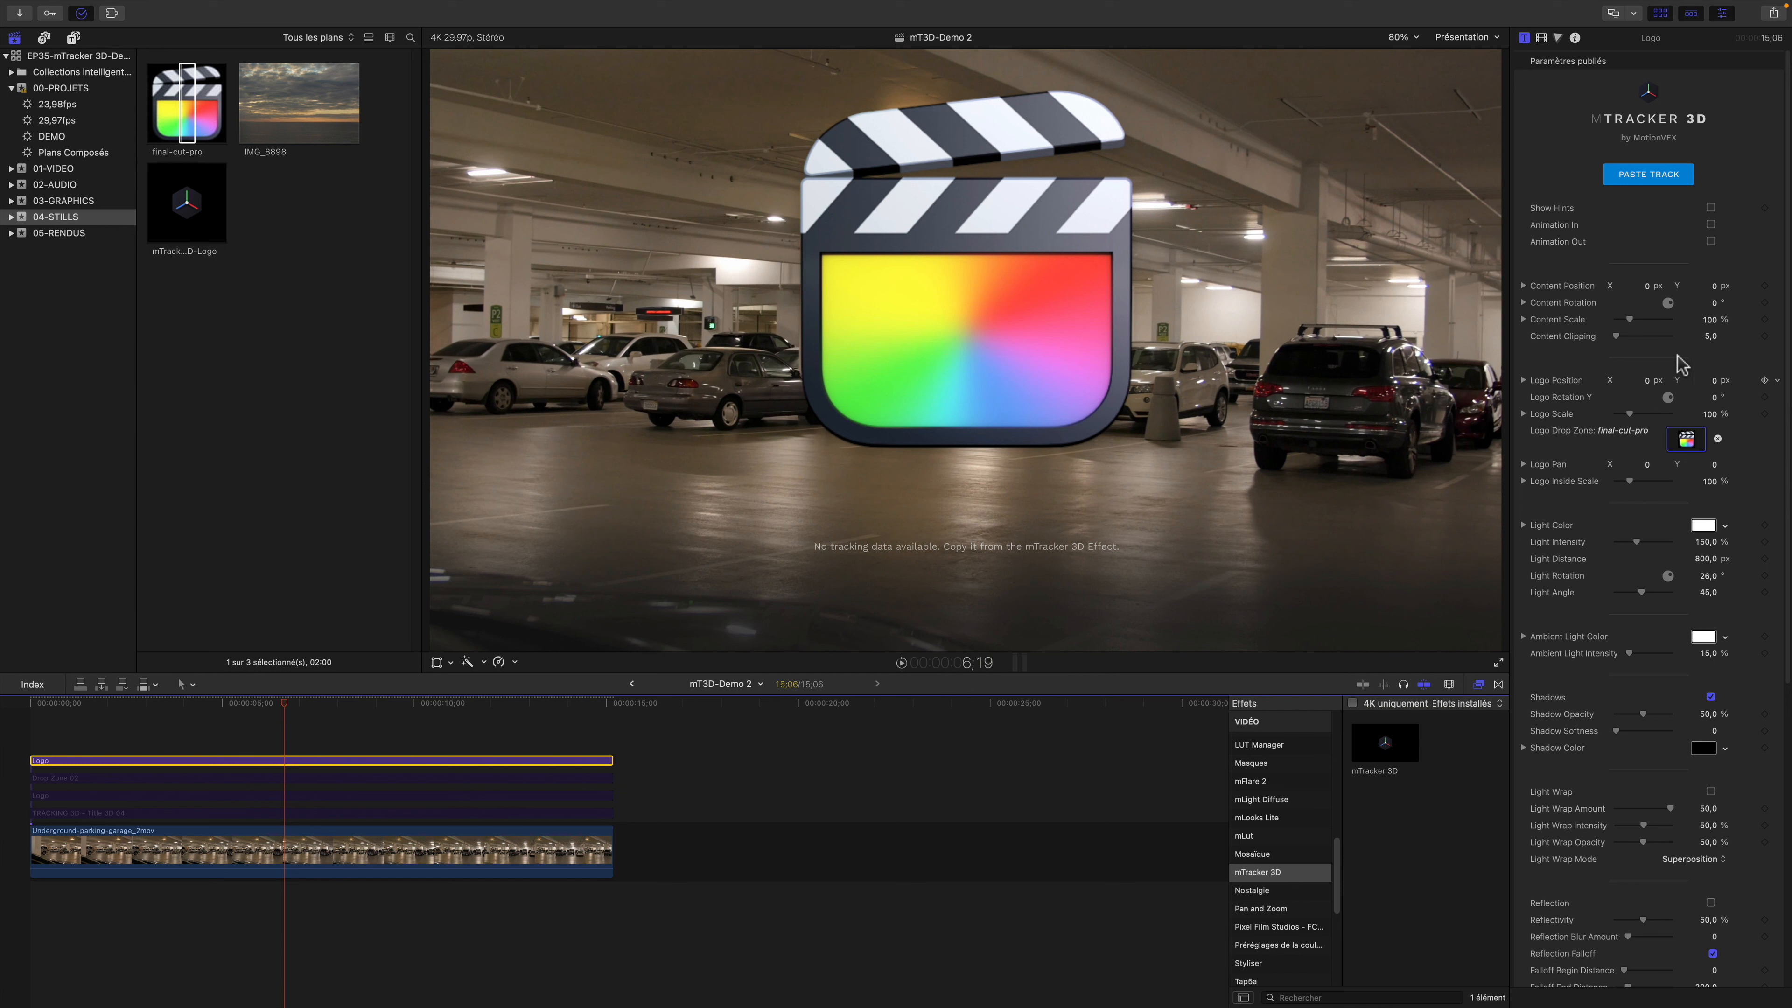
drag(1628, 325, 1621, 325)
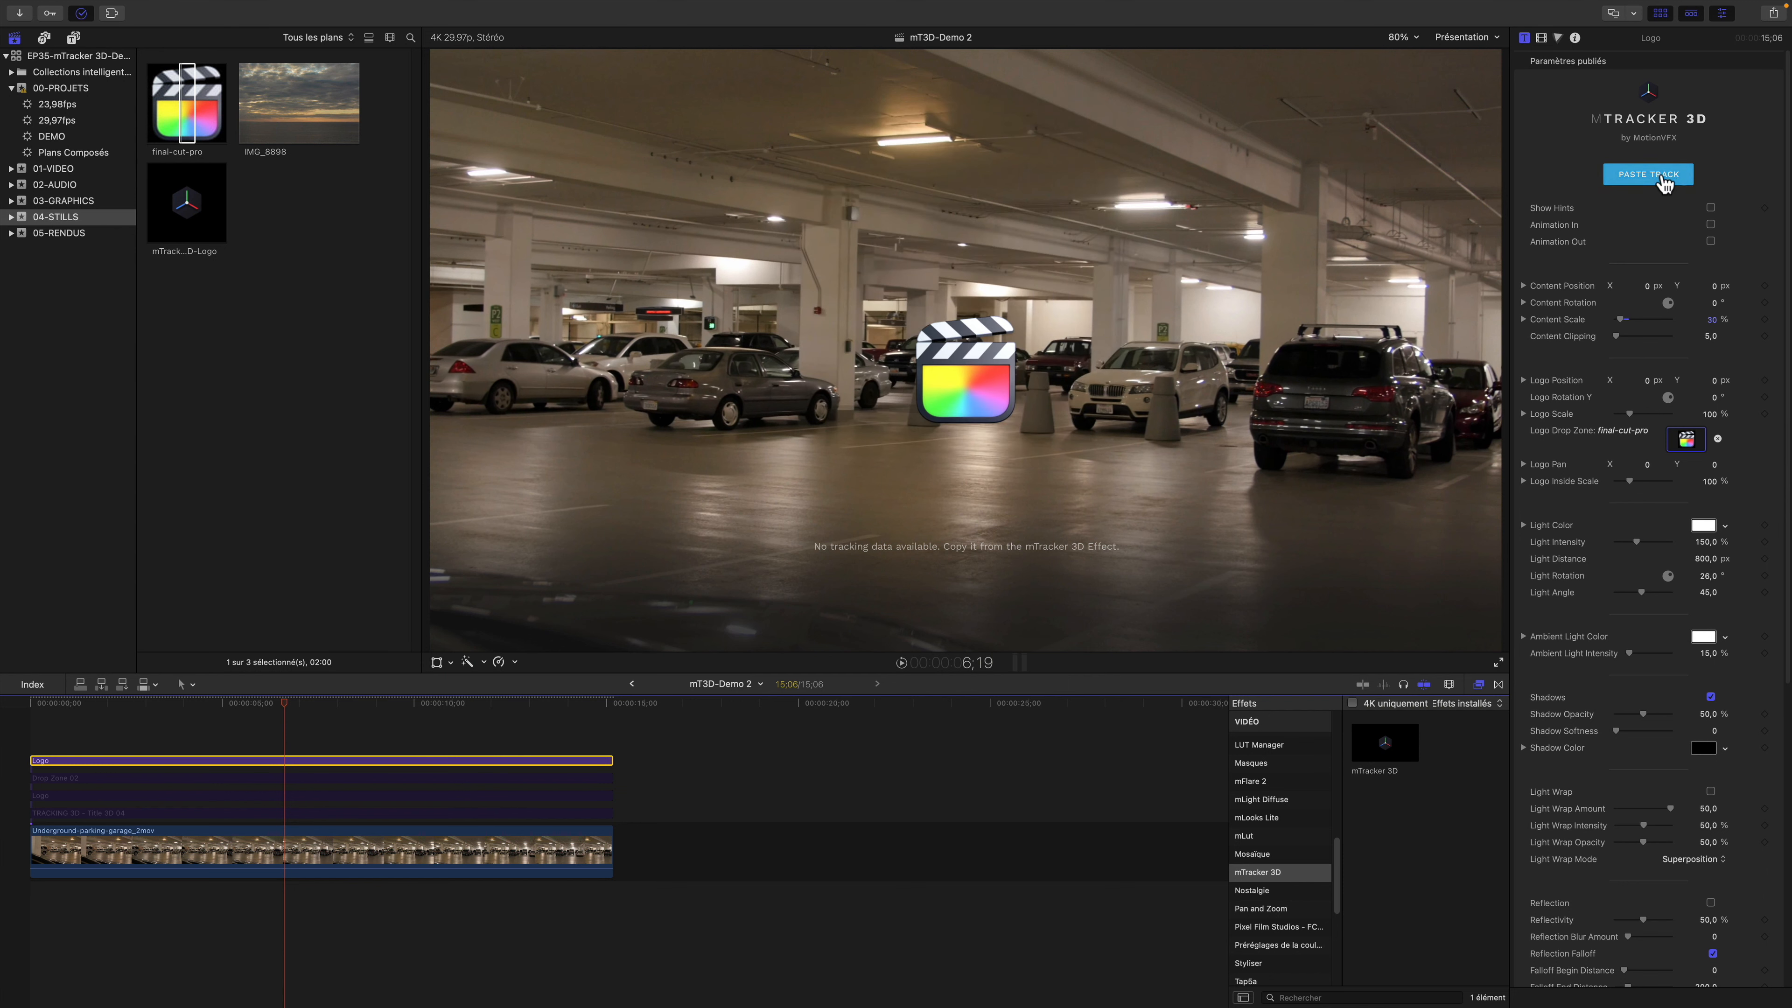